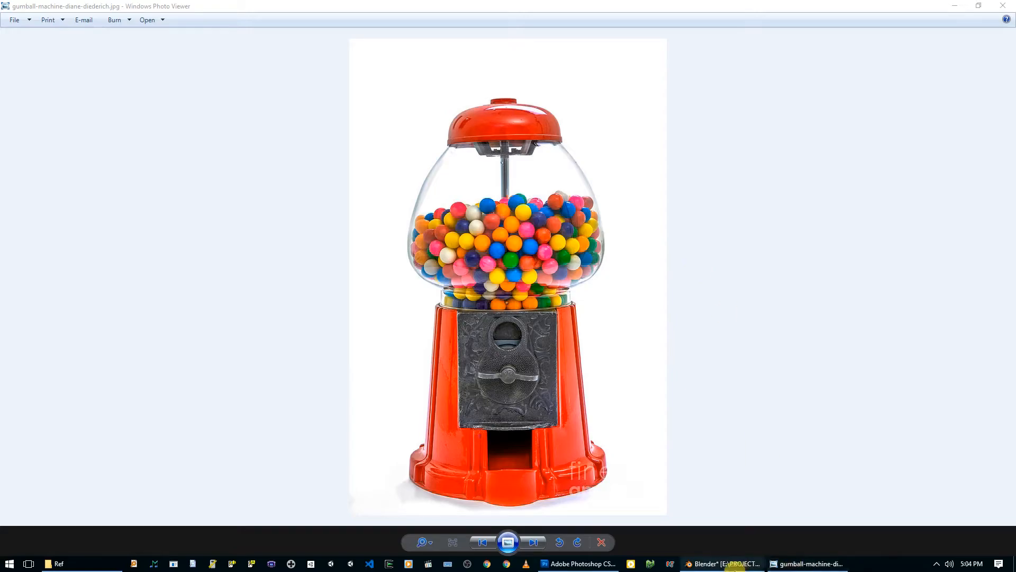
Switch to Blender's Shading workspace and close the file browser and image editor areas, leaving the 3D viewport and node editor full width.
{"action": "left_click", "coordinate": [723, 563]}
{"action": "mouse_move", "coordinate": [533, 340]}
{"action": "middle_mouse_down"}
{"action": "mouse_move", "coordinate": [495, 345]}
{"action": "mouse_move", "coordinate": [523, 356]}
{"action": "mouse_move", "coordinate": [524, 344]}
{"action": "middle_mouse_up"}
{"action": "scroll", "coordinate": [515, 360], "scroll_direction": "up", "scroll_amount": 1}
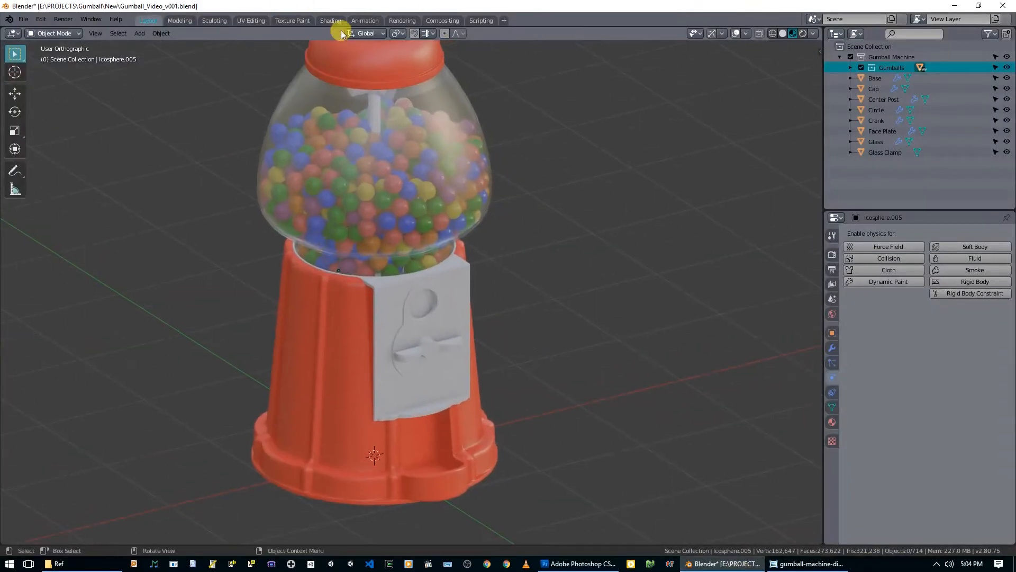
{"action": "left_click", "coordinate": [329, 20]}
{"action": "middle_click_drag", "start_coordinate": [367, 222], "coordinate": [389, 259]}
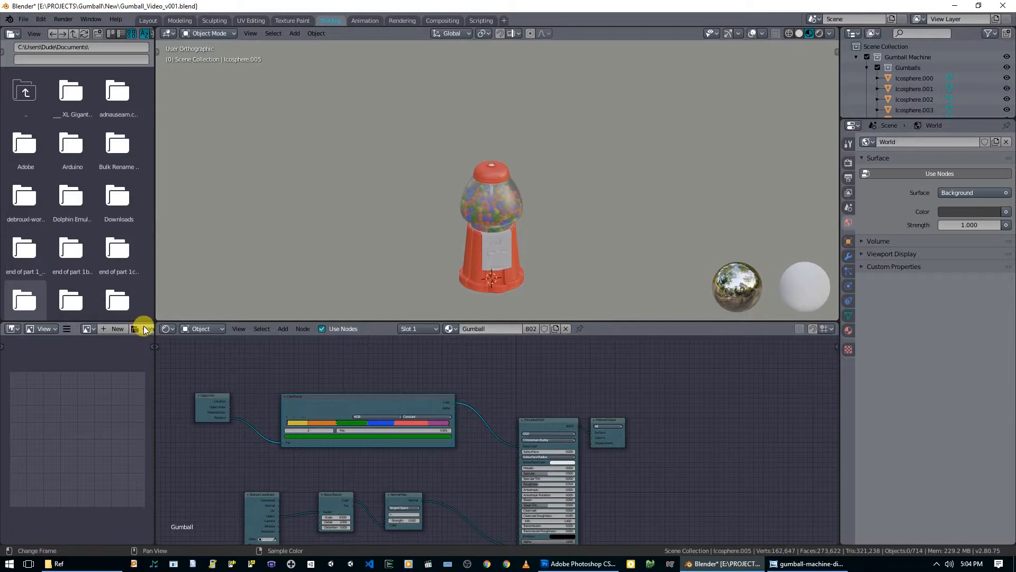
{"action": "left_click_drag", "start_coordinate": [156, 31], "coordinate": [86, 50]}
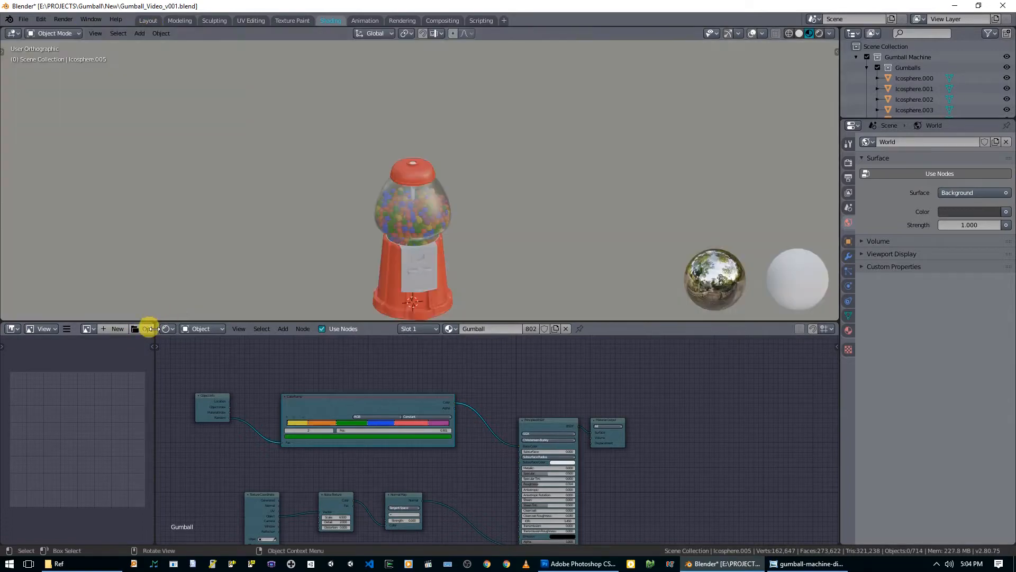
{"action": "left_click_drag", "start_coordinate": [149, 322], "coordinate": [74, 320]}
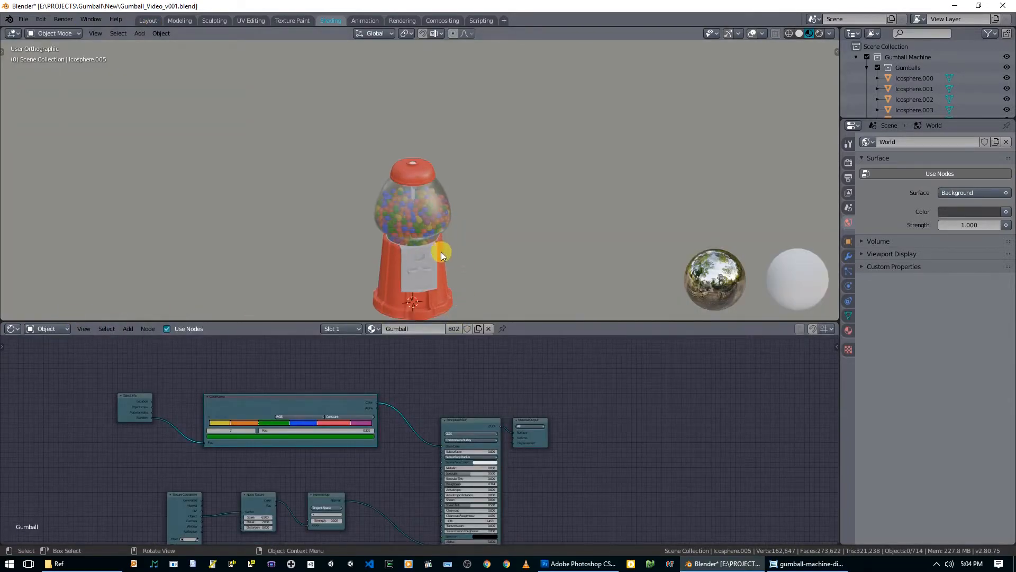
Select the gumball machine's base to show its Red Paint material, and enlarge the node editor area upward.
{"action": "scroll", "coordinate": [466, 199], "scroll_direction": "up", "scroll_amount": 5}
{"action": "left_click", "coordinate": [404, 232]}
{"action": "mouse_move", "coordinate": [404, 232]}
{"action": "middle_mouse_down"}
{"action": "mouse_move", "coordinate": [545, 227]}
{"action": "mouse_move", "coordinate": [521, 296]}
{"action": "middle_mouse_up"}
{"action": "scroll", "coordinate": [619, 417], "scroll_direction": "up", "scroll_amount": 1}
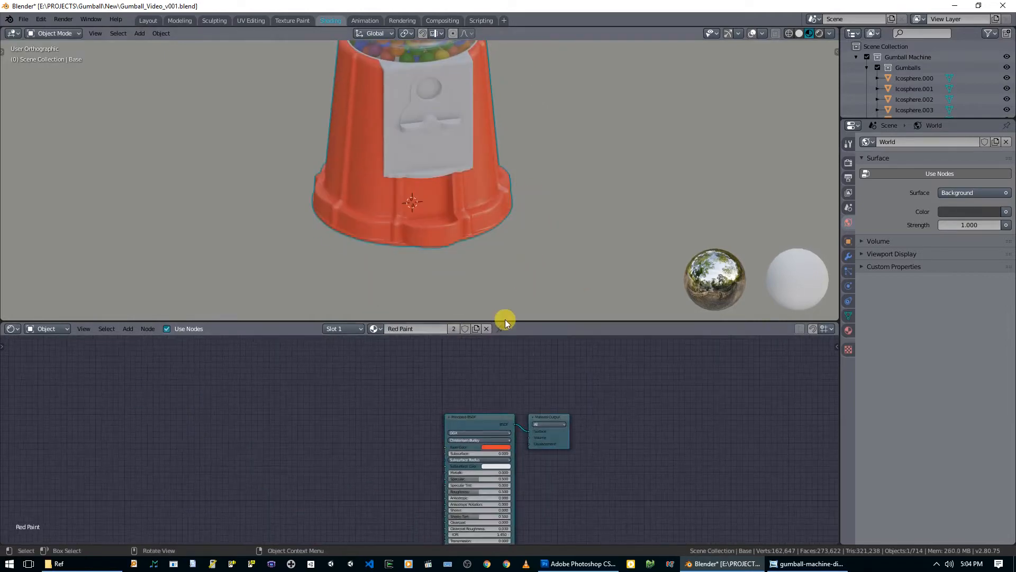
{"action": "left_click_drag", "start_coordinate": [501, 320], "coordinate": [504, 252]}
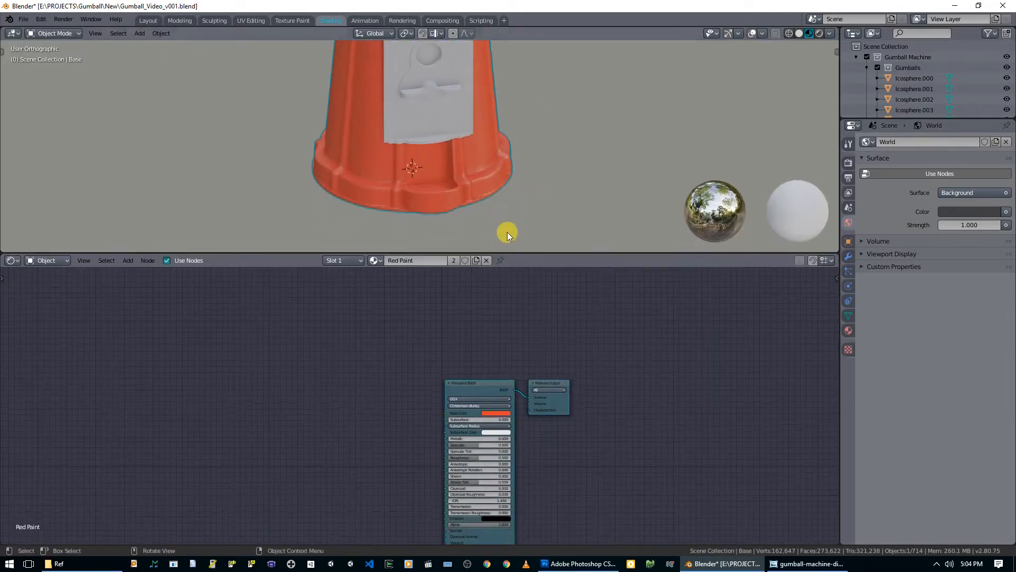
{"action": "middle_click_drag", "start_coordinate": [592, 91], "coordinate": [590, 251], "text": "shift"}
{"action": "middle_click_drag", "start_coordinate": [463, 99], "coordinate": [455, 167], "text": "shift"}
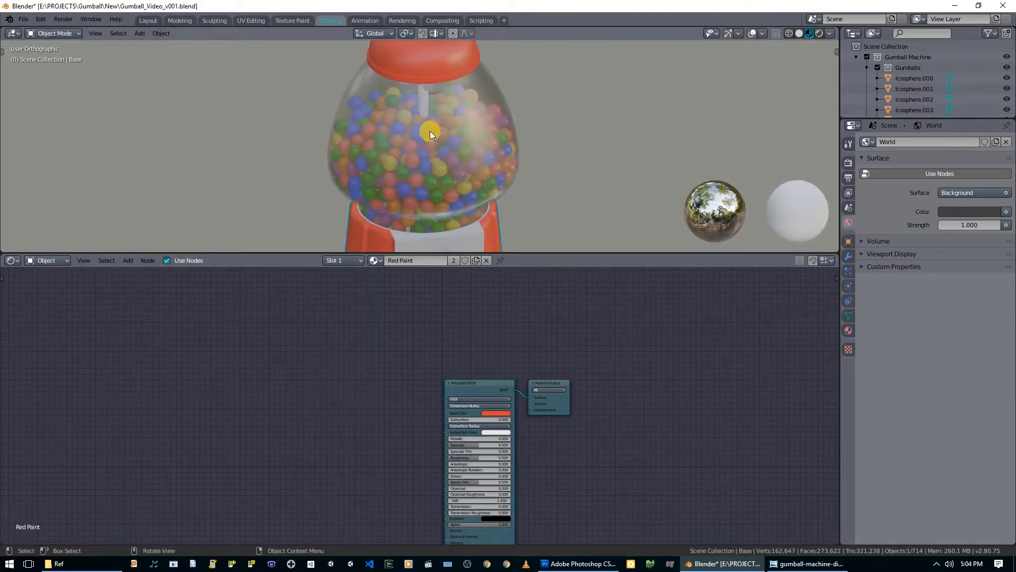
{"action": "key", "text": "alt+a"}
{"action": "middle_click_drag", "start_coordinate": [483, 245], "coordinate": [539, 168], "text": "shift"}
{"action": "middle_click_drag", "start_coordinate": [538, 216], "coordinate": [543, 143], "text": "shift"}
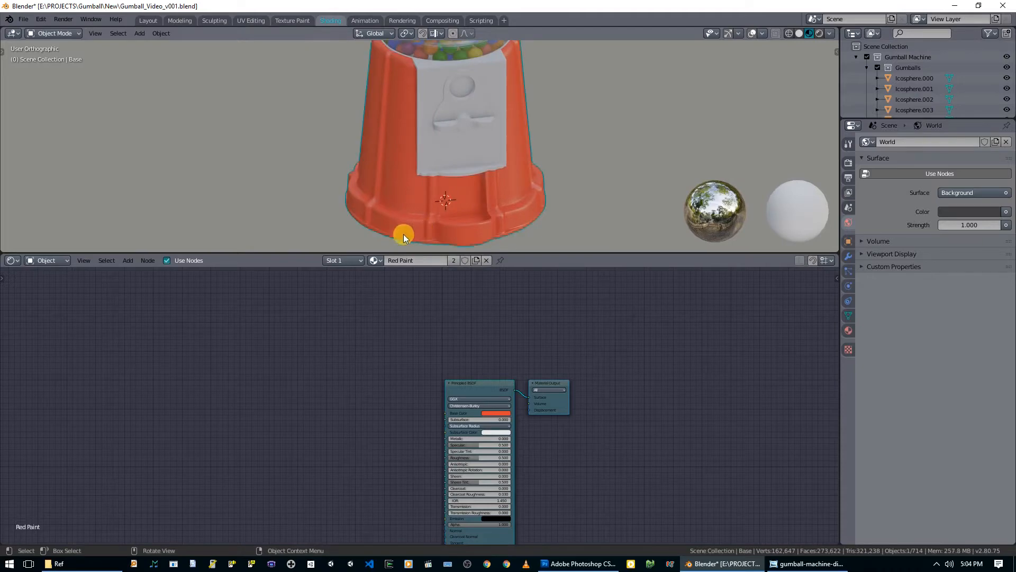
Copy the Texture Coordinate, Noise Texture and Normal Map nodes from the Gumball material of one of the gumballs.
{"action": "middle_click_drag", "start_coordinate": [624, 430], "coordinate": [671, 337]}
{"action": "scroll", "coordinate": [334, 358], "scroll_direction": "up", "scroll_amount": 1}
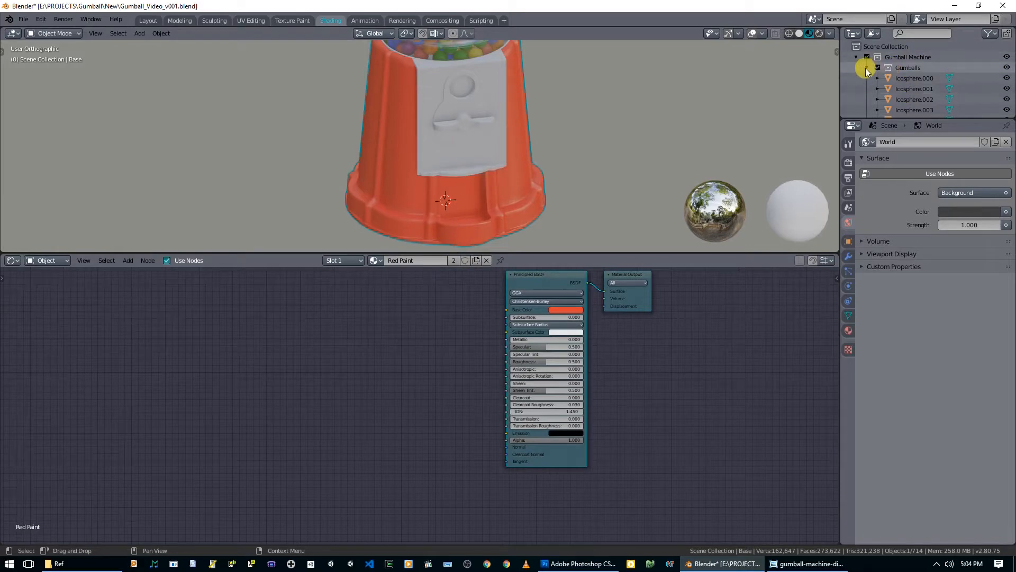
{"action": "left_click", "coordinate": [915, 88]}
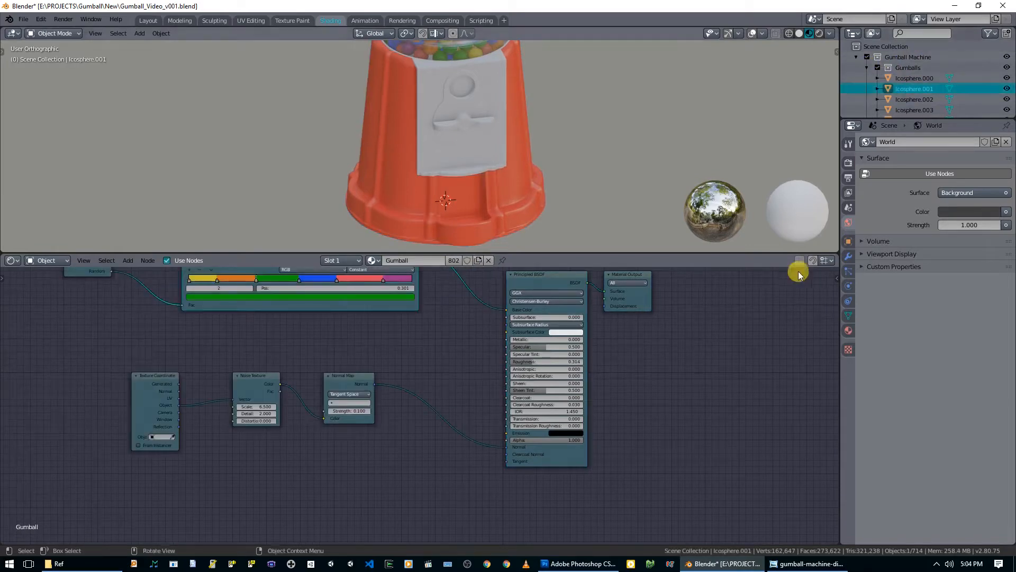
{"action": "middle_click_drag", "start_coordinate": [373, 338], "coordinate": [469, 382]}
{"action": "left_click_drag", "start_coordinate": [213, 390], "coordinate": [482, 501]}
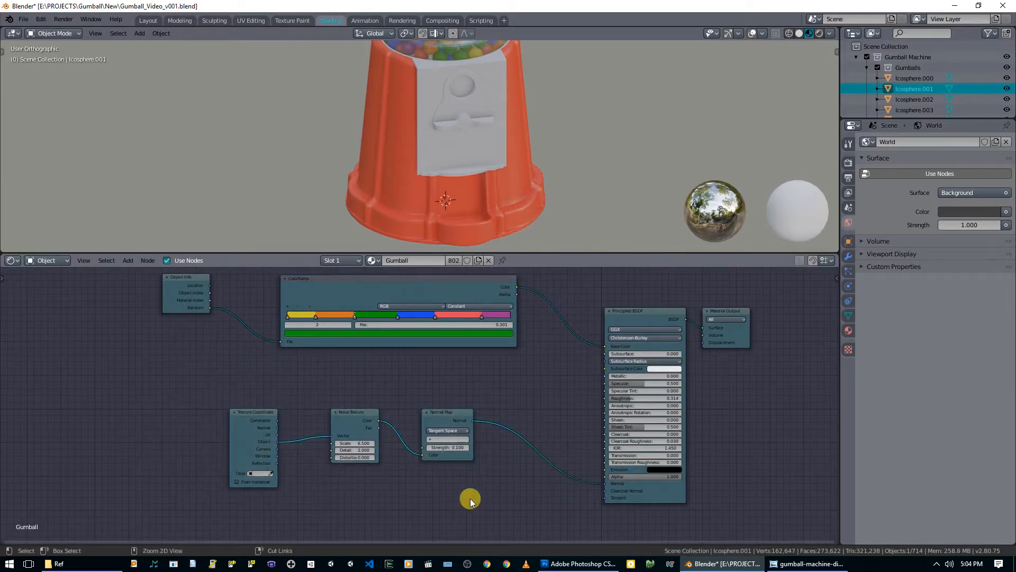
{"action": "key", "text": "ctrl+c"}
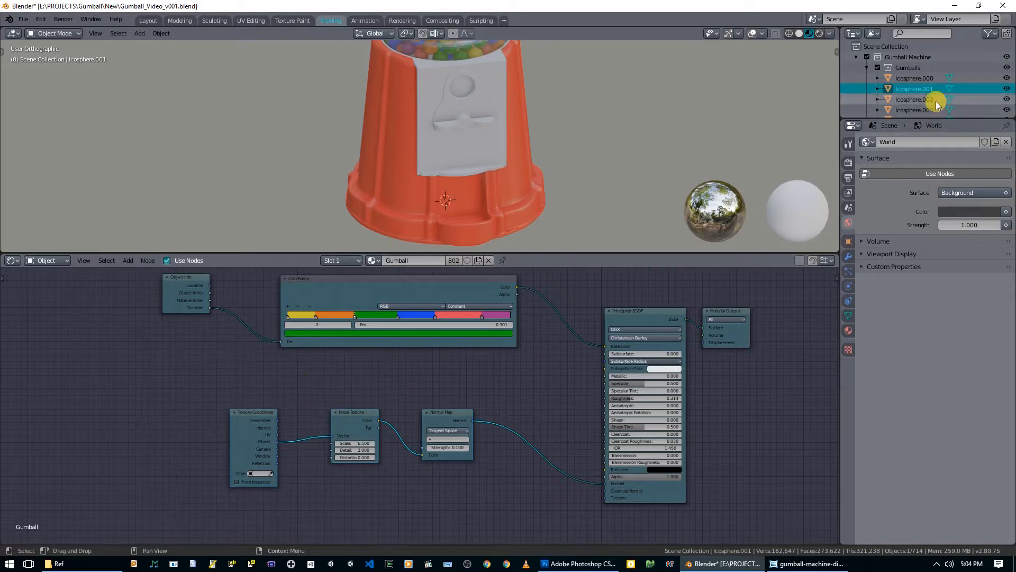
Paste the copied nodes into the base's Red Paint material and connect the Normal Map to the Principled BSDF's Normal input.
{"action": "left_click", "coordinate": [866, 67]}
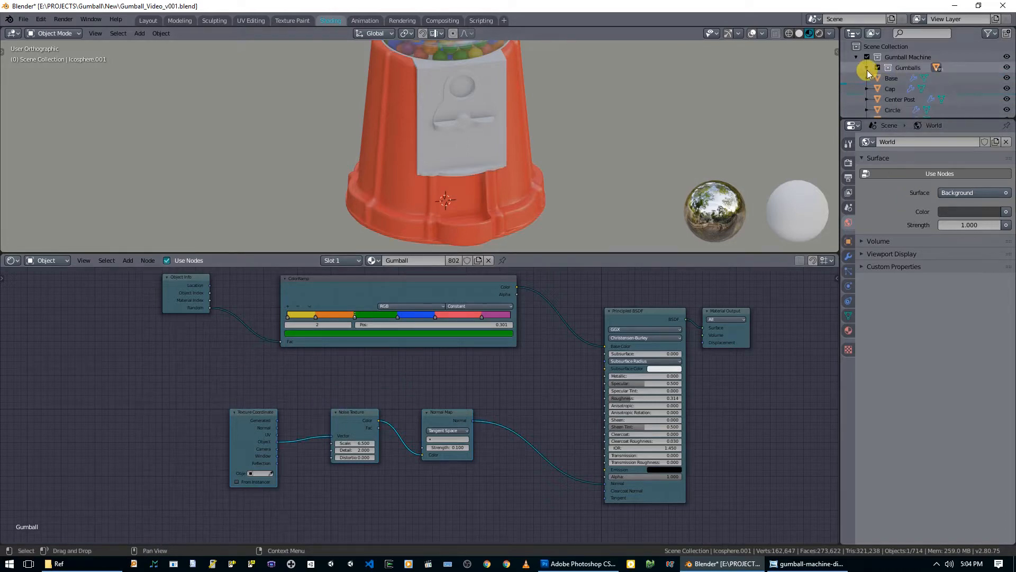
{"action": "left_click", "coordinate": [496, 199]}
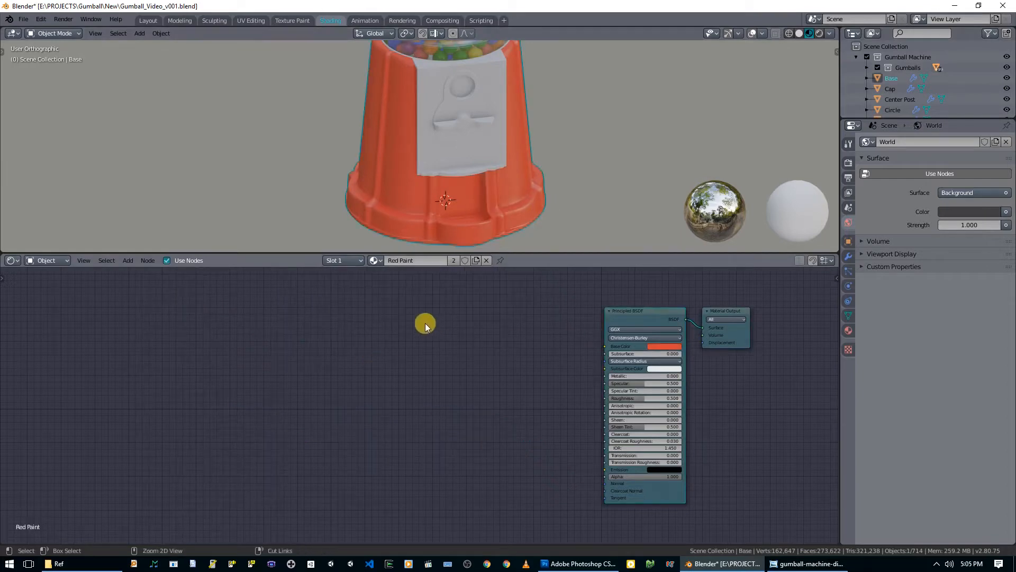
{"action": "key", "text": "ctrl+v"}
{"action": "left_click_drag", "start_coordinate": [471, 421], "coordinate": [606, 484]}
Preview the Noise Texture output directly on the base and inspect its pattern.
{"action": "scroll", "coordinate": [357, 195], "scroll_direction": "up", "scroll_amount": 3}
{"action": "scroll", "coordinate": [401, 184], "scroll_direction": "down", "scroll_amount": 2}
{"action": "middle_click_drag", "start_coordinate": [402, 183], "coordinate": [439, 212]}
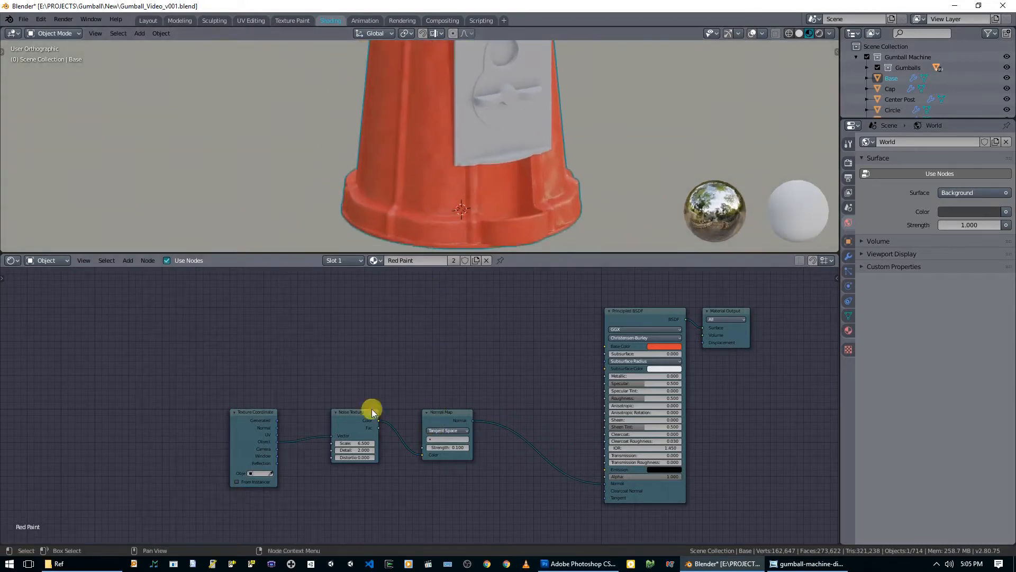
{"action": "left_click", "coordinate": [348, 423], "text": "ctrl+shift"}
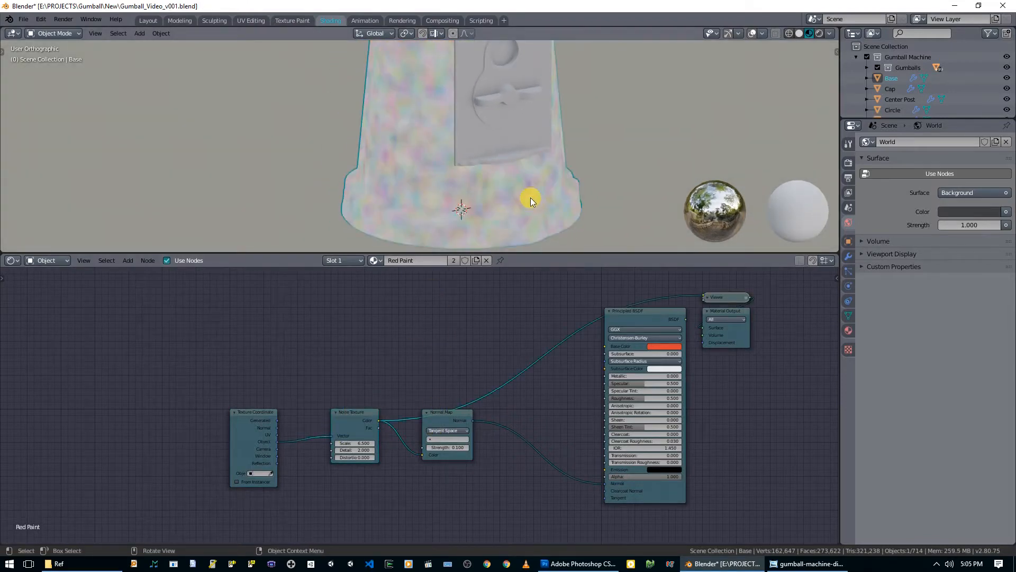
{"action": "mouse_move", "coordinate": [520, 175]}
{"action": "middle_mouse_down"}
{"action": "mouse_move", "coordinate": [596, 208]}
{"action": "mouse_move", "coordinate": [581, 182]}
{"action": "mouse_move", "coordinate": [627, 178]}
{"action": "mouse_move", "coordinate": [509, 177]}
{"action": "middle_mouse_up"}
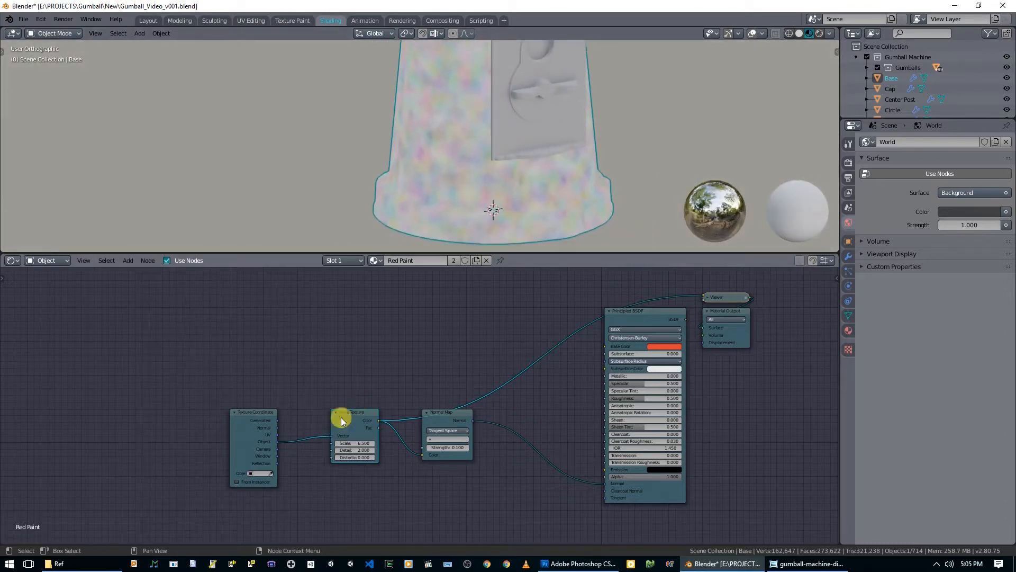
Examine the red paint surface in the reference photos in Windows Photo Viewer, and return to Blender.
{"action": "left_click", "coordinate": [807, 563]}
{"action": "scroll", "coordinate": [600, 351], "scroll_direction": "up", "scroll_amount": 3}
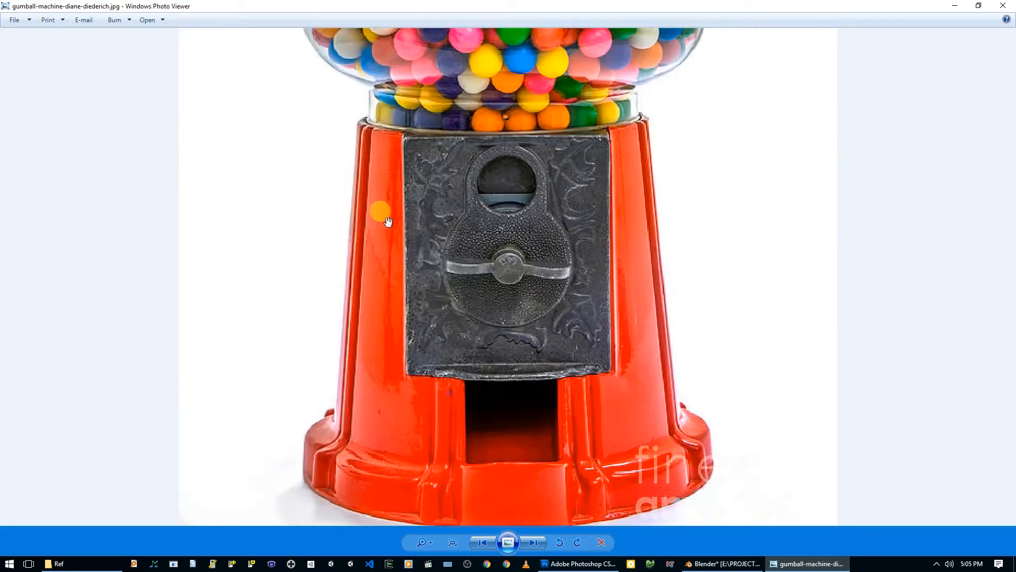
{"action": "key", "text": "Right"}
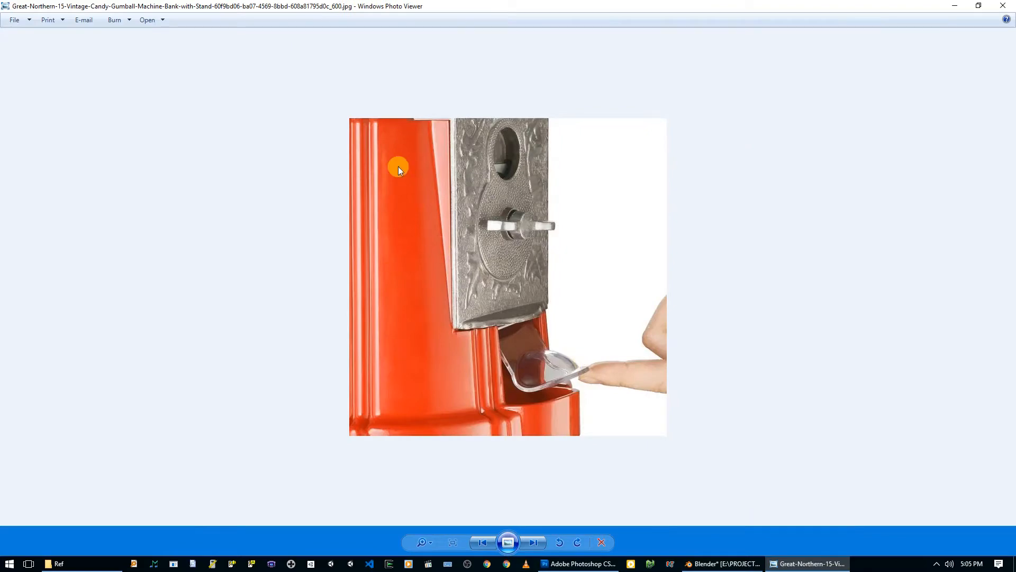
{"action": "key", "text": "Right"}
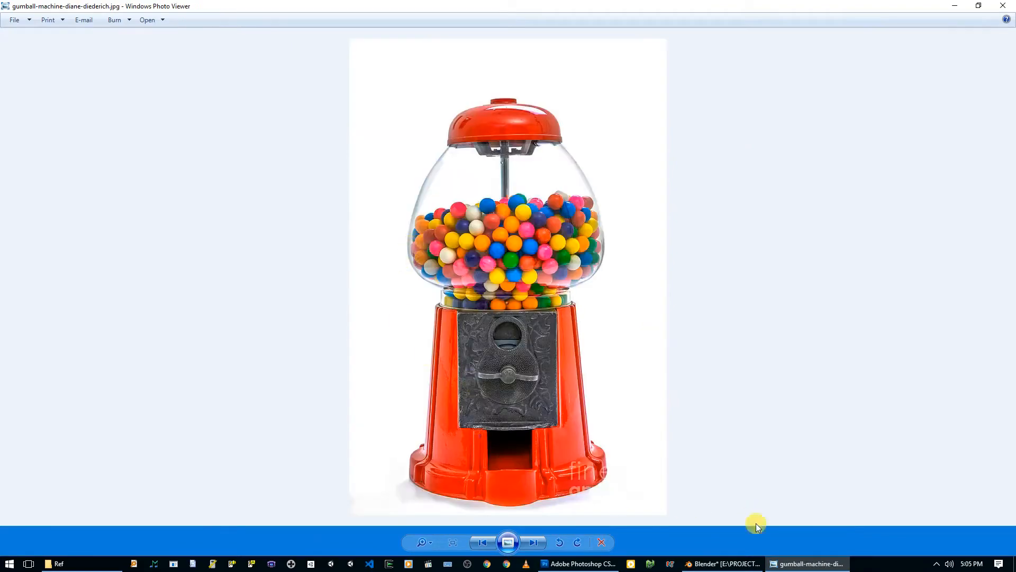
{"action": "left_click", "coordinate": [741, 564]}
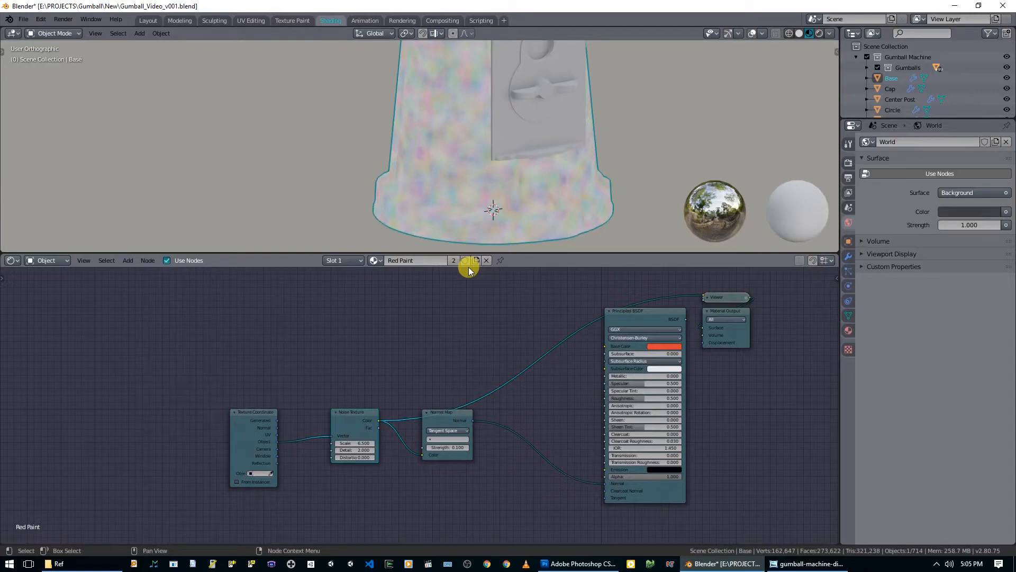
Set the Noise Texture scale to 43.7 and send the Principled BSDF back to the material output.
{"action": "left_click_drag", "start_coordinate": [356, 443], "coordinate": [400, 443]}
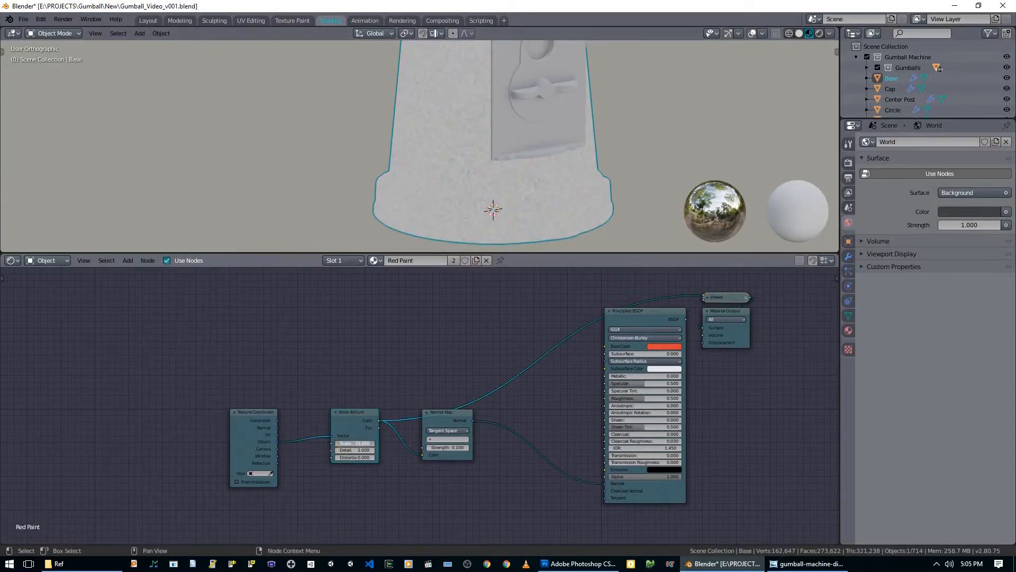
{"action": "left_click", "coordinate": [634, 316], "text": "ctrl+shift"}
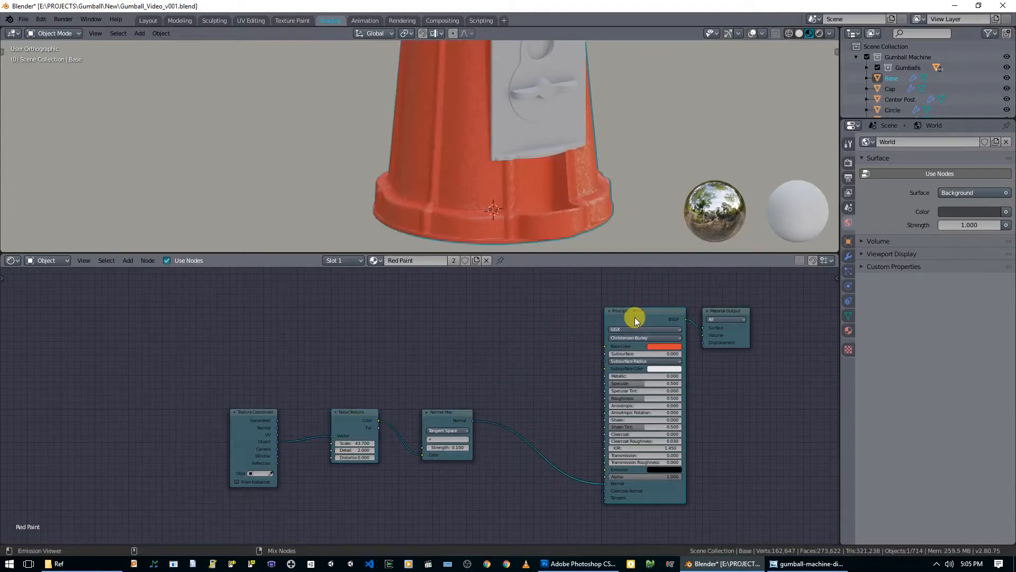
{"action": "scroll", "coordinate": [466, 154], "scroll_direction": "up", "scroll_amount": 1}
{"action": "scroll", "coordinate": [466, 154], "scroll_direction": "up", "scroll_amount": 5}
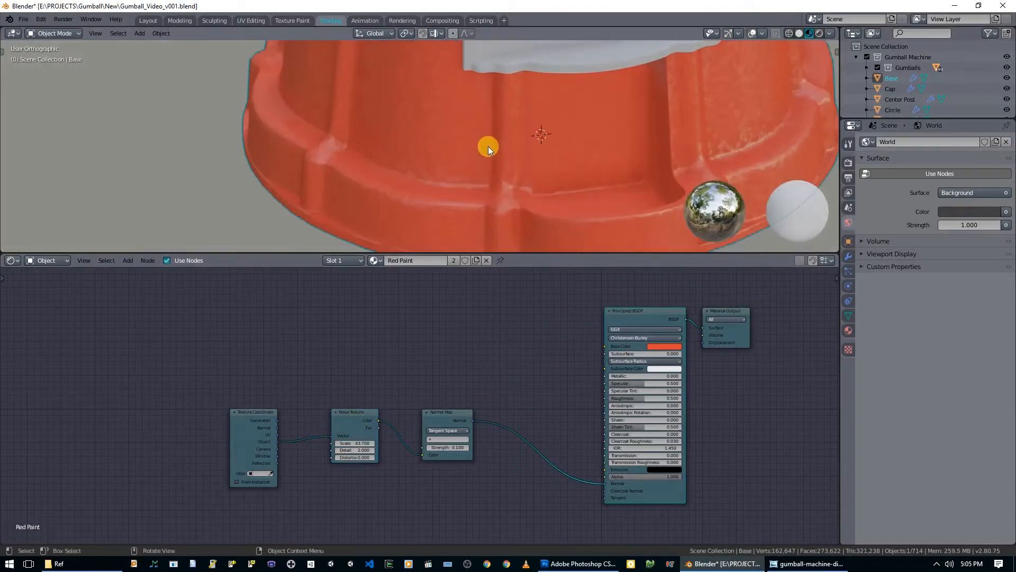
Lower the Red Paint material's roughness to 0.041 for a glossy finish.
{"action": "left_click_drag", "start_coordinate": [647, 400], "coordinate": [612, 399]}
{"action": "scroll", "coordinate": [407, 102], "scroll_direction": "down", "scroll_amount": 4}
{"action": "middle_click_drag", "start_coordinate": [407, 103], "coordinate": [422, 135], "text": "shift"}
{"action": "scroll", "coordinate": [437, 116], "scroll_direction": "up", "scroll_amount": 3}
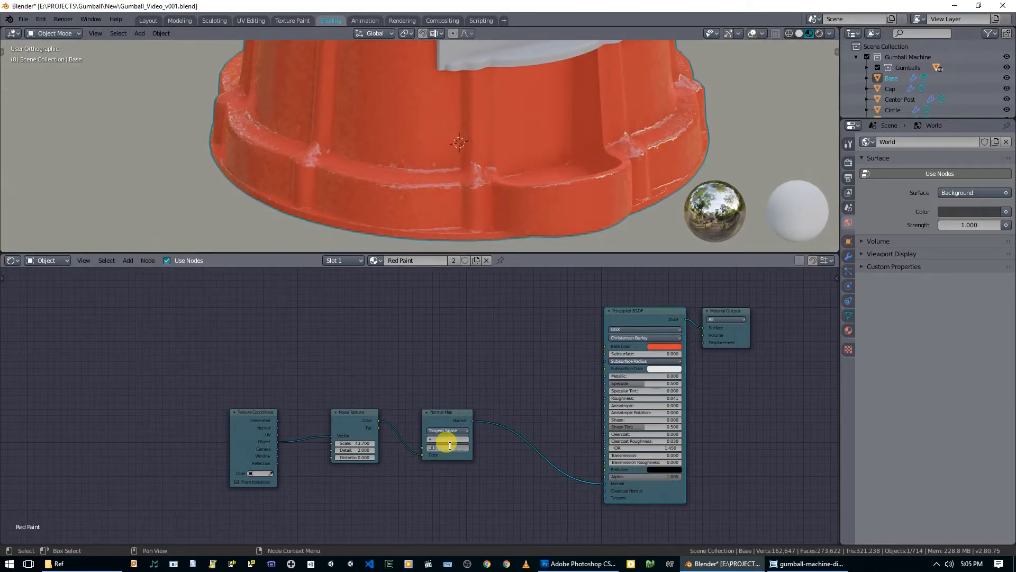
Try Normal Map strengths of 0.005, 0.1 and 0.05 on the base's paint.
{"action": "key", "text": "Return"}
{"action": "middle_click_drag", "start_coordinate": [406, 154], "coordinate": [403, 106]}
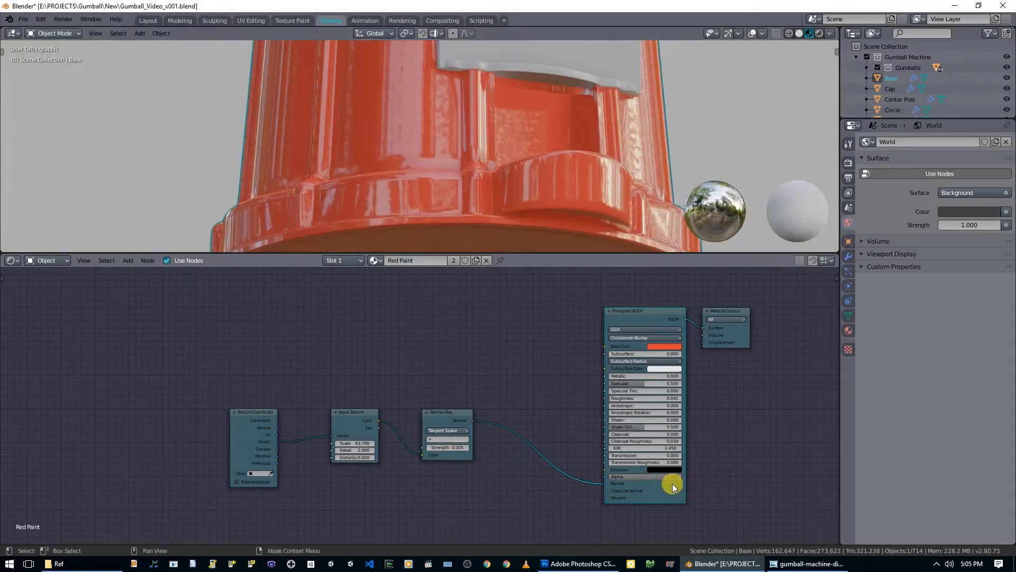
{"action": "left_click", "coordinate": [453, 447]}
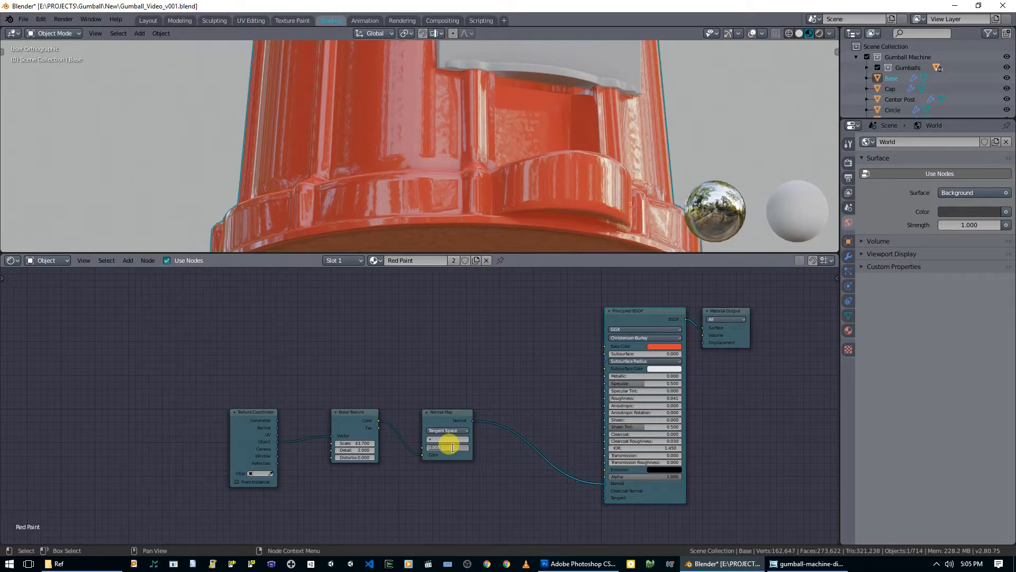
{"action": "type", "text": ".1"}
{"action": "key", "text": "Return"}
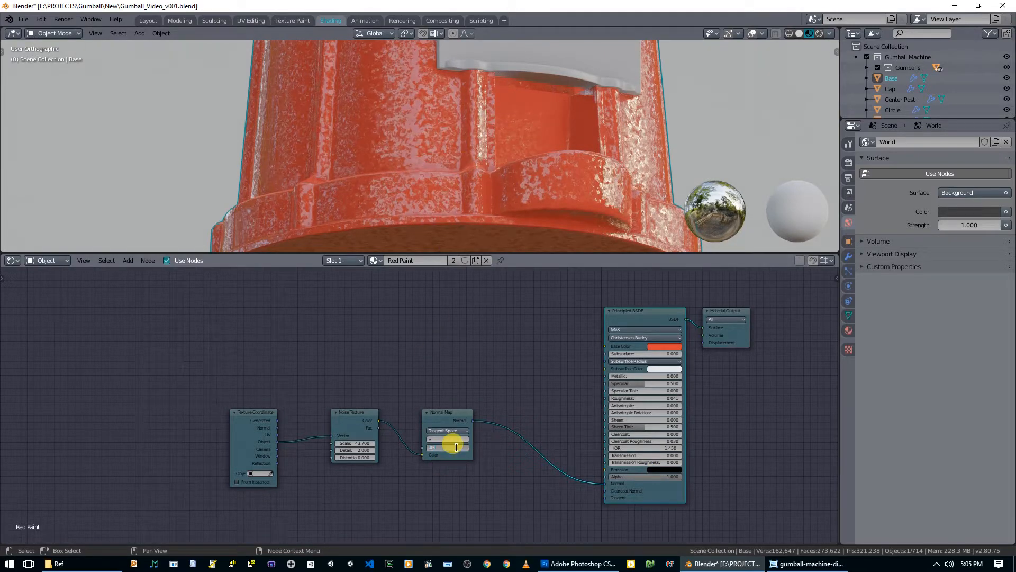
{"action": "key", "text": "Return"}
{"action": "middle_click_drag", "start_coordinate": [439, 192], "coordinate": [402, 211]}
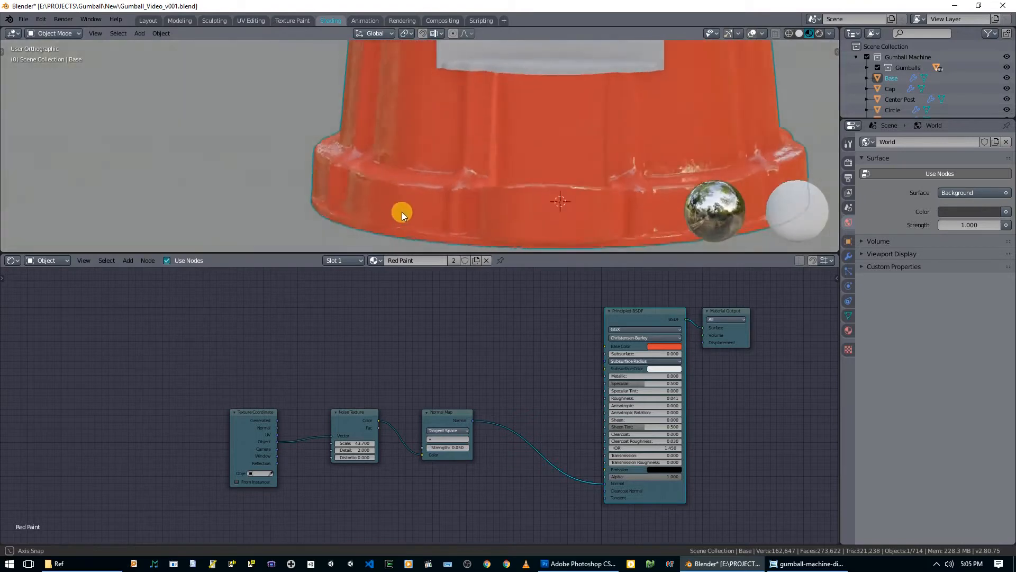
Set the Normal Map strength to 0.03, and the Noise Texture scale first to 50 and finally to 124.
{"action": "left_click", "coordinate": [460, 446]}
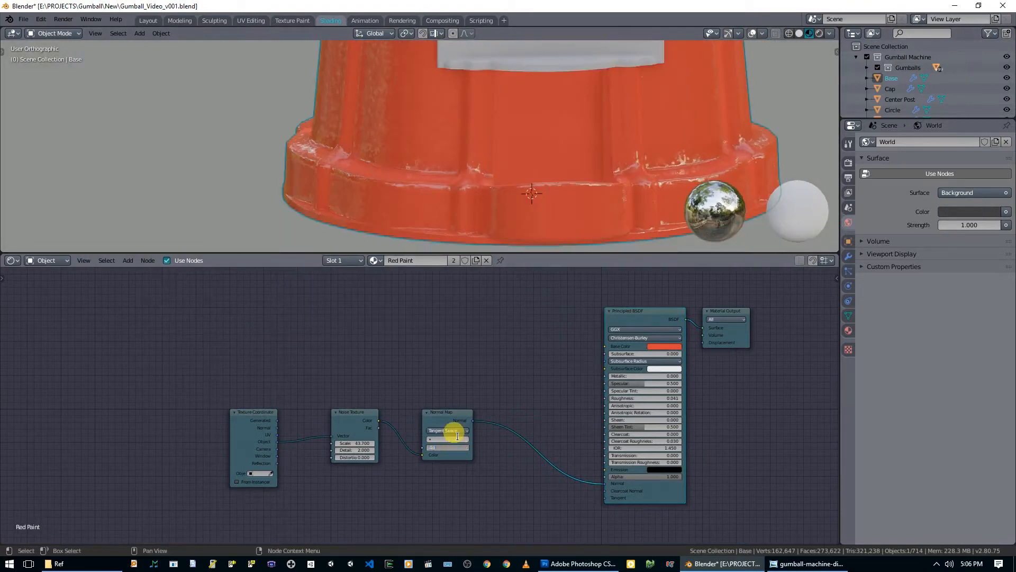
{"action": "middle_click_drag", "start_coordinate": [395, 179], "coordinate": [414, 157]}
{"action": "left_click", "coordinate": [339, 443]}
{"action": "type", "text": "50"}
{"action": "key", "text": "Return"}
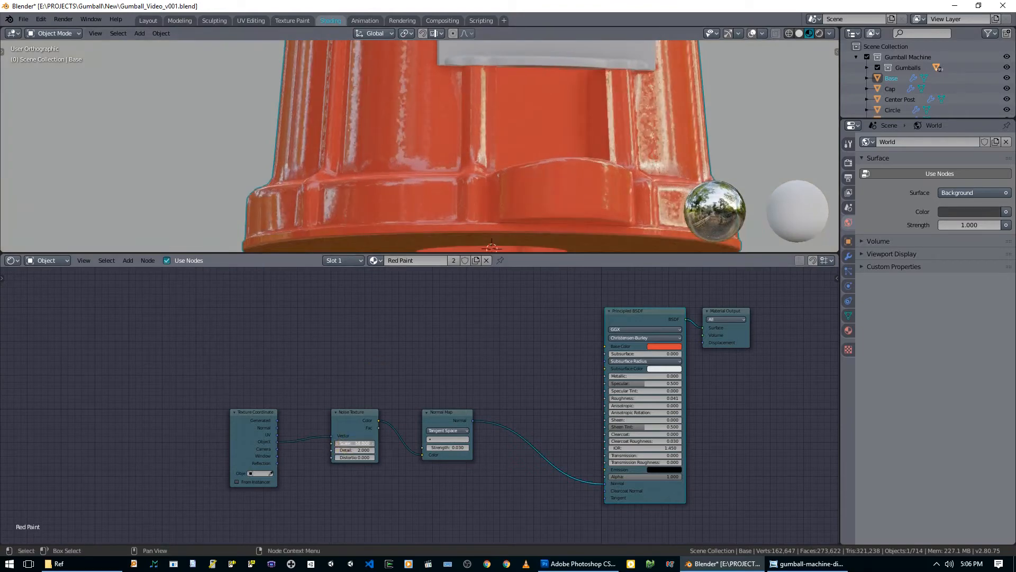
{"action": "left_click_drag", "start_coordinate": [354, 443], "coordinate": [394, 443]}
{"action": "middle_click_drag", "start_coordinate": [294, 139], "coordinate": [416, 204]}
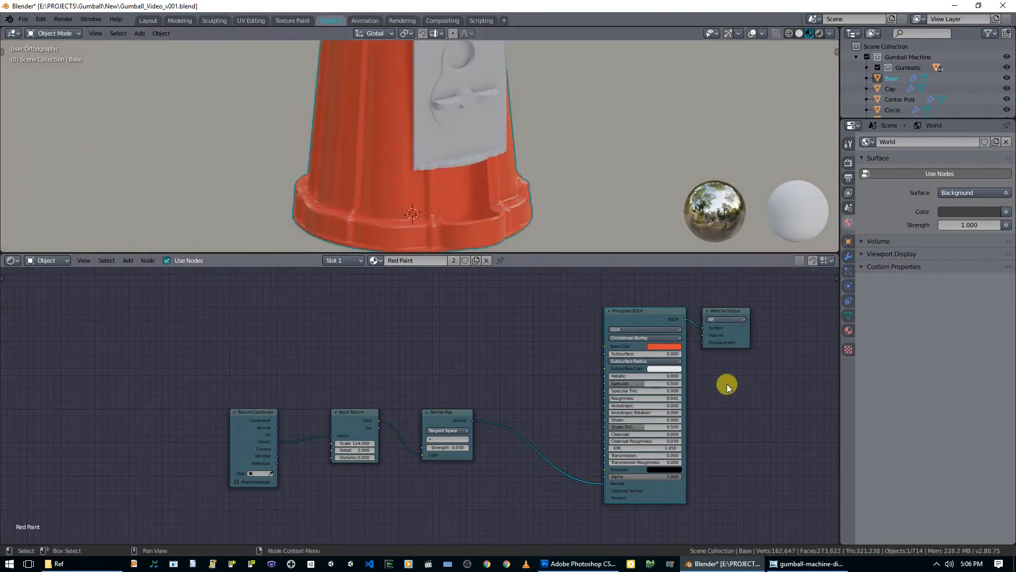
Darken the Red Paint base color to a deeper, more saturated red and check it around the base.
{"action": "left_click", "coordinate": [665, 347]}
{"action": "left_click_drag", "start_coordinate": [696, 250], "coordinate": [695, 259]}
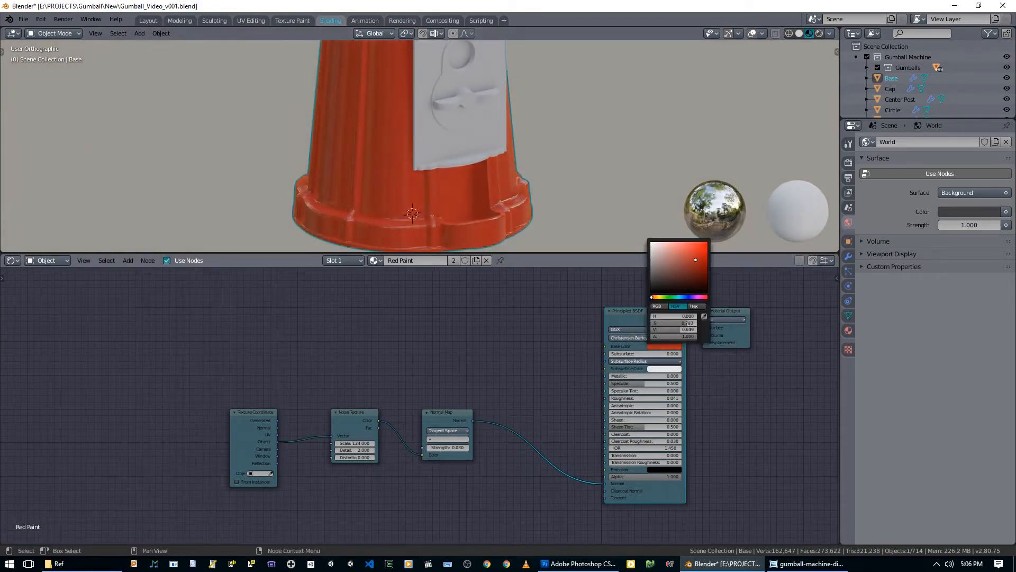
{"action": "middle_click_drag", "start_coordinate": [510, 197], "coordinate": [440, 177]}
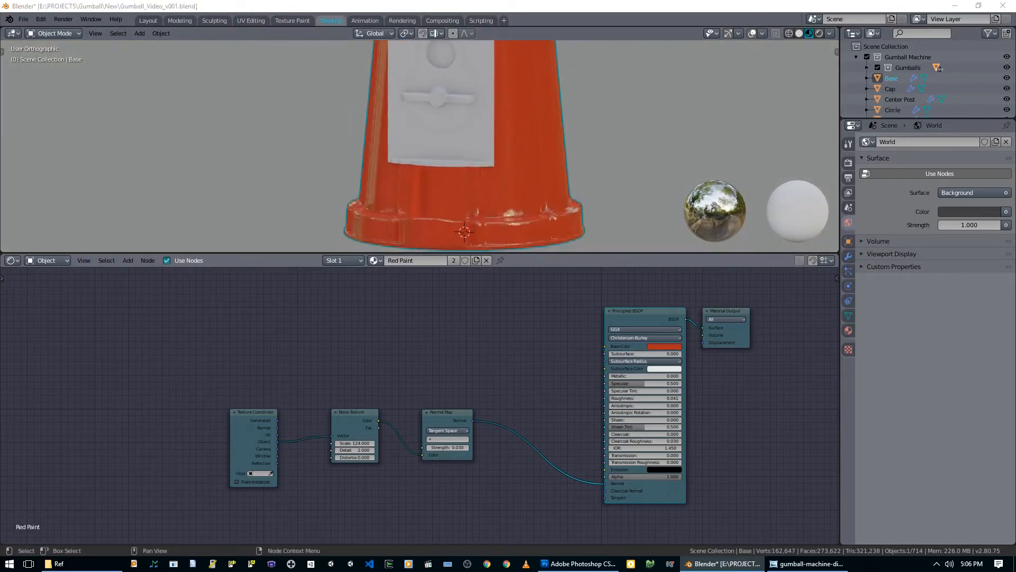
{"action": "middle_click_drag", "start_coordinate": [415, 91], "coordinate": [256, 174]}
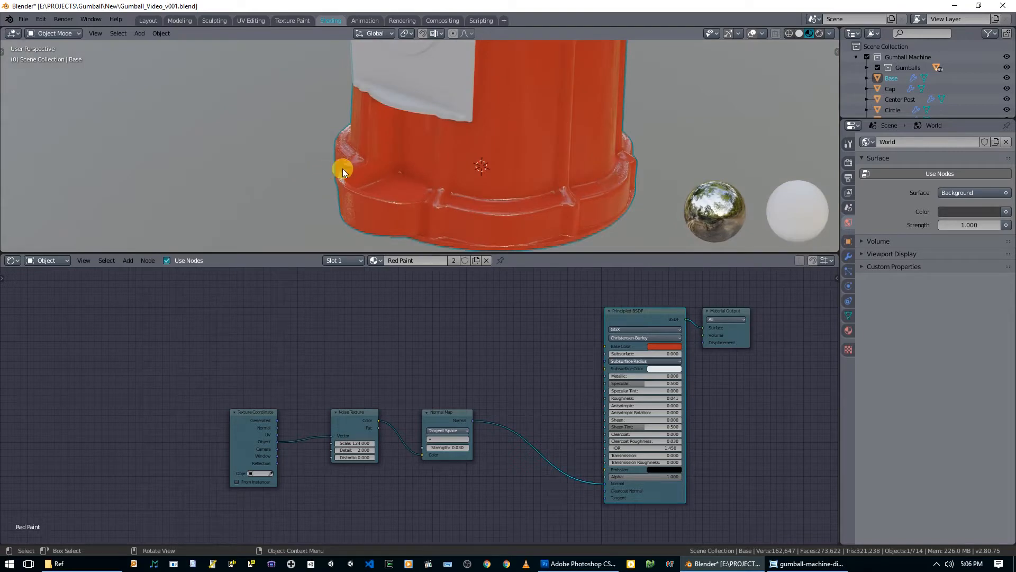
Try a Normal Map strength of 0.01 on the Red Paint material and inspect the base from several angles.
{"action": "middle_click_drag", "start_coordinate": [357, 171], "coordinate": [459, 163]}
{"action": "middle_click_drag", "start_coordinate": [348, 121], "coordinate": [342, 88]}
{"action": "middle_click_drag", "start_coordinate": [447, 100], "coordinate": [391, 166], "text": "shift"}
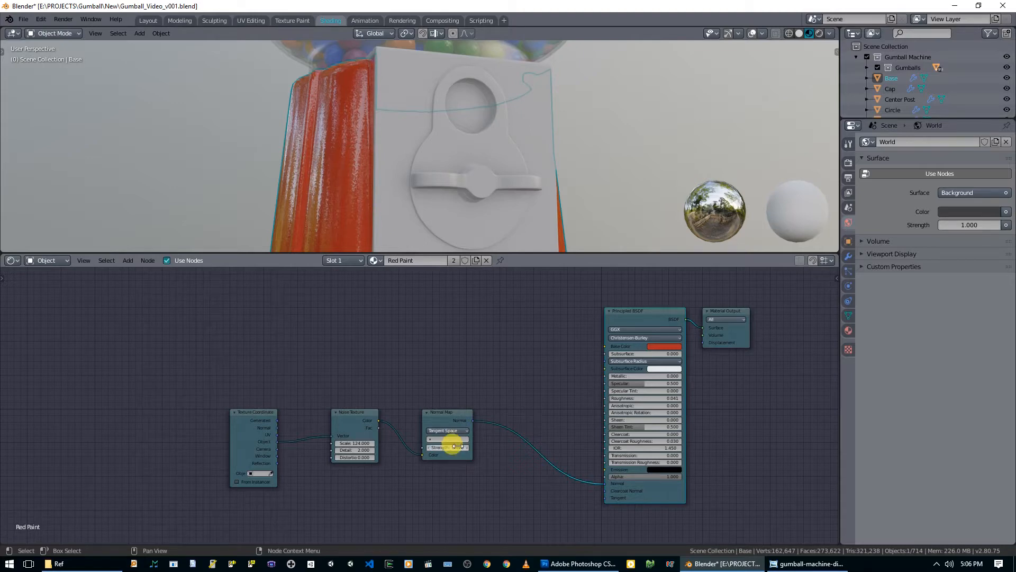
{"action": "key", "text": "Return"}
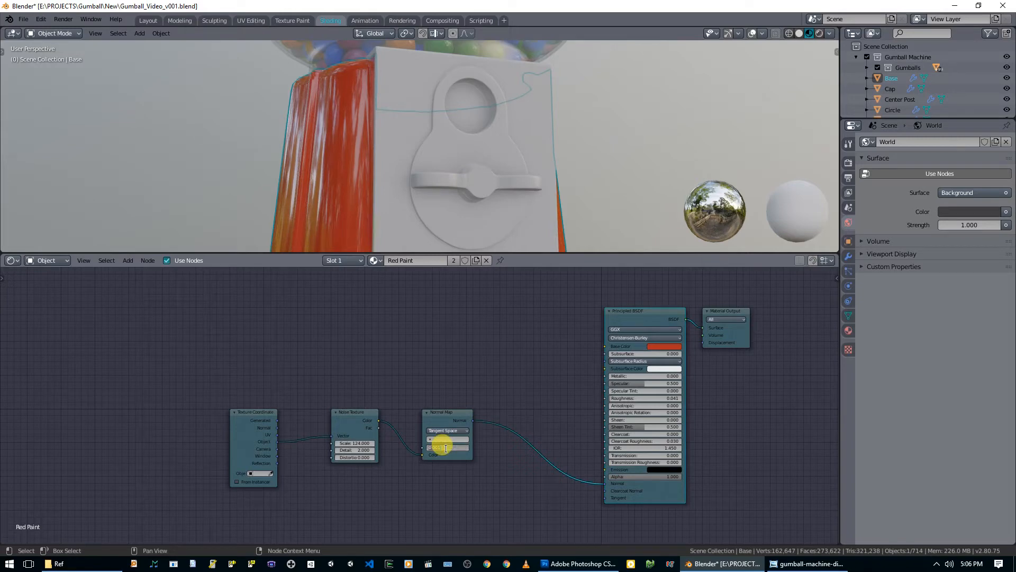
{"action": "middle_click_drag", "start_coordinate": [460, 98], "coordinate": [400, 179]}
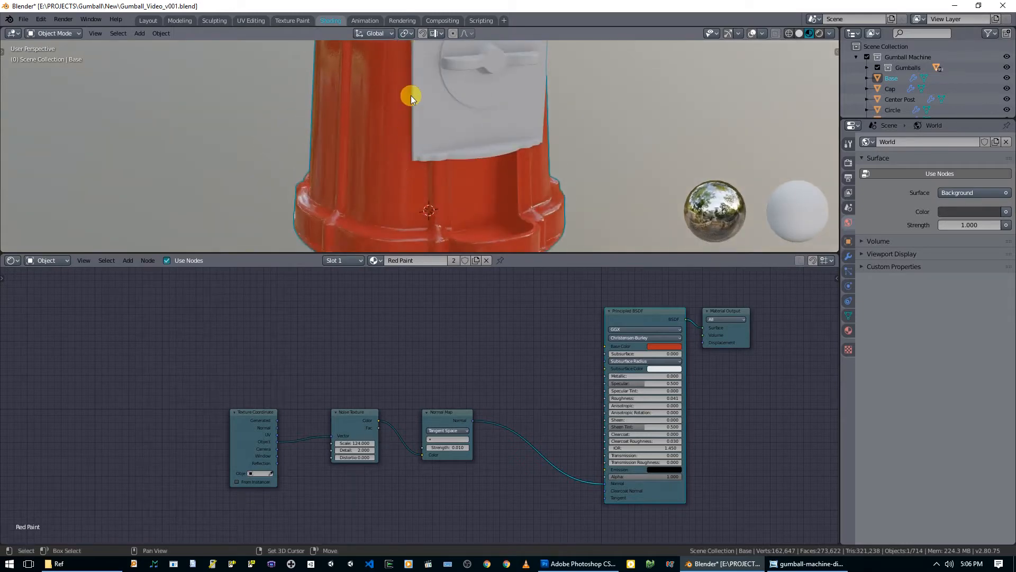
{"action": "middle_click_drag", "start_coordinate": [411, 96], "coordinate": [349, 46]}
{"action": "scroll", "coordinate": [384, 96], "scroll_direction": "down", "scroll_amount": 4}
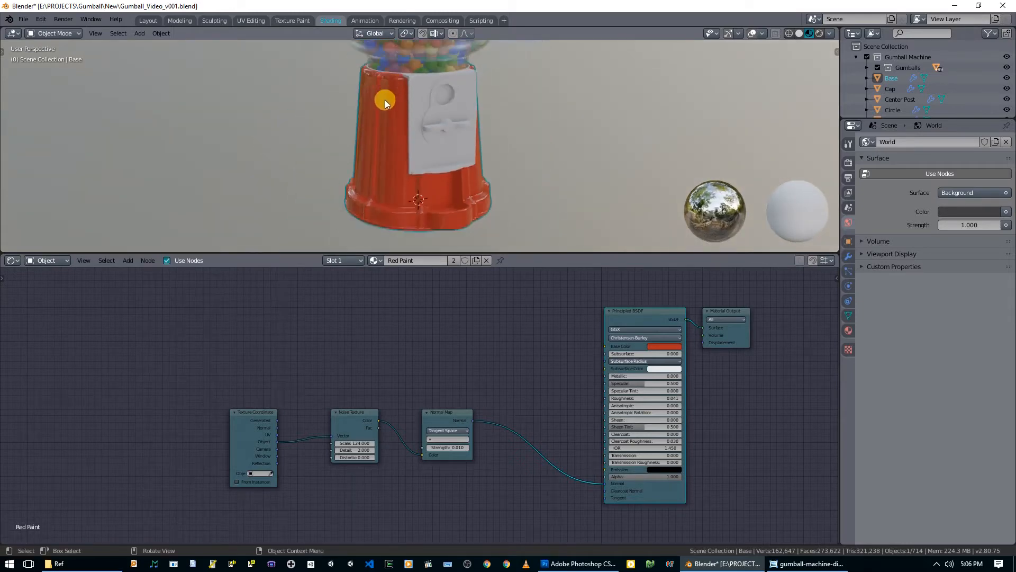
Set the Red Paint Normal Map strength to 0.015 and check the paint on the cap and the base.
{"action": "scroll", "coordinate": [386, 99], "scroll_direction": "up", "scroll_amount": 5}
{"action": "middle_click_drag", "start_coordinate": [396, 126], "coordinate": [460, 228]}
{"action": "scroll", "coordinate": [418, 139], "scroll_direction": "down", "scroll_amount": 2}
{"action": "middle_click_drag", "start_coordinate": [473, 69], "coordinate": [495, 148], "text": "shift"}
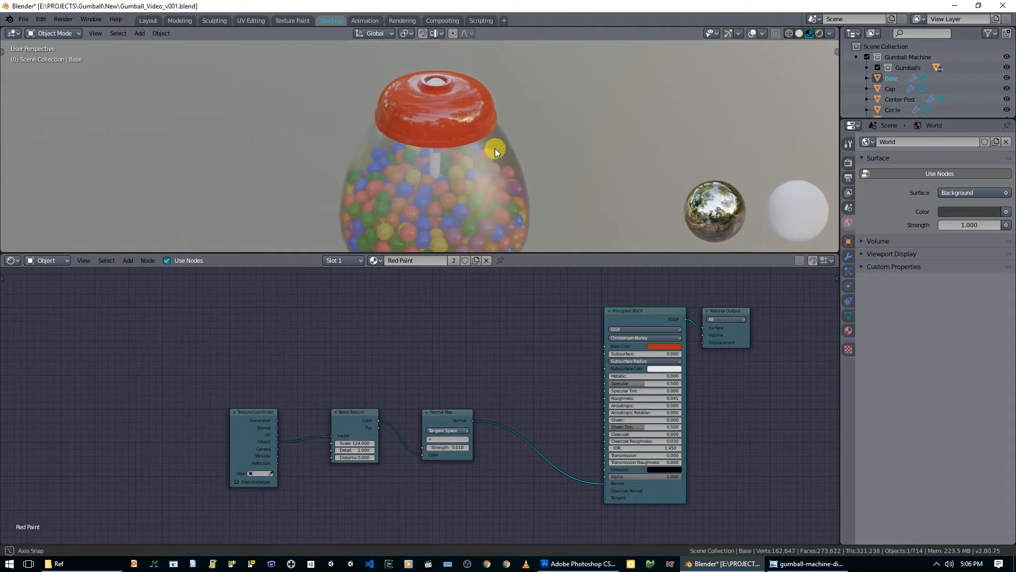
{"action": "left_click", "coordinate": [458, 448]}
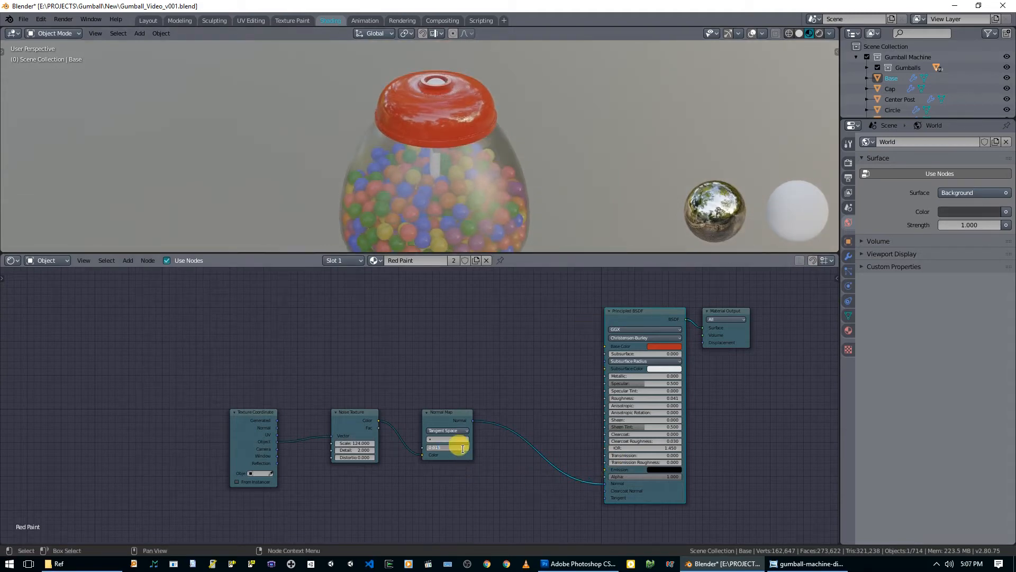
{"action": "scroll", "coordinate": [476, 181], "scroll_direction": "down", "scroll_amount": 2}
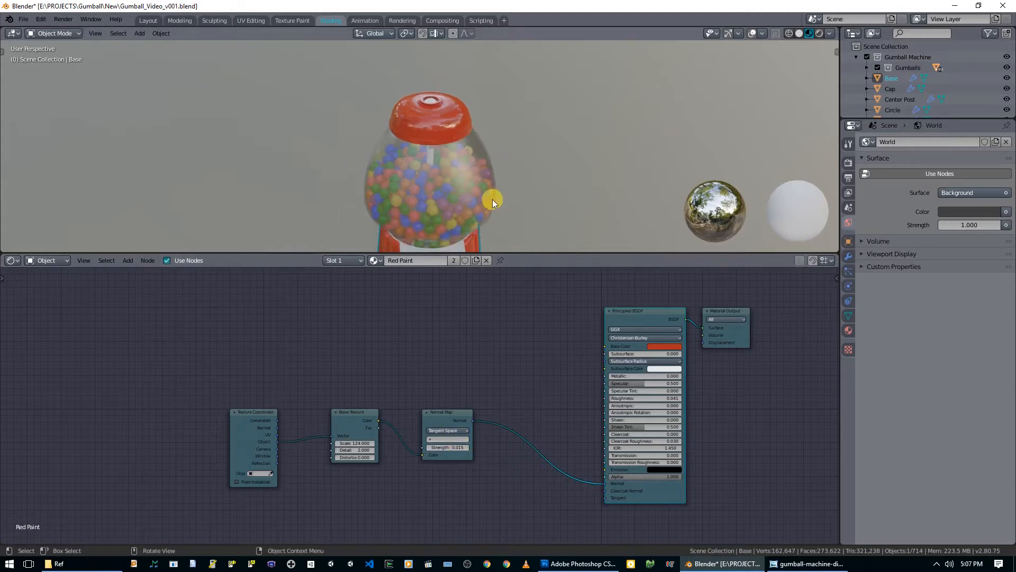
{"action": "middle_click_drag", "start_coordinate": [495, 222], "coordinate": [507, 154], "text": "shift"}
{"action": "middle_click_drag", "start_coordinate": [506, 193], "coordinate": [500, 170]}
{"action": "middle_click_drag", "start_coordinate": [461, 201], "coordinate": [576, 209]}
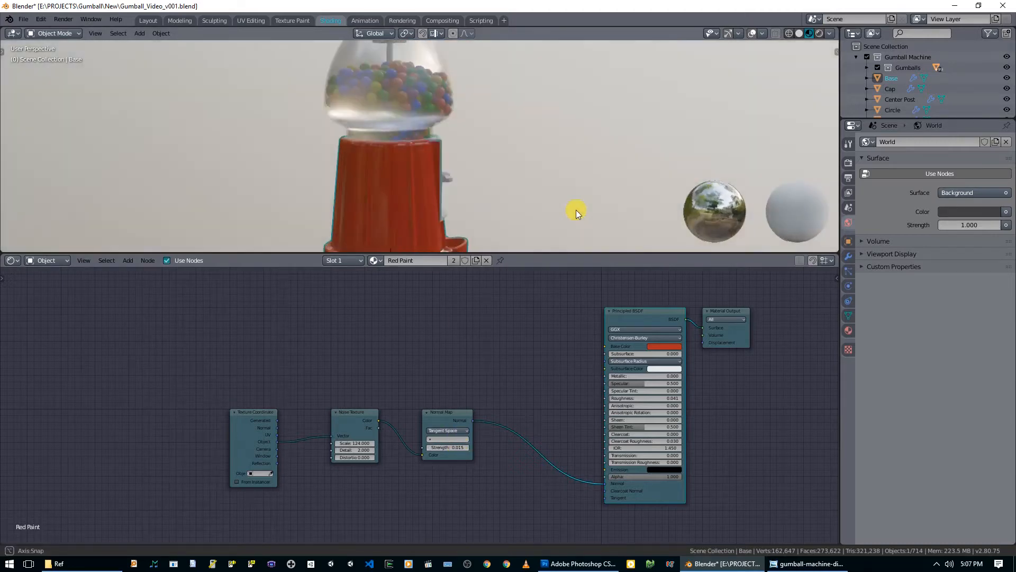
Select the Center Post, paste the copied texture nodes into its Metal Hardware material, and connect the Normal Map to the Principled BSDF's Normal input.
{"action": "middle_click_drag", "start_coordinate": [537, 175], "coordinate": [424, 180]}
{"action": "middle_click_drag", "start_coordinate": [526, 153], "coordinate": [494, 214]}
{"action": "left_click", "coordinate": [457, 109]}
{"action": "left_click", "coordinate": [494, 217]}
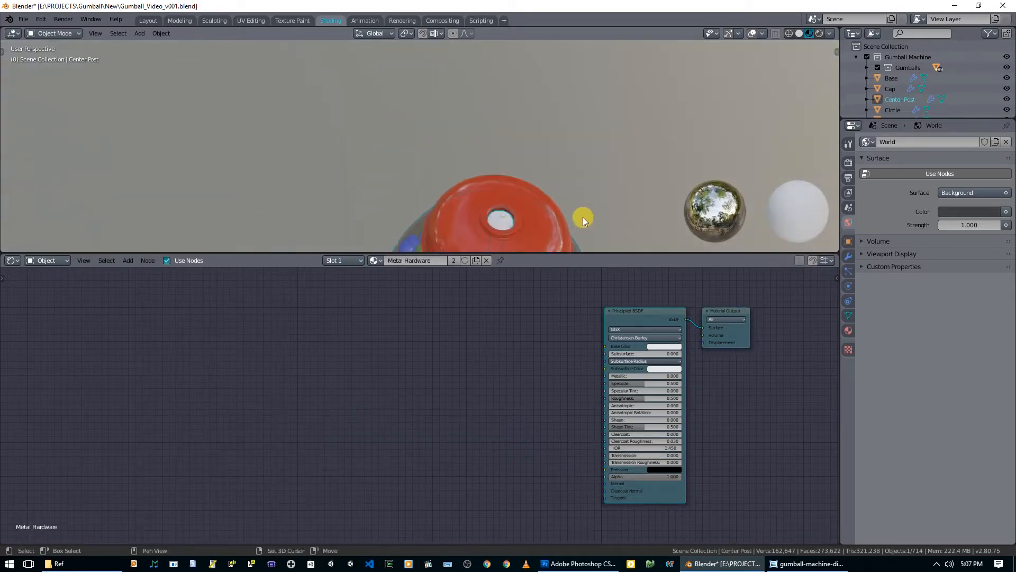
{"action": "middle_click_drag", "start_coordinate": [583, 217], "coordinate": [439, 130]}
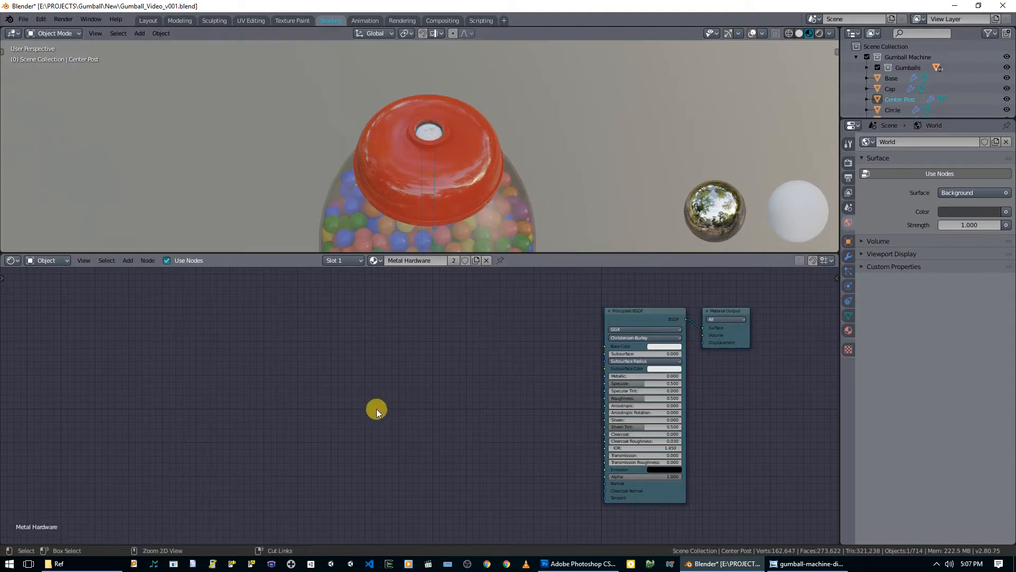
{"action": "key", "text": "ctrl+v"}
{"action": "left_click_drag", "start_coordinate": [473, 421], "coordinate": [605, 484]}
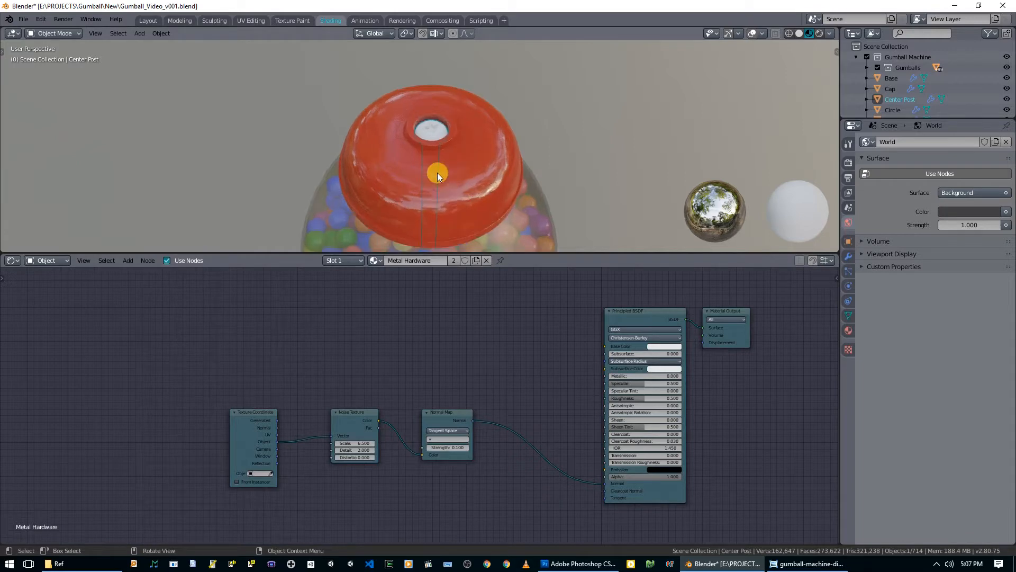
Isolate the Center Post in local view, enlarge the 3D viewport, and center the view on its screw head using the 3D cursor.
{"action": "key", "text": "KP_Divide"}
{"action": "scroll", "coordinate": [437, 172], "scroll_direction": "up", "scroll_amount": 3}
{"action": "scroll", "coordinate": [438, 174], "scroll_direction": "up", "scroll_amount": 3}
{"action": "middle_click_drag", "start_coordinate": [450, 203], "coordinate": [443, 184], "text": "shift"}
{"action": "left_click_drag", "start_coordinate": [447, 253], "coordinate": [447, 301]}
{"action": "right_click", "coordinate": [421, 198], "text": "shift"}
{"action": "key", "text": "q"}
{"action": "left_click", "coordinate": [422, 199]}
{"action": "scroll", "coordinate": [452, 214], "scroll_direction": "up", "scroll_amount": 4}
{"action": "middle_click_drag", "start_coordinate": [453, 175], "coordinate": [498, 260]}
{"action": "scroll", "coordinate": [501, 202], "scroll_direction": "up", "scroll_amount": 5}
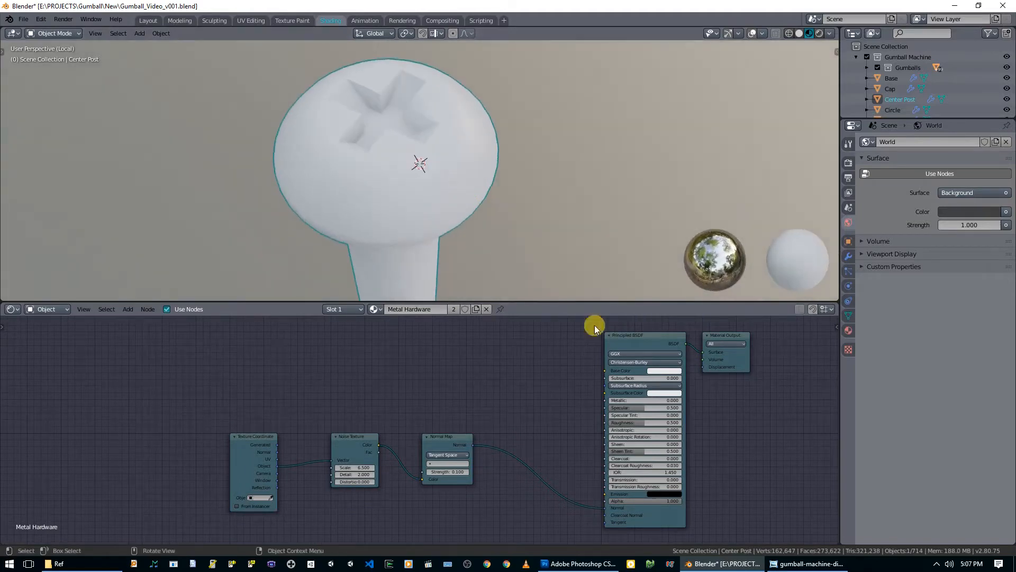
Set the Metal Hardware material's Metallic to 1.000 and its Roughness to 0.277.
{"action": "left_click_drag", "start_coordinate": [635, 400], "coordinate": [680, 399]}
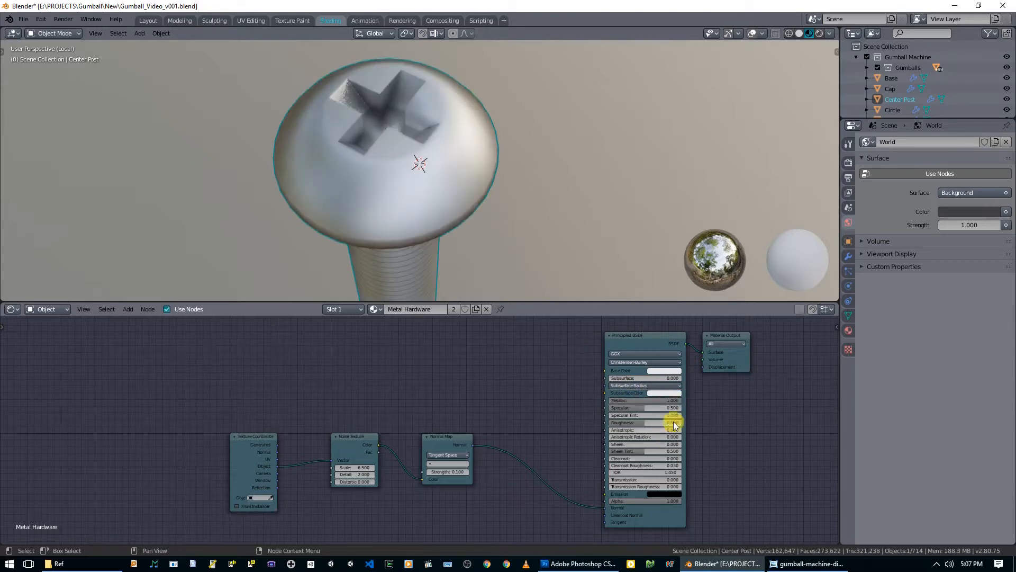
{"action": "left_click_drag", "start_coordinate": [641, 426], "coordinate": [624, 425]}
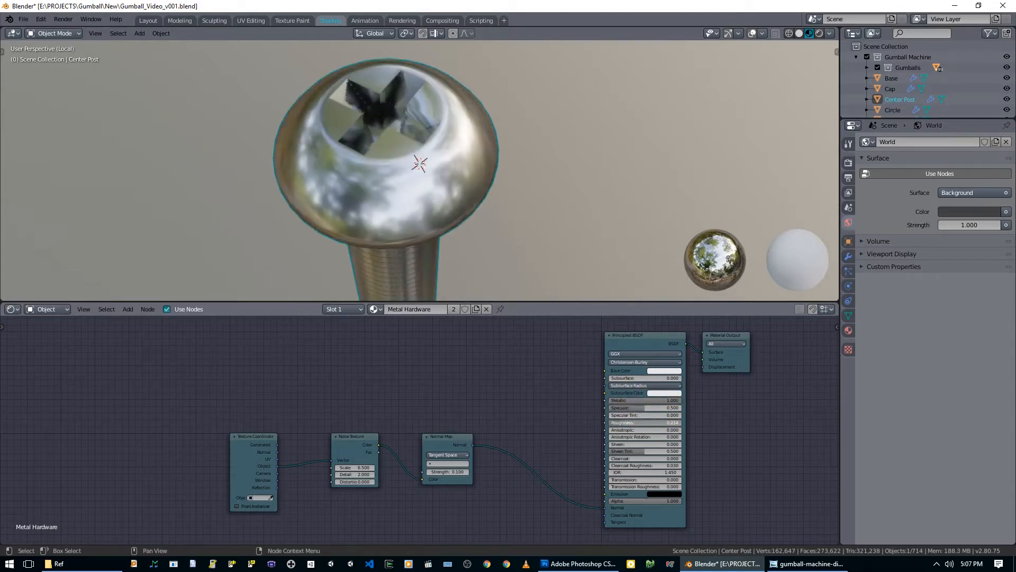
Set the Metal Hardware Noise Texture scale to 108.8 and the Normal Map strength first to 0.5 and finally to 0.4.
{"action": "middle_click_drag", "start_coordinate": [504, 428], "coordinate": [497, 394]}
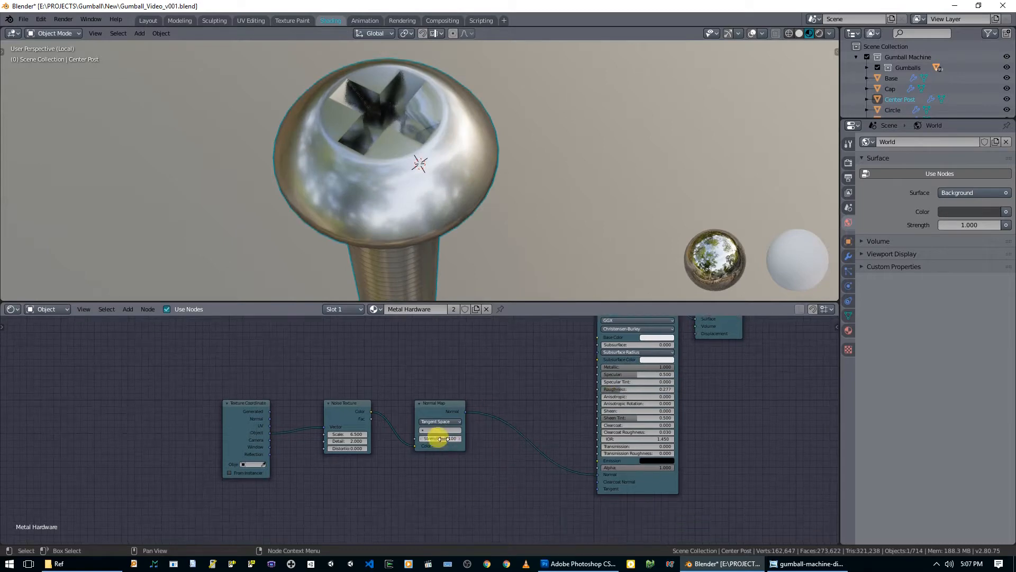
{"action": "left_click", "coordinate": [453, 440]}
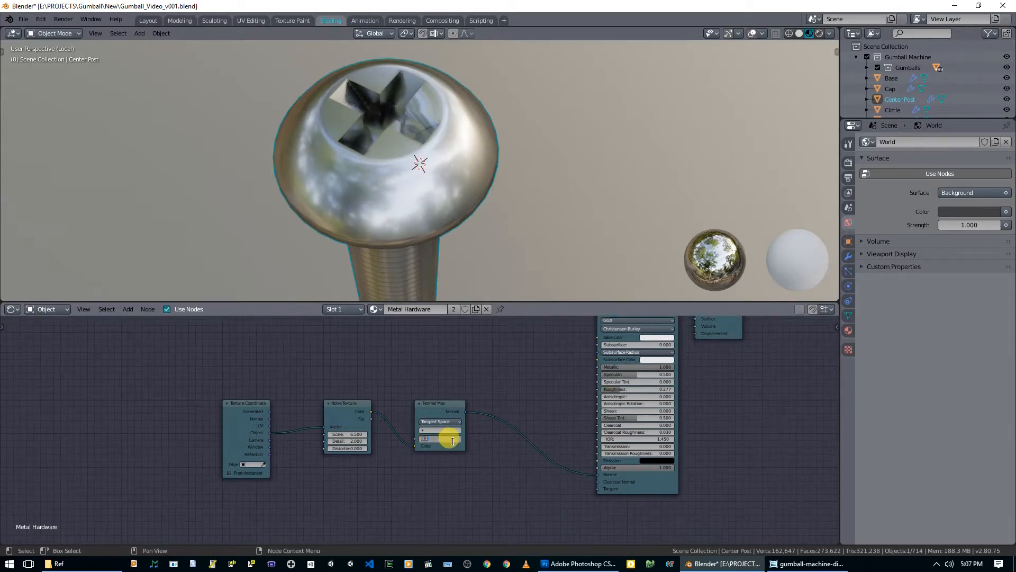
{"action": "type", "text": "0.5"}
{"action": "key", "text": "Return"}
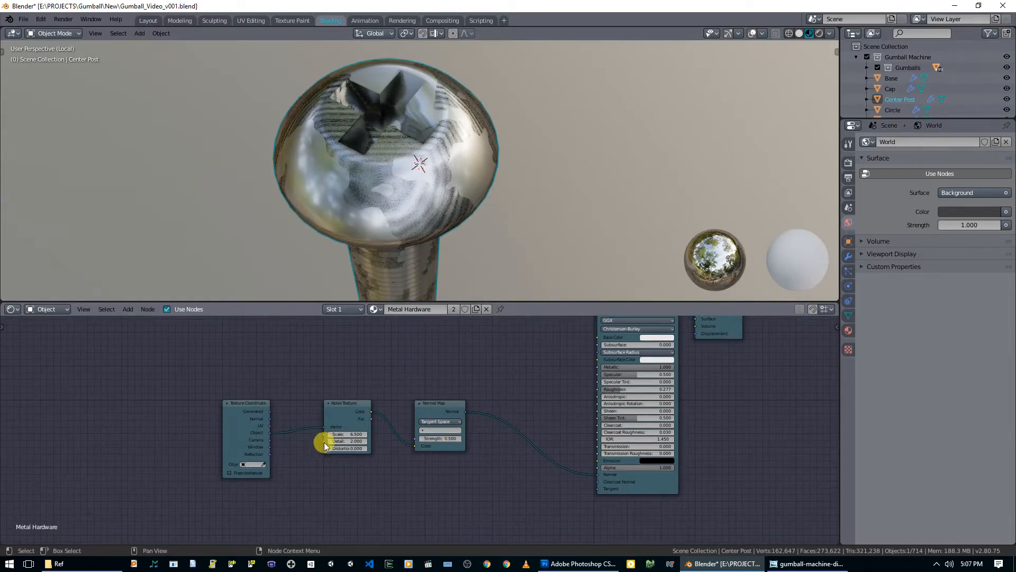
{"action": "left_click_drag", "start_coordinate": [354, 435], "coordinate": [202, 458]}
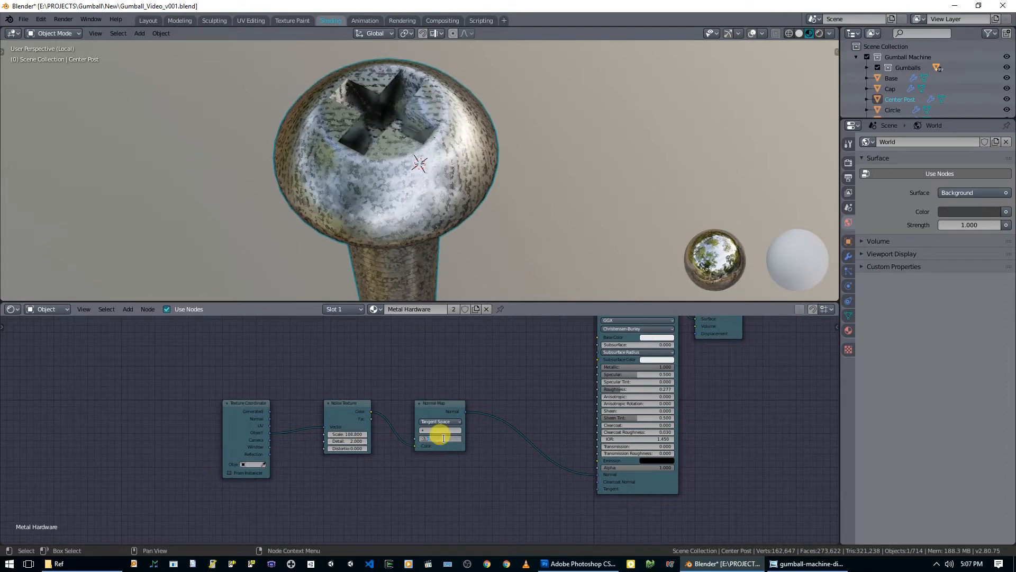
{"action": "type", "text": "0.4"}
{"action": "key", "text": "Return"}
{"action": "middle_click_drag", "start_coordinate": [366, 222], "coordinate": [370, 166]}
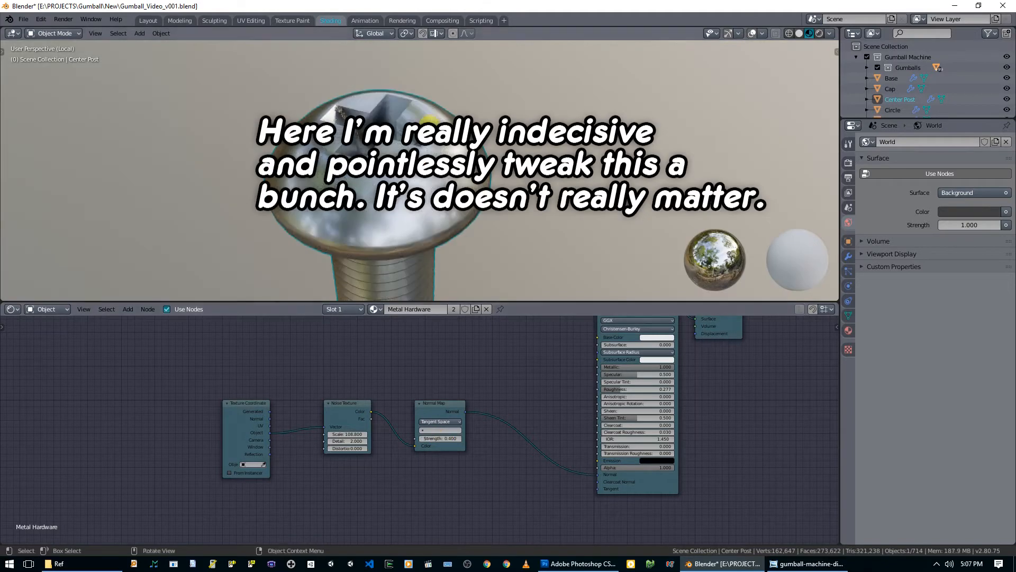
Try a Roughness of 0.382 on the Metal Hardware material, and lower it to 0.232 while checking the screw head.
{"action": "middle_click_drag", "start_coordinate": [429, 125], "coordinate": [450, 143]}
{"action": "middle_click_drag", "start_coordinate": [529, 397], "coordinate": [529, 416]}
{"action": "left_click_drag", "start_coordinate": [630, 408], "coordinate": [638, 408]}
{"action": "left_click_drag", "start_coordinate": [270, 450], "coordinate": [277, 450]}
{"action": "middle_click_drag", "start_coordinate": [424, 212], "coordinate": [445, 238]}
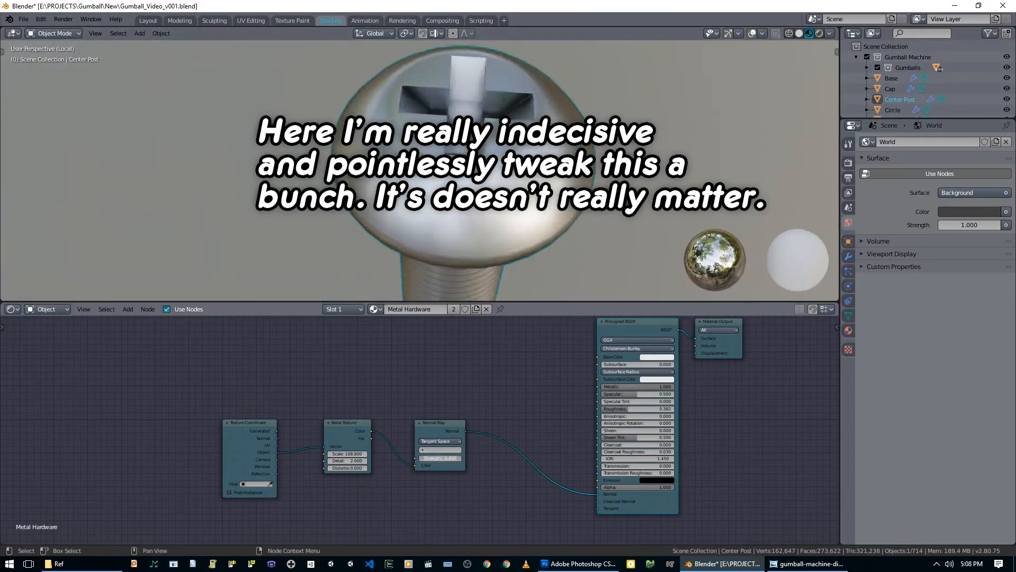
{"action": "left_click_drag", "start_coordinate": [637, 409], "coordinate": [619, 409]}
{"action": "middle_click_drag", "start_coordinate": [466, 175], "coordinate": [434, 202]}
{"action": "left_click_drag", "start_coordinate": [620, 408], "coordinate": [627, 409]}
Connect the Noise Texture's Fac output to the Normal Map's Color input and set the noise scale to 64.
{"action": "left_click_drag", "start_coordinate": [371, 438], "coordinate": [415, 466]}
{"action": "double_click", "coordinate": [445, 459]}
{"action": "left_click_drag", "start_coordinate": [371, 455], "coordinate": [344, 454]}
{"action": "key", "text": "Return"}
{"action": "scroll", "coordinate": [423, 212], "scroll_direction": "down", "scroll_amount": 2}
Try a Metallic value of 0 on the screw material, restore it to 1.000, and compare viewport shading modes.
{"action": "left_click_drag", "start_coordinate": [667, 386], "coordinate": [602, 386]}
{"action": "middle_click_drag", "start_coordinate": [423, 211], "coordinate": [471, 202]}
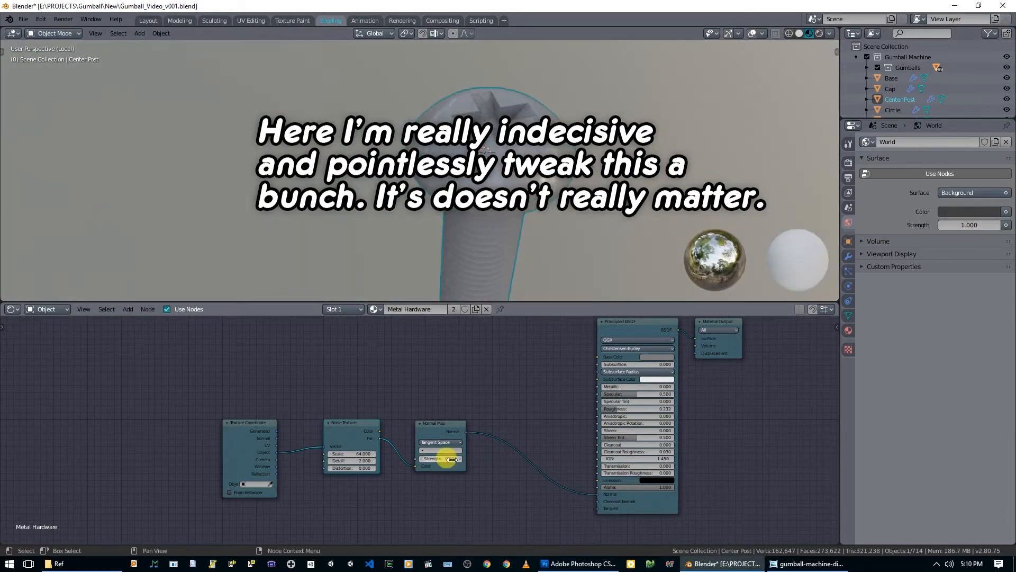
{"action": "left_click_drag", "start_coordinate": [624, 387], "coordinate": [674, 387]}
{"action": "key", "text": "z"}
{"action": "mouse_move", "coordinate": [492, 212]}
{"action": "middle_mouse_down"}
{"action": "mouse_move", "coordinate": [450, 240]}
{"action": "mouse_move", "coordinate": [497, 167]}
{"action": "mouse_move", "coordinate": [484, 203]}
{"action": "middle_mouse_up"}
{"action": "key", "text": "z"}
Deselect the Center Post, leave local view, and select the face plate on the front of the gumball machine.
{"action": "scroll", "coordinate": [478, 187], "scroll_direction": "down", "scroll_amount": 4}
{"action": "key", "text": "alt+a"}
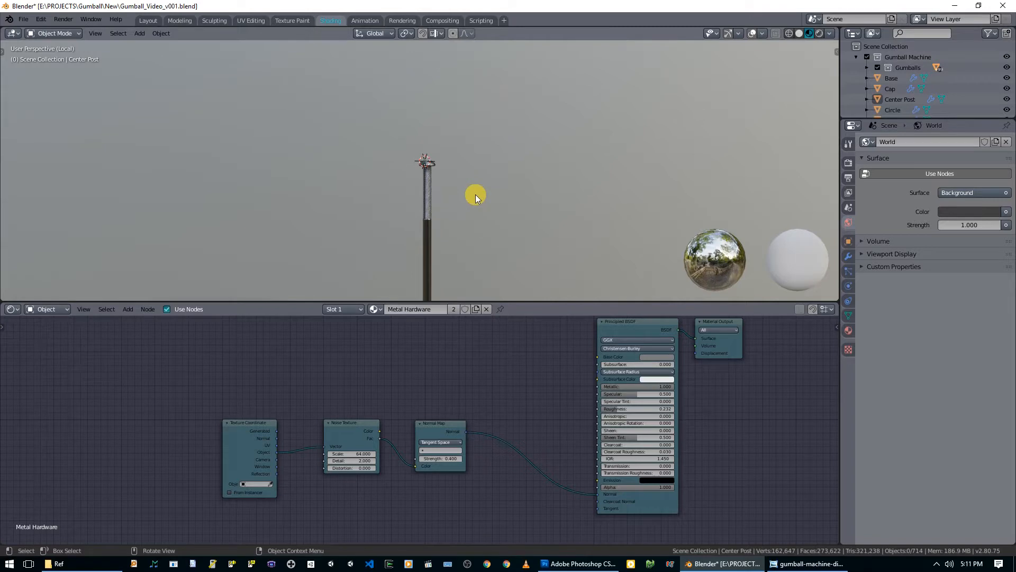
{"action": "key", "text": "KP_Divide"}
{"action": "middle_click_drag", "start_coordinate": [422, 157], "coordinate": [468, 80]}
{"action": "scroll", "coordinate": [467, 202], "scroll_direction": "down", "scroll_amount": 5}
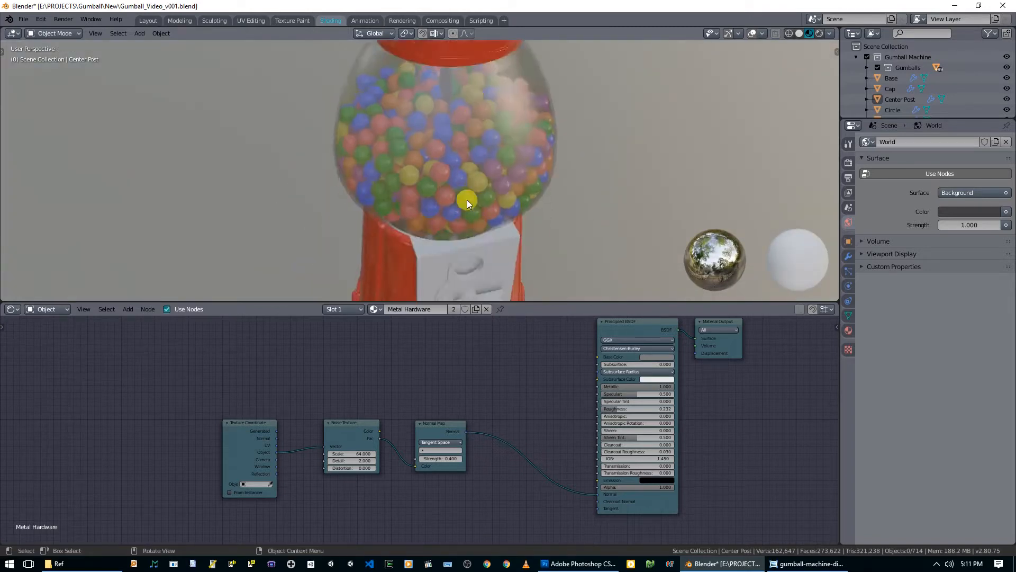
{"action": "mouse_move", "coordinate": [468, 212]}
{"action": "middle_mouse_down"}
{"action": "mouse_move", "coordinate": [437, 135]}
{"action": "mouse_move", "coordinate": [484, 222]}
{"action": "middle_mouse_up"}
{"action": "scroll", "coordinate": [433, 182], "scroll_direction": "up", "scroll_amount": 2}
{"action": "scroll", "coordinate": [433, 181], "scroll_direction": "up", "scroll_amount": 2}
{"action": "left_click", "coordinate": [462, 157]}
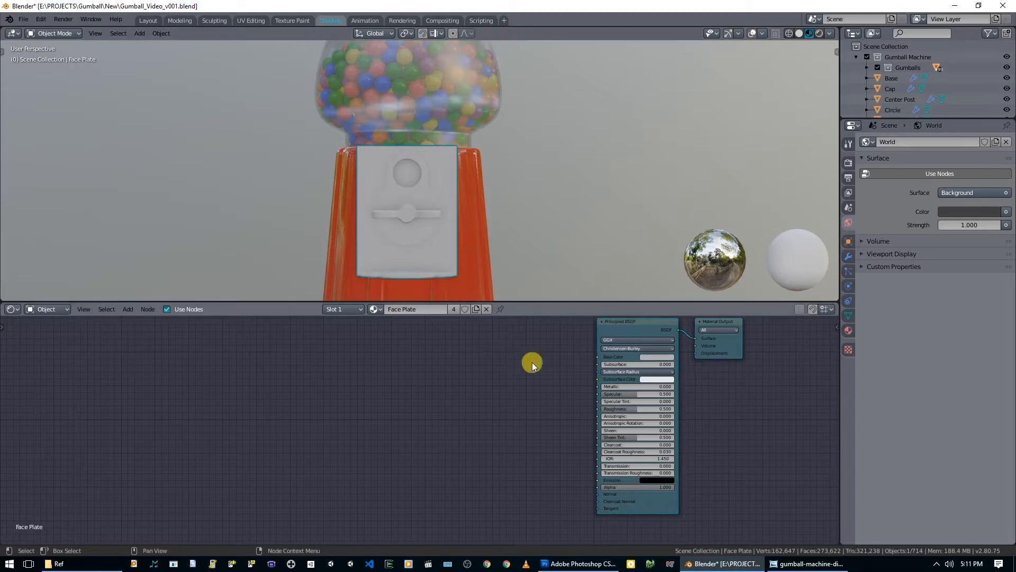
Switch to Photoshop and open the front-view reference photo of the gumball-filled machine from the Ref folder.
{"action": "left_click", "coordinate": [560, 560]}
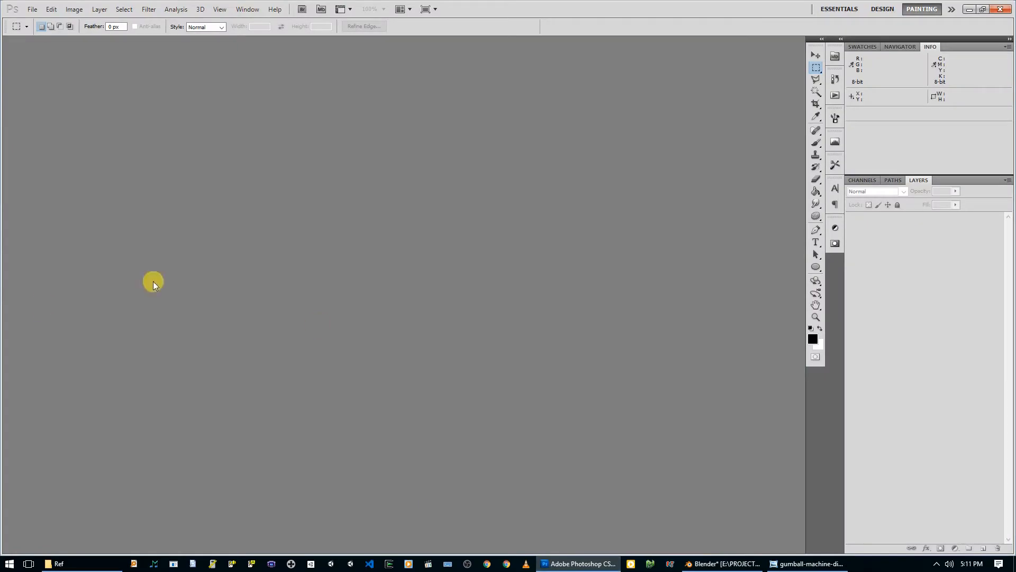
{"action": "left_click", "coordinate": [59, 562]}
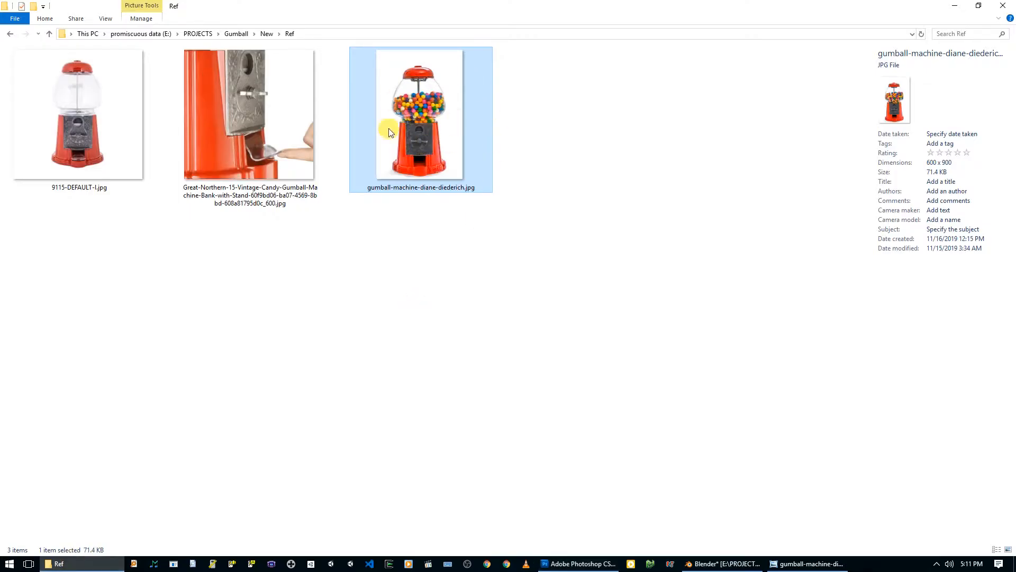
{"action": "left_click_drag", "start_coordinate": [424, 135], "coordinate": [444, 364]}
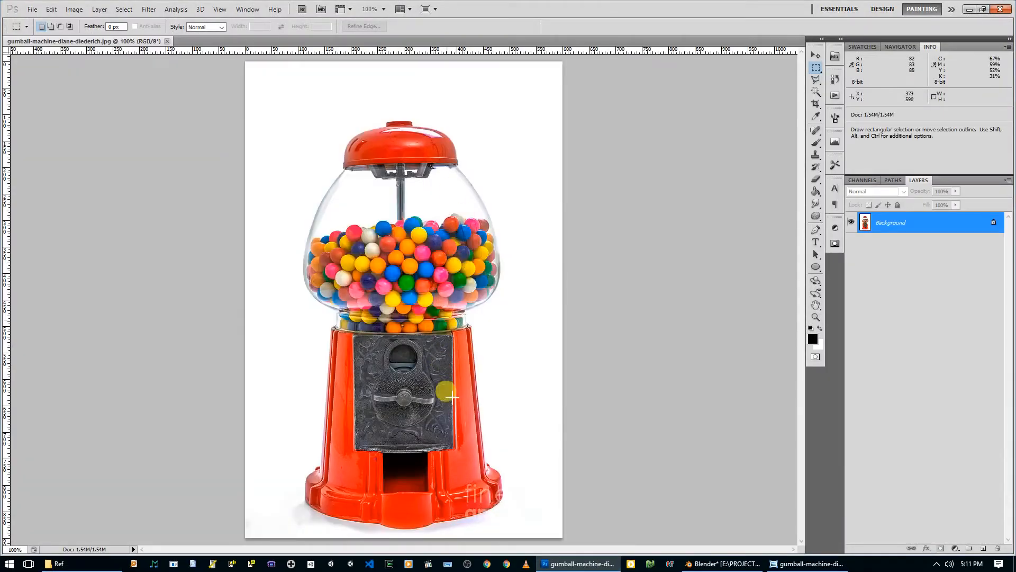
Crop the reference photo to the dark metal face plate, an area of about 202 by 237 pixels, and clear the selection.
{"action": "key", "text": "ctrl+space"}
{"action": "left_click_drag", "start_coordinate": [391, 379], "coordinate": [465, 281], "text": "ctrl"}
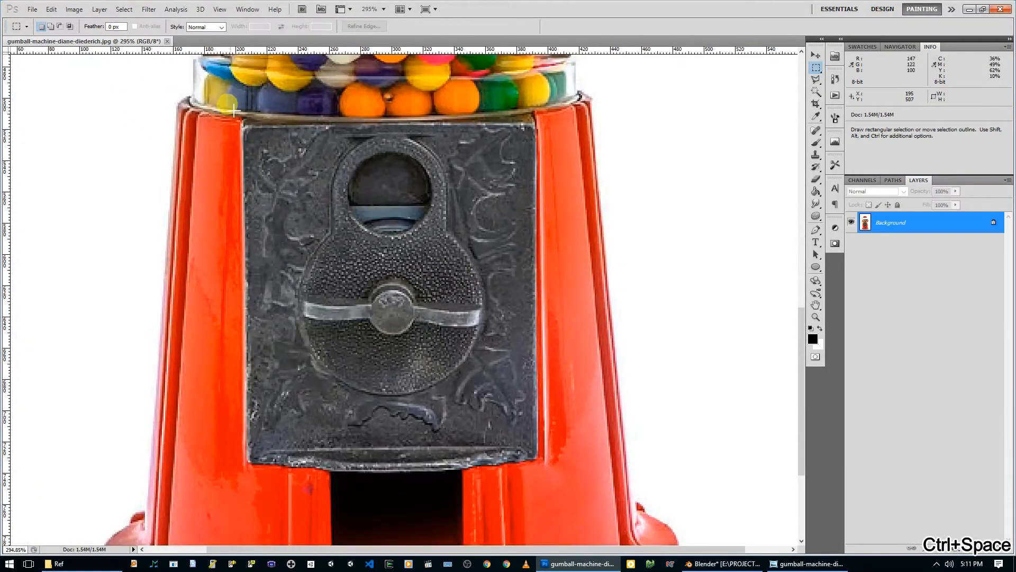
{"action": "left_click_drag", "start_coordinate": [235, 111], "coordinate": [550, 480]}
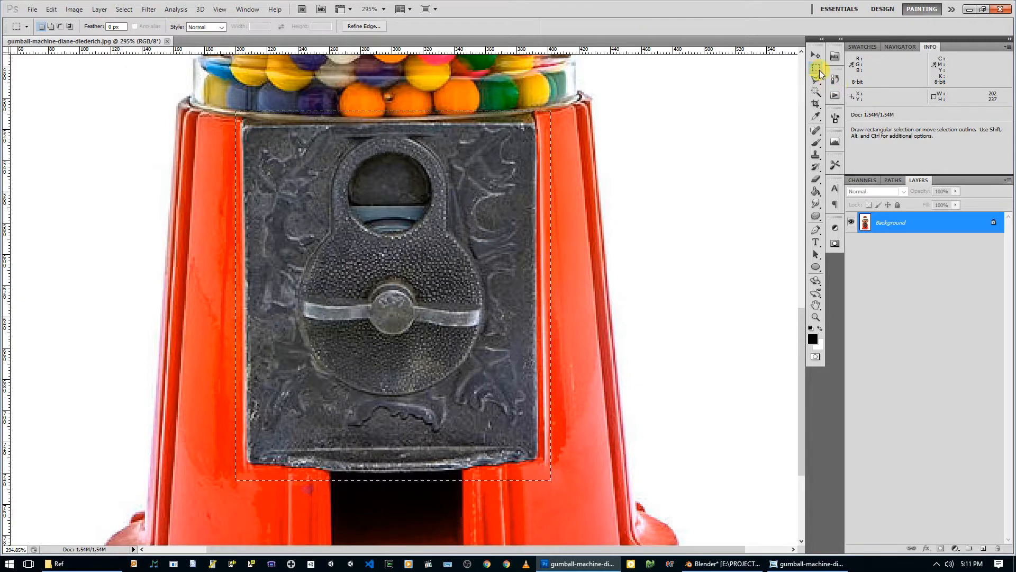
{"action": "left_click", "coordinate": [74, 10]}
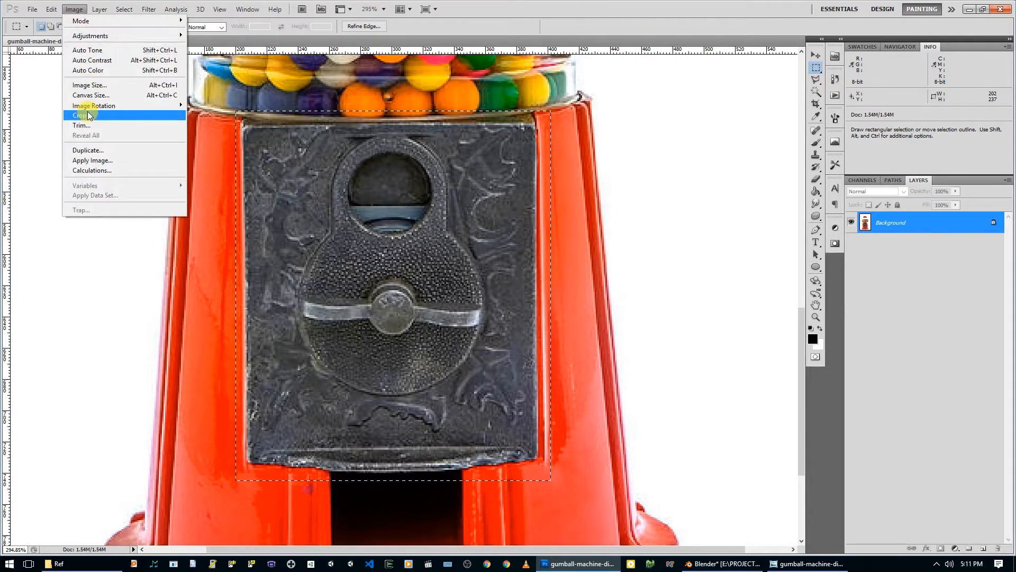
{"action": "left_click", "coordinate": [79, 115]}
{"action": "key", "text": "ctrl+d"}
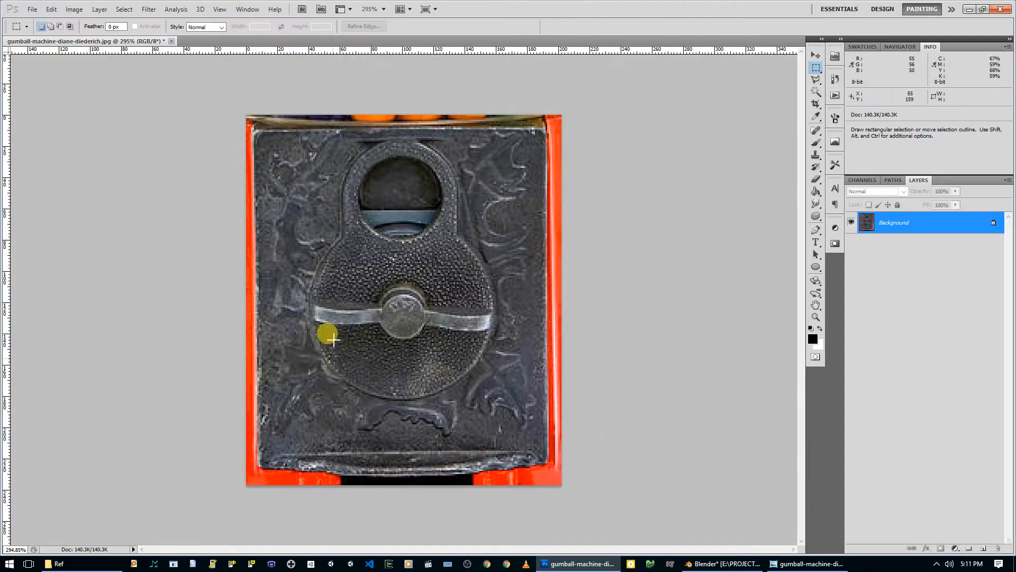
Cover the horizontal handle and round knob on the face plate with surrounding pebbled texture using the Clone Stamp.
{"action": "left_click", "coordinate": [404, 348], "text": "ctrl"}
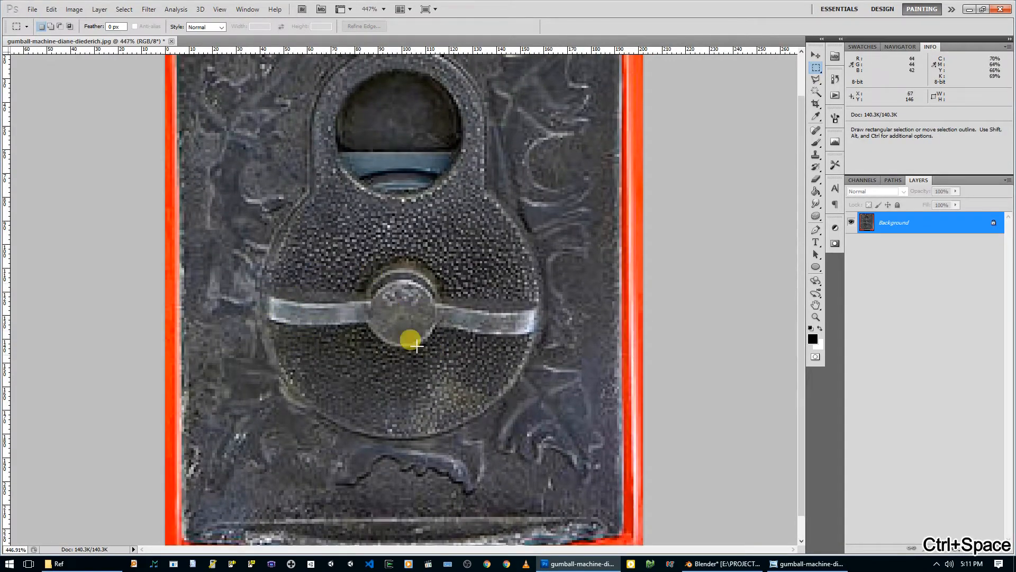
{"action": "key", "text": "s"}
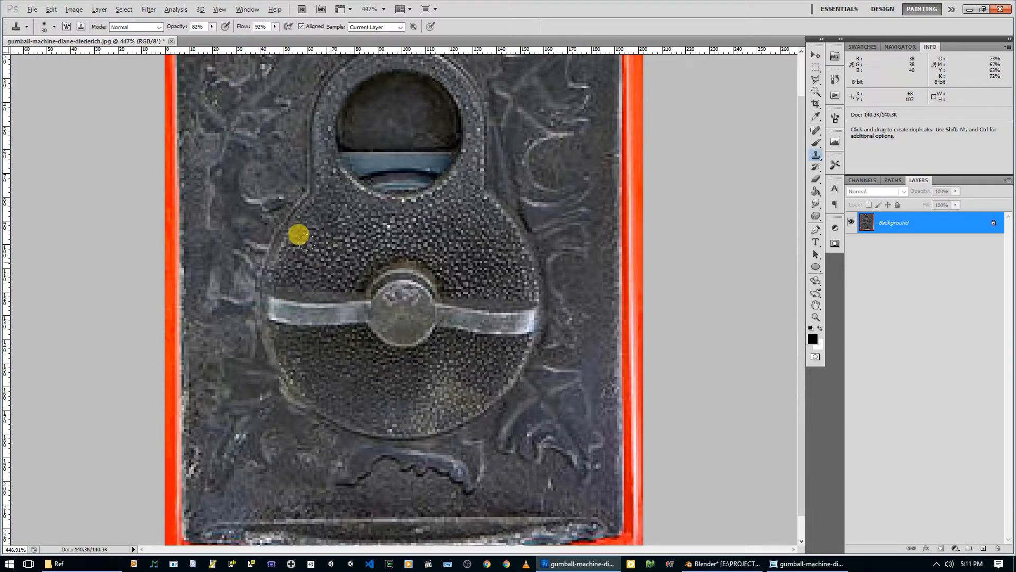
{"action": "left_click", "coordinate": [333, 262], "text": "alt"}
{"action": "mouse_move", "coordinate": [313, 262]}
{"action": "left_mouse_down"}
{"action": "mouse_move", "coordinate": [301, 281]}
{"action": "mouse_move", "coordinate": [271, 289]}
{"action": "mouse_move", "coordinate": [320, 291]}
{"action": "left_mouse_up"}
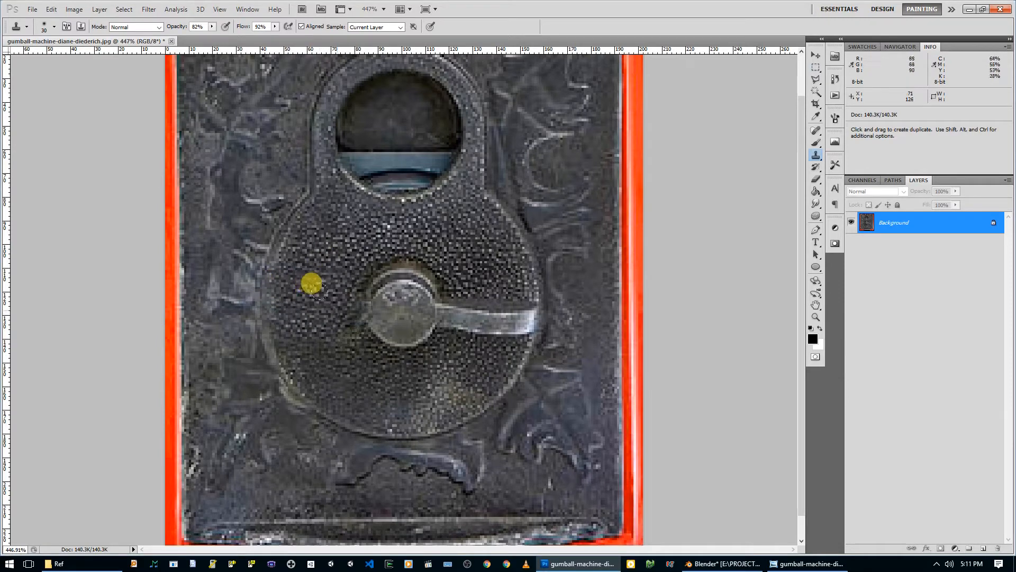
{"action": "left_click", "coordinate": [474, 266], "text": "alt"}
{"action": "mouse_move", "coordinate": [447, 311]}
{"action": "left_mouse_down"}
{"action": "mouse_move", "coordinate": [439, 284]}
{"action": "mouse_move", "coordinate": [477, 310]}
{"action": "mouse_move", "coordinate": [491, 288]}
{"action": "mouse_move", "coordinate": [486, 299]}
{"action": "mouse_move", "coordinate": [440, 249]}
{"action": "mouse_move", "coordinate": [370, 246]}
{"action": "mouse_move", "coordinate": [336, 281]}
{"action": "mouse_move", "coordinate": [363, 274]}
{"action": "mouse_move", "coordinate": [345, 301]}
{"action": "mouse_move", "coordinate": [373, 341]}
{"action": "mouse_move", "coordinate": [391, 300]}
{"action": "left_mouse_up"}
{"action": "left_click", "coordinate": [467, 289], "text": "alt"}
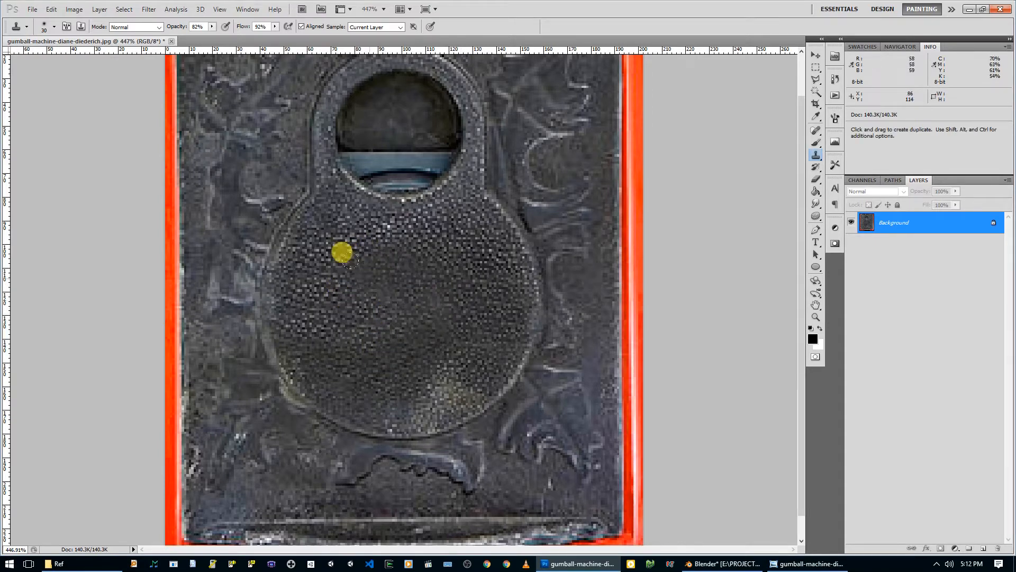
Clone pebbled texture over the bright patch at the lower right of the face plate's round area and along its left side.
{"action": "left_click", "coordinate": [483, 302], "text": "alt"}
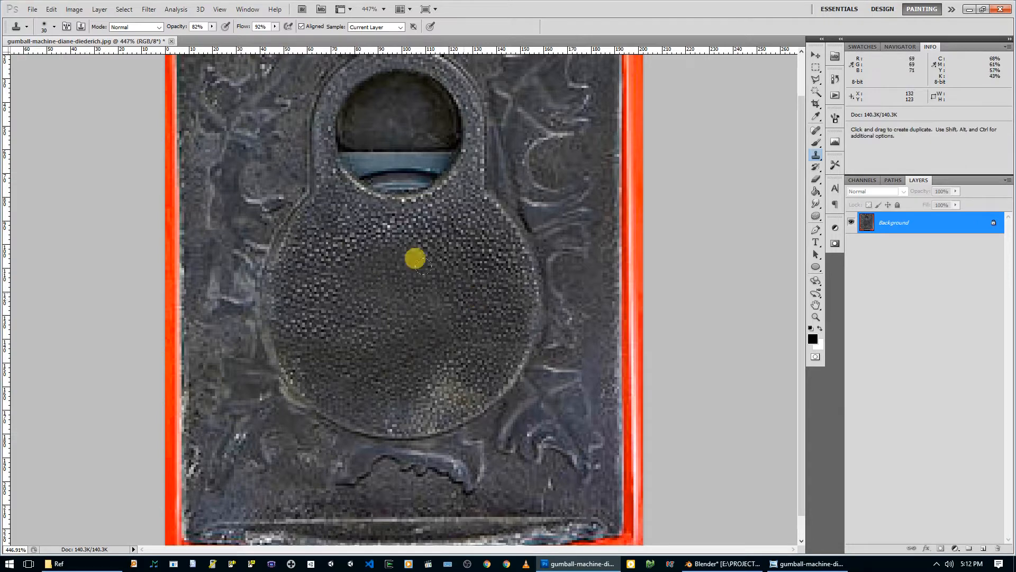
{"action": "left_click_drag", "start_coordinate": [363, 255], "coordinate": [360, 271]}
{"action": "left_click", "coordinate": [467, 331], "text": "alt"}
{"action": "mouse_move", "coordinate": [446, 398]}
{"action": "left_mouse_down"}
{"action": "mouse_move", "coordinate": [424, 364]}
{"action": "mouse_move", "coordinate": [412, 379]}
{"action": "mouse_move", "coordinate": [381, 382]}
{"action": "mouse_move", "coordinate": [388, 334]}
{"action": "left_mouse_up"}
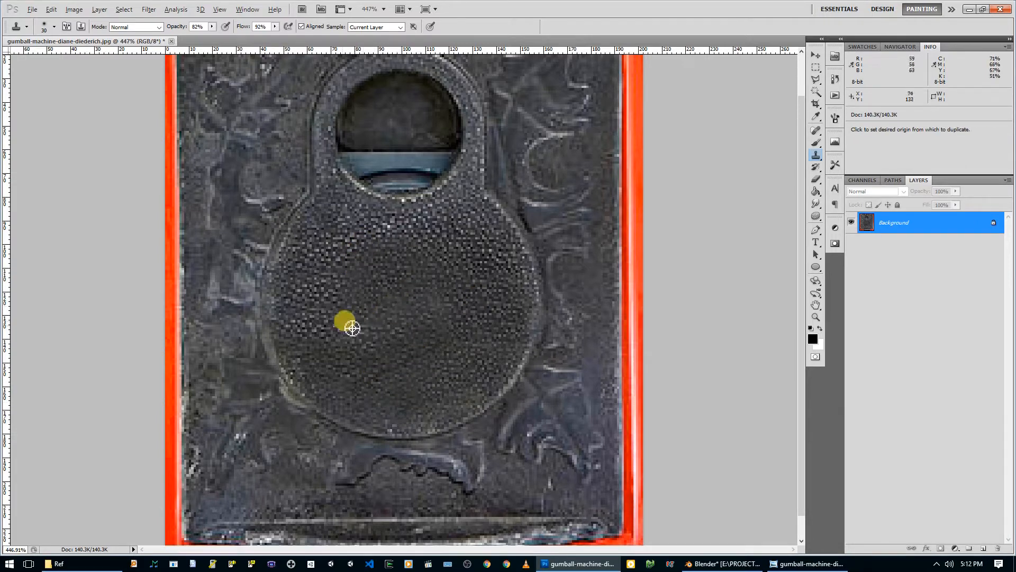
{"action": "left_click", "coordinate": [383, 361], "text": "alt"}
{"action": "left_click_drag", "start_coordinate": [316, 335], "coordinate": [300, 305]}
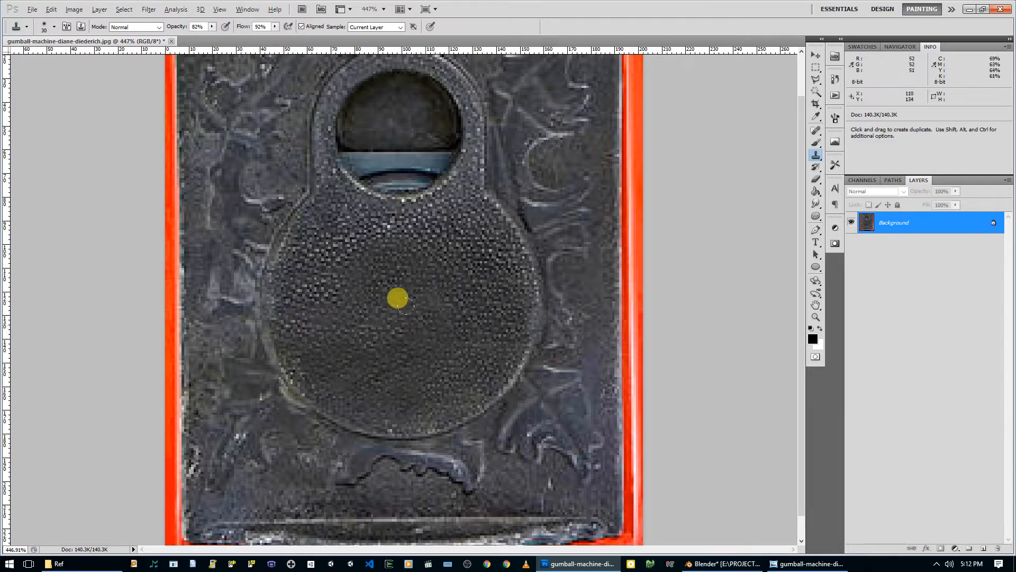
Even out the upper and middle parts of the round pebbled area with texture cloned from nearby spots.
{"action": "left_click", "coordinate": [463, 277], "text": "alt"}
{"action": "mouse_move", "coordinate": [411, 277]}
{"action": "left_mouse_down"}
{"action": "mouse_move", "coordinate": [376, 265]}
{"action": "mouse_move", "coordinate": [339, 283]}
{"action": "left_mouse_up"}
{"action": "left_click_drag", "start_coordinate": [514, 341], "coordinate": [492, 320]}
{"action": "key", "text": "ctrl+z"}
{"action": "left_click", "coordinate": [342, 257], "text": "alt"}
{"action": "mouse_move", "coordinate": [360, 274]}
{"action": "left_mouse_down"}
{"action": "mouse_move", "coordinate": [342, 278]}
{"action": "mouse_move", "coordinate": [363, 365]}
{"action": "left_mouse_up"}
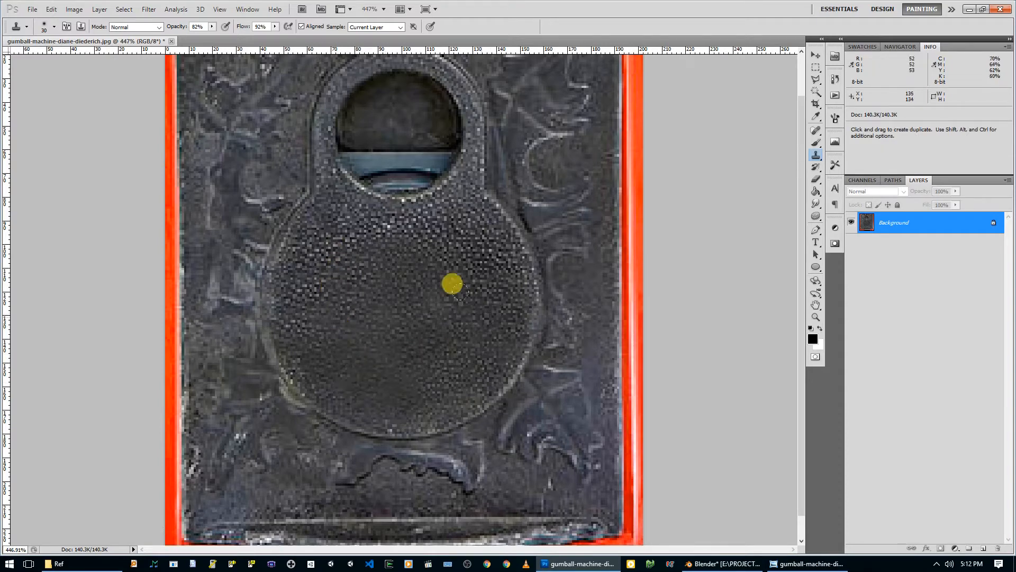
{"action": "left_click", "coordinate": [462, 271], "text": "alt"}
{"action": "left_click_drag", "start_coordinate": [424, 250], "coordinate": [394, 239]}
{"action": "left_click_drag", "start_coordinate": [423, 309], "coordinate": [403, 293]}
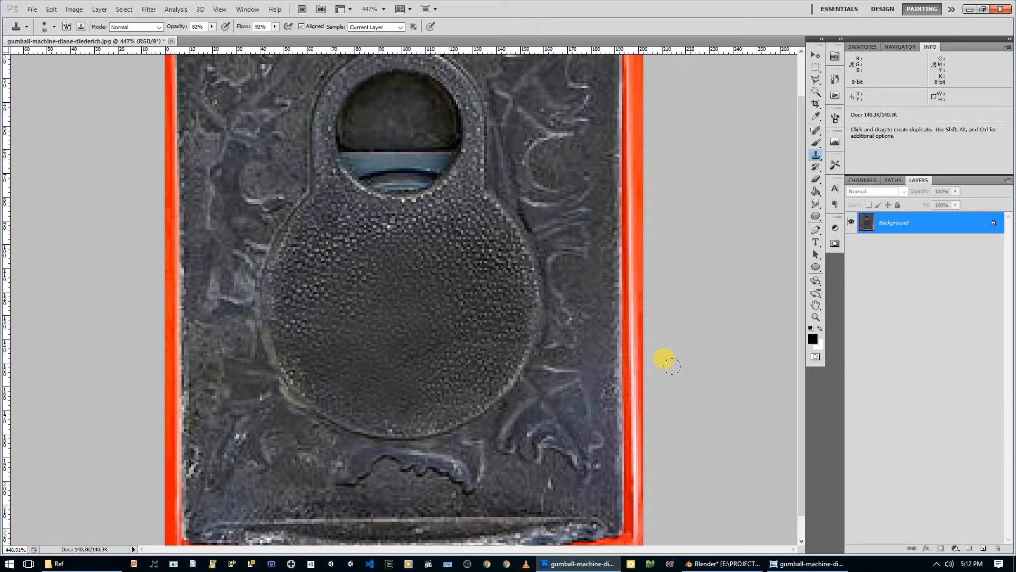
{"action": "left_click", "coordinate": [512, 354], "text": "ctrl+alt"}
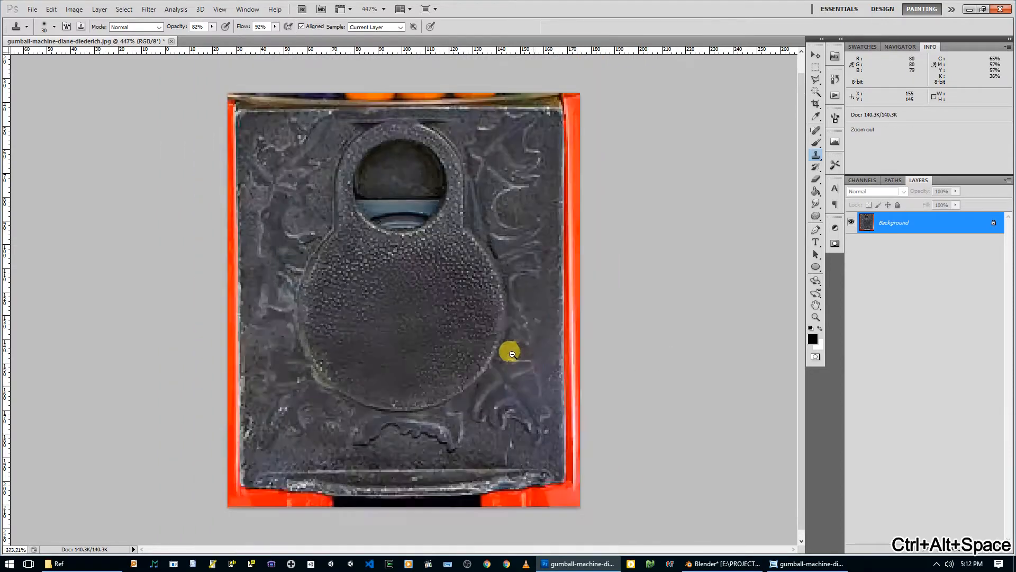
{"action": "left_click_drag", "start_coordinate": [513, 354], "coordinate": [479, 355], "text": "ctrl+alt"}
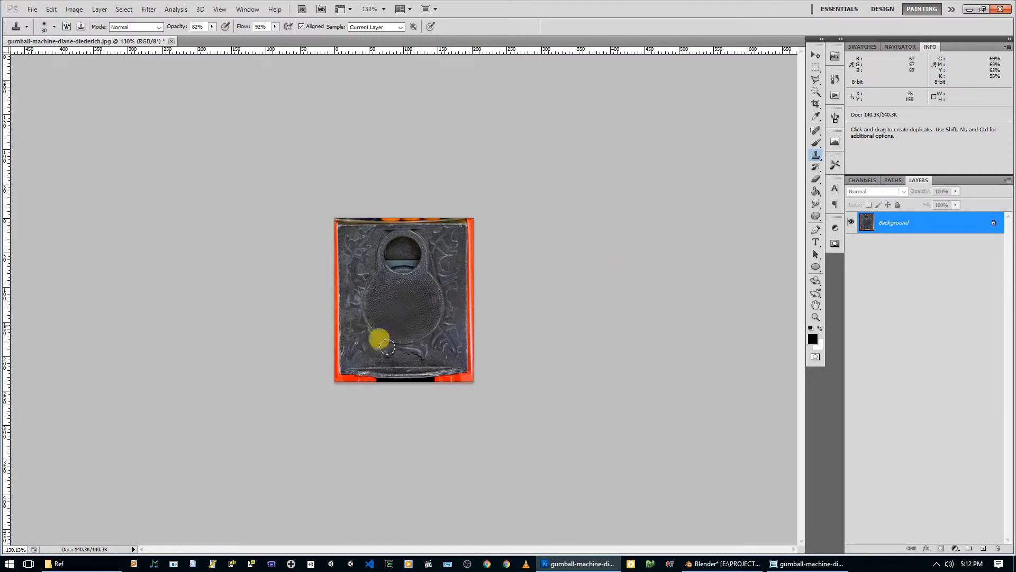
Enlarge the Clone Stamp brush to 50 and blend the remaining uneven patches of the round pebbled area.
{"action": "left_click_drag", "start_coordinate": [434, 344], "coordinate": [449, 343], "text": "ctrl"}
{"action": "key", "text": "bracketright"}
{"action": "key", "text": "bracketright"}
{"action": "left_click", "coordinate": [375, 302], "text": "alt"}
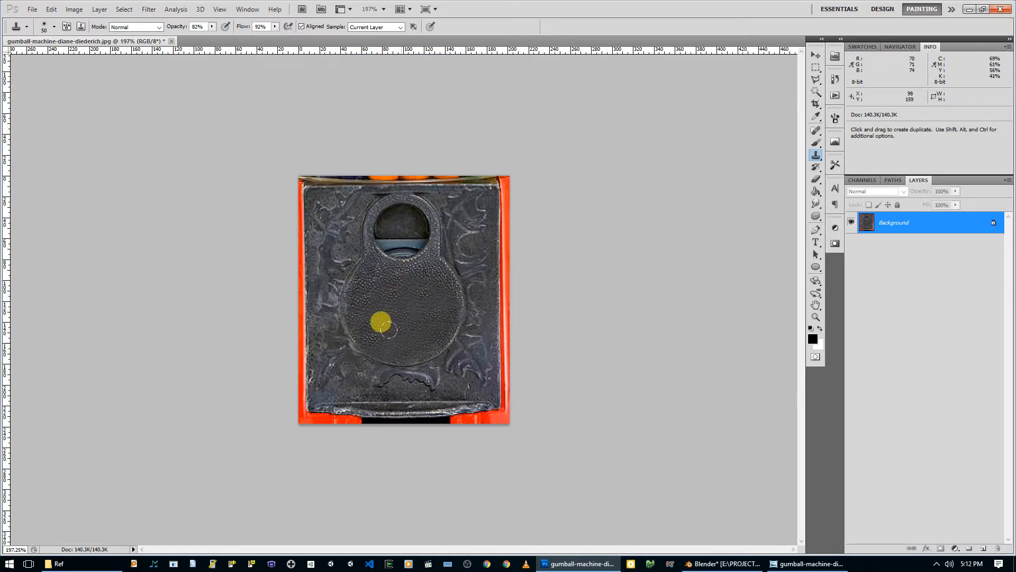
{"action": "key", "text": "alt"}
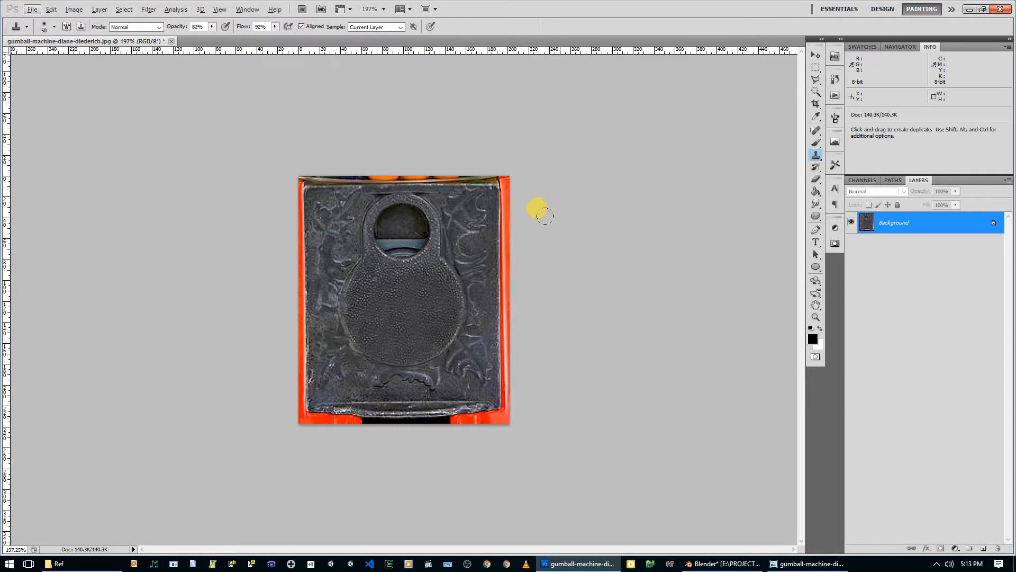
Start saving the image under a new name and create a folder named Tex beside the Ref folder as its destination.
{"action": "key", "text": "ctrl"}
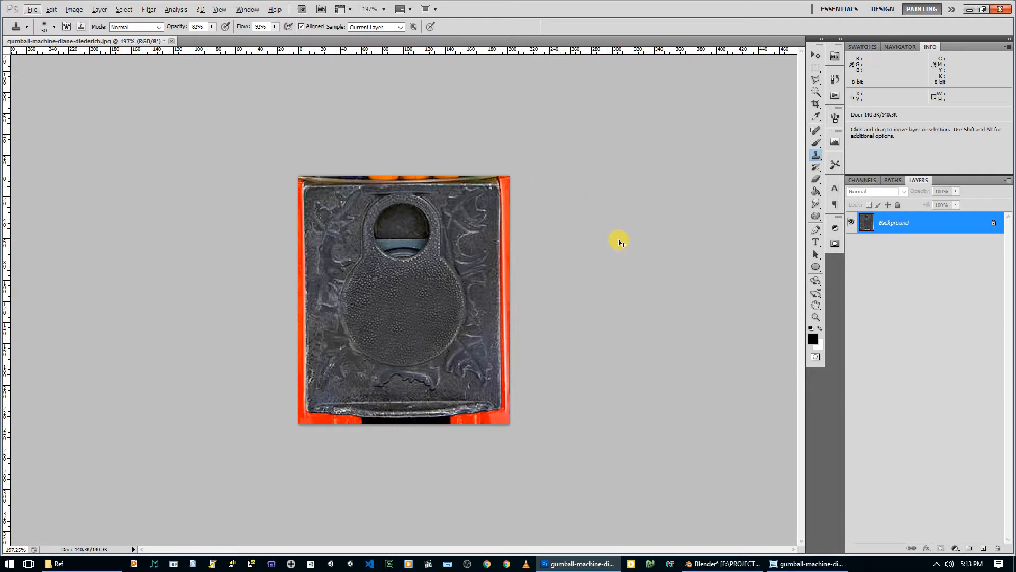
{"action": "key", "text": "ctrl+shift+s"}
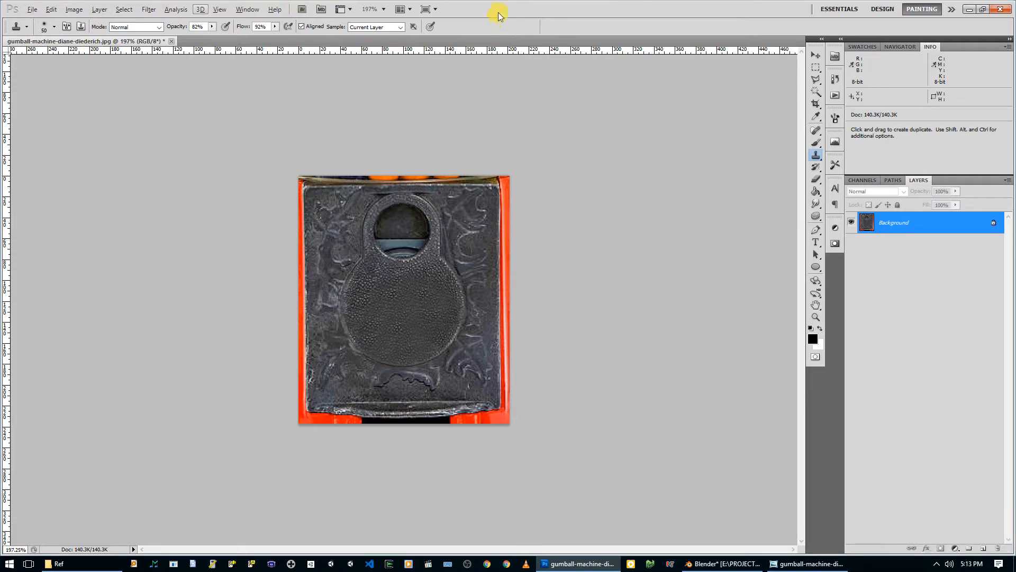
{"action": "key", "text": "ctrl+shift+s"}
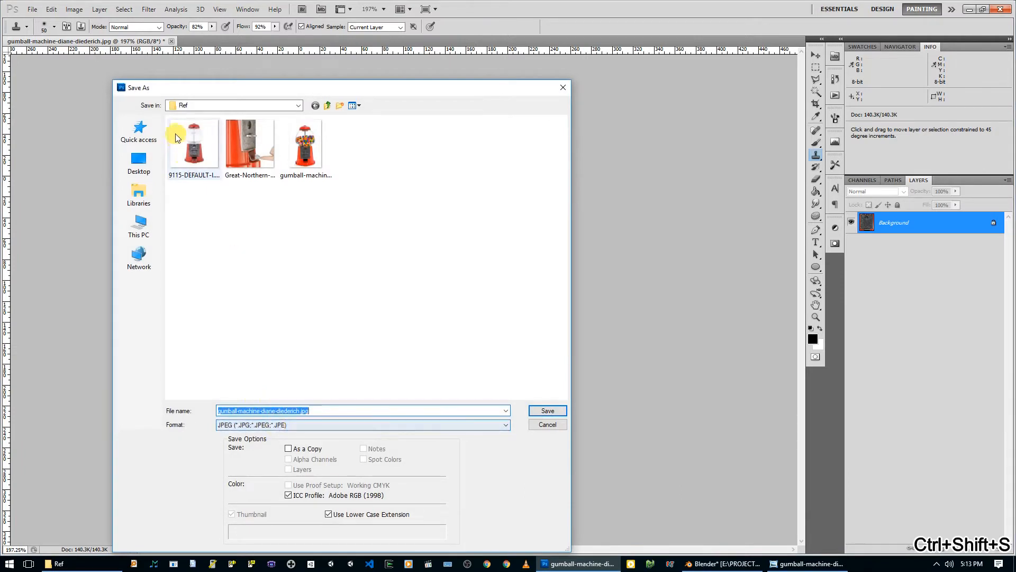
{"action": "left_click", "coordinate": [327, 105]}
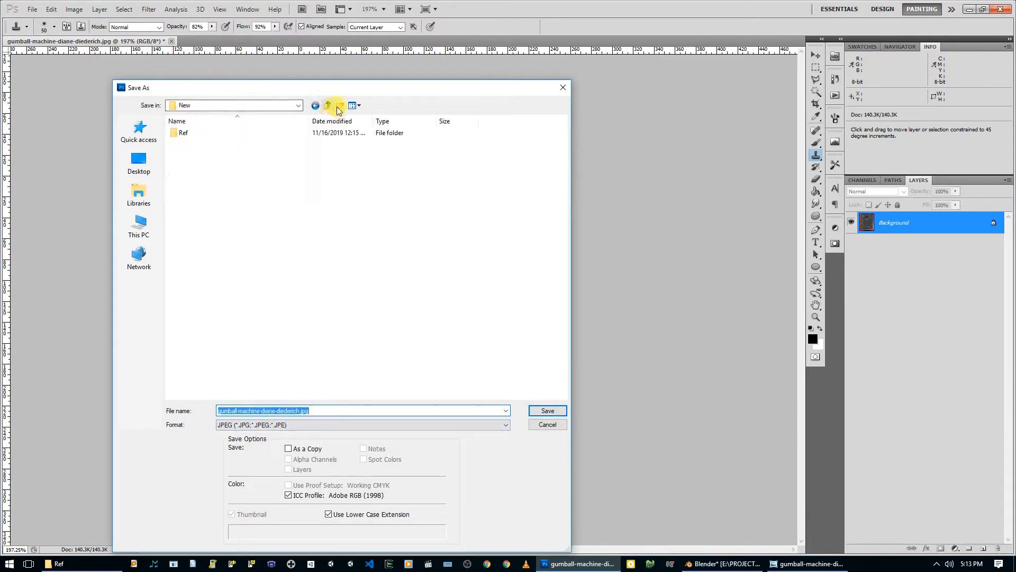
{"action": "left_click", "coordinate": [340, 105]}
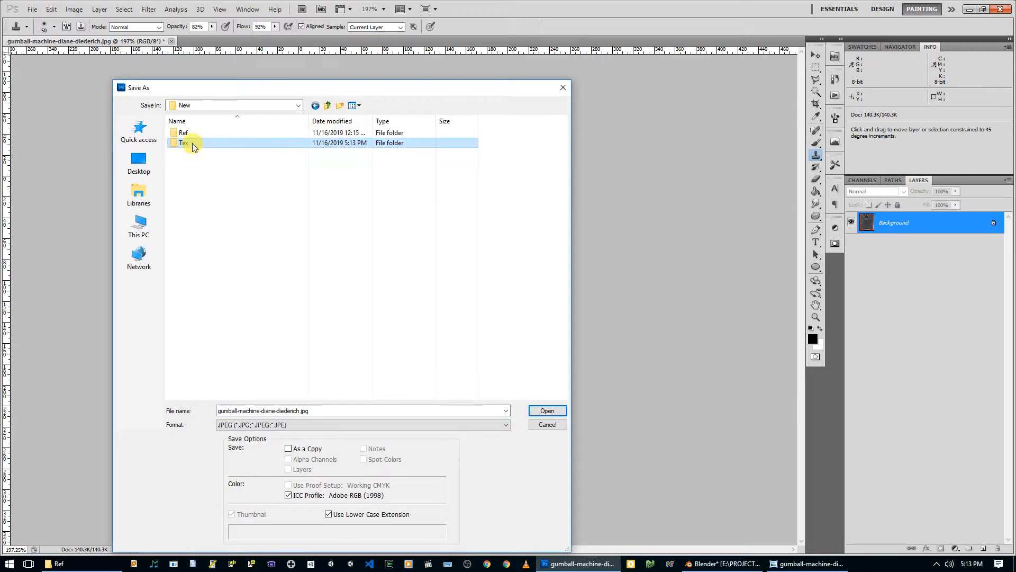
{"action": "double_click", "coordinate": [190, 142]}
Save the texture in PNG format as Face Plate with the PNG options accepted.
{"action": "left_click", "coordinate": [294, 424]}
{"action": "left_click", "coordinate": [252, 538]}
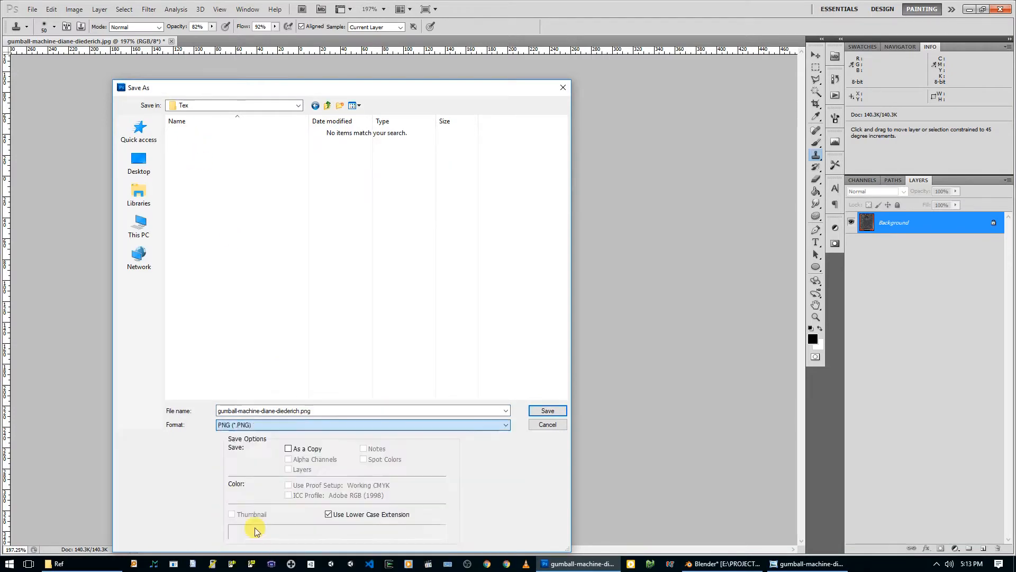
{"action": "double_click", "coordinate": [327, 411]}
{"action": "type", "text": "Face P"}
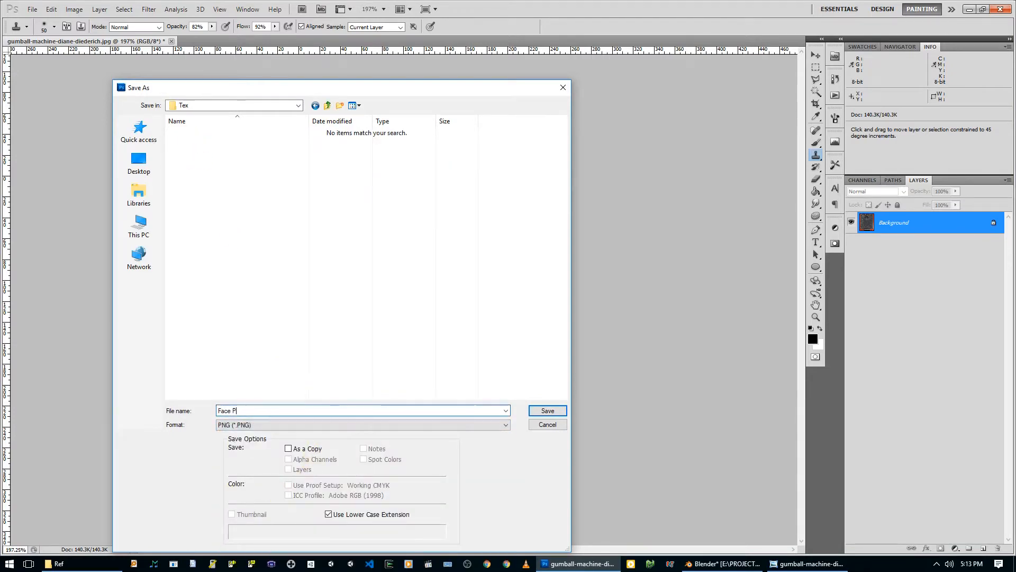
{"action": "type", "text": "late"}
{"action": "key", "text": "Return"}
{"action": "left_click", "coordinate": [555, 199]}
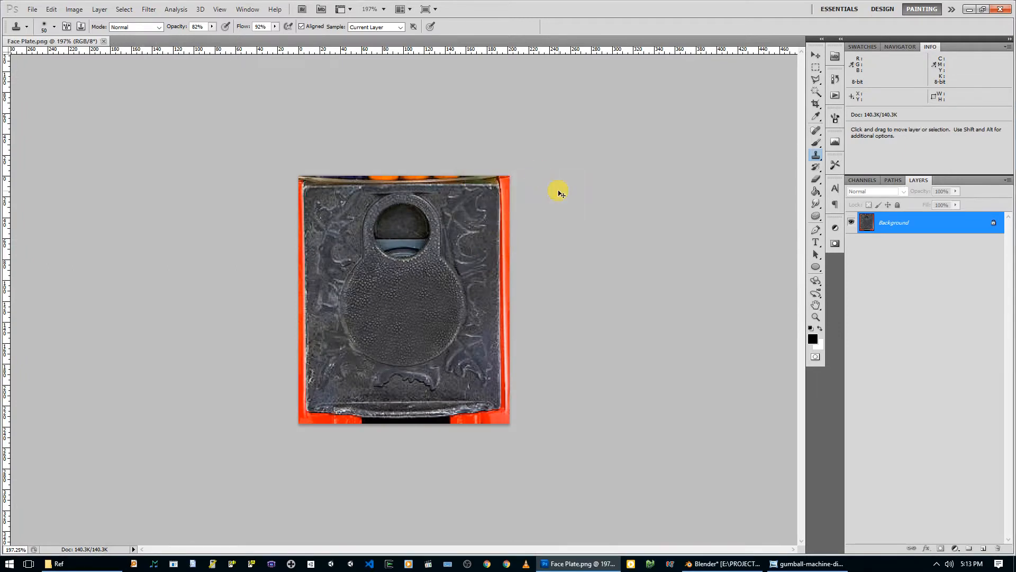
Leave the texture with no active selection and switch to Blender with the Face Plate material's node graph in view.
{"action": "key", "text": "ctrl+a"}
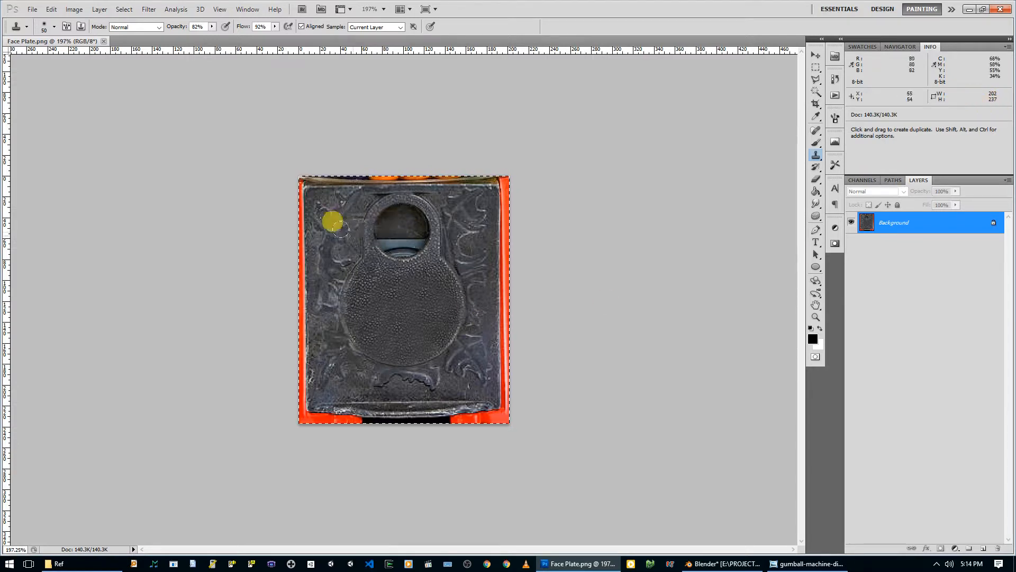
{"action": "key", "text": "ctrl+d"}
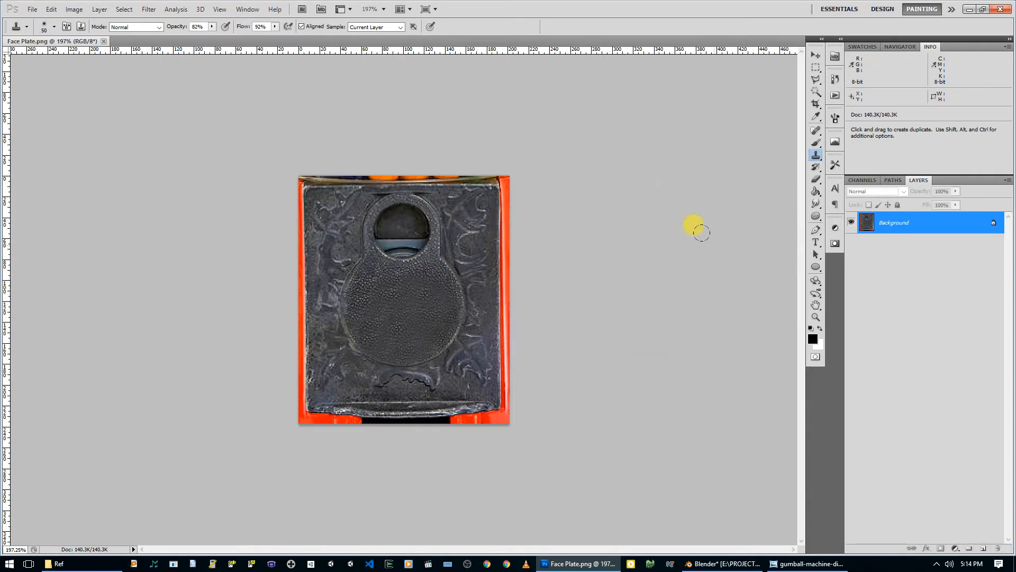
{"action": "left_click", "coordinate": [723, 563]}
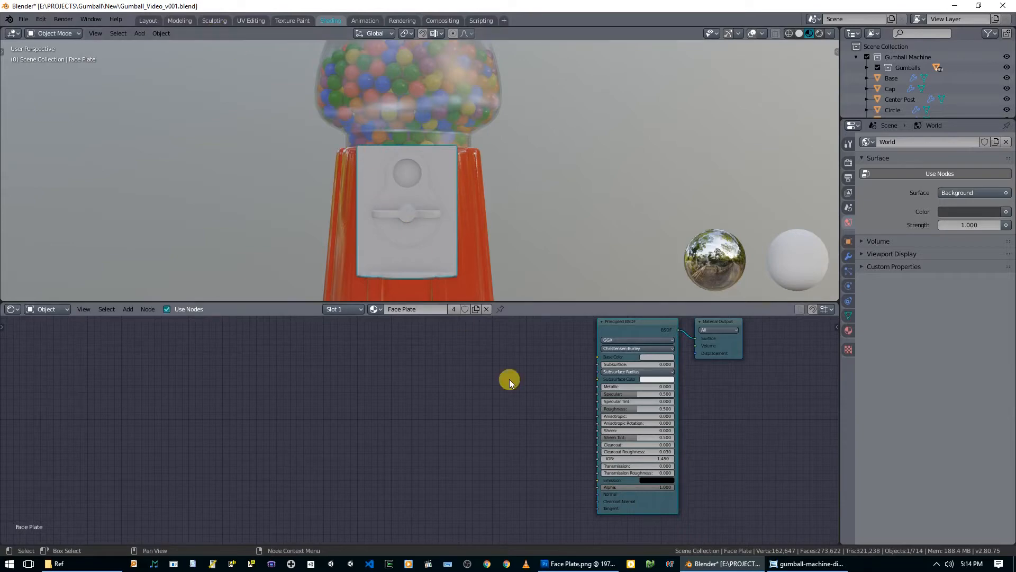
{"action": "middle_click_drag", "start_coordinate": [486, 407], "coordinate": [465, 436]}
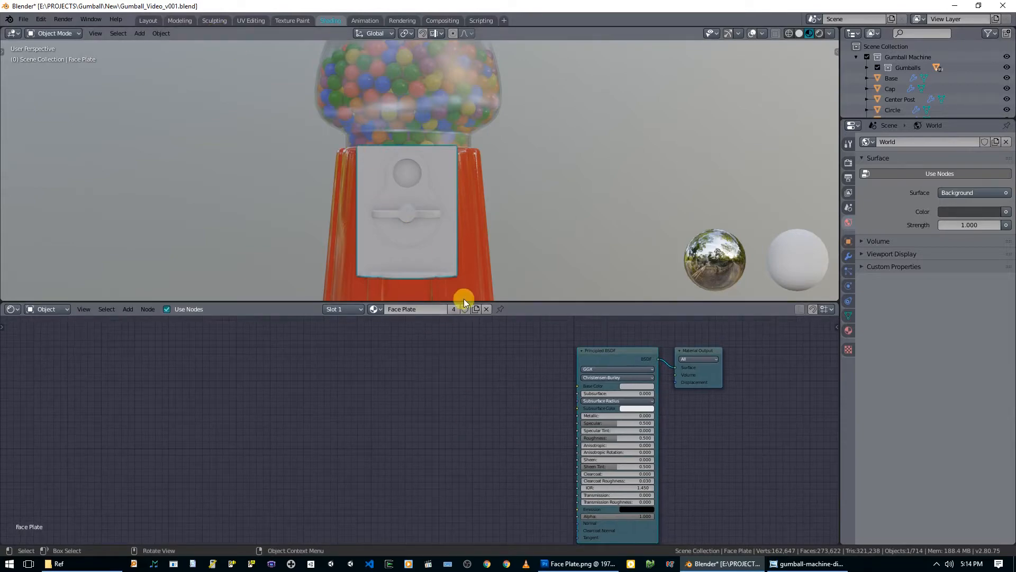
{"action": "middle_click_drag", "start_coordinate": [363, 442], "coordinate": [382, 393]}
Paste the copied Texture Coordinate, Noise Texture and Normal Map nodes and link Fac to Color and Normal to the Principled BSDF.
{"action": "key", "text": "ctrl+v"}
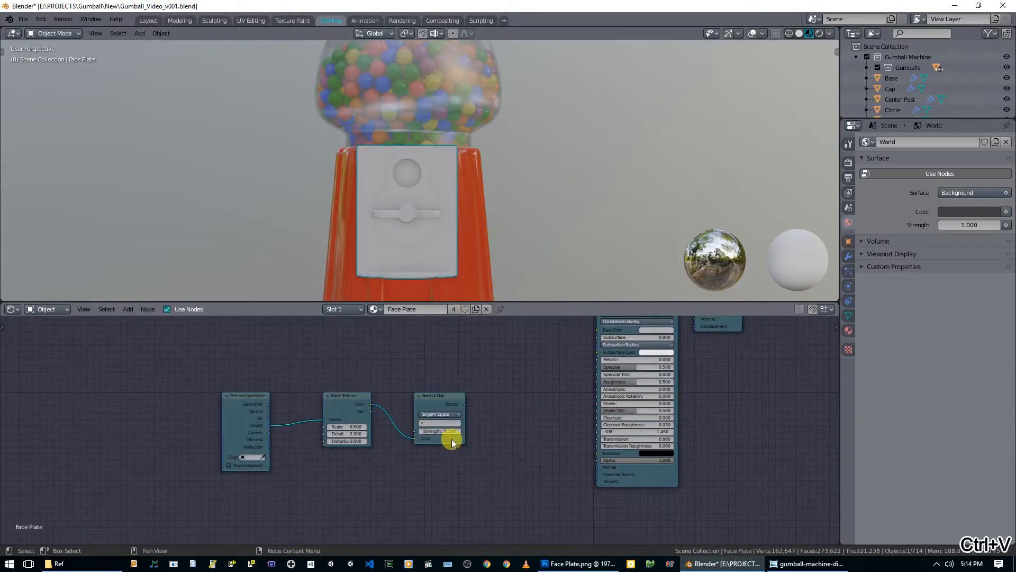
{"action": "left_click_drag", "start_coordinate": [370, 412], "coordinate": [416, 439]}
{"action": "left_click_drag", "start_coordinate": [464, 404], "coordinate": [597, 467]}
Hide the glass globe, link the Gumball material's Noise Texture Fac output to the Normal Map's Color input, and reveal the globe again.
{"action": "left_click", "coordinate": [445, 107]}
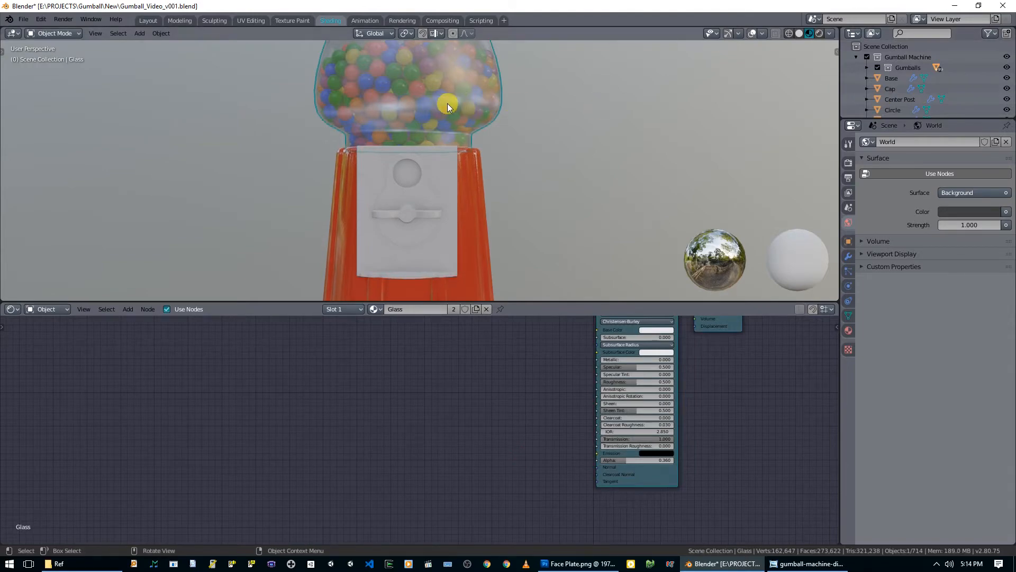
{"action": "key", "text": "h"}
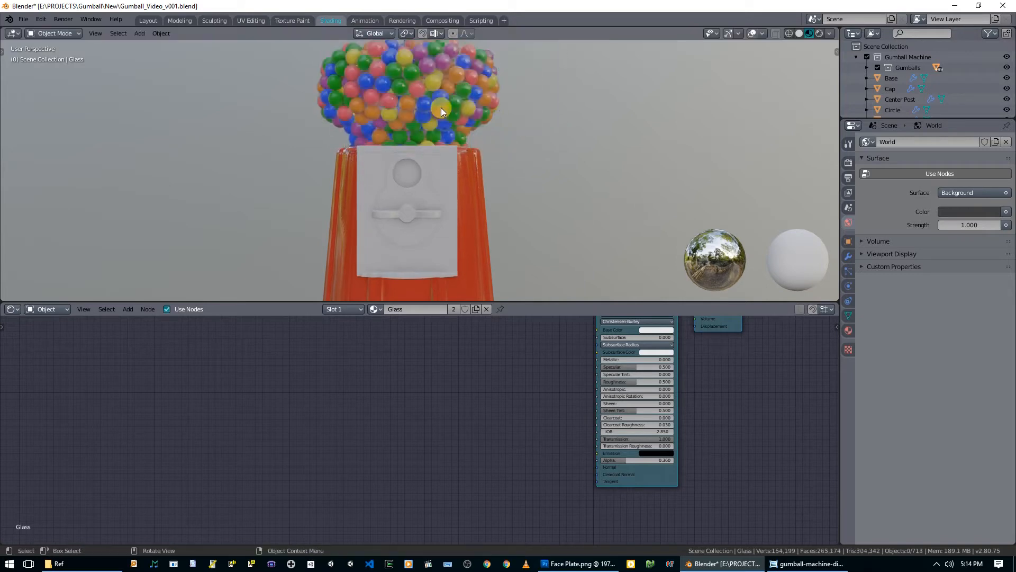
{"action": "left_click", "coordinate": [453, 104]}
{"action": "left_click_drag", "start_coordinate": [369, 411], "coordinate": [414, 438]}
{"action": "mouse_move", "coordinate": [371, 404]}
{"action": "left_mouse_down"}
{"action": "mouse_move", "coordinate": [393, 394]}
{"action": "mouse_move", "coordinate": [505, 217]}
{"action": "left_mouse_up"}
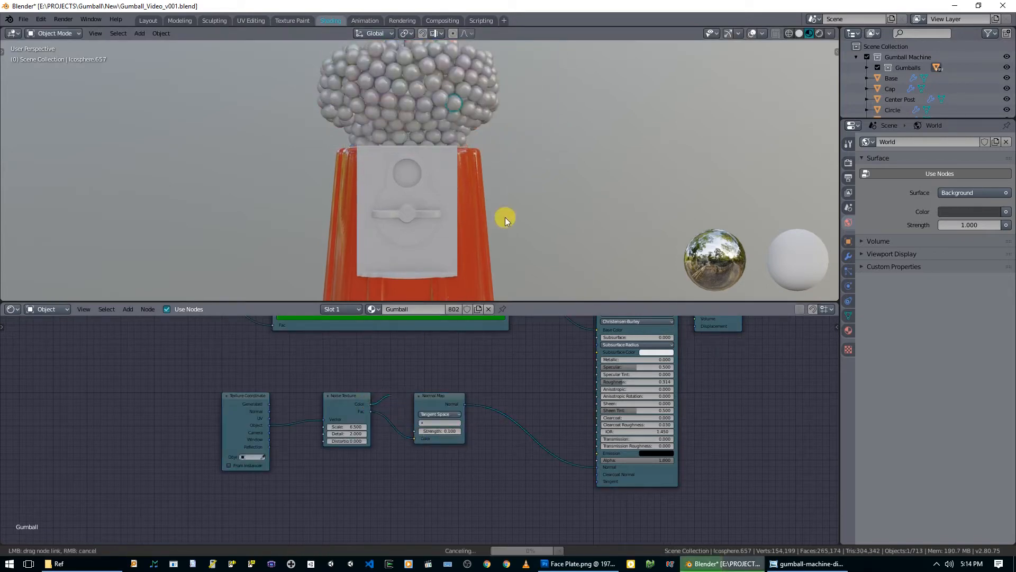
{"action": "left_click_drag", "start_coordinate": [403, 86], "coordinate": [481, 104]}
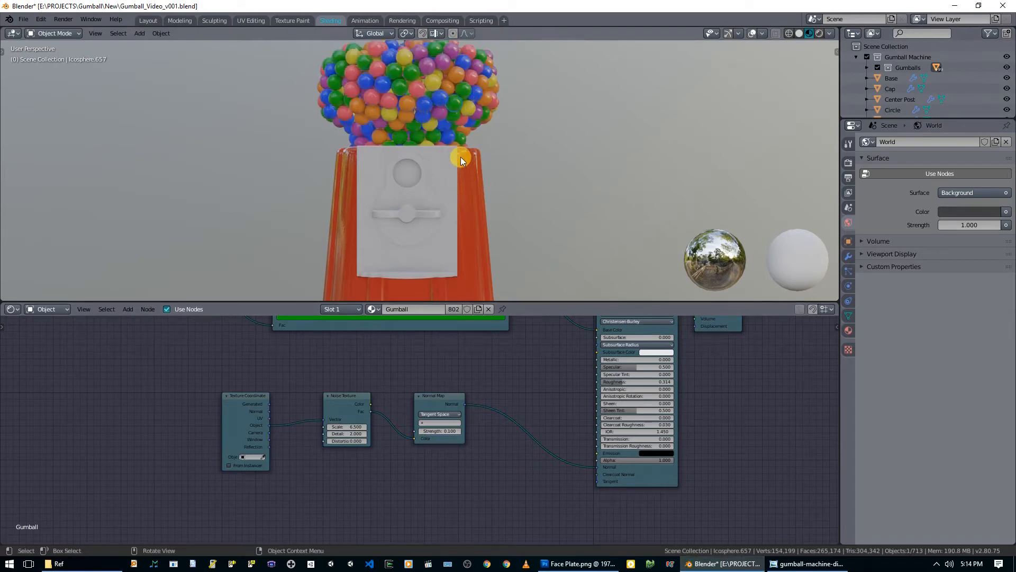
{"action": "key", "text": "alt+h"}
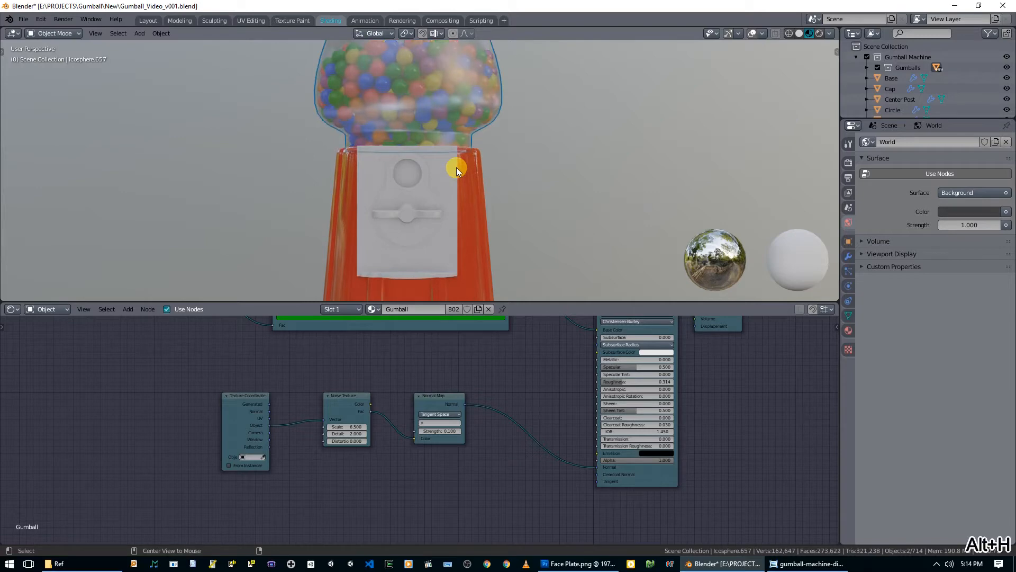
Select the red base and check how the Noise Texture feeds the Normal Map in its Red Paint material.
{"action": "left_click", "coordinate": [473, 204]}
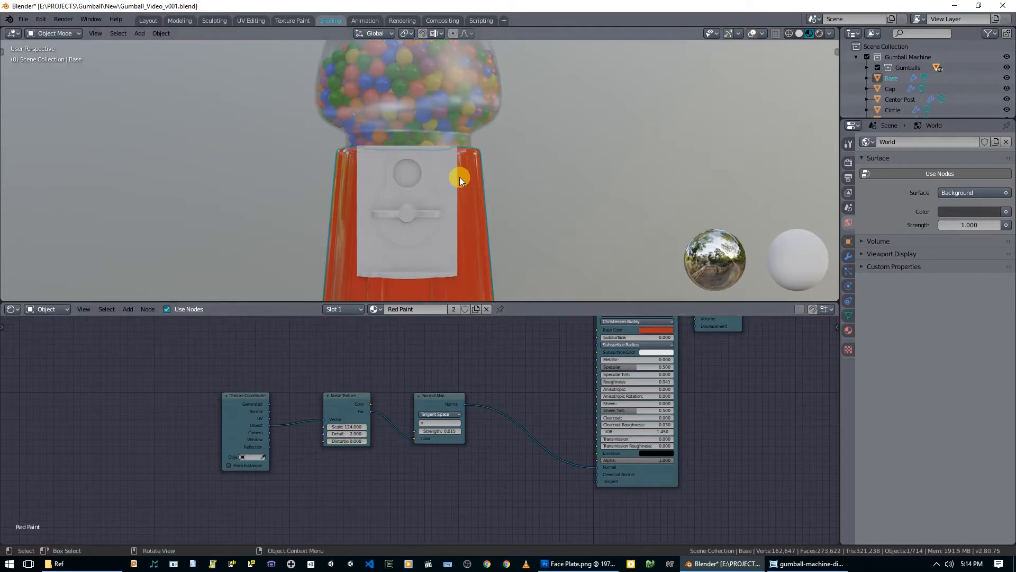
{"action": "scroll", "coordinate": [457, 199], "scroll_direction": "down", "scroll_amount": 3}
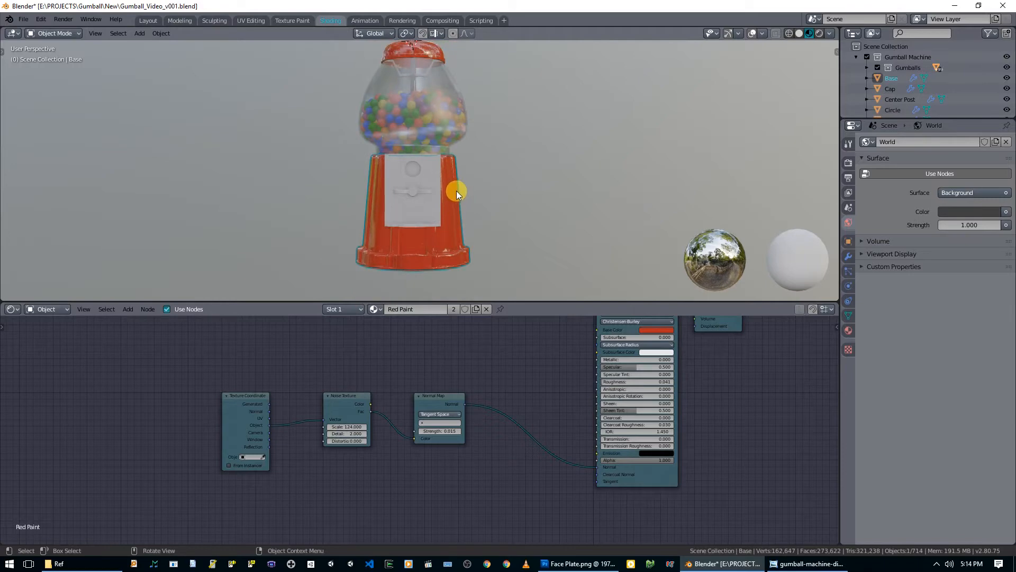
{"action": "scroll", "coordinate": [456, 191], "scroll_direction": "up", "scroll_amount": 4}
Isolate the face plate in local view and delete the Texture Coordinate, Noise Texture and Normal Map nodes from its material.
{"action": "left_click", "coordinate": [435, 173]}
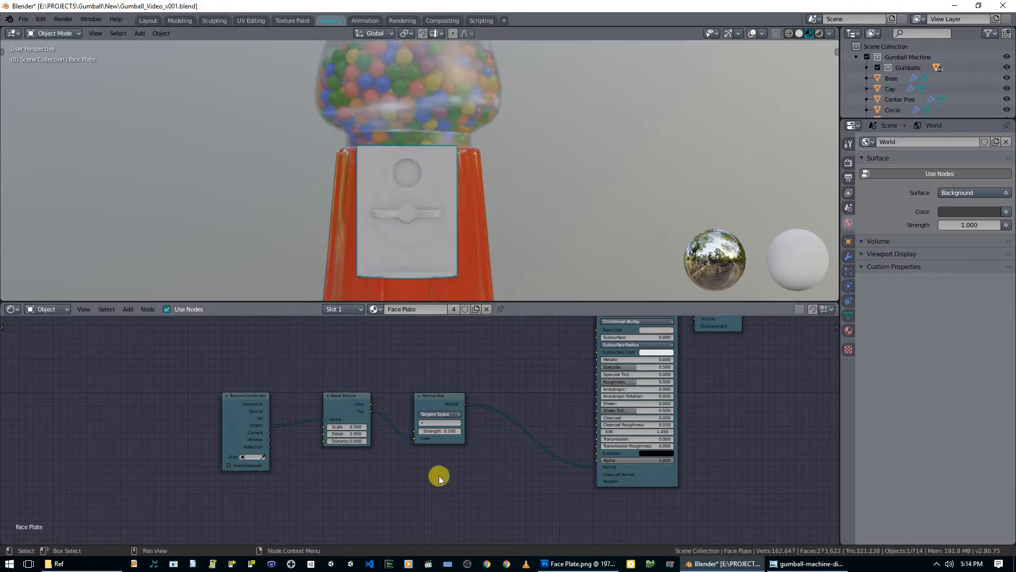
{"action": "key", "text": "KP_Divide"}
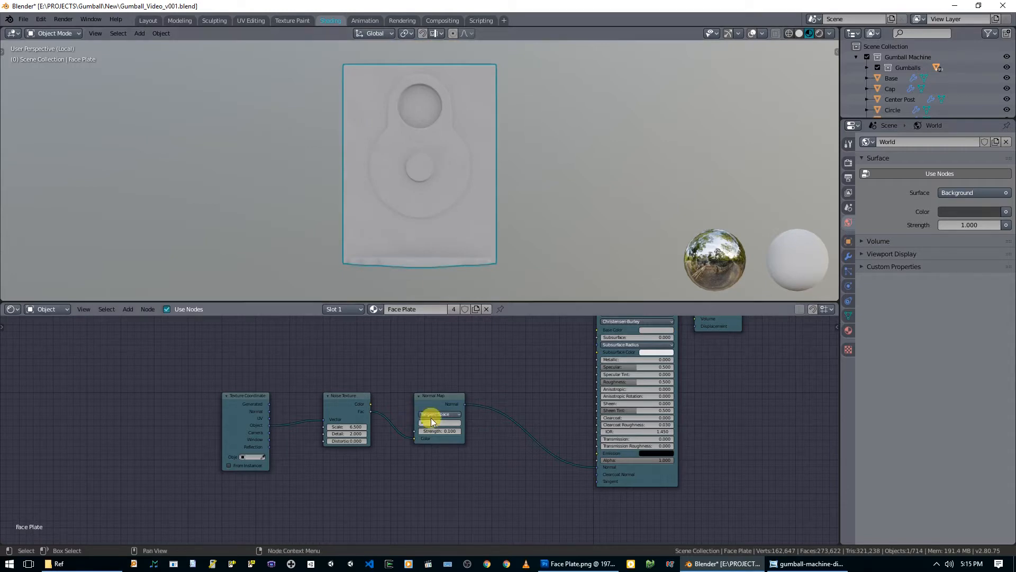
{"action": "left_click_drag", "start_coordinate": [228, 386], "coordinate": [438, 511]}
{"action": "middle_click_drag", "start_coordinate": [424, 414], "coordinate": [454, 504]}
Add a UV Map node to the Face Plate material, placed well to the left of the Principled BSDF.
{"action": "key", "text": "shift+a"}
{"action": "mouse_move", "coordinate": [271, 395]}
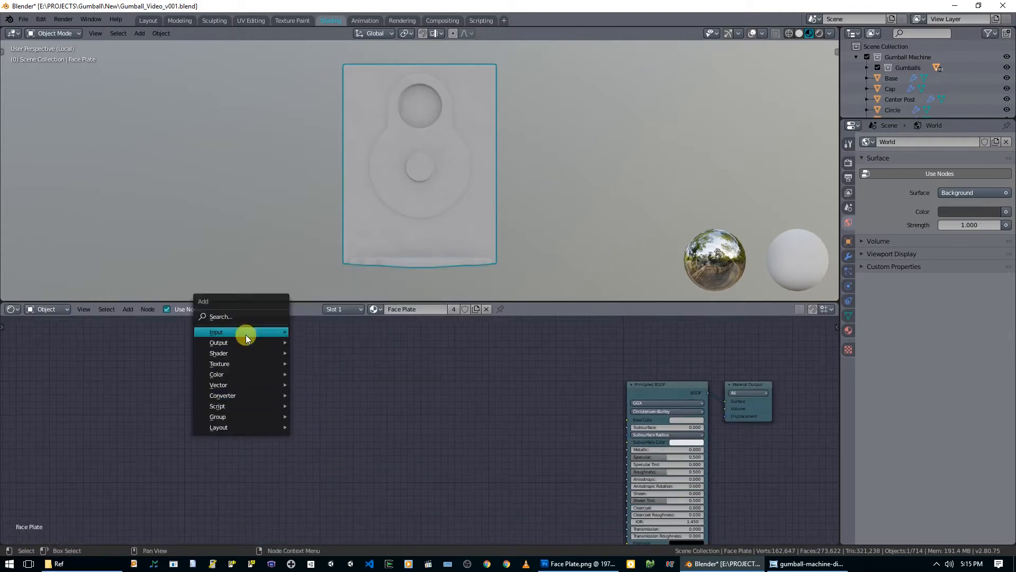
{"action": "mouse_move", "coordinate": [246, 333]}
{"action": "left_click", "coordinate": [323, 512]}
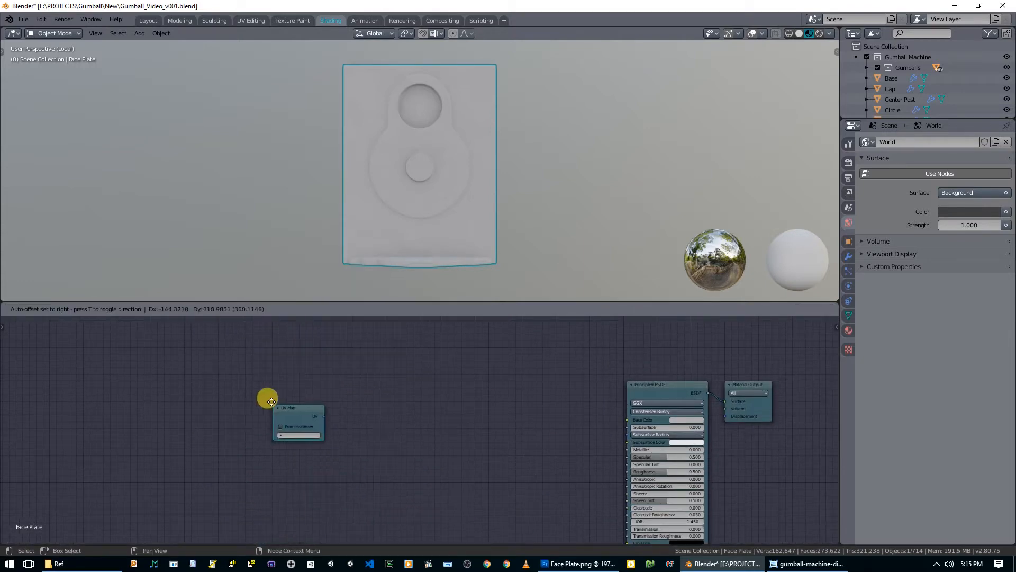
{"action": "left_click", "coordinate": [257, 386]}
Add an Image Texture node beside the UV Map node and load Face Plate.png from the Tex folder into it.
{"action": "key", "text": "shift+a"}
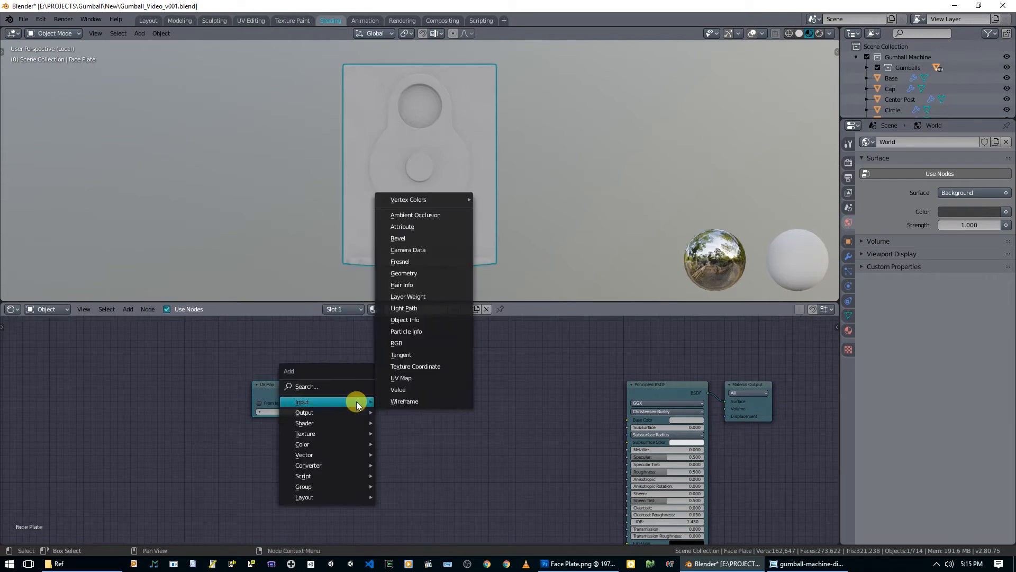
{"action": "mouse_move", "coordinate": [328, 433]}
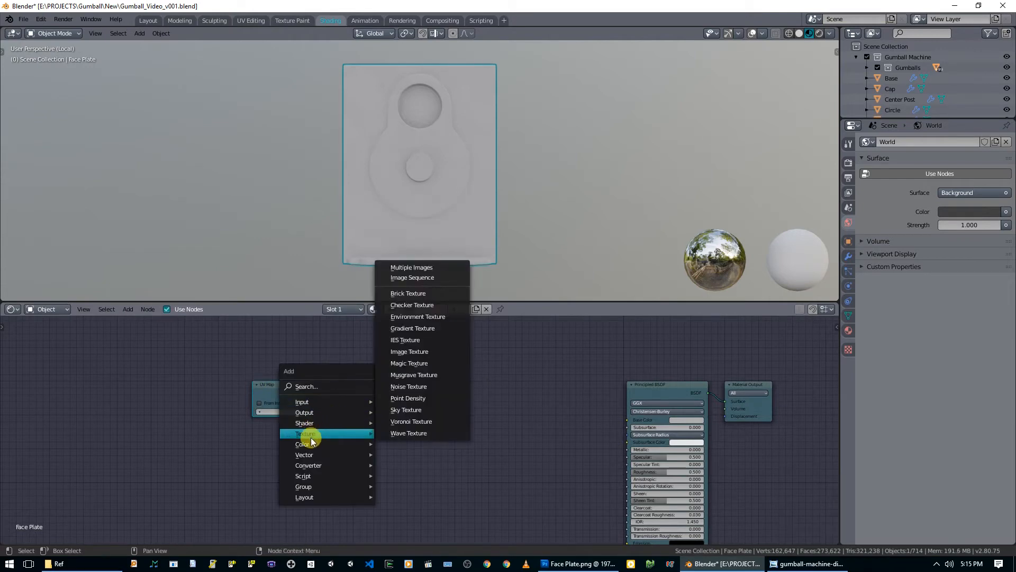
{"action": "left_click", "coordinate": [415, 354]}
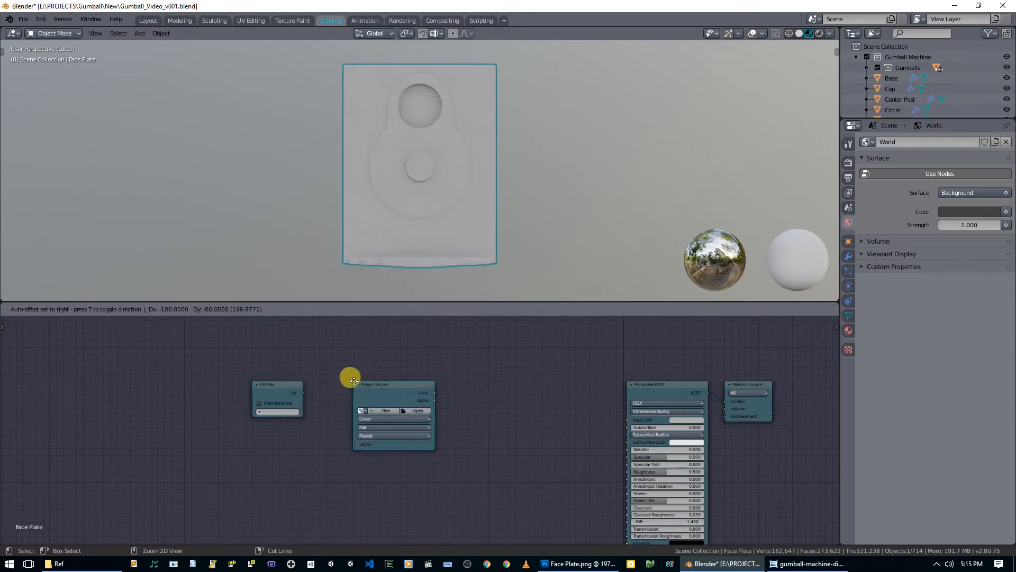
{"action": "left_click", "coordinate": [352, 379]}
{"action": "left_click", "coordinate": [417, 409]}
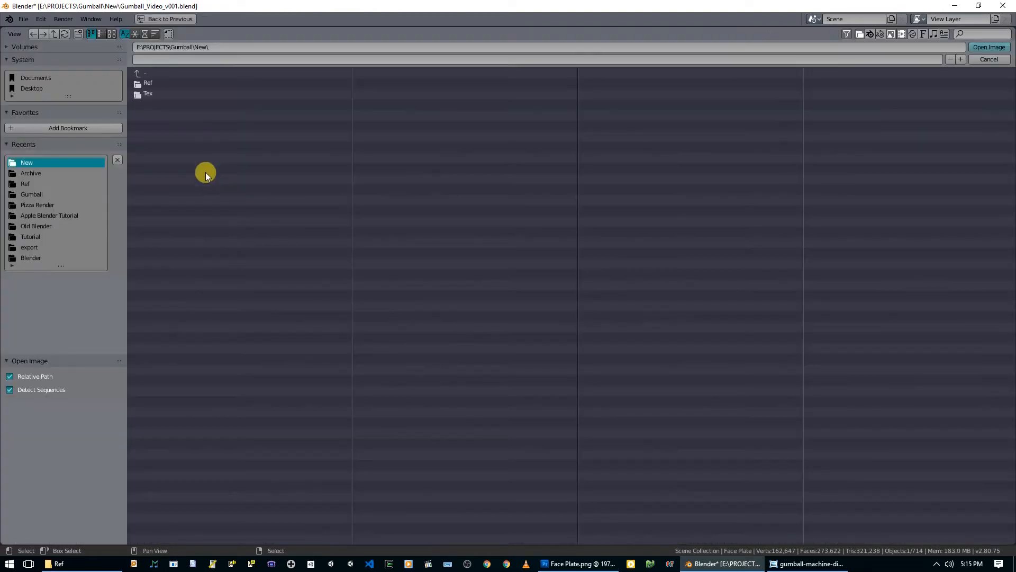
{"action": "double_click", "coordinate": [151, 93]}
{"action": "left_click", "coordinate": [175, 83]}
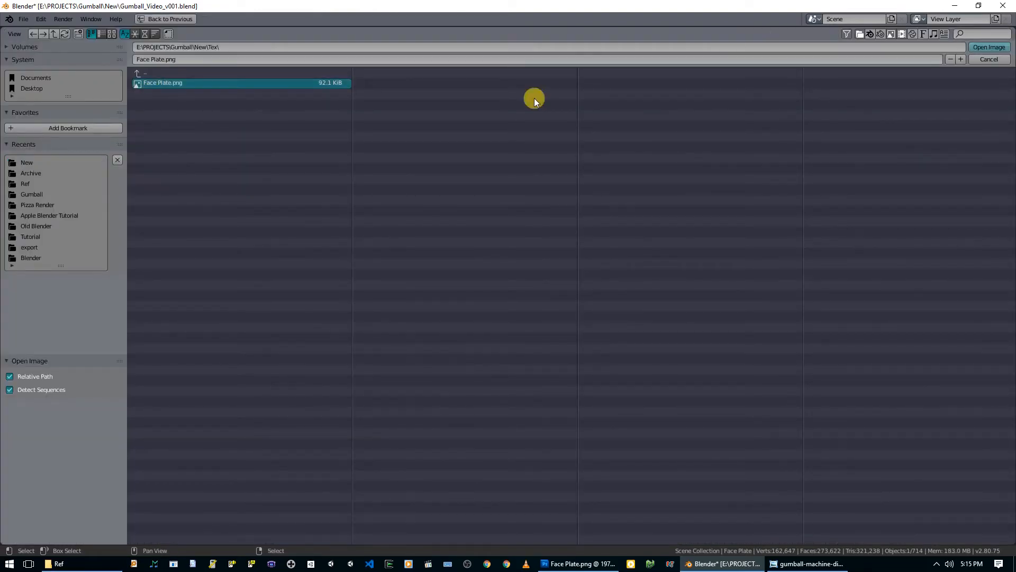
{"action": "left_click", "coordinate": [980, 47]}
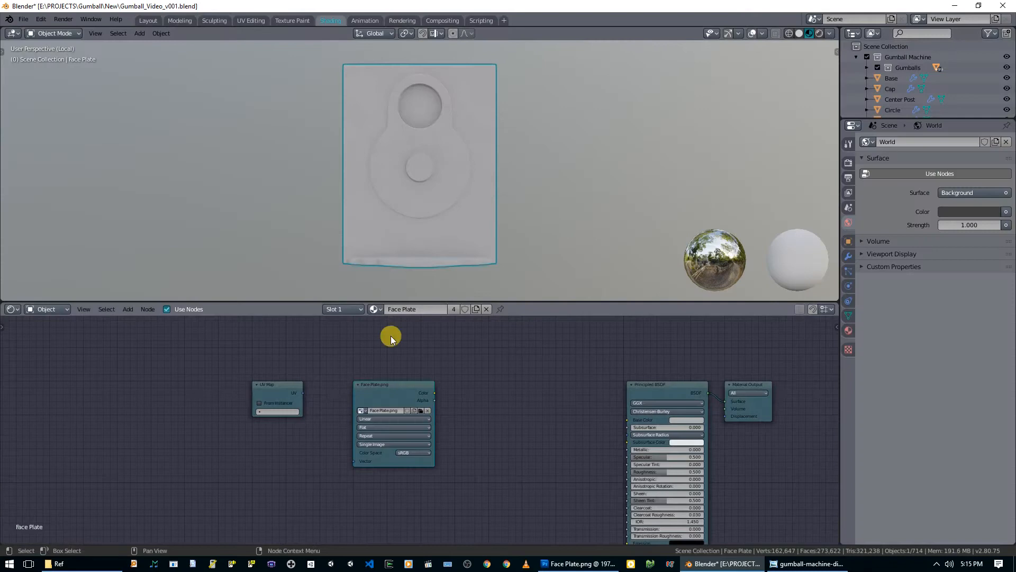
Link the UV Map's UV output to the image node's Vector input and move both nodes farther from the Principled BSDF.
{"action": "left_click_drag", "start_coordinate": [301, 393], "coordinate": [352, 460]}
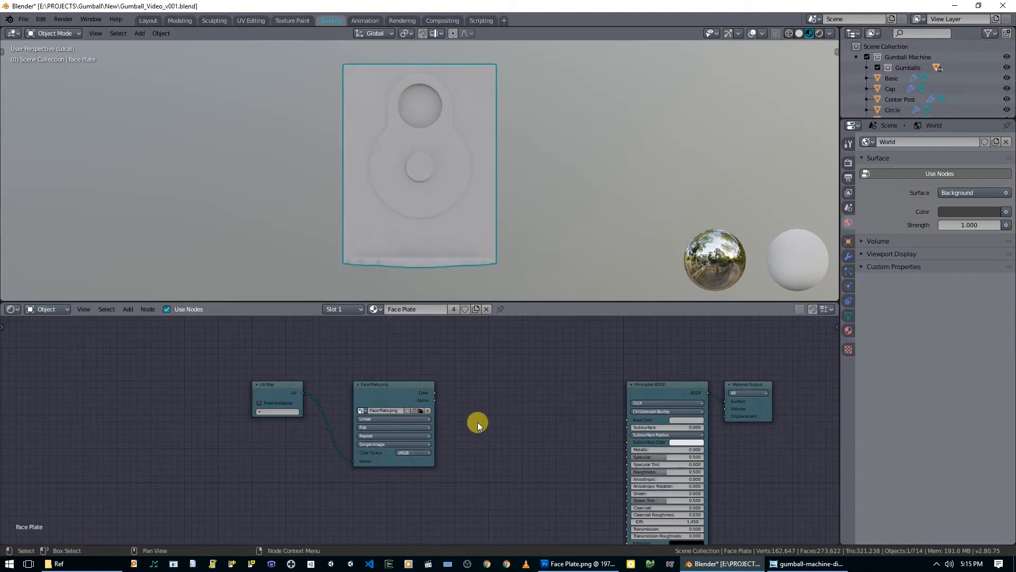
{"action": "middle_click_drag", "start_coordinate": [477, 421], "coordinate": [423, 413]}
{"action": "left_click", "coordinate": [227, 381], "text": "shift"}
{"action": "left_click_drag", "start_coordinate": [313, 386], "coordinate": [180, 386]}
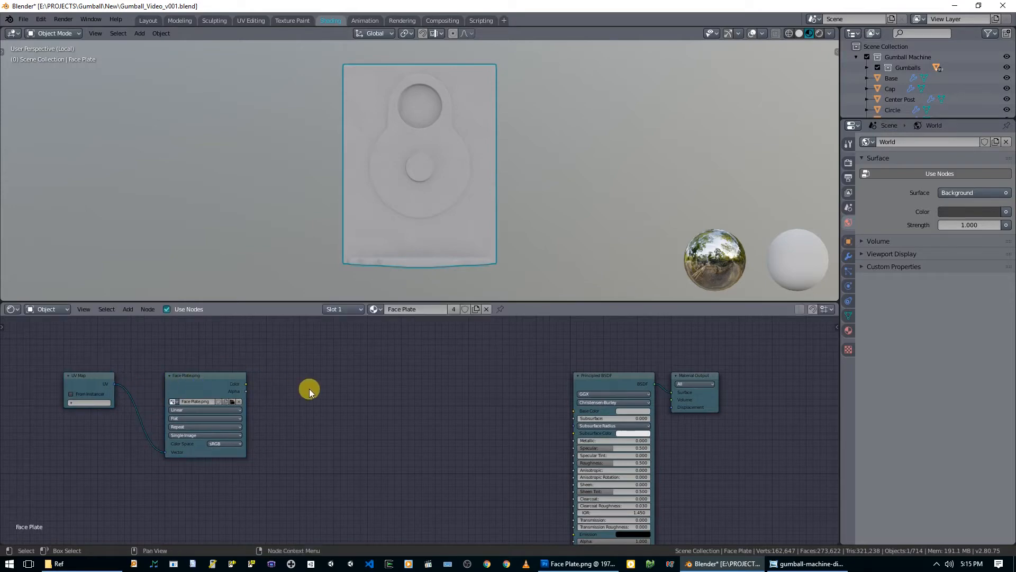
Add a Bright/Contrast node after the image node and feed the image's Color through it into the Principled BSDF's Base Color.
{"action": "key", "text": "shift+a"}
{"action": "mouse_move", "coordinate": [309, 389]}
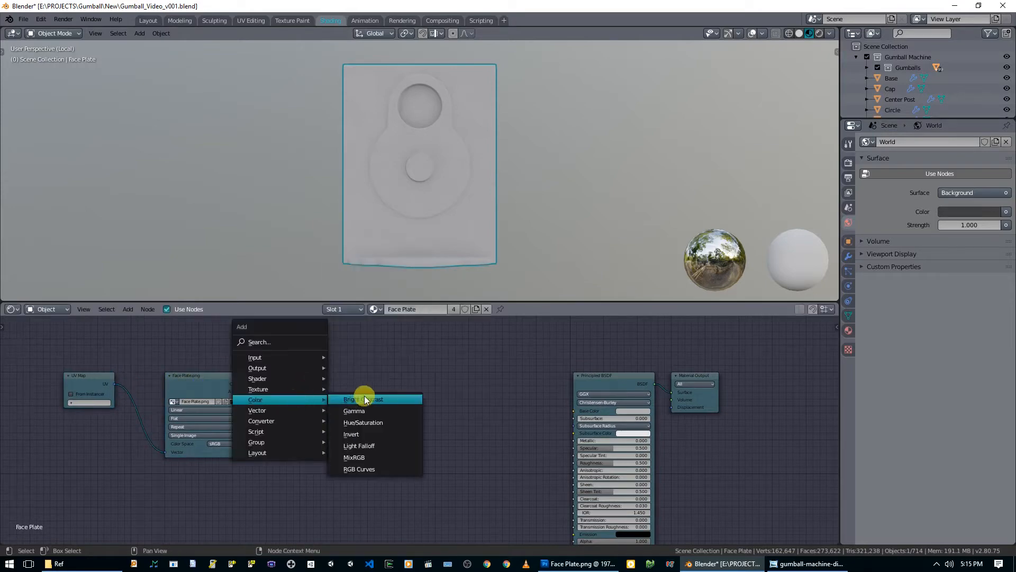
{"action": "left_click", "coordinate": [370, 399]}
{"action": "left_click", "coordinate": [295, 372]}
{"action": "left_click_drag", "start_coordinate": [247, 384], "coordinate": [574, 411]}
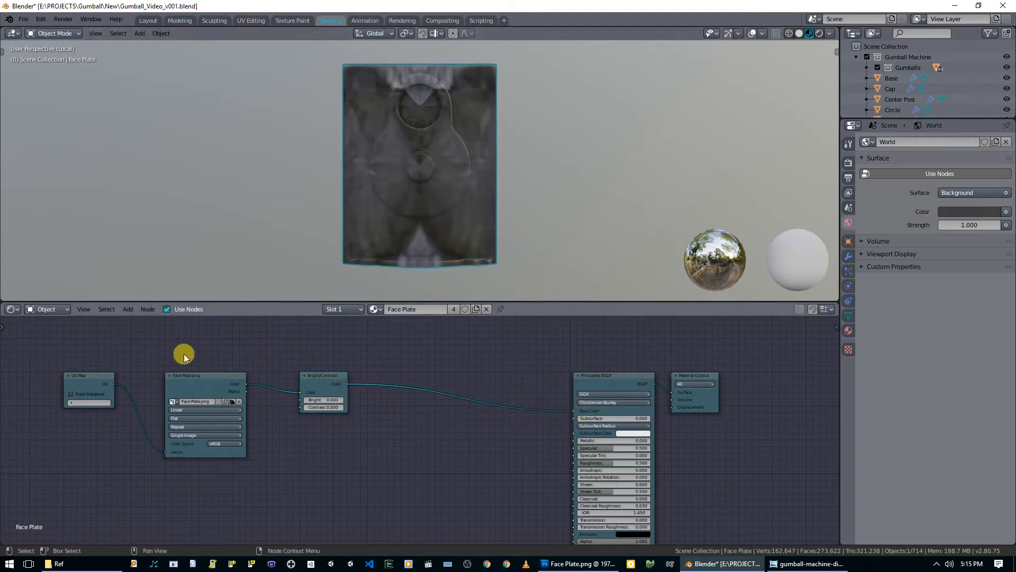
{"action": "middle_click_drag", "start_coordinate": [170, 347], "coordinate": [311, 356]}
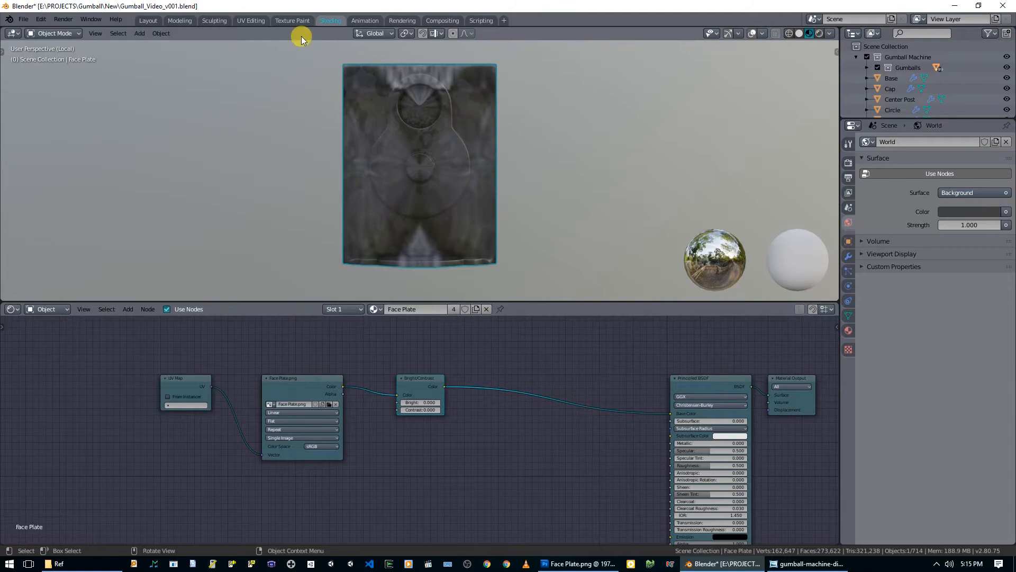
Switch to the UV Editing workspace, leave Edit Mode and frame the face plate in front orthographic view.
{"action": "left_click", "coordinate": [294, 21]}
{"action": "left_click", "coordinate": [251, 21]}
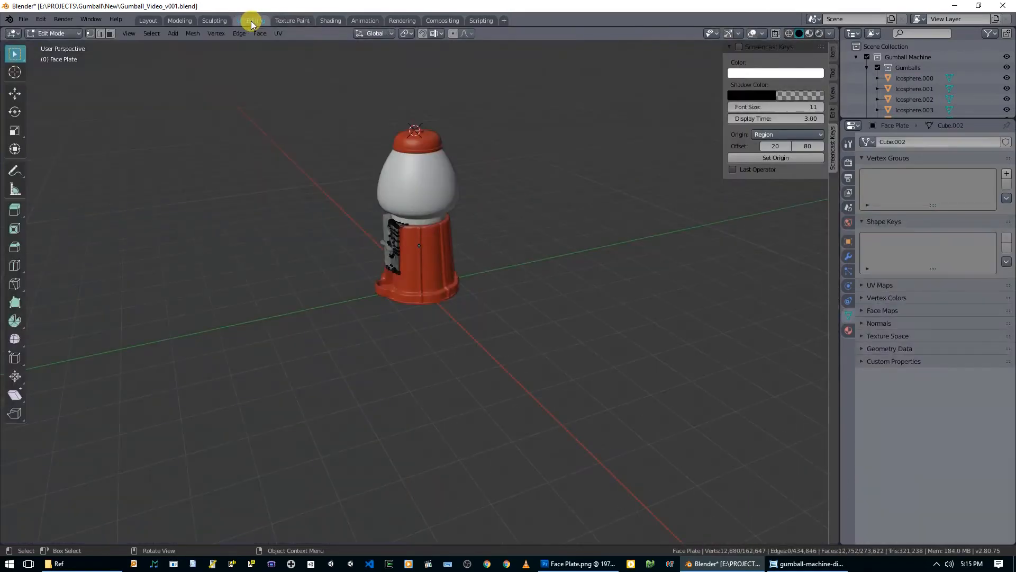
{"action": "middle_click_drag", "start_coordinate": [310, 106], "coordinate": [469, 200]}
{"action": "key", "text": "KP_1"}
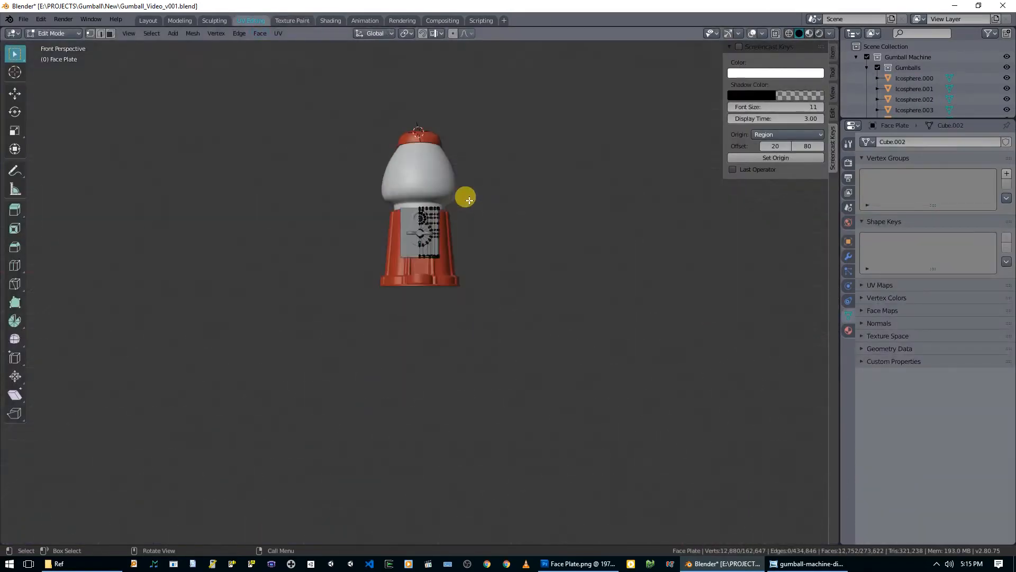
{"action": "key", "text": "Tab"}
{"action": "scroll", "coordinate": [463, 234], "scroll_direction": "up", "scroll_amount": 5}
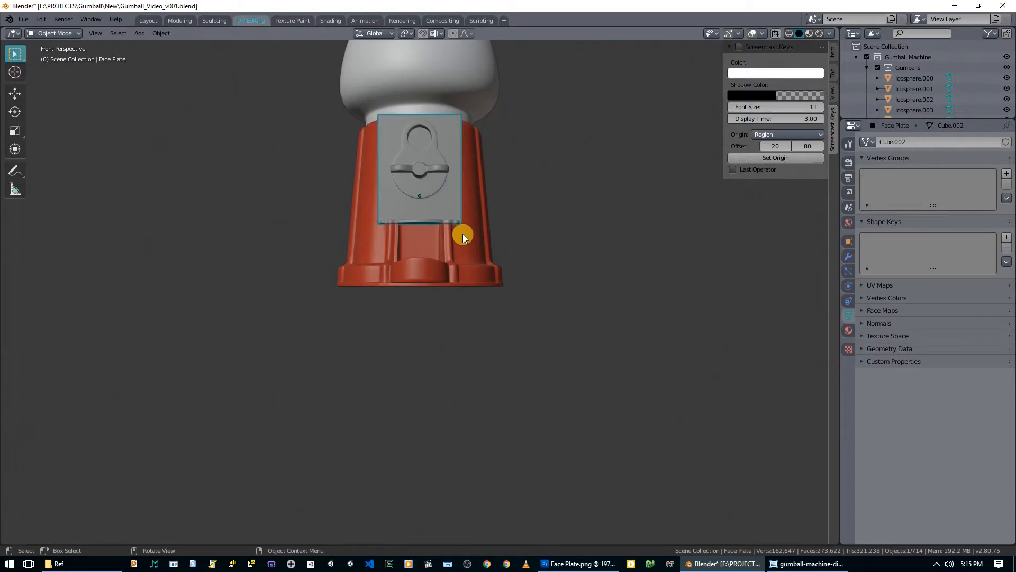
{"action": "key", "text": "KP_5"}
{"action": "scroll", "coordinate": [473, 295], "scroll_direction": "up", "scroll_amount": 2}
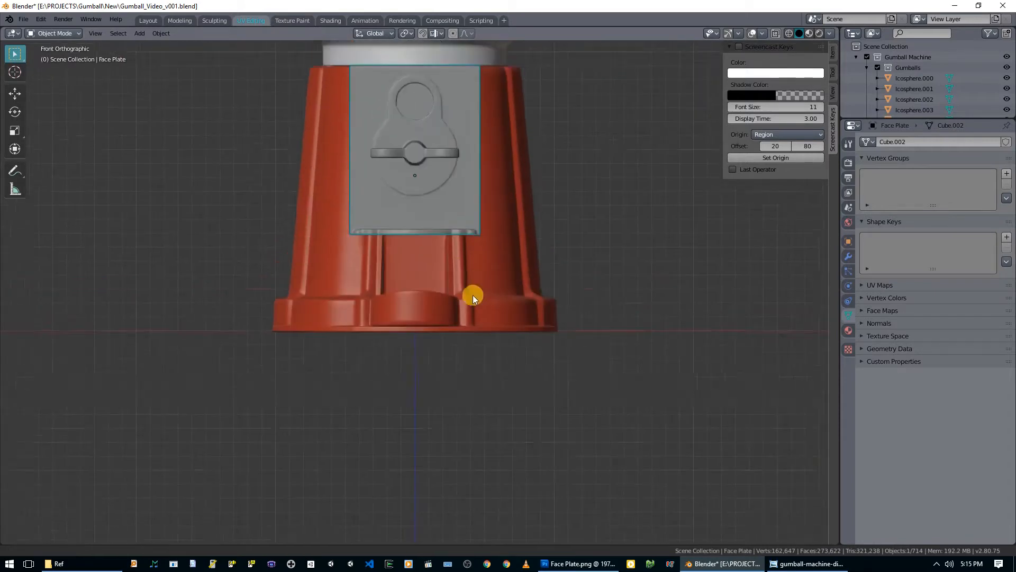
{"action": "scroll", "coordinate": [467, 253], "scroll_direction": "up", "scroll_amount": 1}
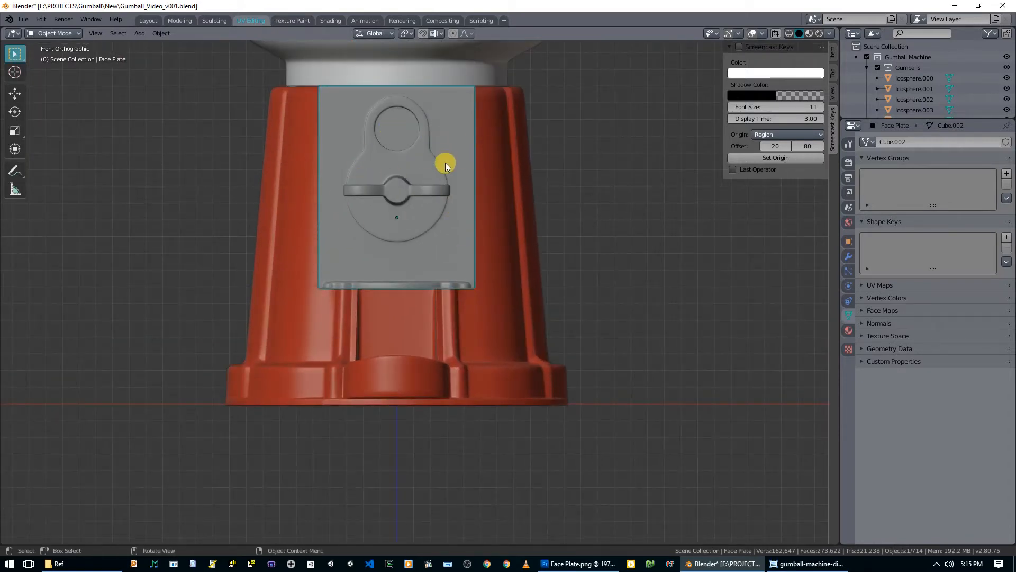
Apply the face plate's Mirror modifier and return the full mesh to Edit Mode.
{"action": "key", "text": "Tab"}
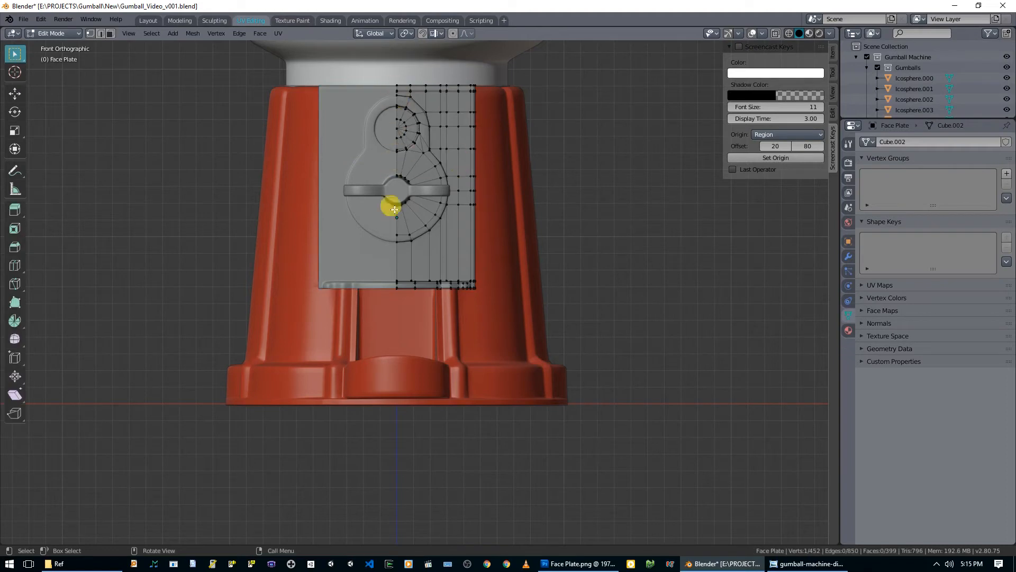
{"action": "key", "text": "Tab"}
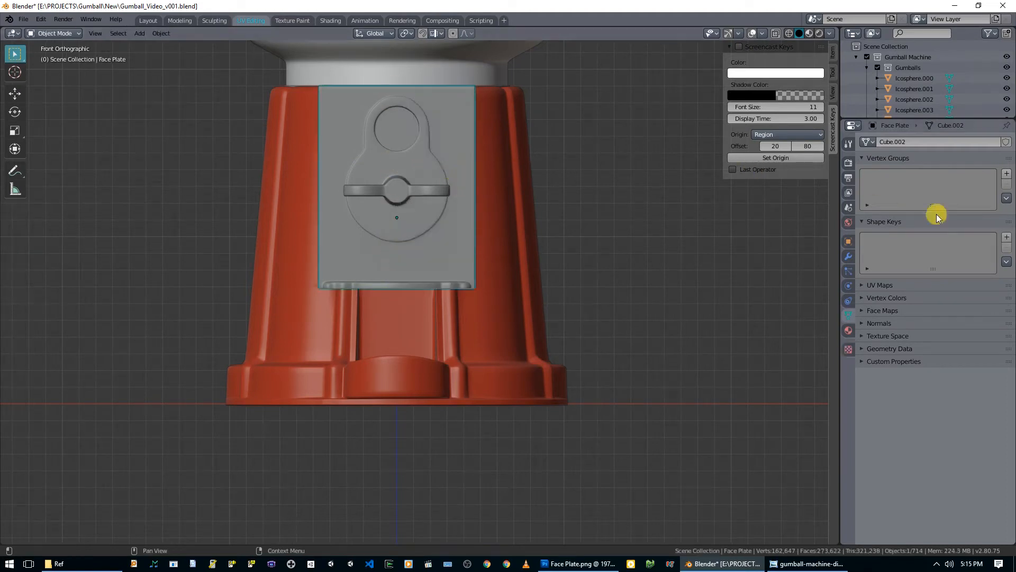
{"action": "left_click", "coordinate": [848, 256]}
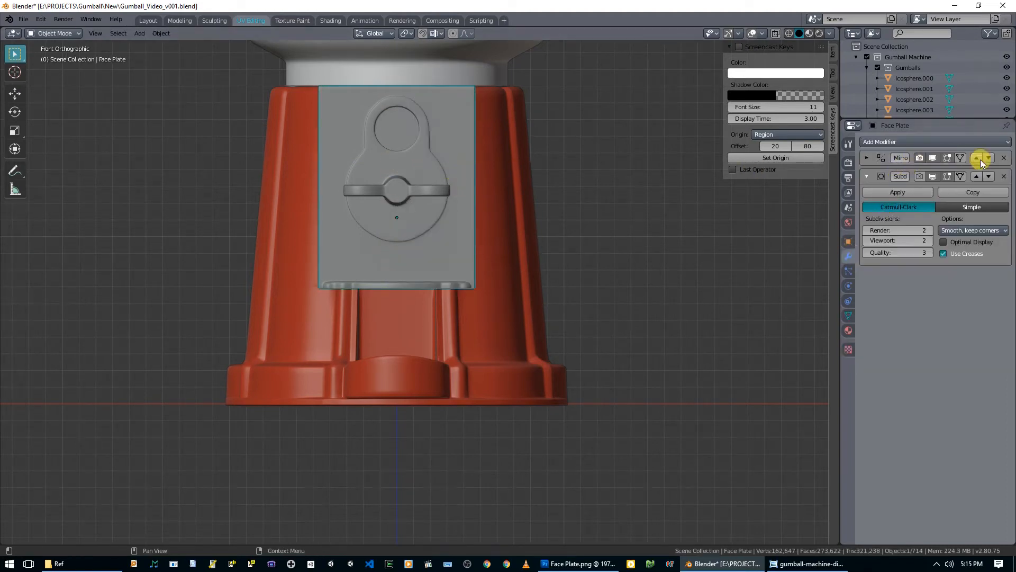
{"action": "left_click", "coordinate": [867, 159]}
{"action": "left_click", "coordinate": [913, 175]}
{"action": "key", "text": "Tab"}
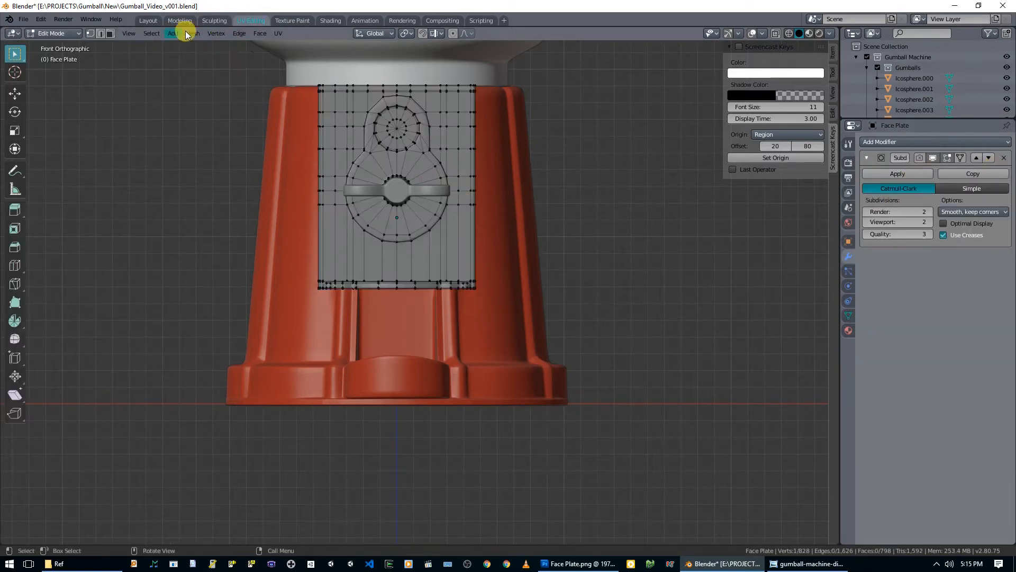
Split the 3D viewport in two and show Face Plate.png in an Image Editor beside the model.
{"action": "left_click", "coordinate": [245, 22]}
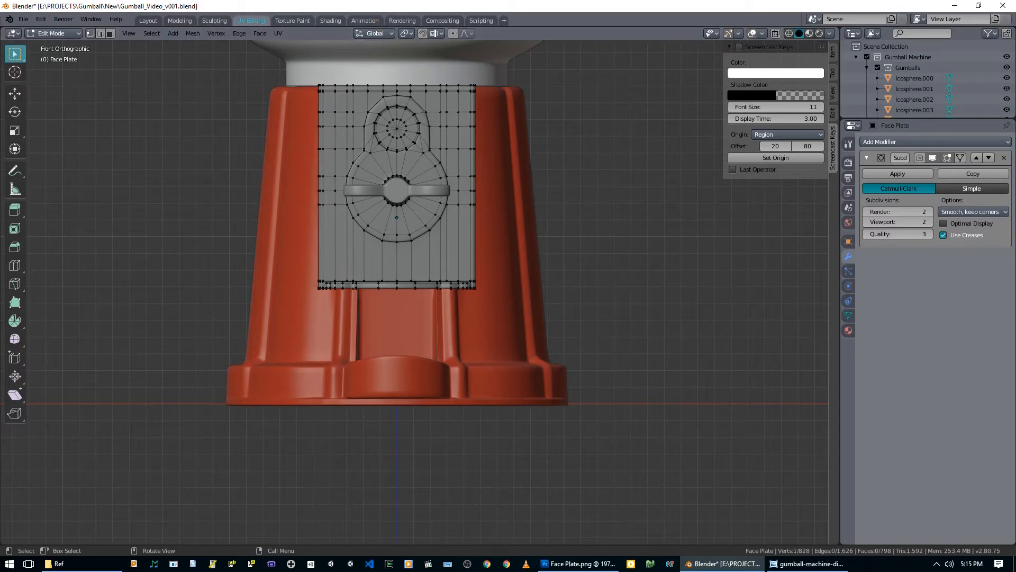
{"action": "left_click_drag", "start_coordinate": [200, 39], "coordinate": [319, 41]}
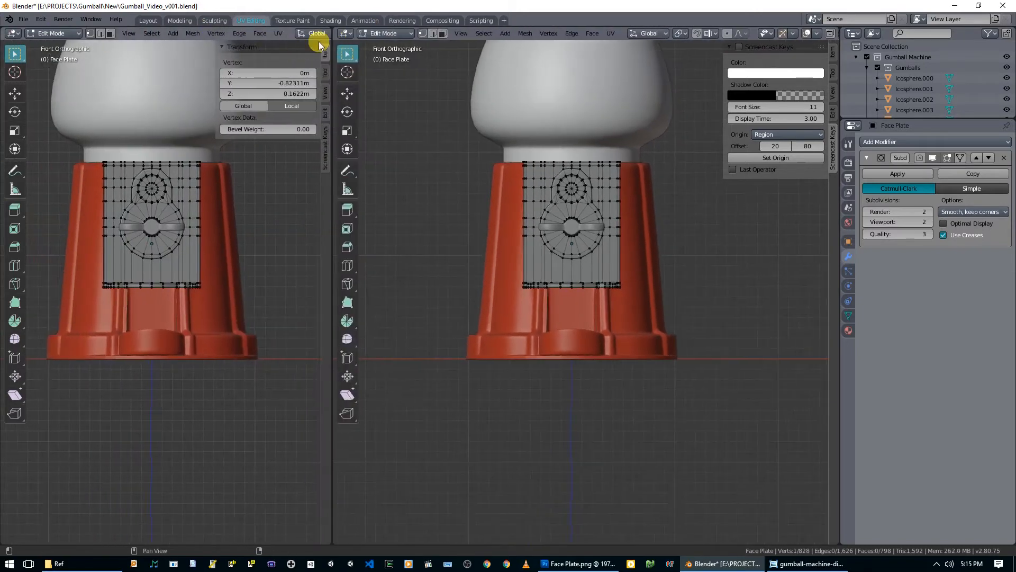
{"action": "left_click", "coordinate": [14, 33]}
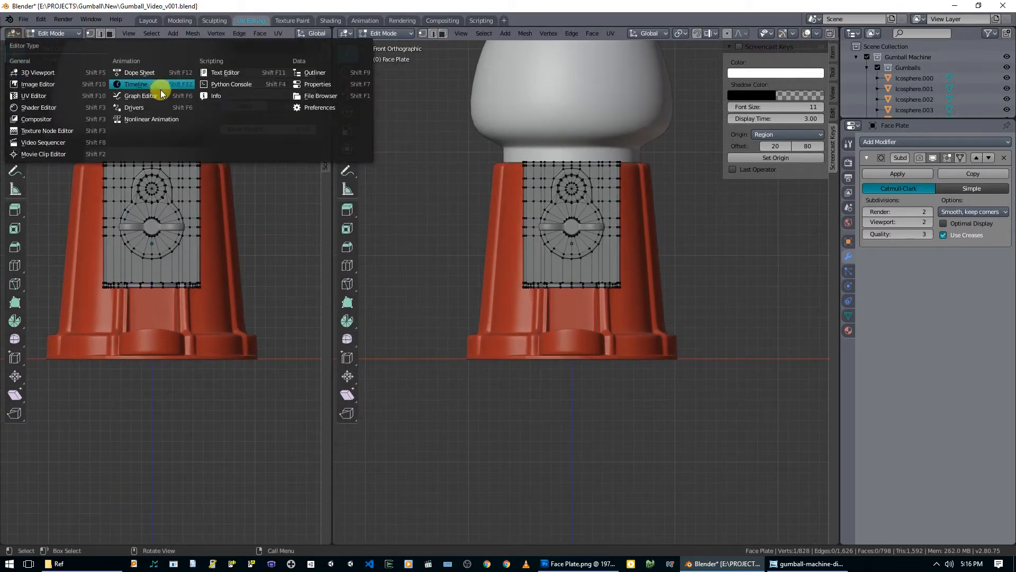
{"action": "left_click", "coordinate": [42, 84]}
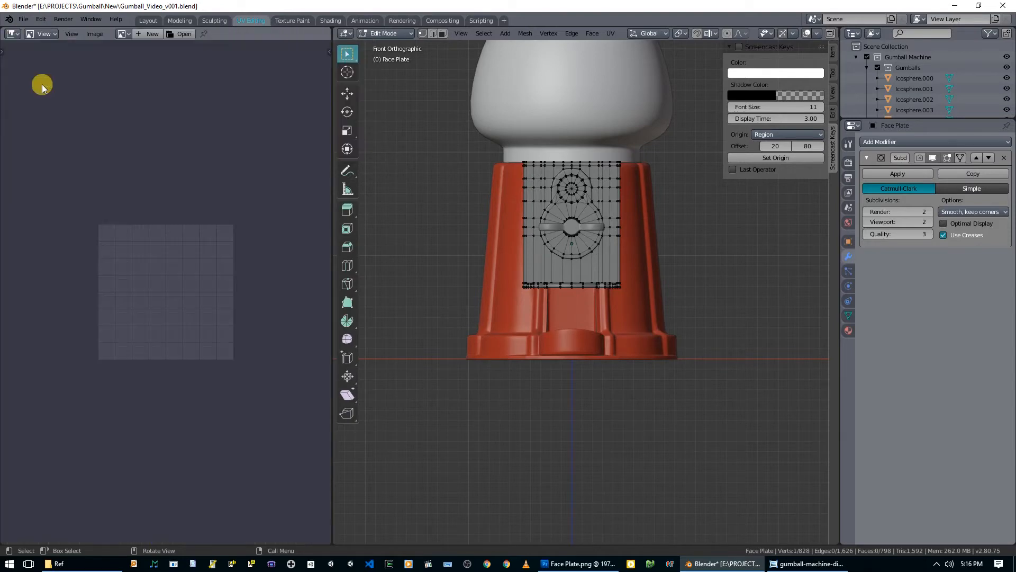
{"action": "left_click", "coordinate": [123, 33]}
{"action": "left_click", "coordinate": [149, 55]}
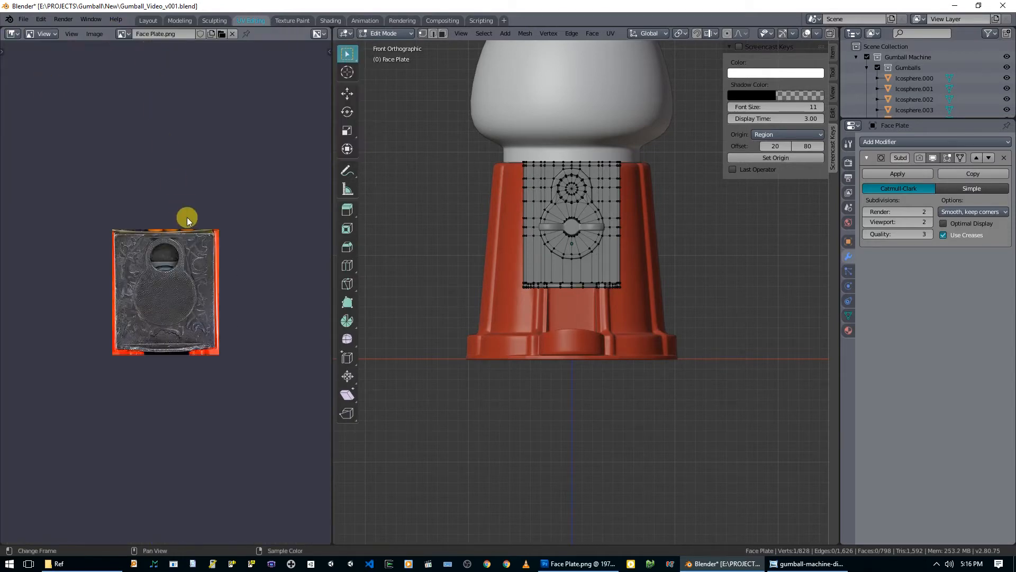
Select the whole face plate mesh and unwrap it with Project From View from the front.
{"action": "scroll", "coordinate": [189, 216], "scroll_direction": "up", "scroll_amount": 1}
{"action": "key", "text": "a"}
{"action": "scroll", "coordinate": [595, 237], "scroll_direction": "up", "scroll_amount": 1}
{"action": "middle_click_drag", "start_coordinate": [595, 238], "coordinate": [608, 281], "text": "shift"}
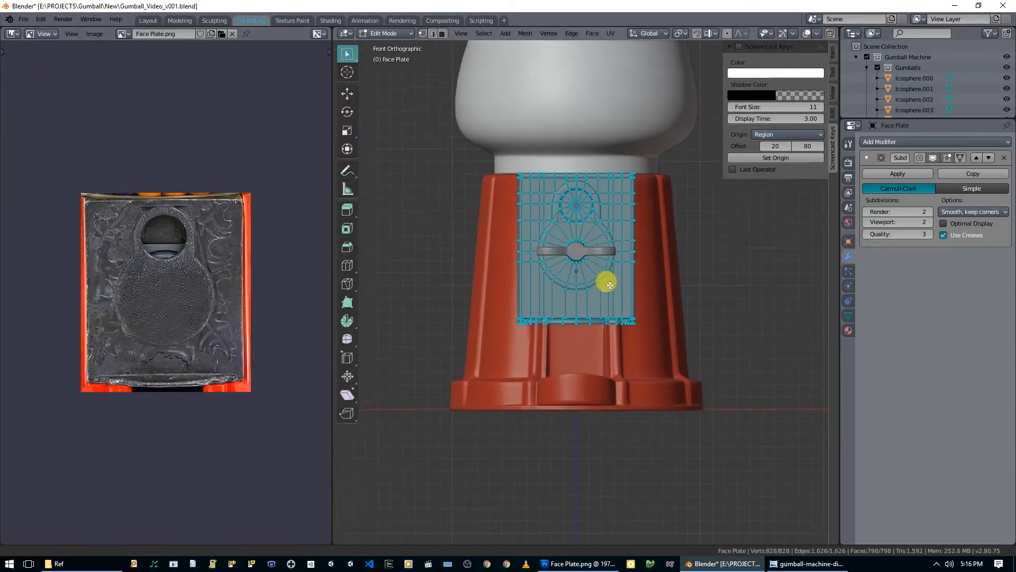
{"action": "key", "text": "u"}
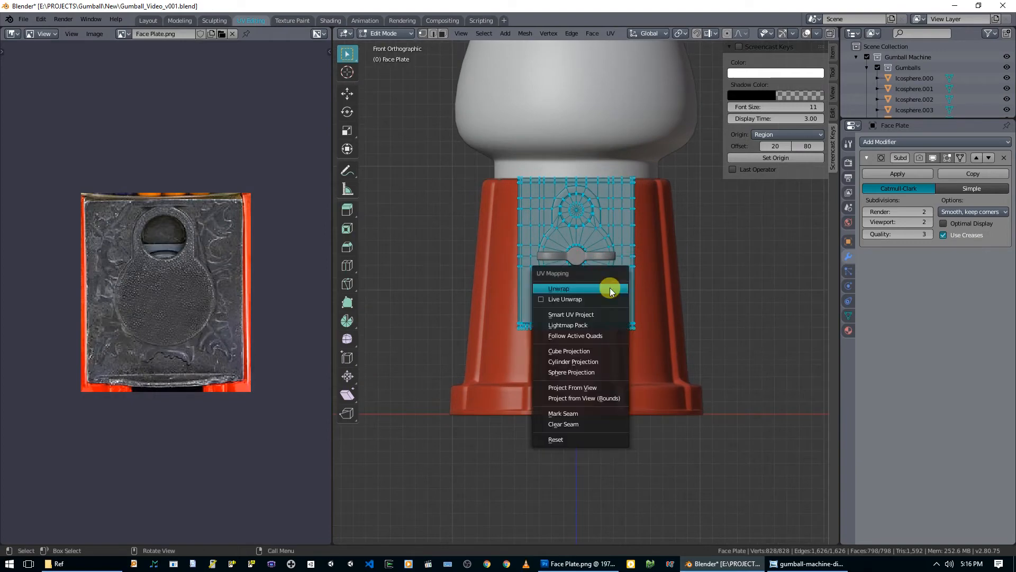
{"action": "left_click", "coordinate": [587, 390]}
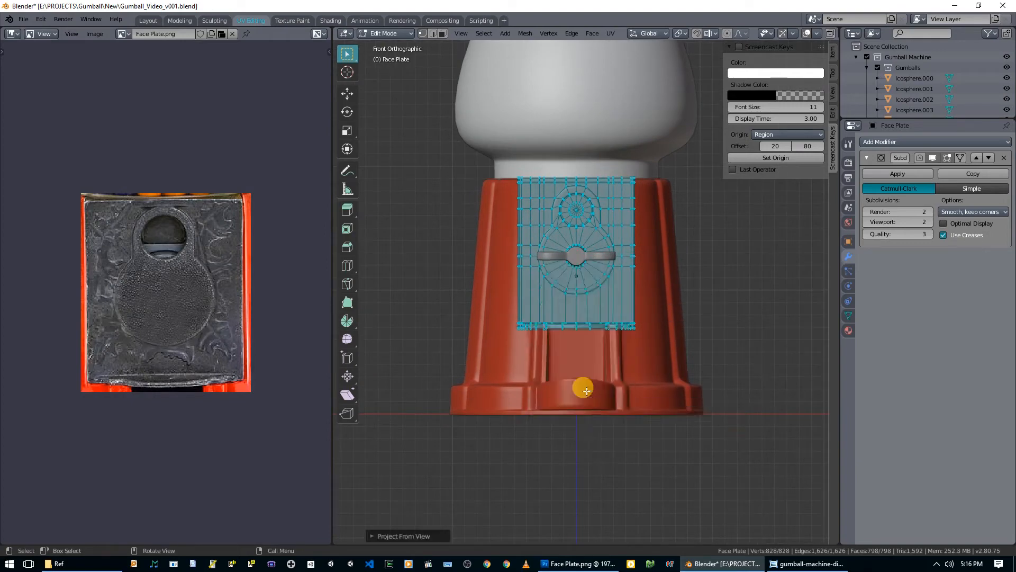
Reselect Face Plate.png and change the Image Editor to a UV Editor to show the projected layout over it.
{"action": "middle_click_drag", "start_coordinate": [208, 307], "coordinate": [211, 274]}
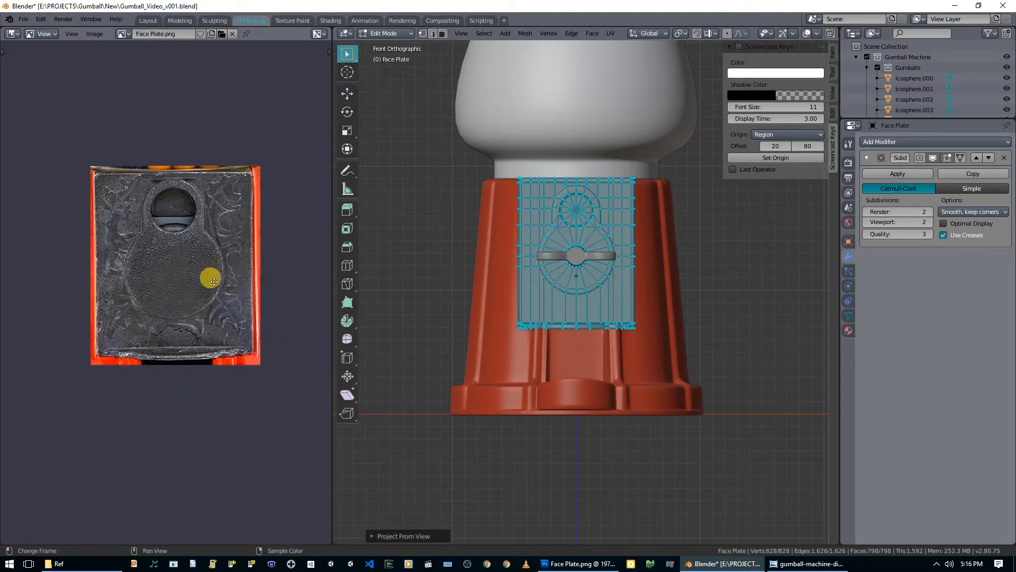
{"action": "left_click", "coordinate": [123, 34]}
{"action": "left_click", "coordinate": [134, 52]}
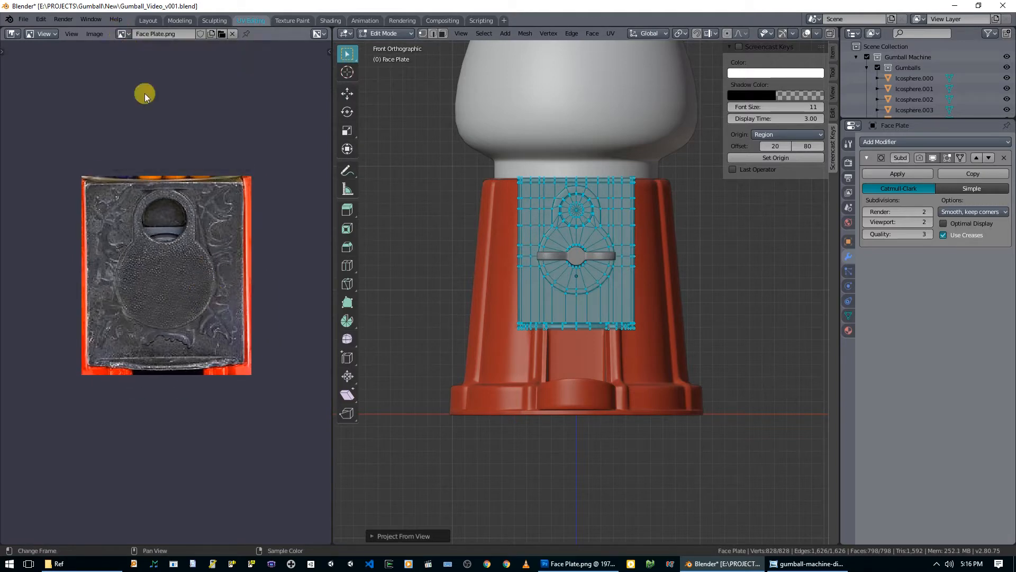
{"action": "left_click", "coordinate": [12, 34]}
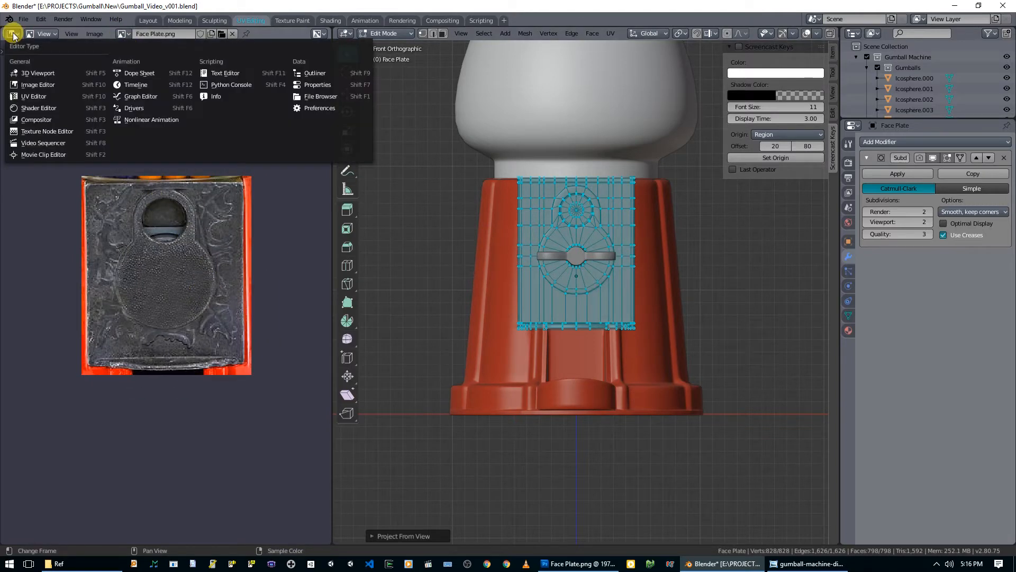
{"action": "left_click", "coordinate": [28, 100]}
Scale up and reposition the whole projected UV layout until it roughly covers the plate in Face Plate.png.
{"action": "scroll", "coordinate": [181, 263], "scroll_direction": "up", "scroll_amount": 2}
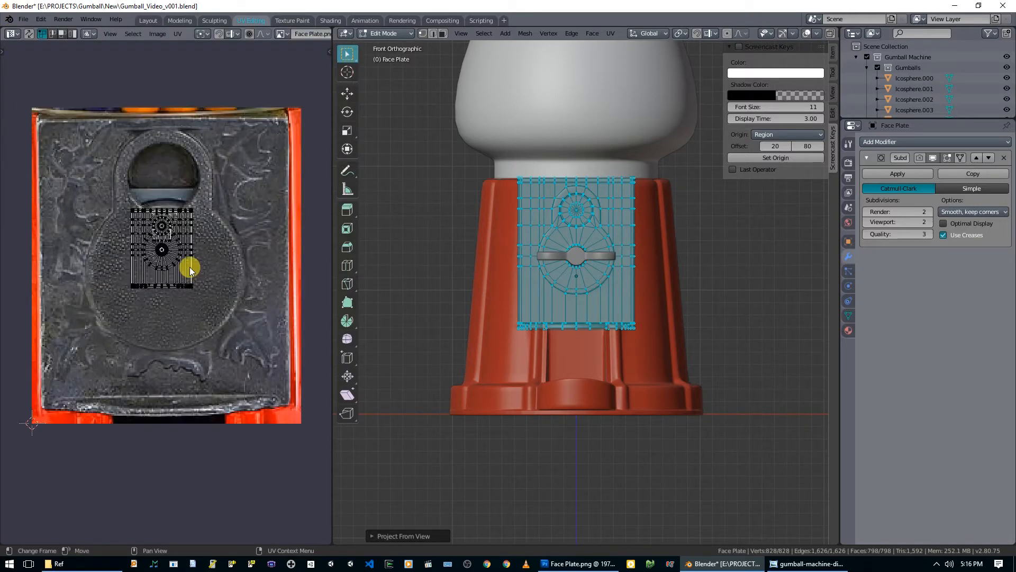
{"action": "middle_click_drag", "start_coordinate": [197, 286], "coordinate": [219, 265]}
{"action": "key", "text": "s"}
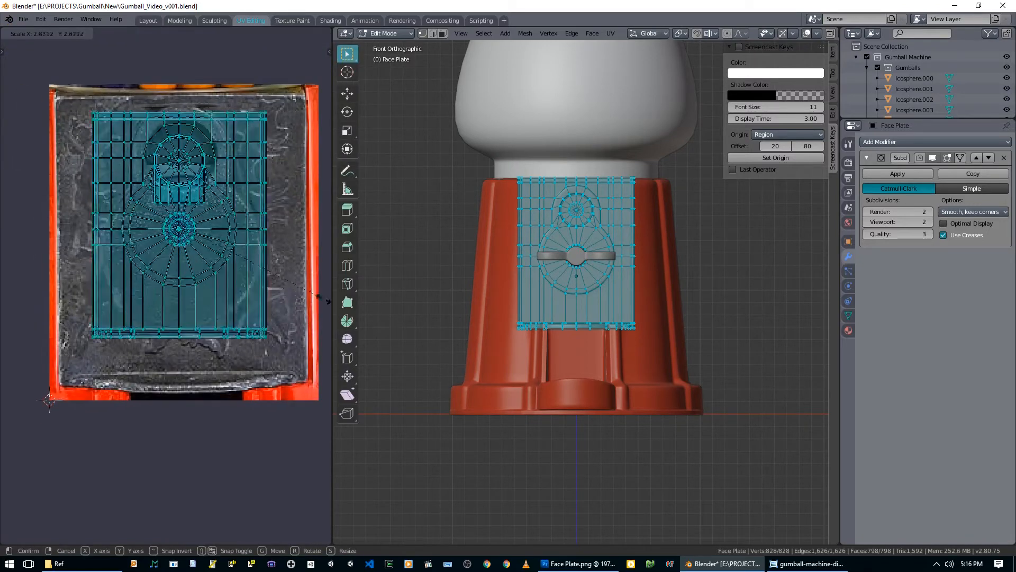
{"action": "left_click", "coordinate": [21, 306]}
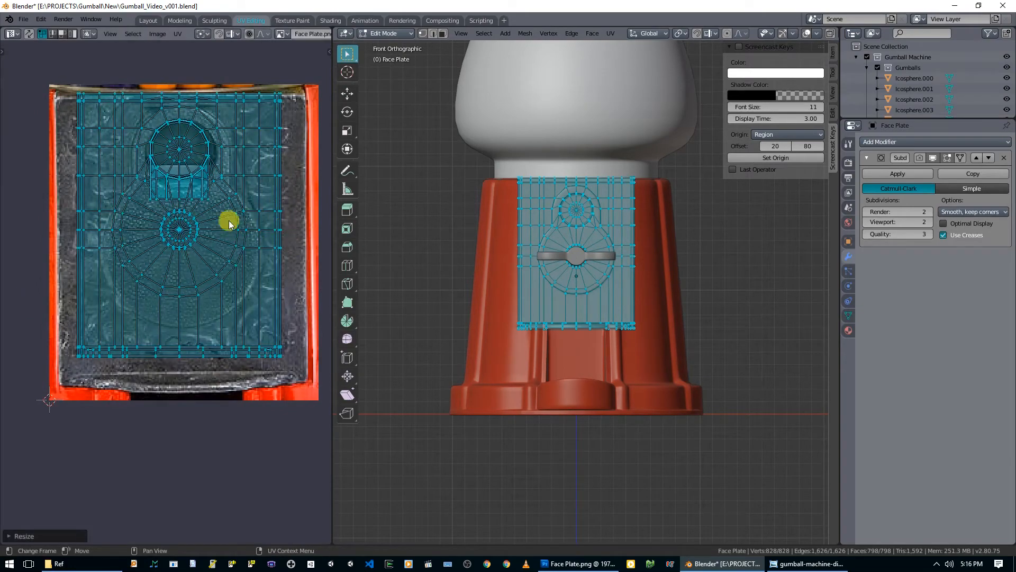
{"action": "key", "text": "g"}
{"action": "left_click", "coordinate": [227, 243]}
{"action": "key", "text": "s"}
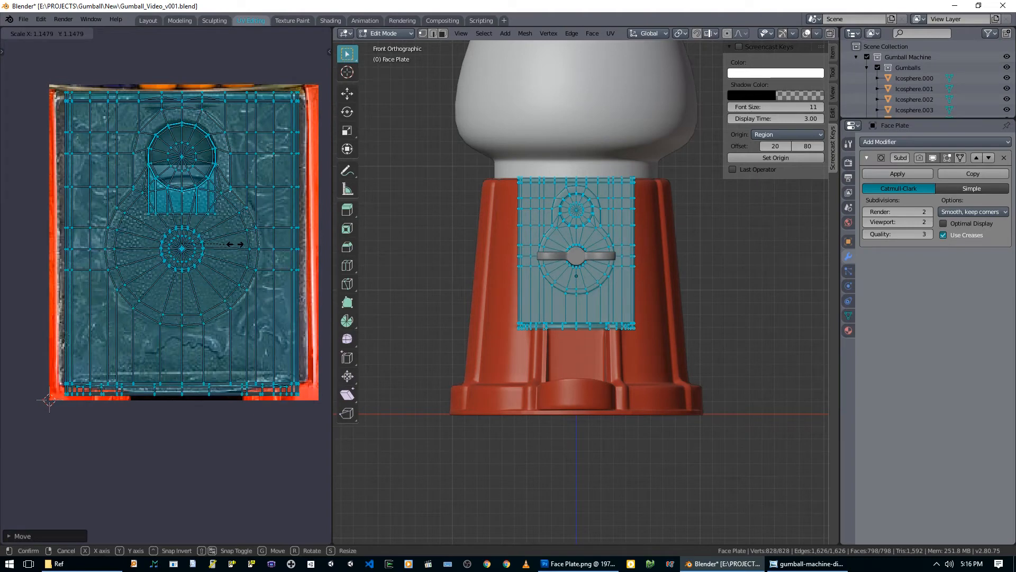
{"action": "left_click", "coordinate": [235, 246]}
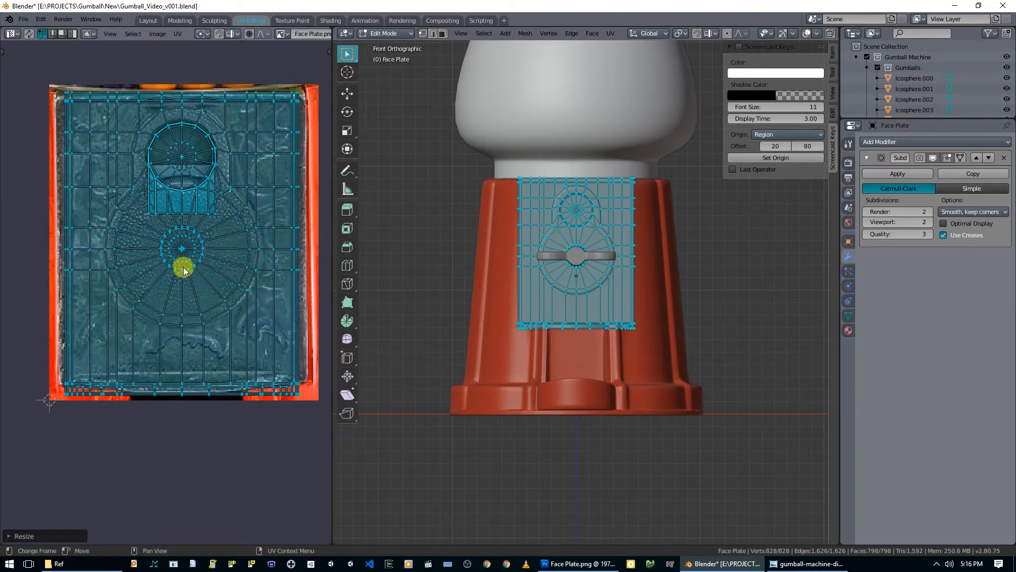
Widen the UV Editor and show the 3D viewport in LookDev shading, framing the textured face plate from the front.
{"action": "scroll", "coordinate": [183, 266], "scroll_direction": "up", "scroll_amount": 1}
{"action": "left_click_drag", "start_coordinate": [333, 229], "coordinate": [543, 235]}
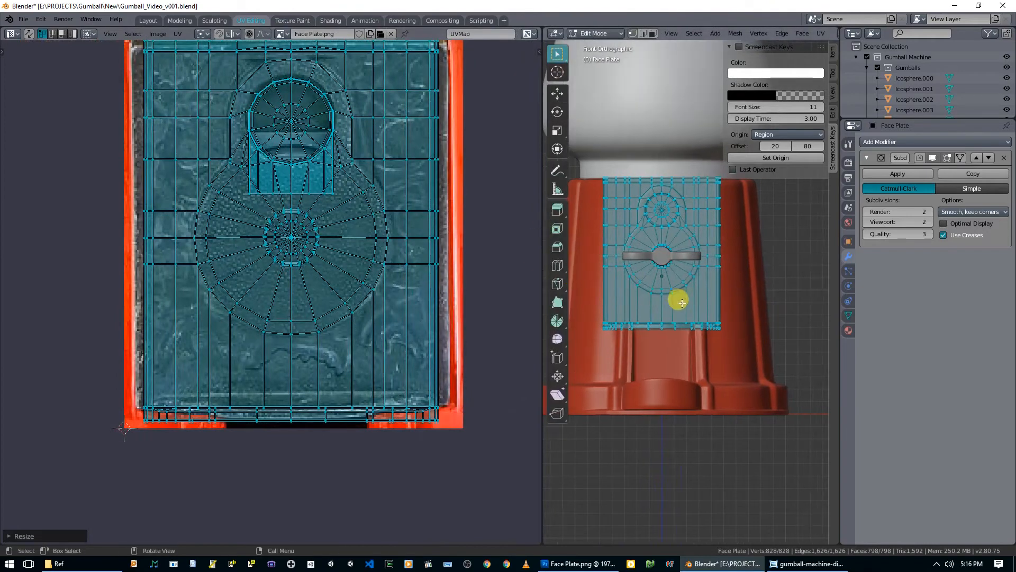
{"action": "key", "text": "alt+z"}
{"action": "key", "text": "alt+z"}
{"action": "key", "text": "z"}
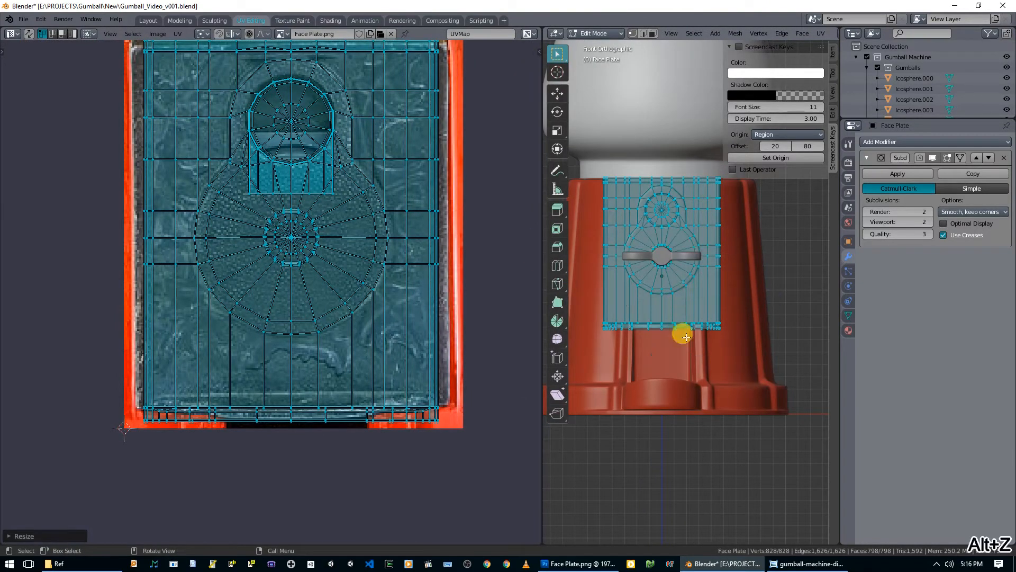
{"action": "left_click", "coordinate": [696, 309]}
{"action": "key", "text": "z"}
{"action": "left_click", "coordinate": [700, 311]}
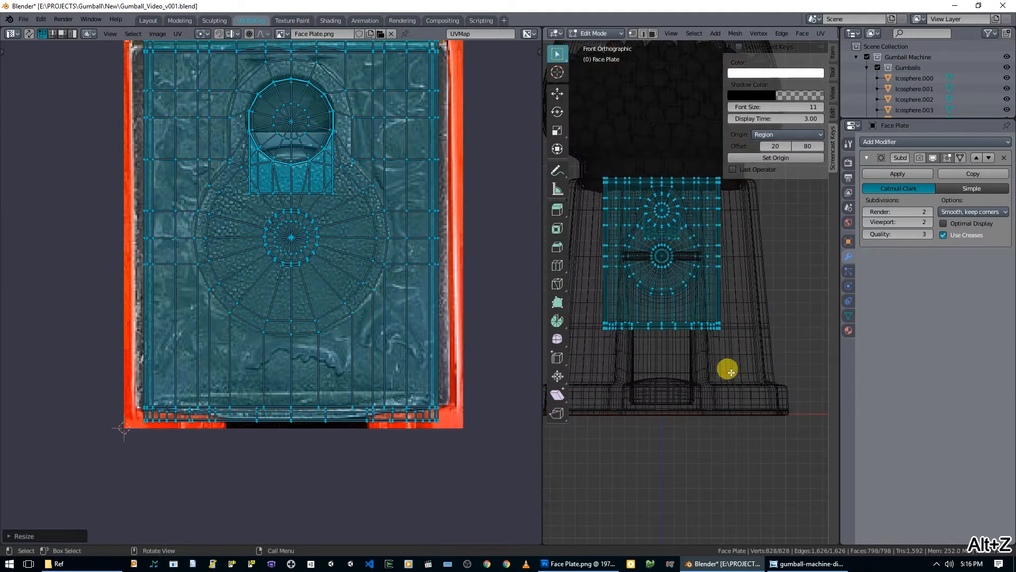
{"action": "key", "text": "z"}
{"action": "left_click", "coordinate": [730, 431]}
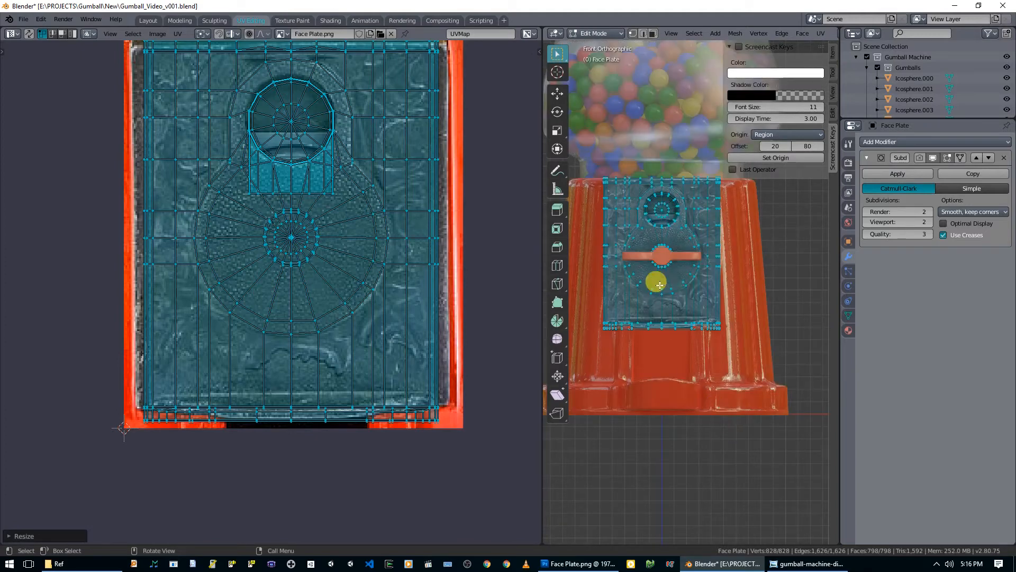
{"action": "scroll", "coordinate": [656, 294], "scroll_direction": "up", "scroll_amount": 2}
{"action": "scroll", "coordinate": [651, 212], "scroll_direction": "down", "scroll_amount": 3}
{"action": "middle_click_drag", "start_coordinate": [672, 231], "coordinate": [729, 294]}
{"action": "key", "text": "KP_1"}
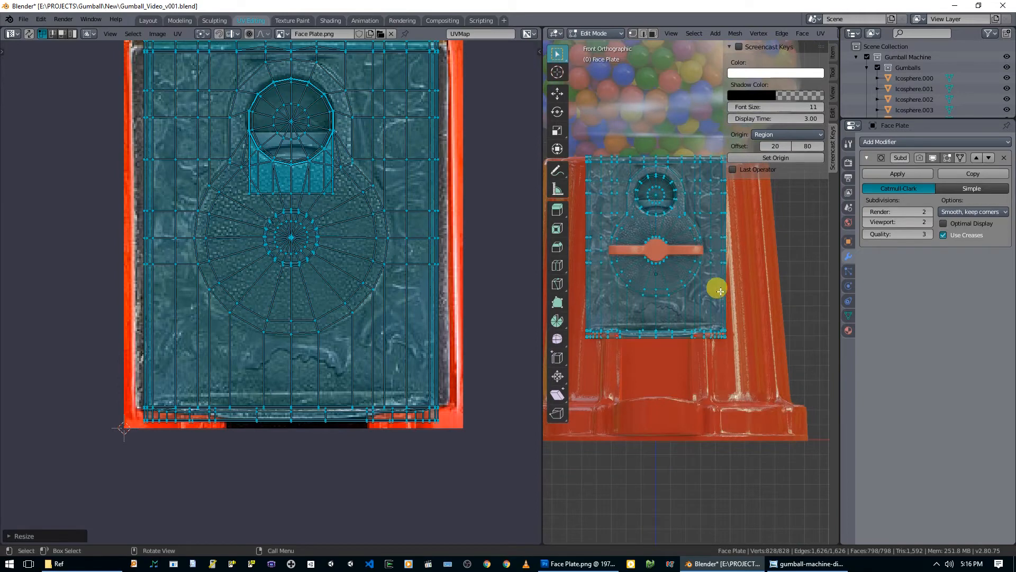
{"action": "scroll", "coordinate": [721, 291], "scroll_direction": "up", "scroll_amount": 2}
{"action": "middle_click_drag", "start_coordinate": [710, 284], "coordinate": [781, 370], "text": "shift"}
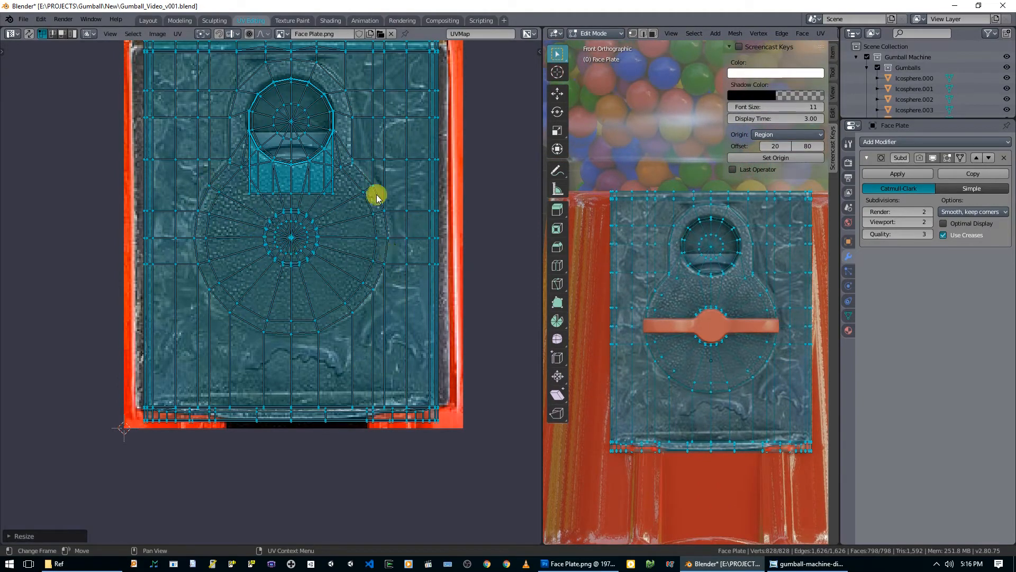
Select only the round opening's UVs with circle select and scale them up by about 1.04 to match the pictured hole.
{"action": "middle_click_drag", "start_coordinate": [306, 129], "coordinate": [306, 161]}
{"action": "scroll", "coordinate": [306, 160], "scroll_direction": "up", "scroll_amount": 2}
{"action": "middle_click_drag", "start_coordinate": [368, 127], "coordinate": [356, 228]}
{"action": "key", "text": "alt+a"}
{"action": "key", "text": "c"}
{"action": "mouse_move", "coordinate": [286, 141]}
{"action": "left_mouse_down"}
{"action": "mouse_move", "coordinate": [300, 217]}
{"action": "mouse_move", "coordinate": [311, 168]}
{"action": "left_mouse_up"}
{"action": "right_click", "coordinate": [415, 254]}
{"action": "key", "text": "s"}
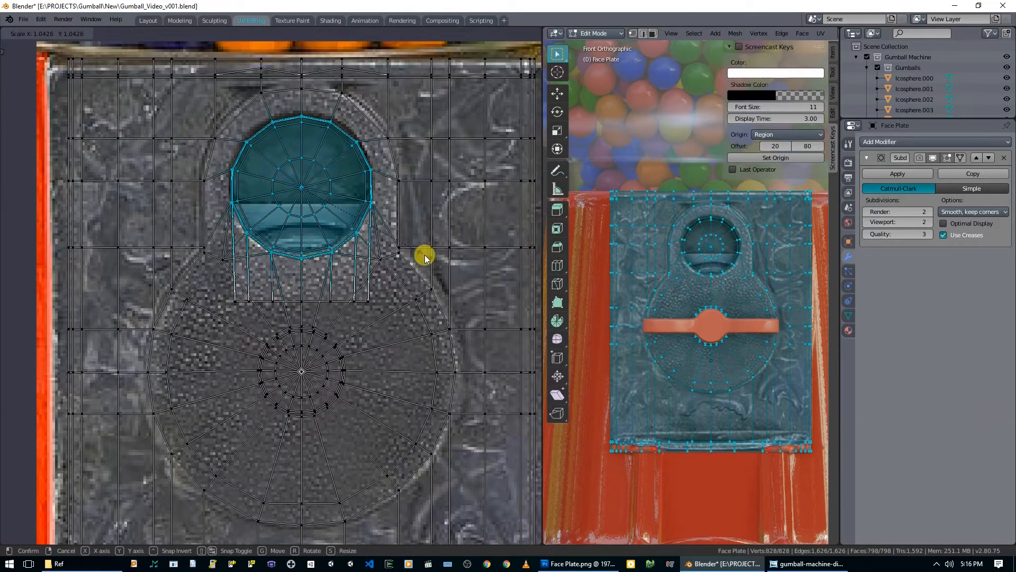
{"action": "left_click", "coordinate": [425, 258]}
Move the round opening's UVs up about 0.012 along Y to centre them on the pictured hole, and deselect them.
{"action": "key", "text": "g"}
{"action": "key", "text": "y"}
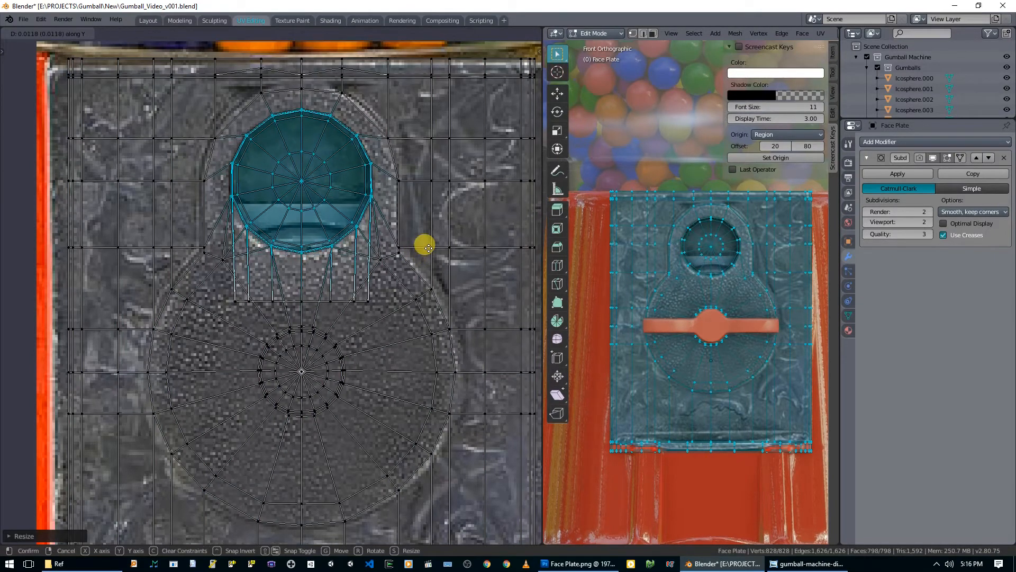
{"action": "left_click", "coordinate": [430, 249]}
{"action": "key", "text": "alt+a"}
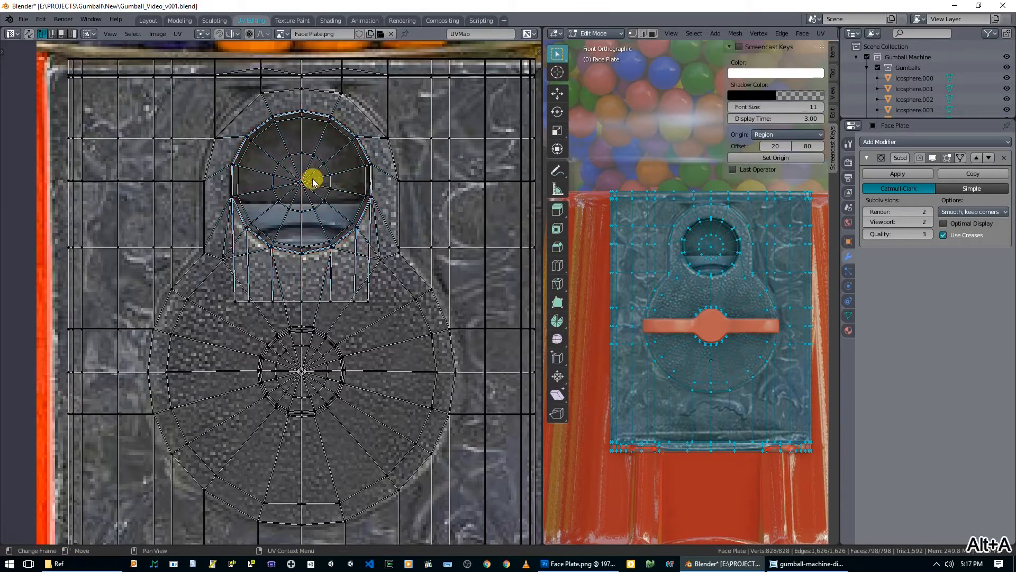
Box-select the UV columns along both side edges of the plate and scale them outward along X by about 1.06.
{"action": "scroll", "coordinate": [313, 176], "scroll_direction": "down", "scroll_amount": 2}
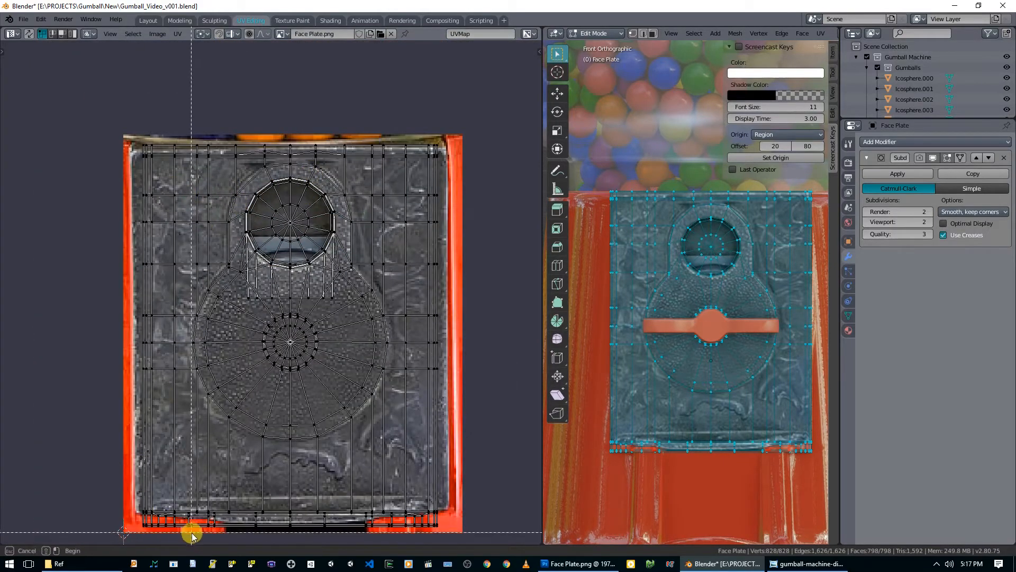
{"action": "left_click_drag", "start_coordinate": [188, 536], "coordinate": [56, 113]}
{"action": "middle_click_drag", "start_coordinate": [307, 312], "coordinate": [253, 217]}
{"action": "key", "text": "b"}
{"action": "left_click_drag", "start_coordinate": [341, 449], "coordinate": [431, 48]}
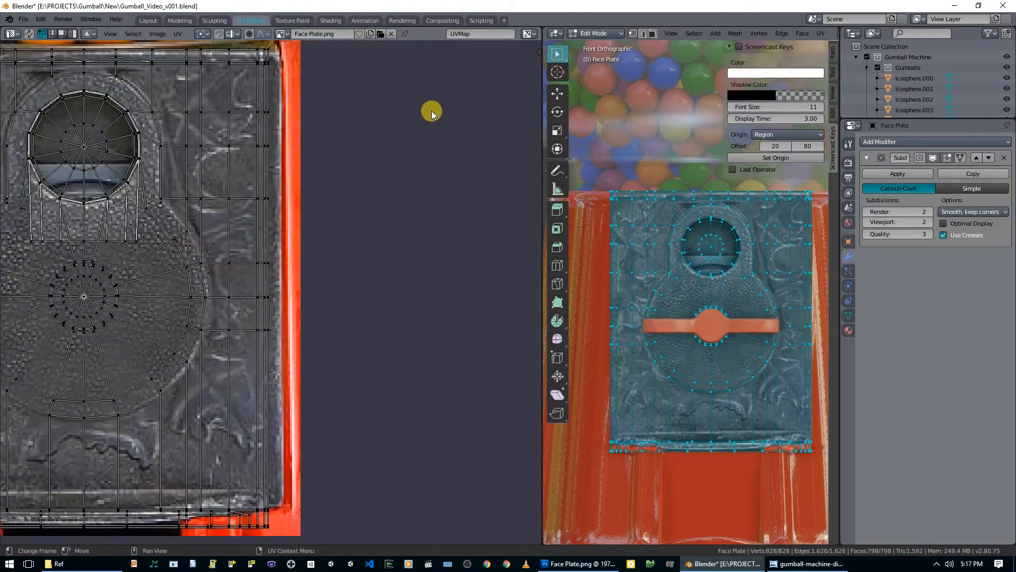
{"action": "scroll", "coordinate": [342, 147], "scroll_direction": "down", "scroll_amount": 4}
{"action": "middle_click_drag", "start_coordinate": [281, 202], "coordinate": [344, 191]}
{"action": "scroll", "coordinate": [344, 190], "scroll_direction": "up", "scroll_amount": 2}
{"action": "key", "text": "b"}
{"action": "left_click_drag", "start_coordinate": [336, 100], "coordinate": [434, 429]}
{"action": "scroll", "coordinate": [399, 323], "scroll_direction": "up", "scroll_amount": 2}
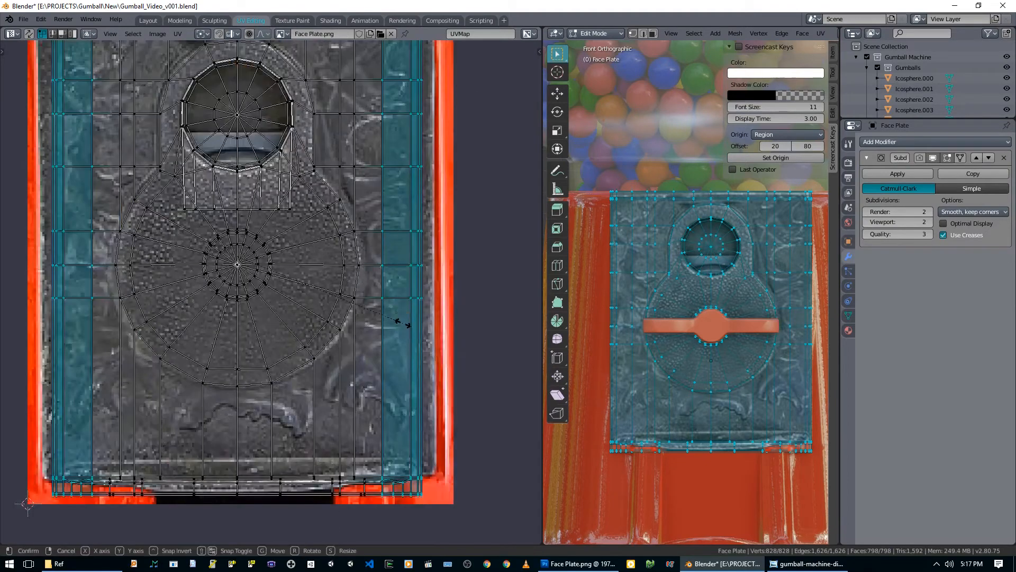
{"action": "key", "text": "s"}
{"action": "key", "text": "x"}
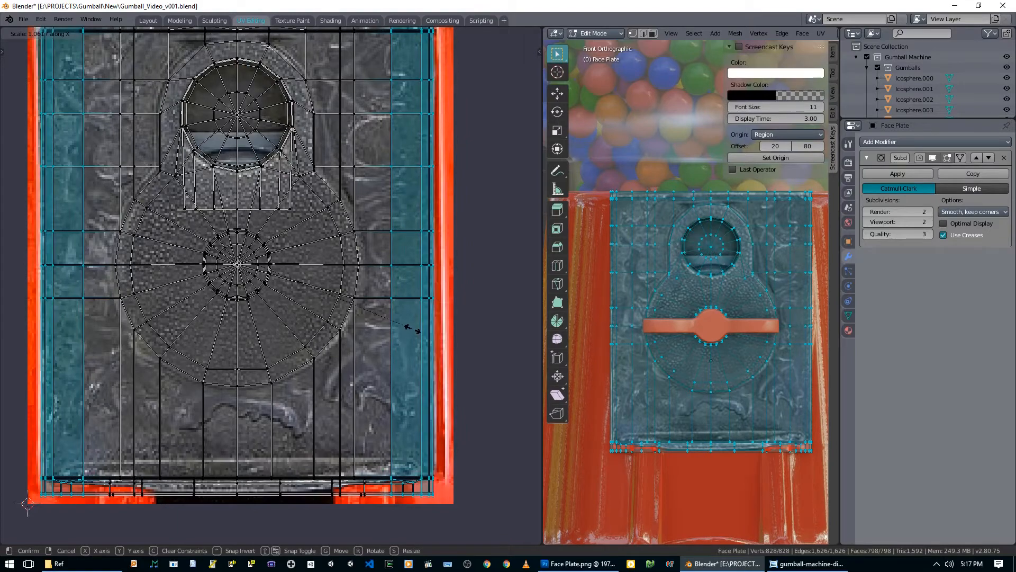
{"action": "left_click", "coordinate": [412, 329]}
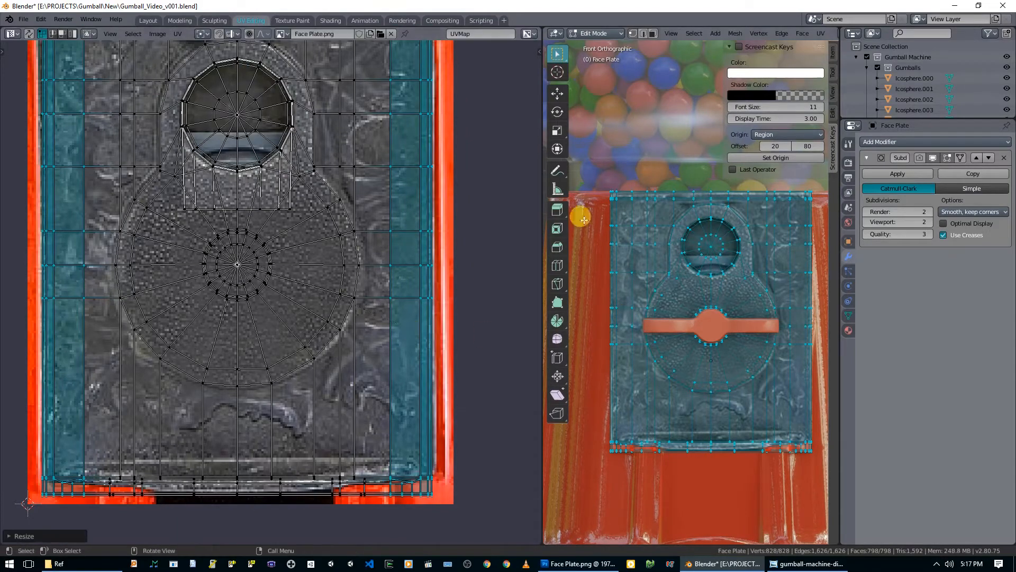
Select the UV row just below the plate's upper edge and move it down about 0.014 along Y, then deselect everything.
{"action": "scroll", "coordinate": [405, 168], "scroll_direction": "down", "scroll_amount": 2}
{"action": "middle_click_drag", "start_coordinate": [314, 138], "coordinate": [329, 161]}
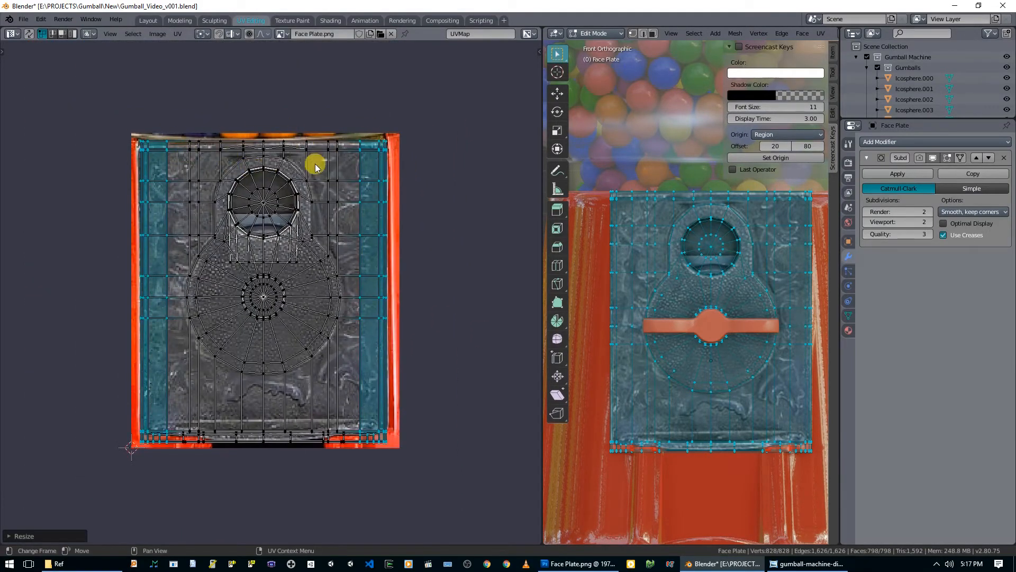
{"action": "scroll", "coordinate": [316, 168], "scroll_direction": "up", "scroll_amount": 1}
{"action": "key", "text": "alt+a"}
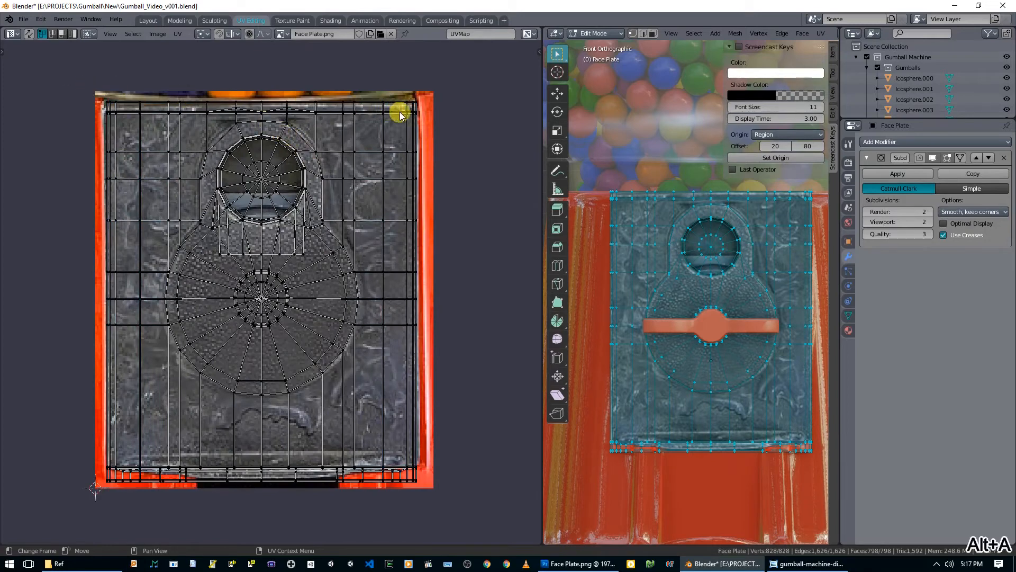
{"action": "left_click_drag", "start_coordinate": [432, 116], "coordinate": [83, 108]}
{"action": "key", "text": "KP_Decimal"}
{"action": "key", "text": "b"}
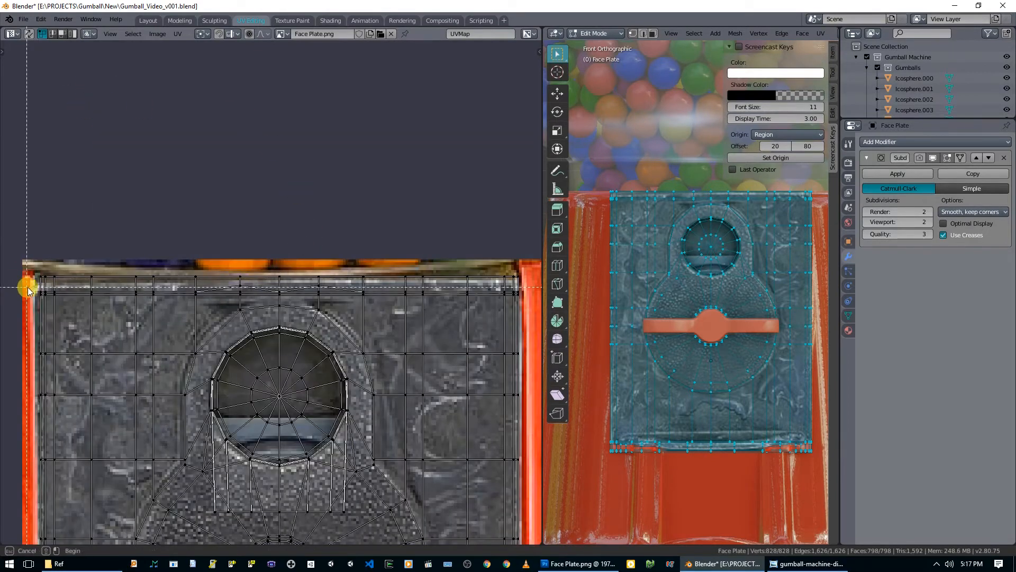
{"action": "left_click_drag", "start_coordinate": [29, 284], "coordinate": [524, 300]}
{"action": "key", "text": "g"}
{"action": "key", "text": "y"}
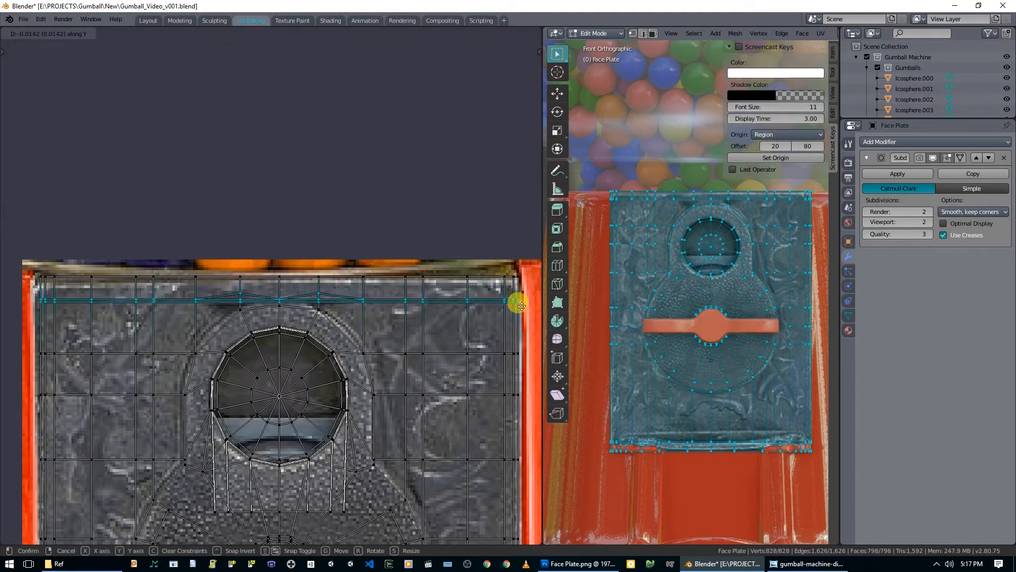
{"action": "left_click", "coordinate": [522, 304]}
{"action": "key", "text": "alt+a"}
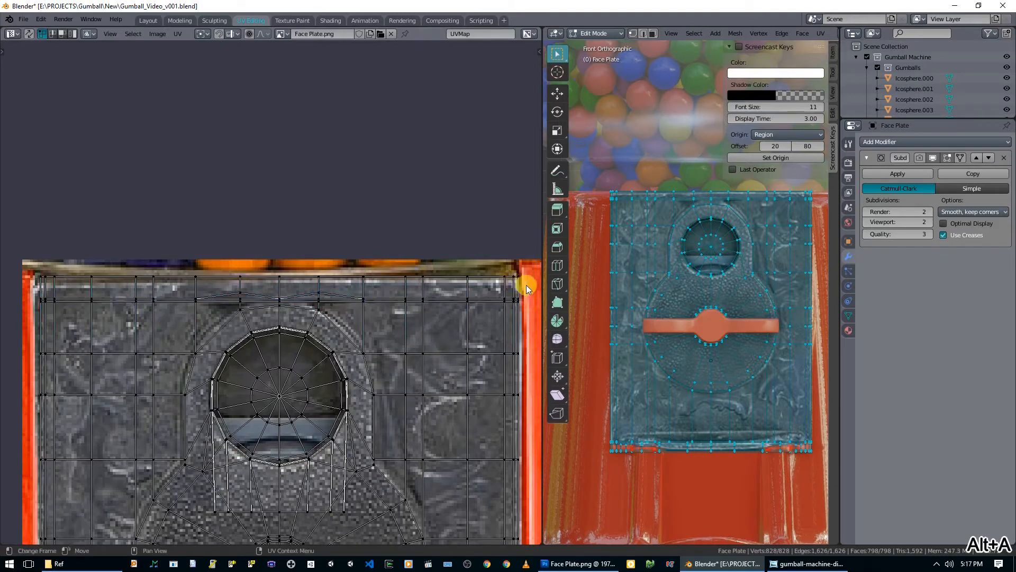
Box-select the outermost UV row at the plate's upper edge and move it down about 0.02 along Y.
{"action": "key", "text": "shift+b"}
{"action": "mouse_move", "coordinate": [30, 257]}
{"action": "left_mouse_down"}
{"action": "mouse_move", "coordinate": [529, 285]}
{"action": "mouse_move", "coordinate": [33, 265]}
{"action": "left_mouse_up"}
{"action": "key", "text": "g"}
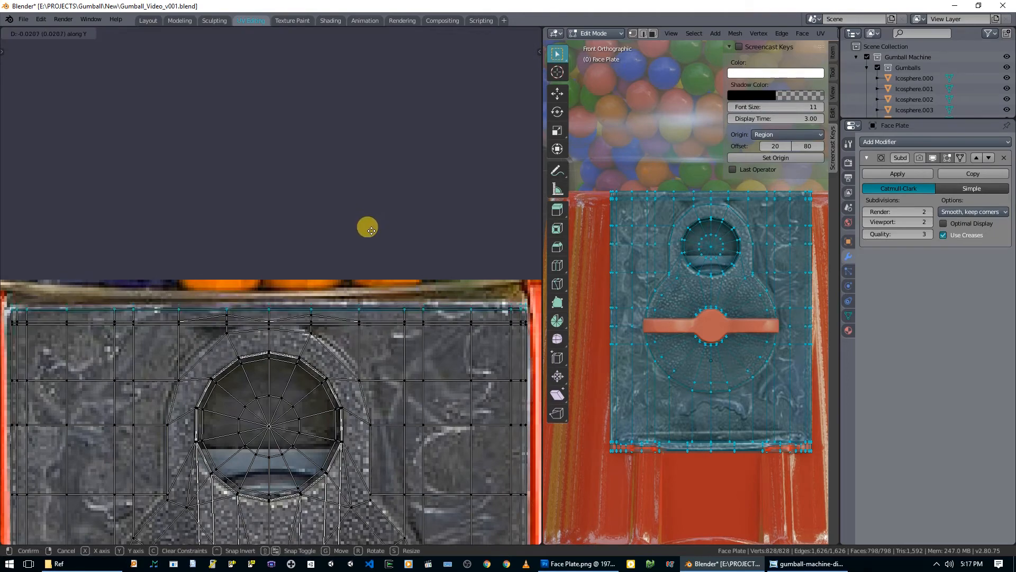
{"action": "left_click", "coordinate": [371, 236]}
Select only the UV rows along the plate's lower edge and move them up about 0.05 along Y, clear of the red border.
{"action": "middle_click_drag", "start_coordinate": [360, 334], "coordinate": [333, 175]}
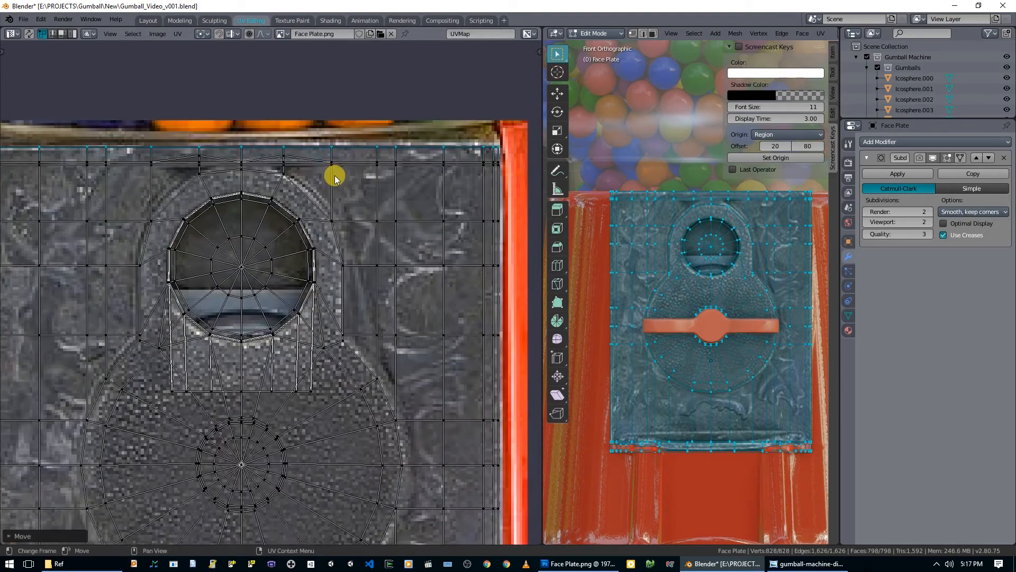
{"action": "scroll", "coordinate": [336, 183], "scroll_direction": "down", "scroll_amount": 5}
{"action": "middle_click_drag", "start_coordinate": [343, 287], "coordinate": [342, 248]}
{"action": "scroll", "coordinate": [331, 258], "scroll_direction": "up", "scroll_amount": 2}
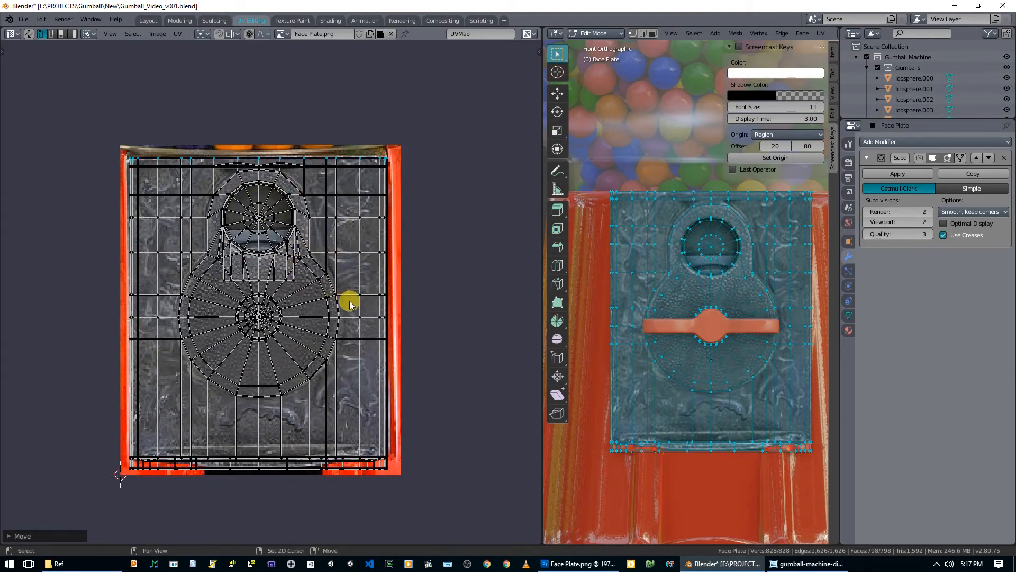
{"action": "middle_click_drag", "start_coordinate": [349, 304], "coordinate": [352, 245]}
{"action": "scroll", "coordinate": [336, 334], "scroll_direction": "up", "scroll_amount": 1}
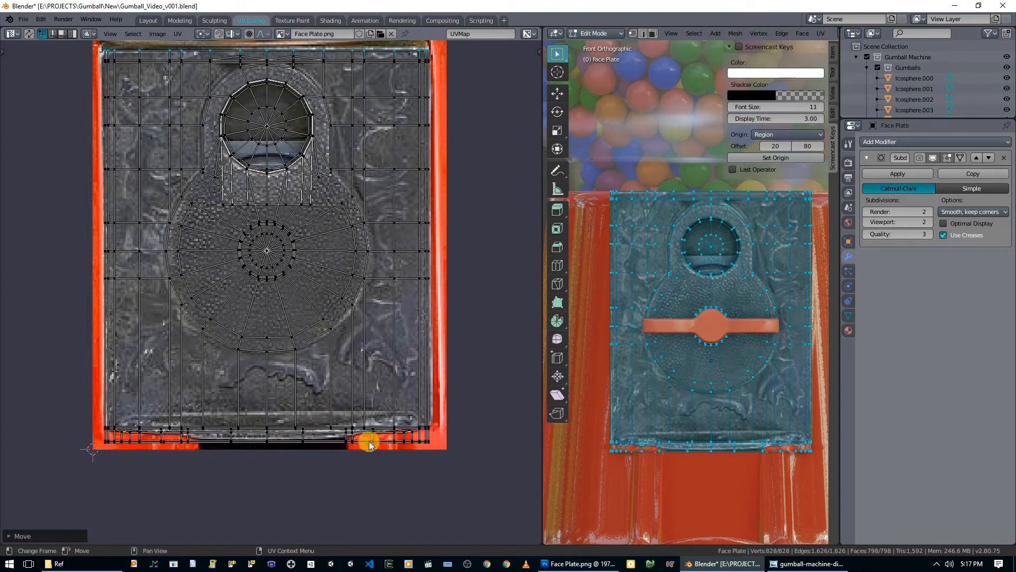
{"action": "key", "text": "alt+a"}
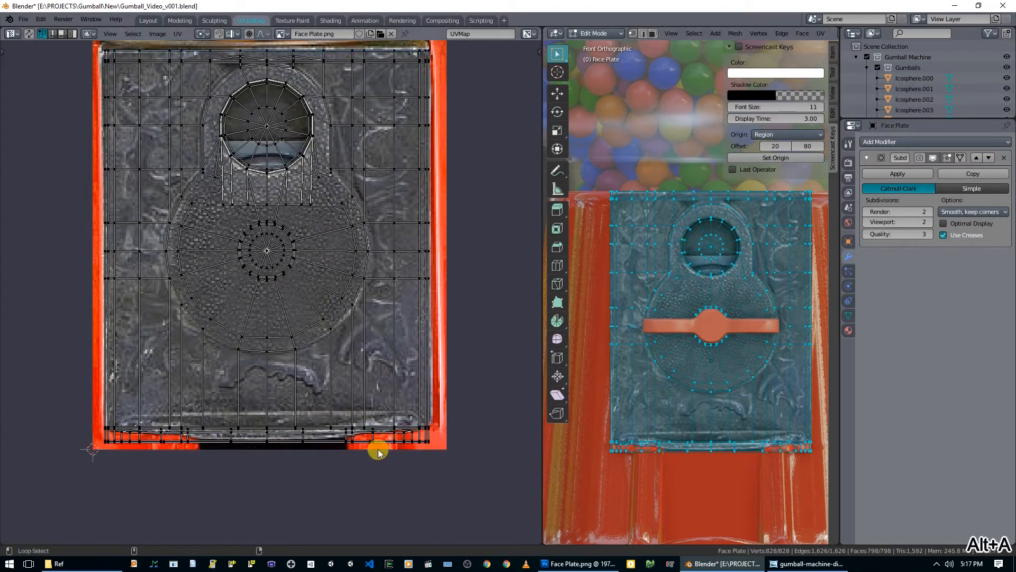
{"action": "left_click_drag", "start_coordinate": [91, 415], "coordinate": [447, 478]}
{"action": "key", "text": "g"}
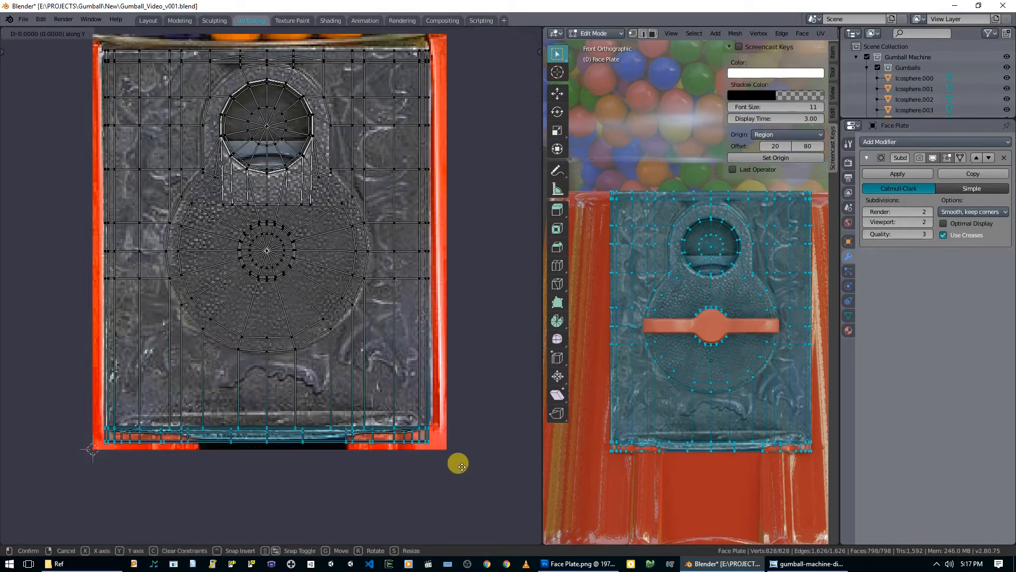
{"action": "key", "text": "y"}
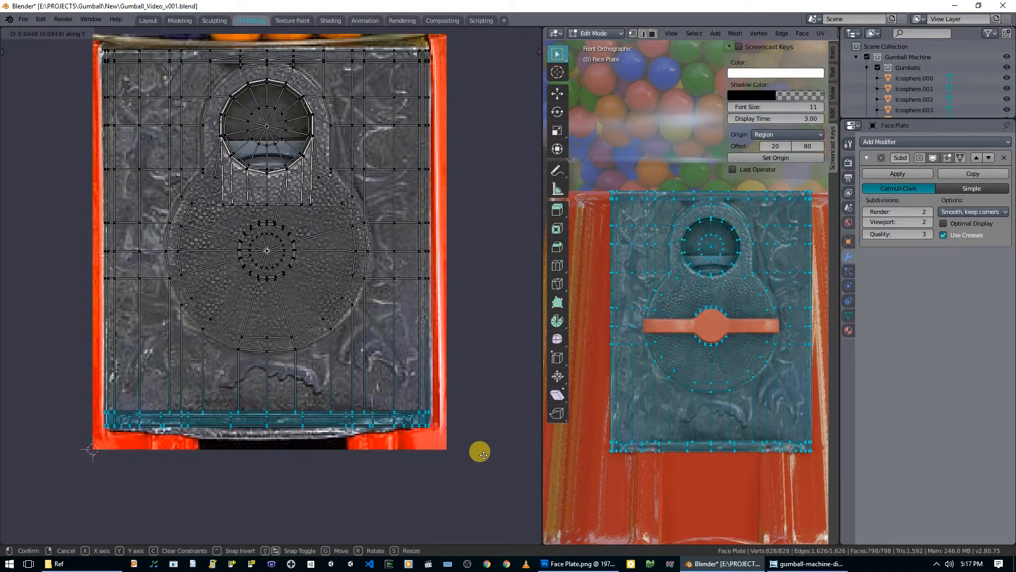
{"action": "left_click", "coordinate": [487, 454]}
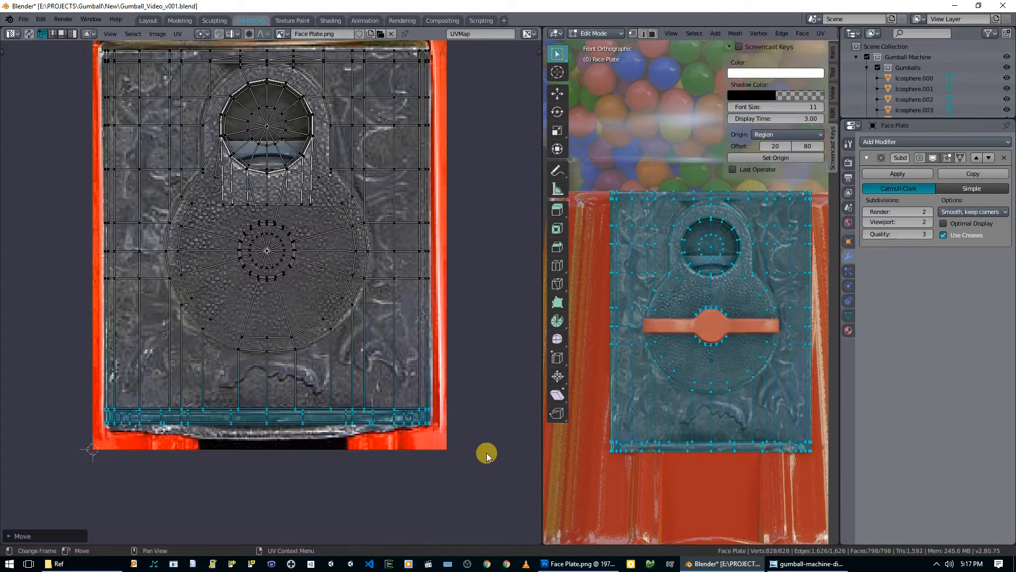
Return to Object Mode and inspect the textured face plate and its edges from an angle.
{"action": "middle_click_drag", "start_coordinate": [730, 356], "coordinate": [636, 424]}
{"action": "key", "text": "Tab"}
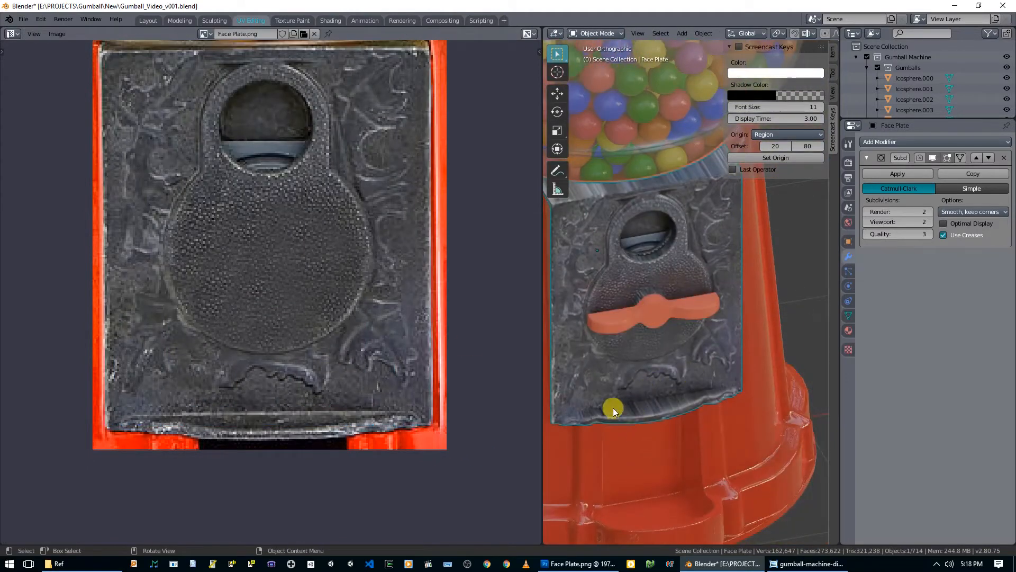
{"action": "middle_click_drag", "start_coordinate": [602, 358], "coordinate": [570, 350]}
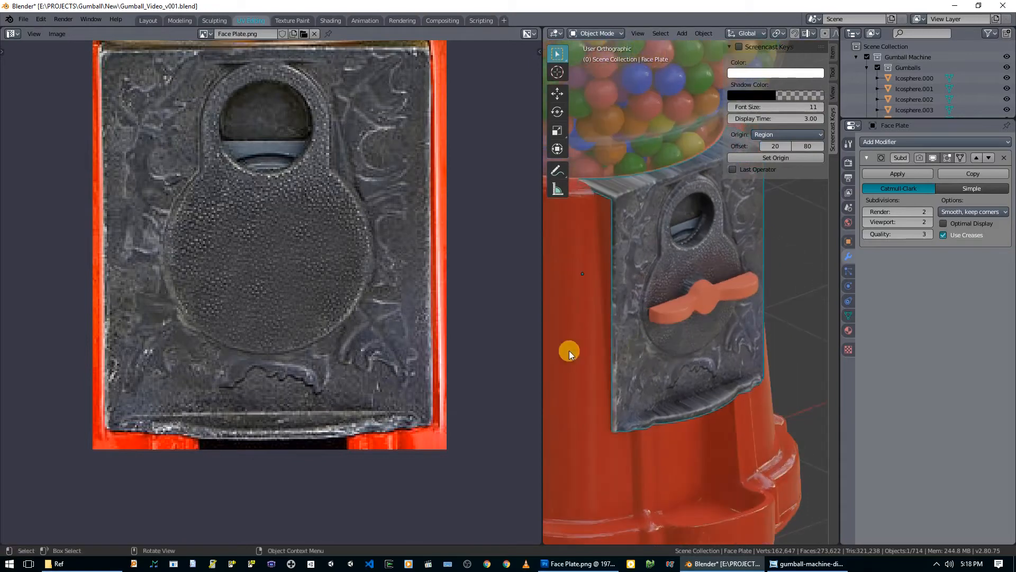
{"action": "scroll", "coordinate": [284, 260], "scroll_direction": "down", "scroll_amount": 1}
{"action": "scroll", "coordinate": [284, 260], "scroll_direction": "down", "scroll_amount": 3}
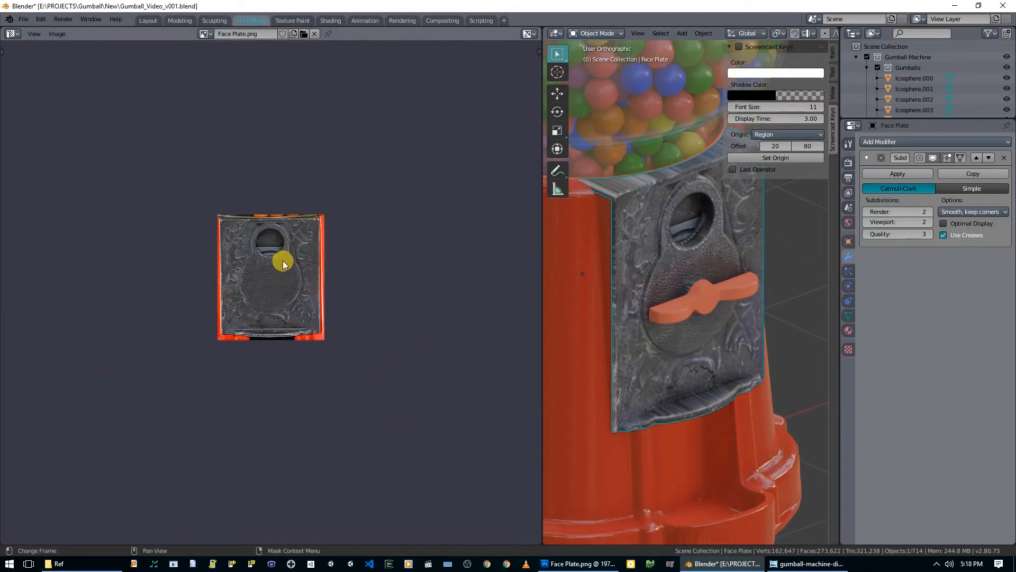
Put the face plate in Edit Mode with nothing selected, shown see-through in solid shading from the right side.
{"action": "scroll", "coordinate": [283, 260], "scroll_direction": "up", "scroll_amount": 3}
{"action": "key", "text": "Tab"}
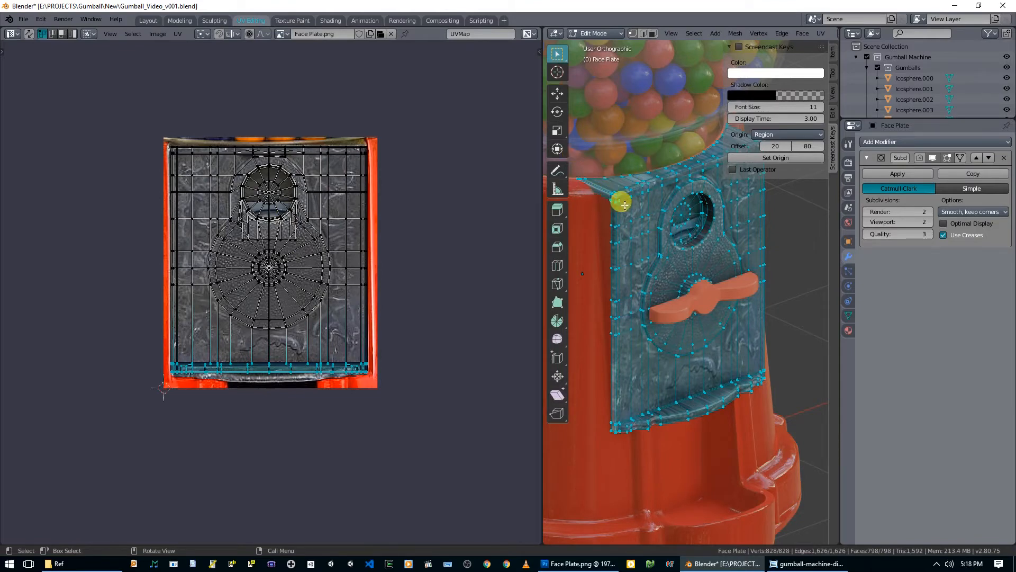
{"action": "mouse_move", "coordinate": [655, 206]}
{"action": "middle_mouse_down"}
{"action": "mouse_move", "coordinate": [697, 206]}
{"action": "mouse_move", "coordinate": [656, 210]}
{"action": "middle_mouse_up"}
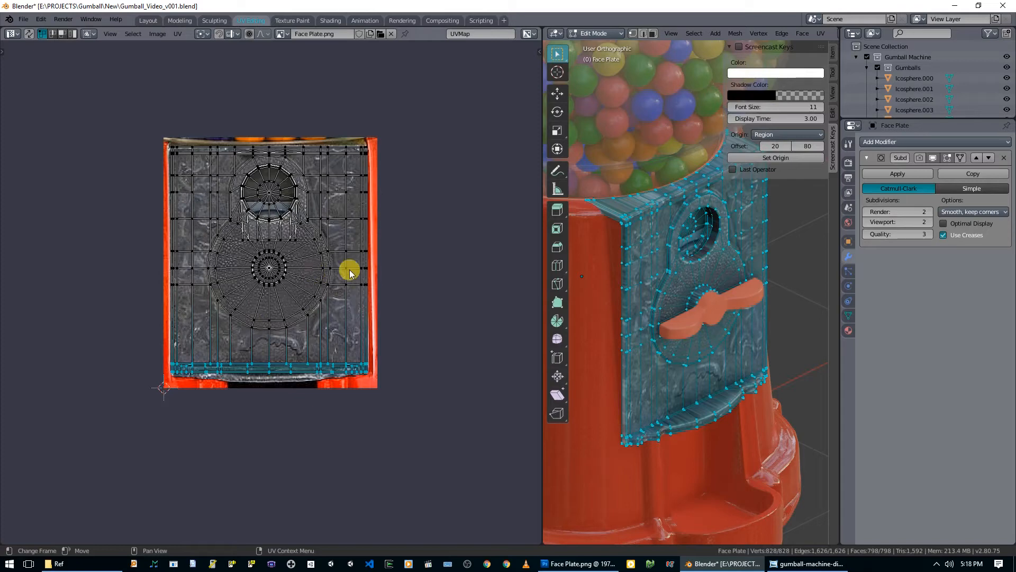
{"action": "scroll", "coordinate": [661, 229], "scroll_direction": "up", "scroll_amount": 3}
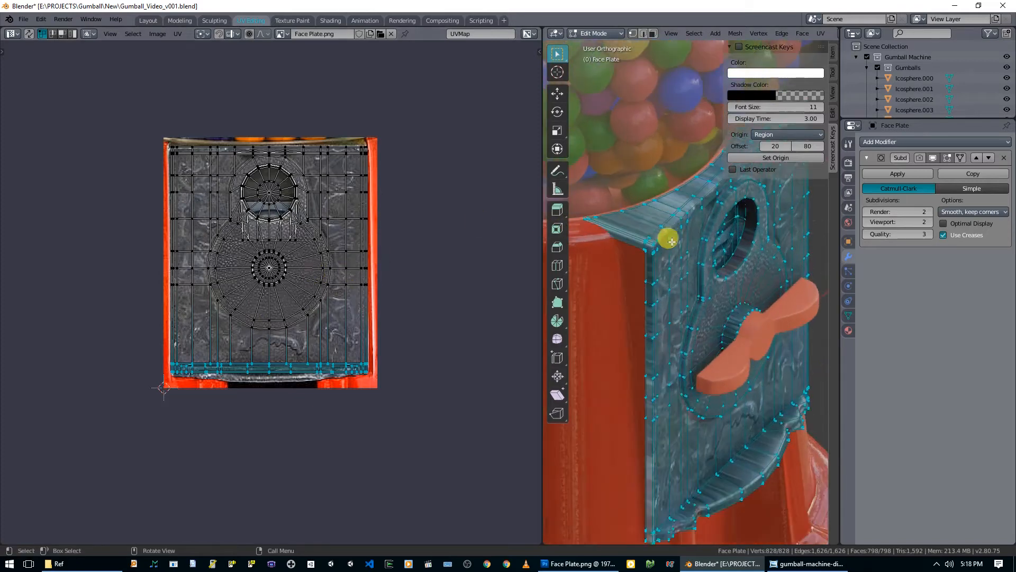
{"action": "scroll", "coordinate": [670, 242], "scroll_direction": "down", "scroll_amount": 2}
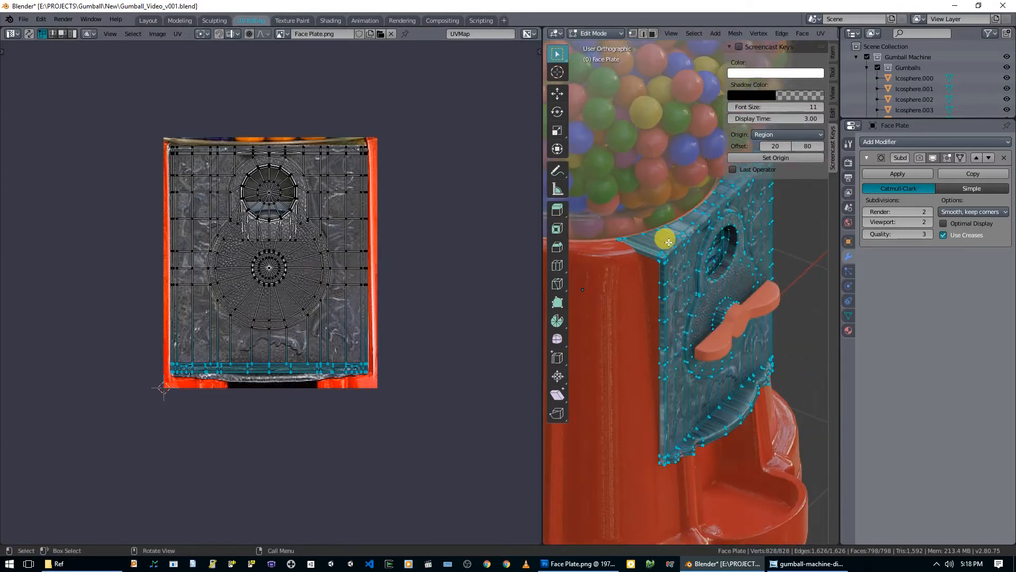
{"action": "key", "text": "KP_3"}
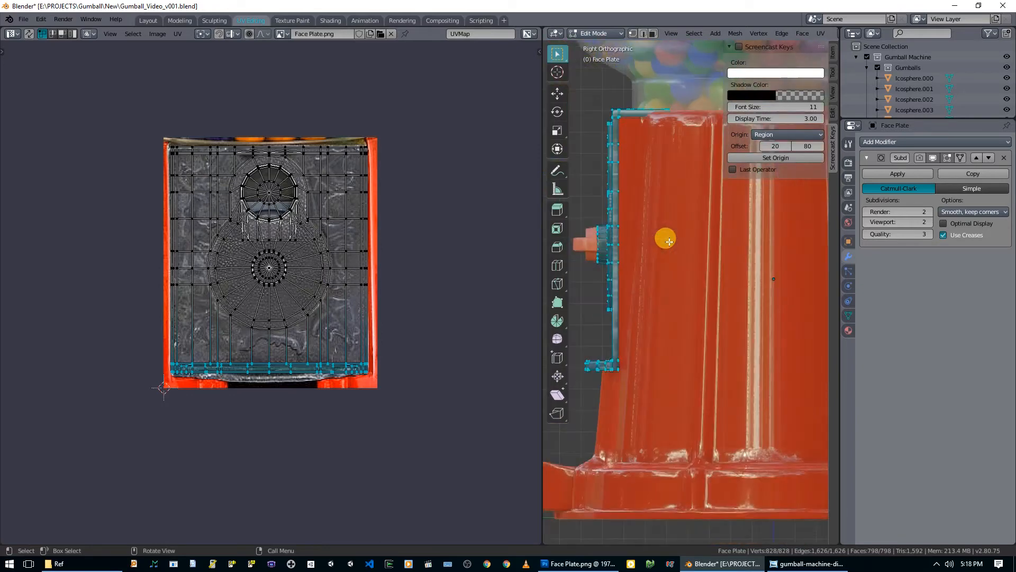
{"action": "middle_click_drag", "start_coordinate": [666, 255], "coordinate": [714, 256], "text": "shift"}
{"action": "key", "text": "z"}
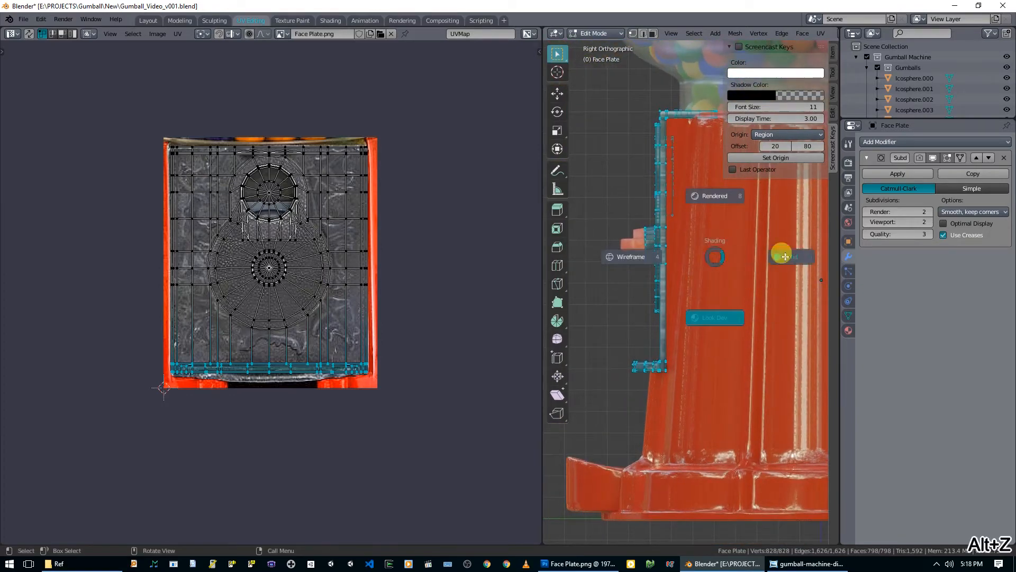
{"action": "key", "text": "alt+a"}
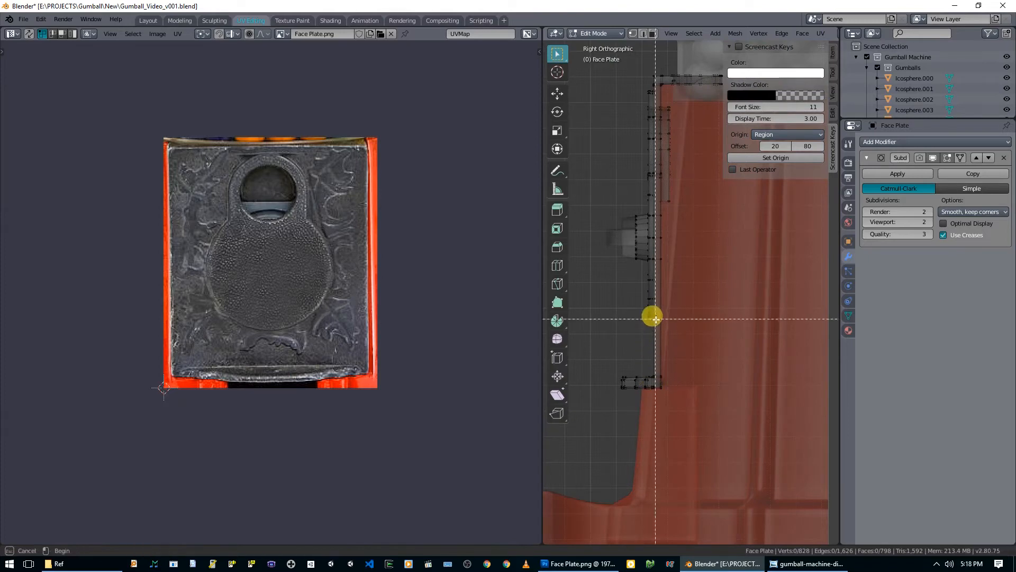
Box-select the plate's raised front geometry in the right side view and hide it.
{"action": "middle_click_drag", "start_coordinate": [586, 70], "coordinate": [586, 64]}
{"action": "key", "text": "KP_3"}
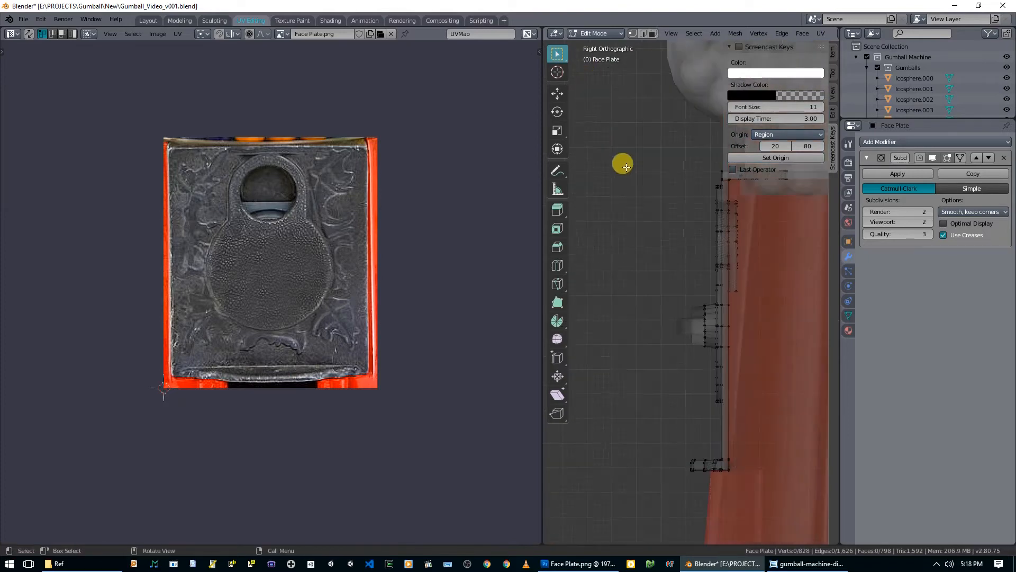
{"action": "scroll", "coordinate": [708, 420], "scroll_direction": "up", "scroll_amount": 3}
{"action": "key", "text": "b"}
{"action": "left_click_drag", "start_coordinate": [715, 375], "coordinate": [648, 195]}
{"action": "scroll", "coordinate": [668, 208], "scroll_direction": "up", "scroll_amount": 3}
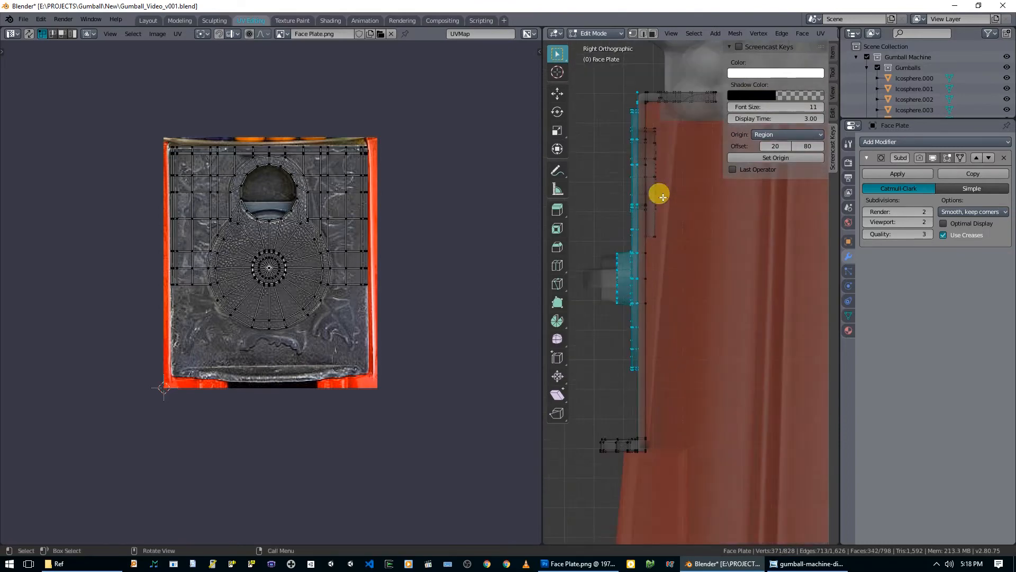
{"action": "key", "text": "h"}
In face select mode, select the face loop around the lower lip's outer rim and show it in textured shading.
{"action": "mouse_move", "coordinate": [657, 255]}
{"action": "middle_mouse_down"}
{"action": "mouse_move", "coordinate": [665, 181]}
{"action": "mouse_move", "coordinate": [662, 261]}
{"action": "mouse_move", "coordinate": [681, 293]}
{"action": "mouse_move", "coordinate": [659, 308]}
{"action": "mouse_move", "coordinate": [709, 241]}
{"action": "mouse_move", "coordinate": [688, 205]}
{"action": "middle_mouse_up"}
{"action": "key", "text": "3"}
{"action": "key", "text": "alt+z"}
{"action": "left_click", "coordinate": [678, 203], "text": "alt"}
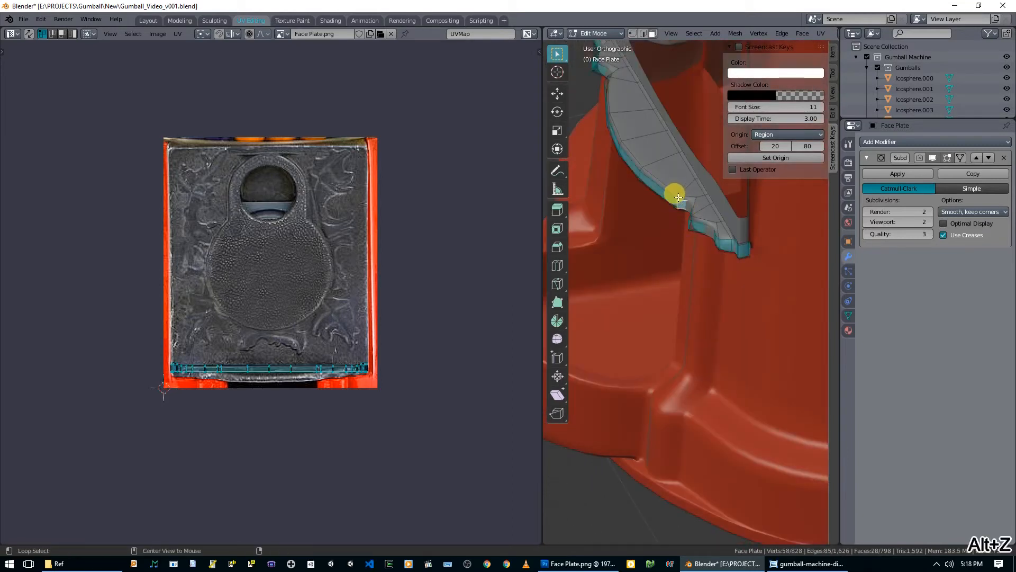
{"action": "middle_click_drag", "start_coordinate": [679, 200], "coordinate": [672, 198]}
{"action": "key", "text": "z"}
{"action": "left_click", "coordinate": [681, 256]}
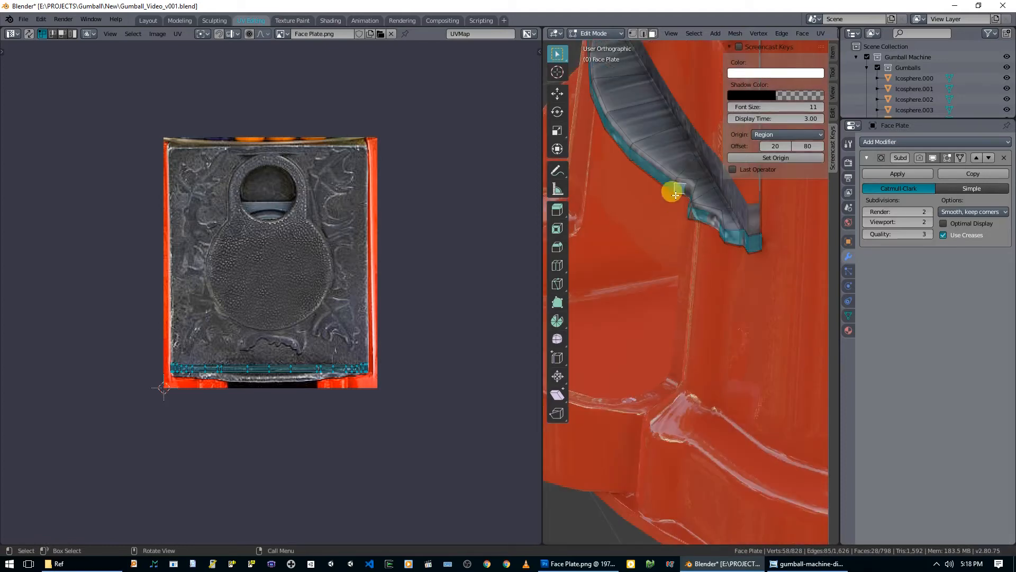
Check the lower lip's rim selection in see-through solid shading and hide the selected rim faces.
{"action": "middle_click_drag", "start_coordinate": [672, 156], "coordinate": [674, 139]}
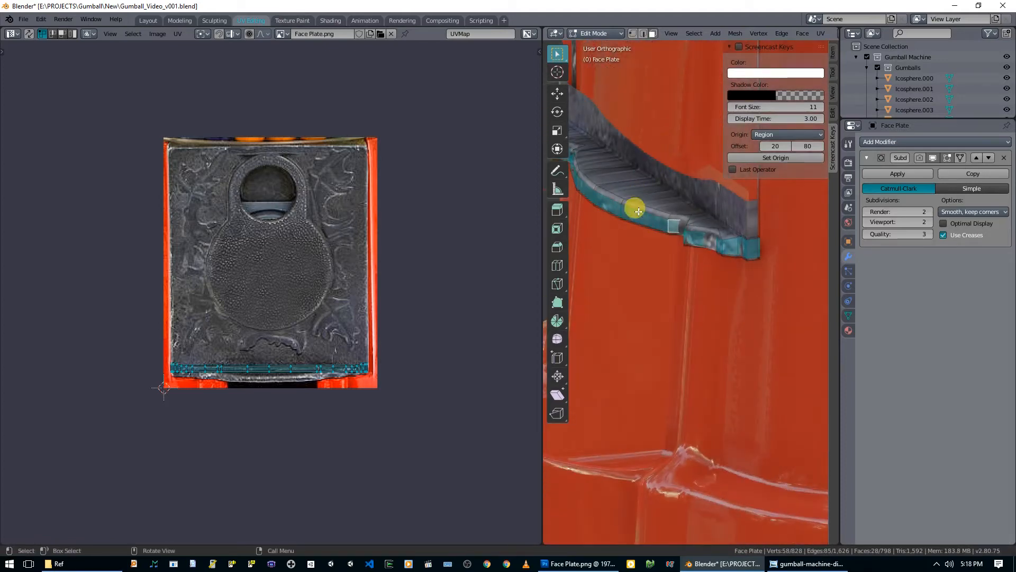
{"action": "mouse_move", "coordinate": [641, 216]}
{"action": "middle_mouse_down"}
{"action": "mouse_move", "coordinate": [649, 163]}
{"action": "mouse_move", "coordinate": [643, 226]}
{"action": "middle_mouse_up"}
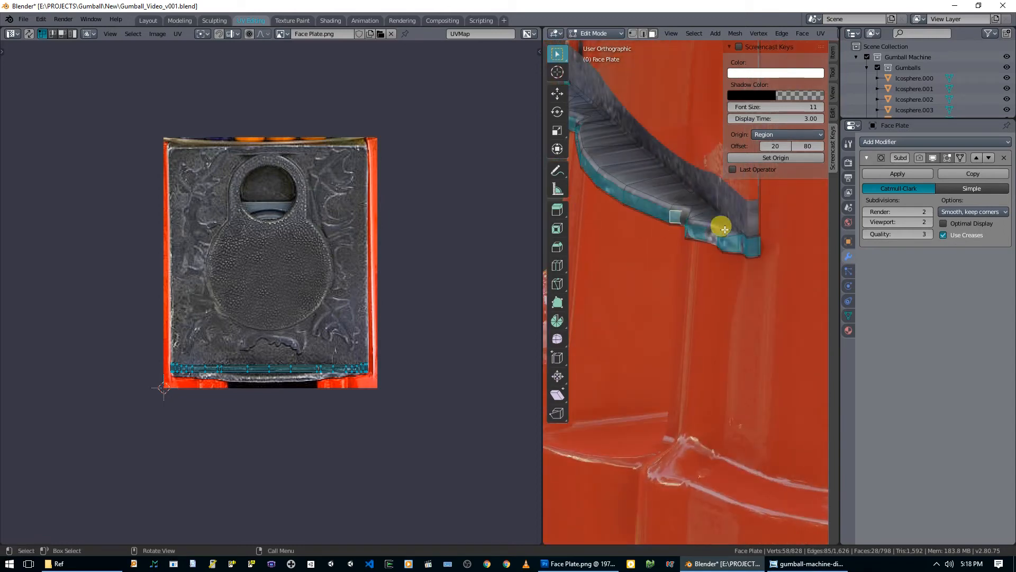
{"action": "middle_click_drag", "start_coordinate": [754, 246], "coordinate": [650, 262]}
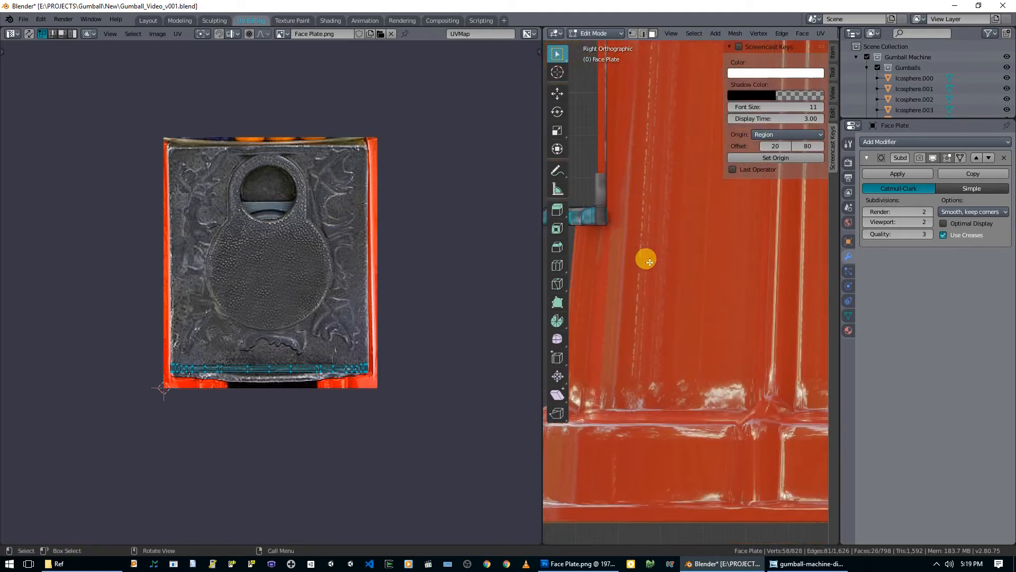
{"action": "key", "text": "alt+z"}
{"action": "key", "text": "z"}
{"action": "left_click", "coordinate": [715, 301]}
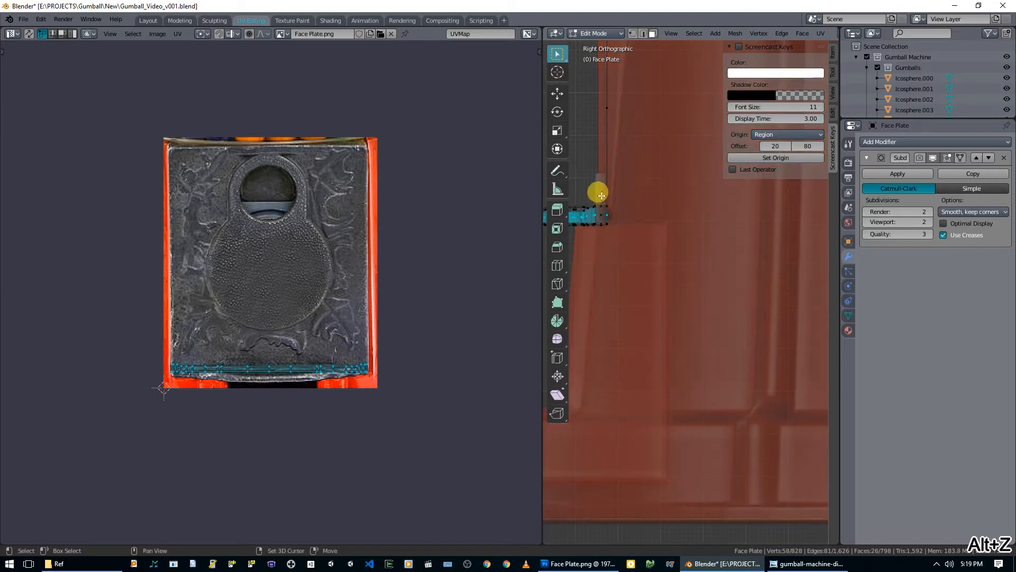
{"action": "middle_click_drag", "start_coordinate": [628, 252], "coordinate": [709, 223]}
{"action": "key", "text": "h"}
{"action": "key", "text": "alt+z"}
Select the linked leftover geometry behind the plate's round opening and hide it.
{"action": "middle_click_drag", "start_coordinate": [683, 153], "coordinate": [744, 316], "text": "shift"}
{"action": "scroll", "coordinate": [631, 256], "scroll_direction": "up", "scroll_amount": 1}
{"action": "key", "text": "KP_3"}
{"action": "middle_click_drag", "start_coordinate": [714, 242], "coordinate": [741, 234]}
{"action": "key", "text": "l"}
{"action": "key", "text": "h"}
{"action": "middle_click_drag", "start_coordinate": [676, 211], "coordinate": [705, 234]}
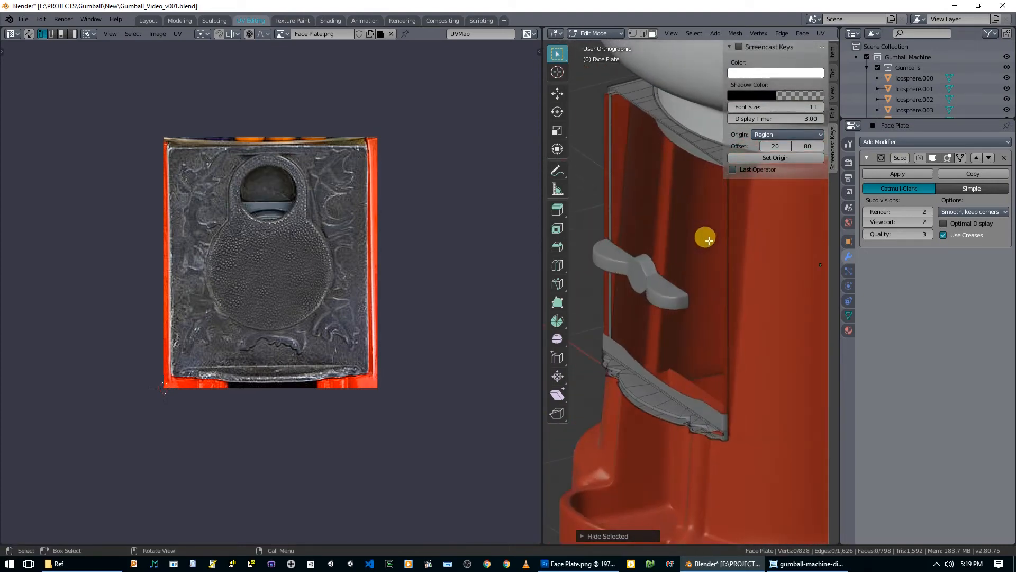
Select all the remaining visible edge faces and project their UVs from the top view with Project From View.
{"action": "key", "text": "alt+h"}
{"action": "key", "text": "KP_7"}
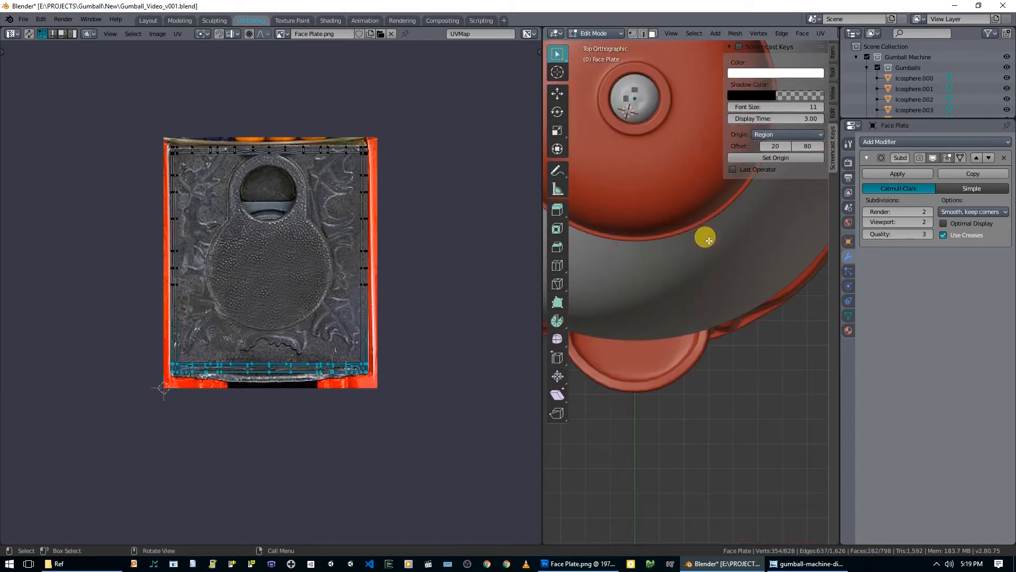
{"action": "scroll", "coordinate": [658, 363], "scroll_direction": "down", "scroll_amount": 4}
{"action": "middle_click_drag", "start_coordinate": [659, 362], "coordinate": [648, 274]}
{"action": "scroll", "coordinate": [648, 234], "scroll_direction": "up", "scroll_amount": 4}
{"action": "key", "text": "KP_7"}
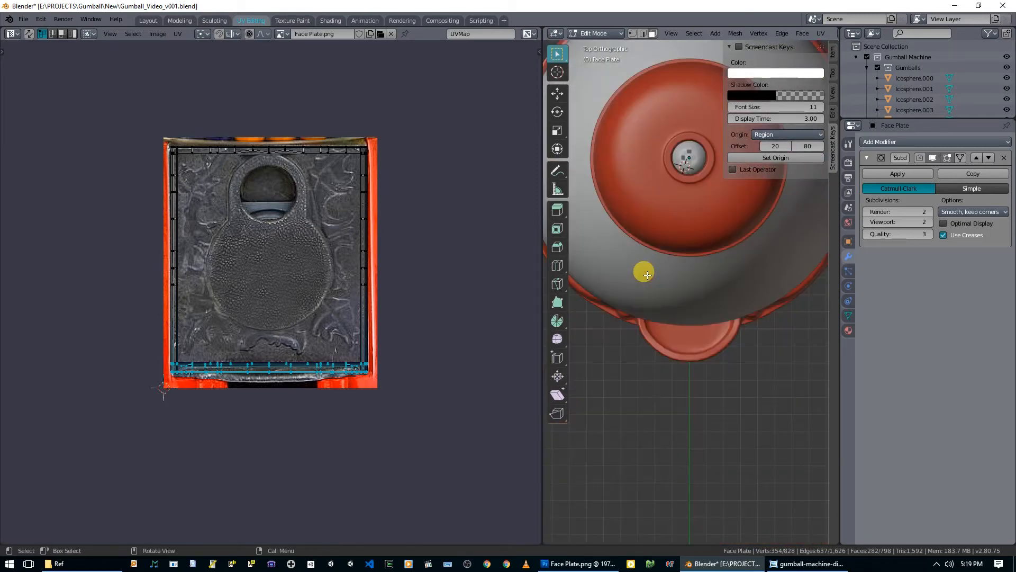
{"action": "key", "text": "u"}
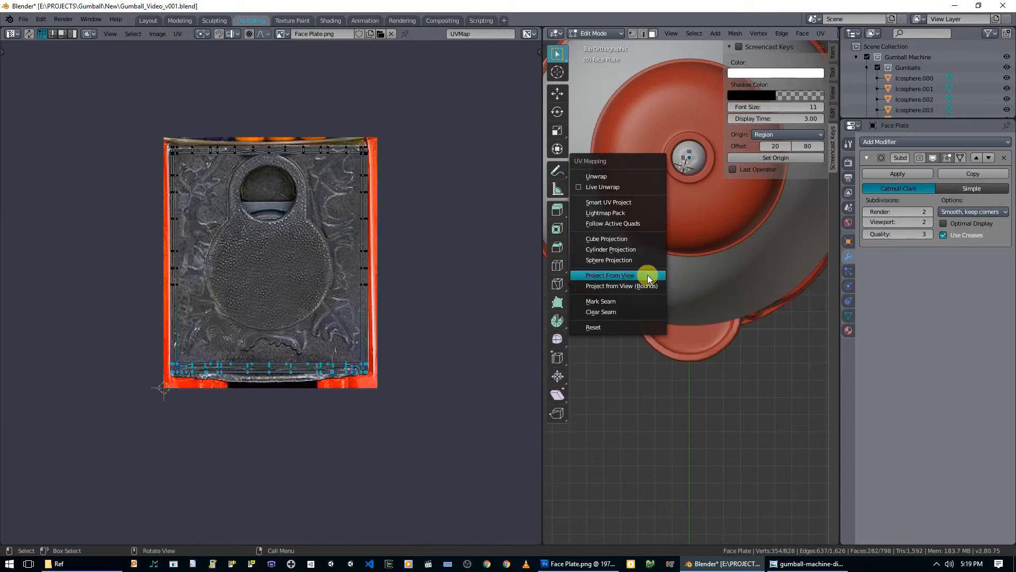
{"action": "left_click", "coordinate": [647, 275]}
Move the projected UVs onto the dark metal just above the image's lower lip and scale them down slightly.
{"action": "scroll", "coordinate": [266, 268], "scroll_direction": "up", "scroll_amount": 2}
{"action": "key", "text": "a"}
{"action": "key", "text": "g"}
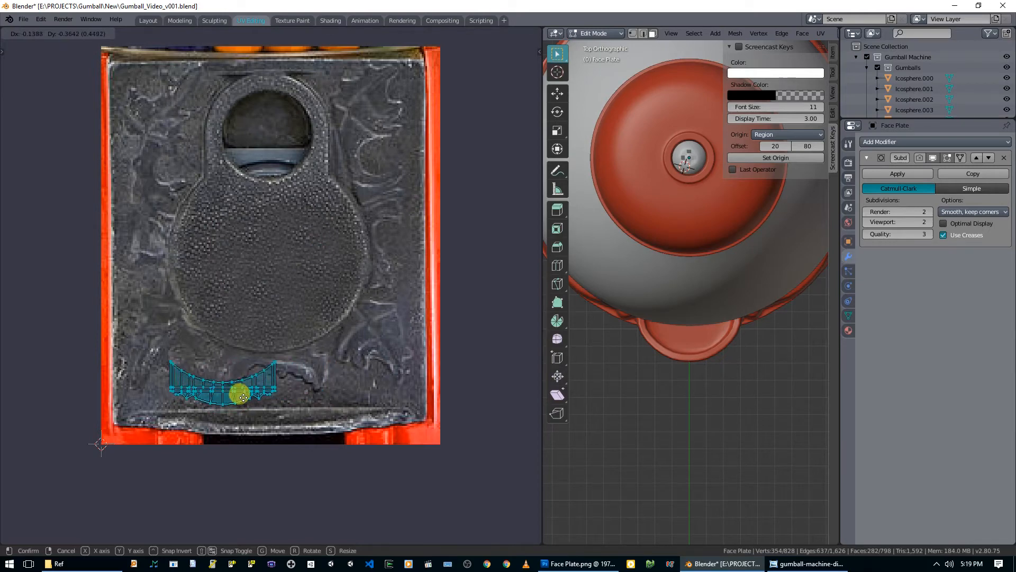
{"action": "left_click", "coordinate": [210, 401]}
{"action": "key", "text": "s"}
{"action": "left_click", "coordinate": [302, 397]}
{"action": "key", "text": "g"}
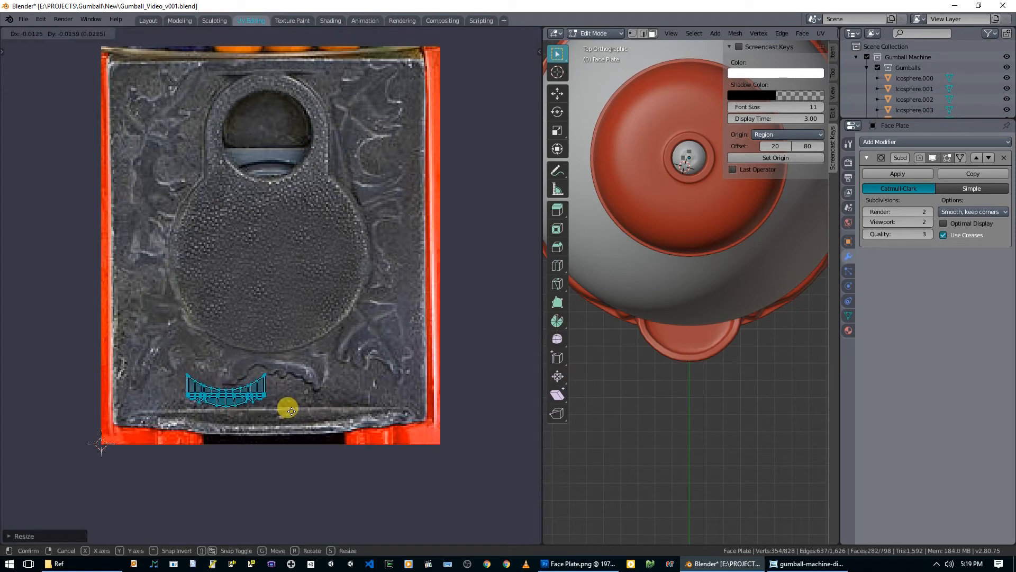
{"action": "left_click", "coordinate": [285, 409]}
Return to Object Mode and examine the face plate's upper and lower edges in textured shading.
{"action": "key", "text": "Tab"}
{"action": "middle_click_drag", "start_coordinate": [679, 327], "coordinate": [681, 271]}
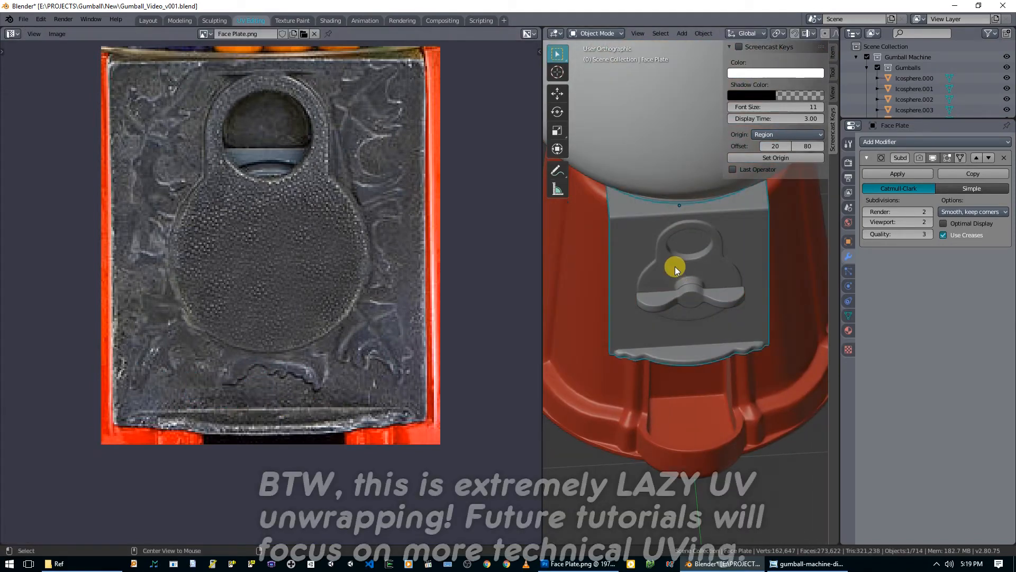
{"action": "key", "text": "alt+z"}
{"action": "key", "text": "z"}
{"action": "left_click", "coordinate": [681, 296]}
{"action": "middle_click_drag", "start_coordinate": [666, 252], "coordinate": [624, 186]}
{"action": "scroll", "coordinate": [625, 185], "scroll_direction": "up", "scroll_amount": 3}
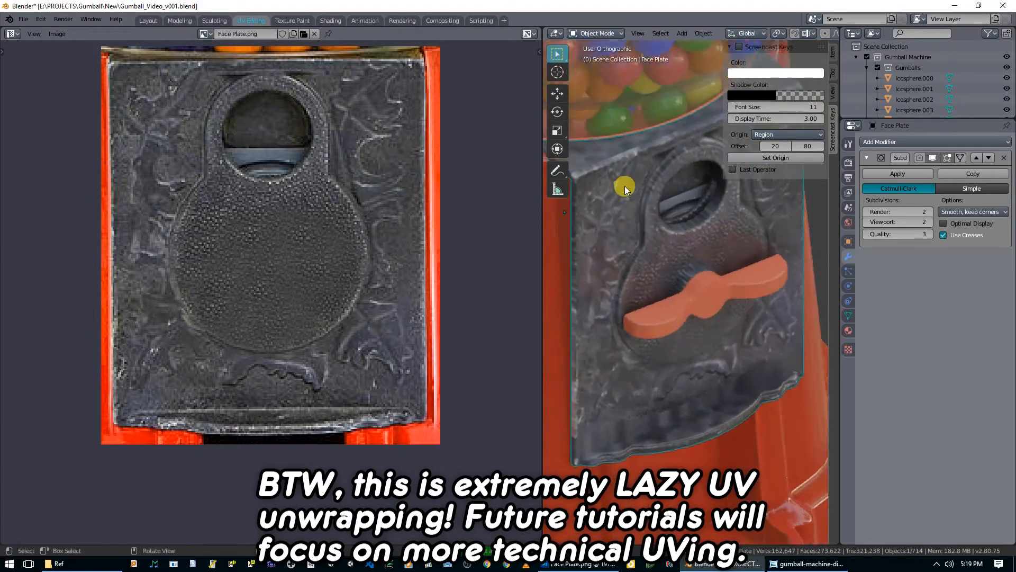
{"action": "scroll", "coordinate": [614, 158], "scroll_direction": "down", "scroll_amount": 3}
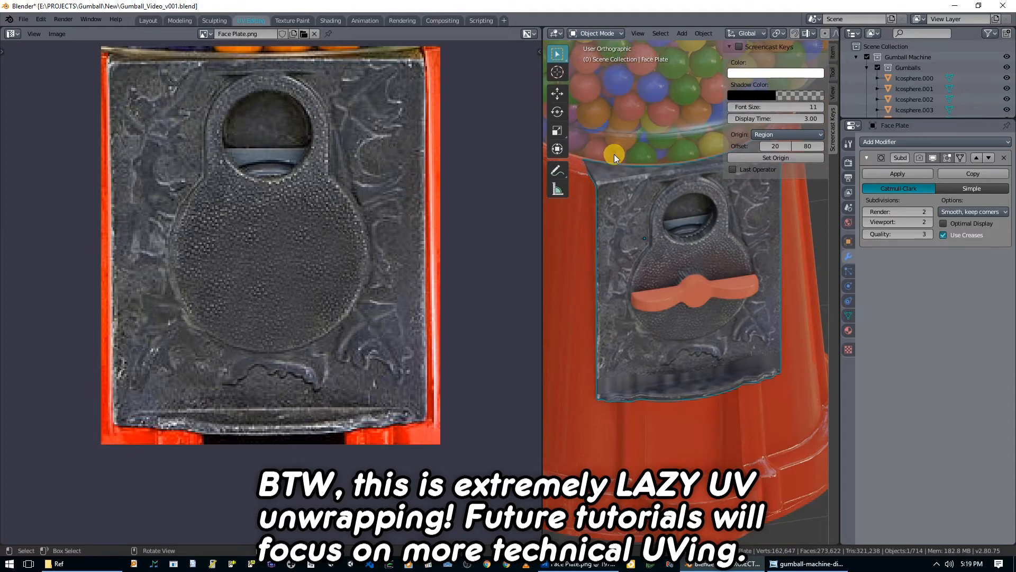
Stretch the edge UVs along X across most of the plate's width, center them just above the image's lip, and check the result.
{"action": "key", "text": "Tab"}
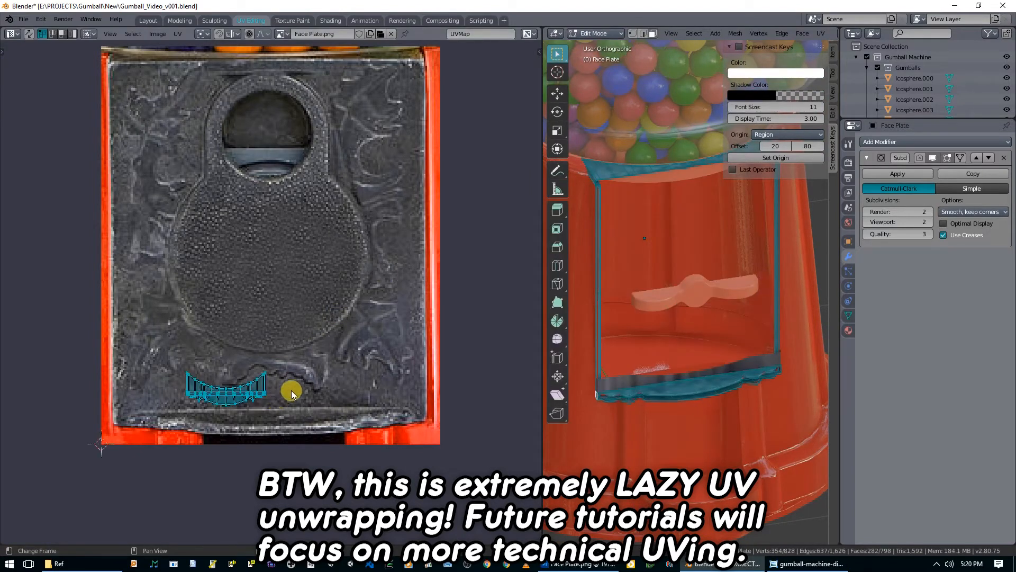
{"action": "key", "text": "s"}
{"action": "key", "text": "x"}
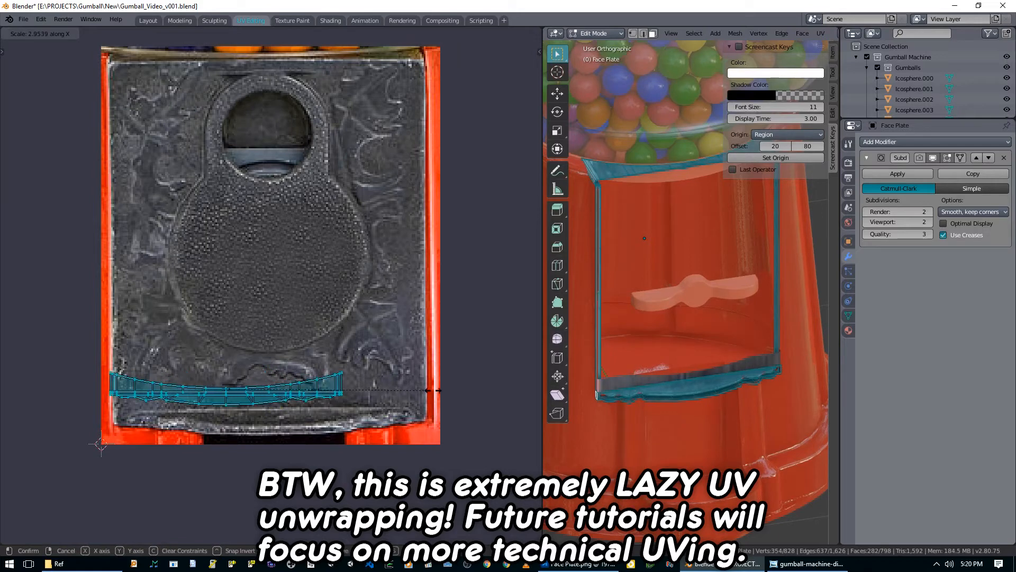
{"action": "left_click", "coordinate": [420, 390]}
{"action": "key", "text": "g"}
{"action": "key", "text": "x"}
{"action": "left_click", "coordinate": [449, 390]}
{"action": "key", "text": "g"}
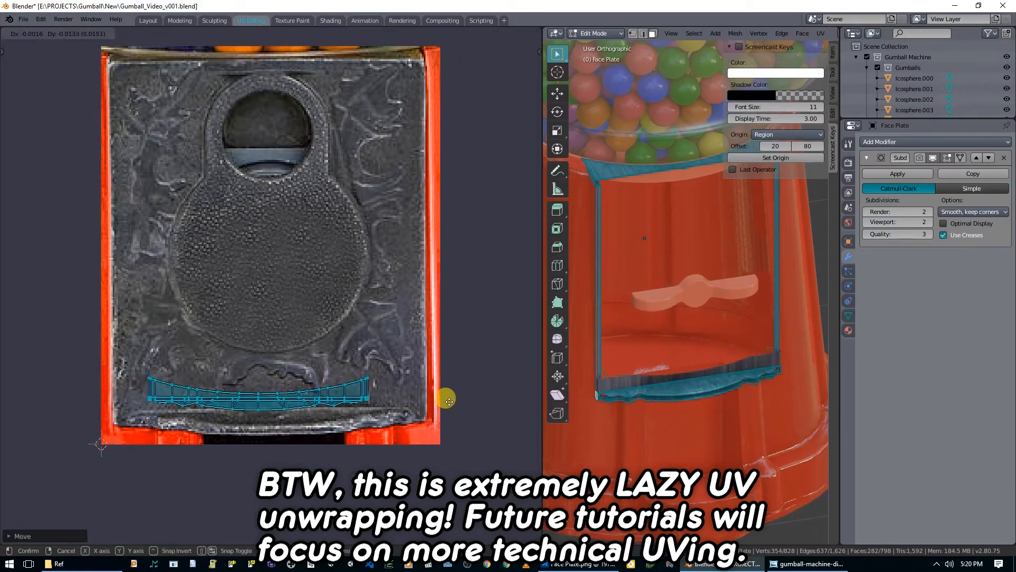
{"action": "left_click", "coordinate": [453, 401]}
{"action": "middle_click_drag", "start_coordinate": [700, 298], "coordinate": [678, 272]}
{"action": "key", "text": "Tab"}
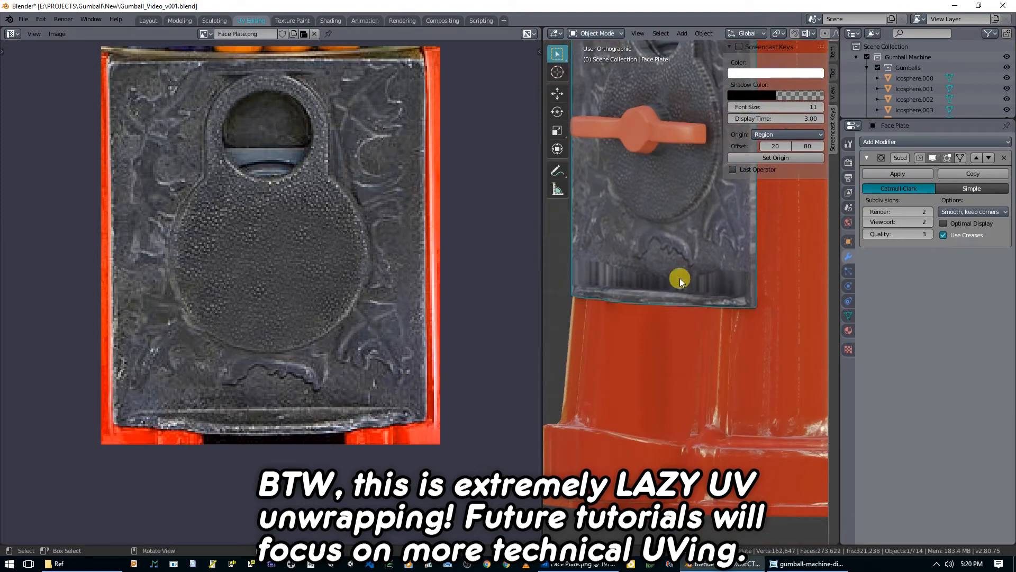
Undo the stretching, placement and top-view projection of the edge UVs.
{"action": "key", "text": "ctrl+z"}
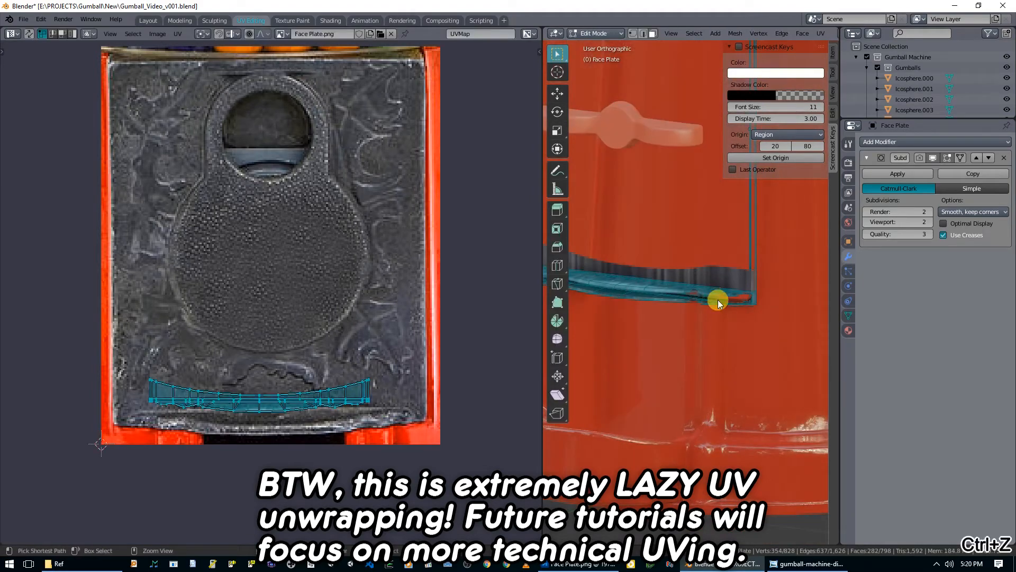
{"action": "key", "text": "ctrl+z"}
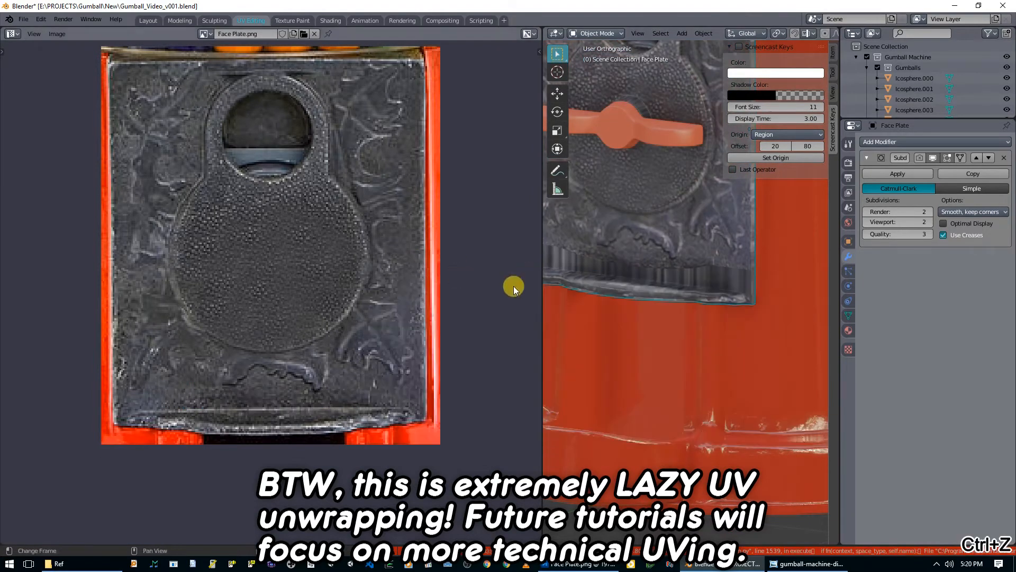
{"action": "scroll", "coordinate": [603, 289], "scroll_direction": "down", "scroll_amount": 4}
{"action": "key", "text": "Tab"}
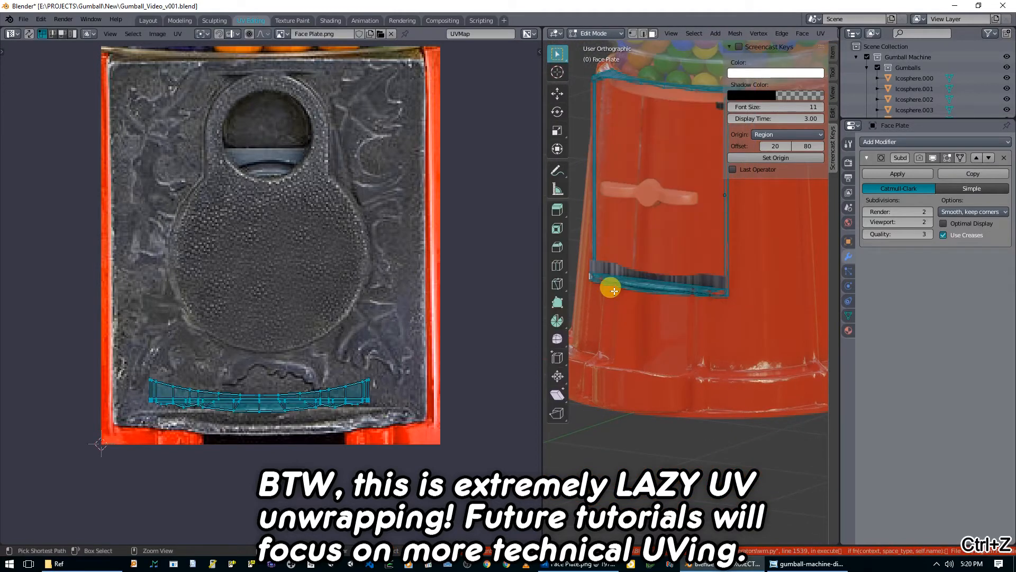
{"action": "key", "text": "ctrl+z"}
{"action": "key", "text": "ctrl+z"}
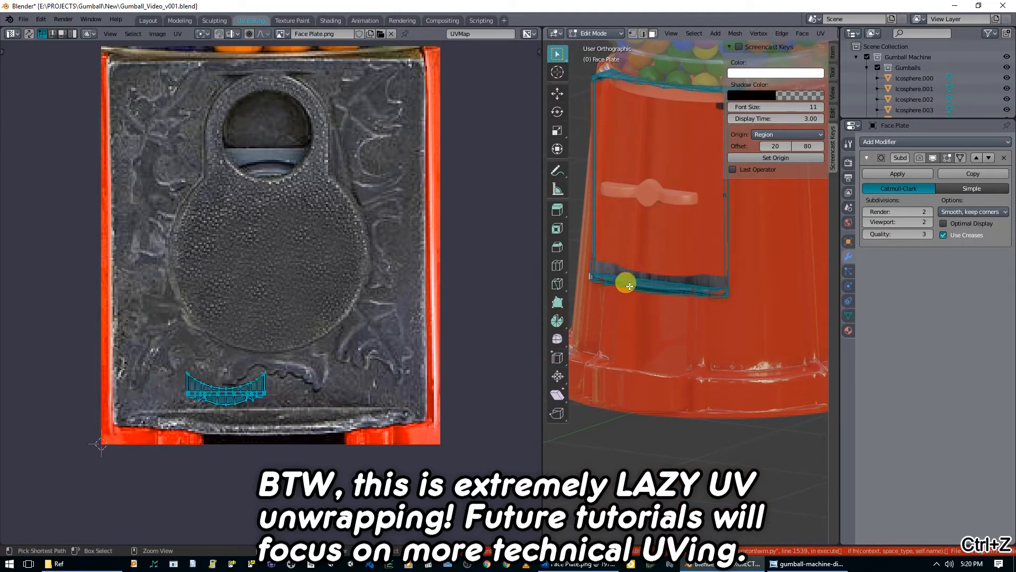
{"action": "key", "text": "Tab"}
{"action": "key", "text": "ctrl+z"}
{"action": "key", "text": "ctrl+z"}
{"action": "key", "text": "ctrl+z"}
{"action": "key", "text": "ctrl+z"}
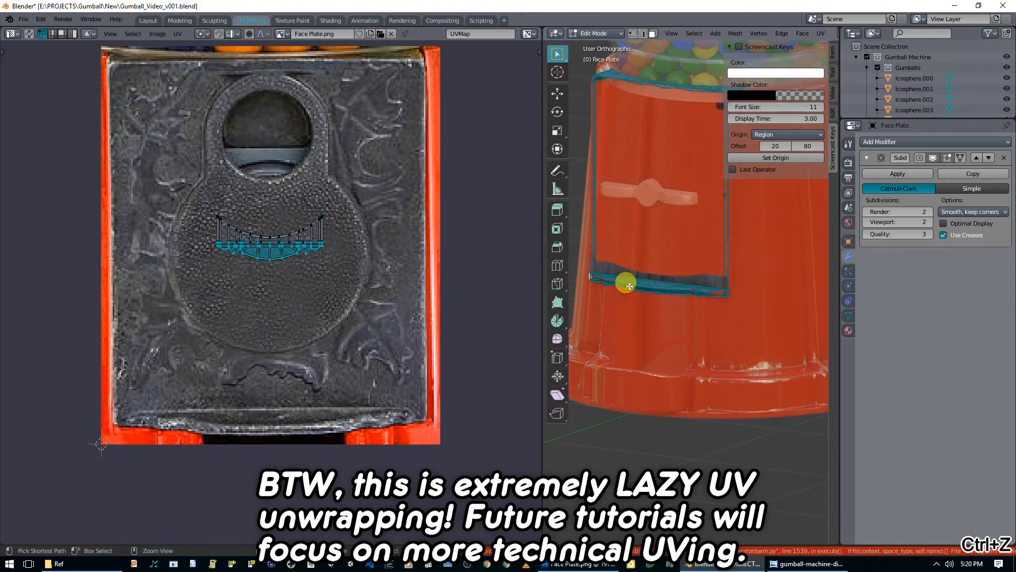
{"action": "key", "text": "ctrl+z"}
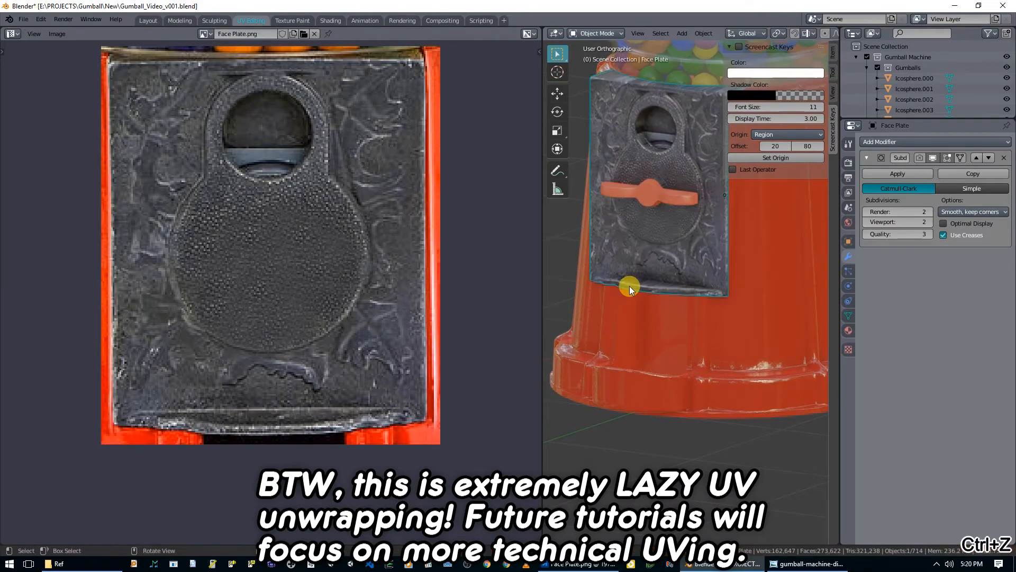
{"action": "key", "text": "ctrl+z"}
Isolate the face plate in local view, seen from an angle with its front geometry hidden.
{"action": "mouse_move", "coordinate": [630, 286]}
{"action": "middle_mouse_down"}
{"action": "mouse_move", "coordinate": [613, 277]}
{"action": "mouse_move", "coordinate": [626, 303]}
{"action": "middle_mouse_up"}
{"action": "scroll", "coordinate": [704, 288], "scroll_direction": "up", "scroll_amount": 3}
{"action": "middle_click_drag", "start_coordinate": [706, 285], "coordinate": [670, 266]}
{"action": "key", "text": "KP_Divide"}
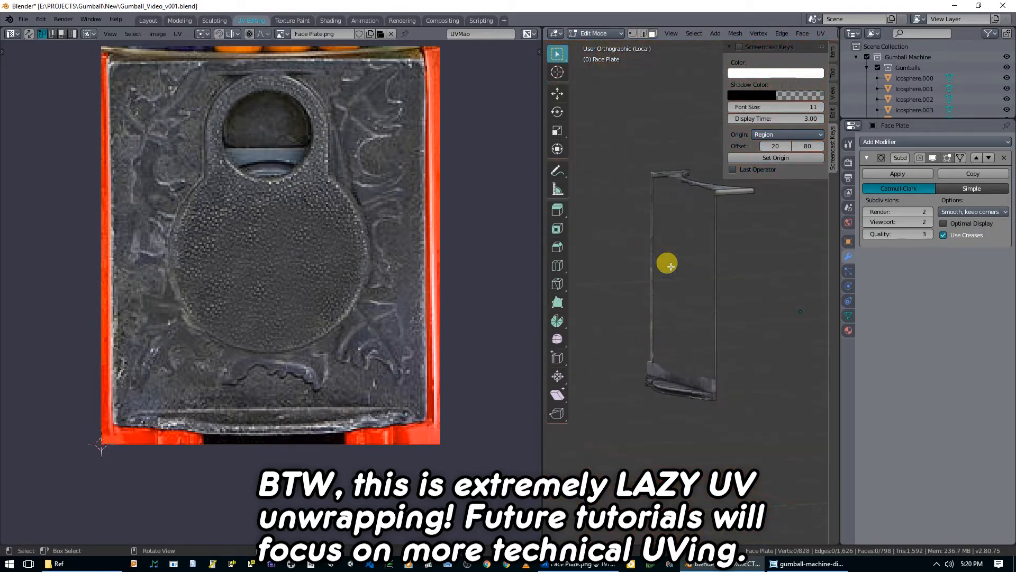
Select the geometry at the lower corner of the face plate's near side edge and hide it.
{"action": "middle_click_drag", "start_coordinate": [676, 318], "coordinate": [713, 324]}
{"action": "scroll", "coordinate": [693, 373], "scroll_direction": "up", "scroll_amount": 2}
{"action": "scroll", "coordinate": [717, 323], "scroll_direction": "up", "scroll_amount": 3}
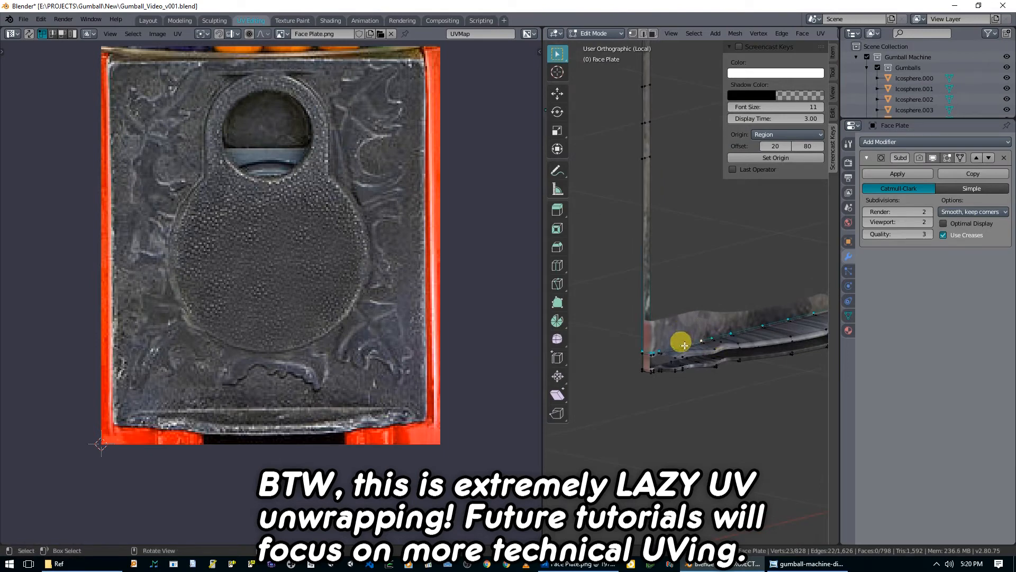
{"action": "left_click_drag", "start_coordinate": [625, 337], "coordinate": [648, 367]}
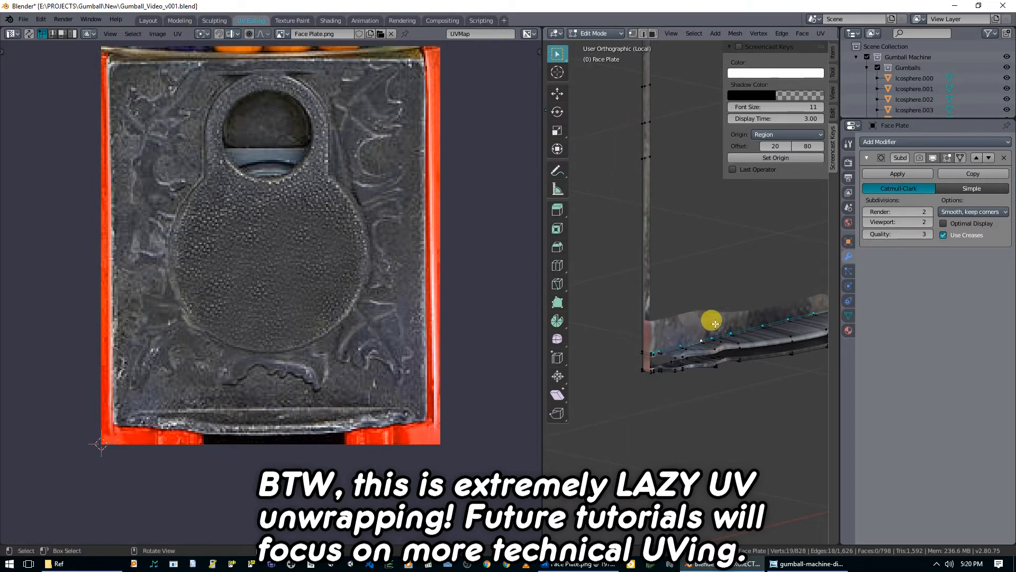
{"action": "key", "text": "h"}
{"action": "middle_click_drag", "start_coordinate": [773, 330], "coordinate": [686, 342]}
{"action": "middle_click_drag", "start_coordinate": [805, 343], "coordinate": [609, 330], "text": "shift"}
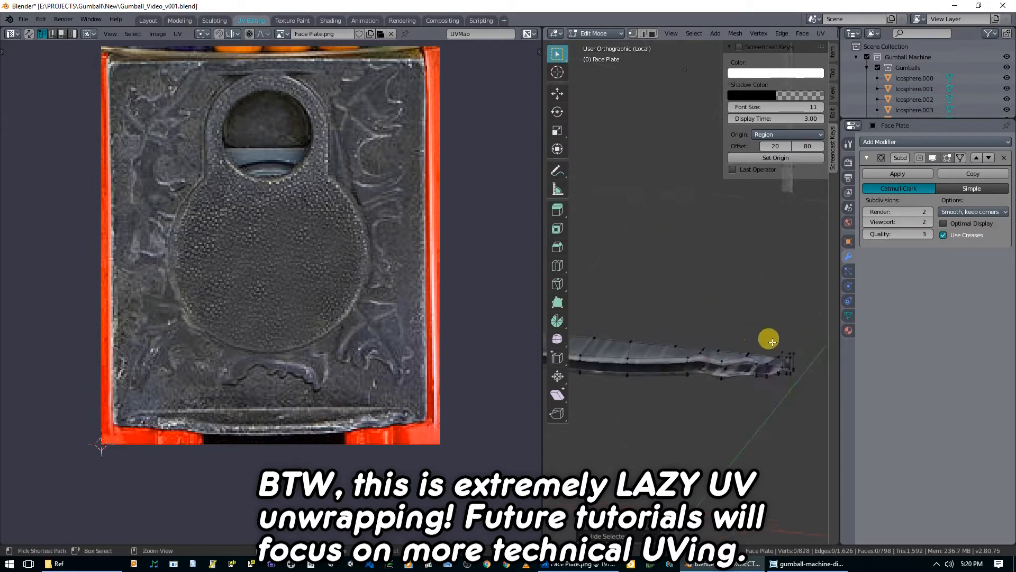
Hide the leftover geometry at the opposite lower corner and check which edge faces are still selectable.
{"action": "key", "text": "ctrl+z"}
{"action": "middle_click_drag", "start_coordinate": [778, 357], "coordinate": [720, 324], "text": "shift"}
{"action": "key", "text": "b"}
{"action": "key", "text": "h"}
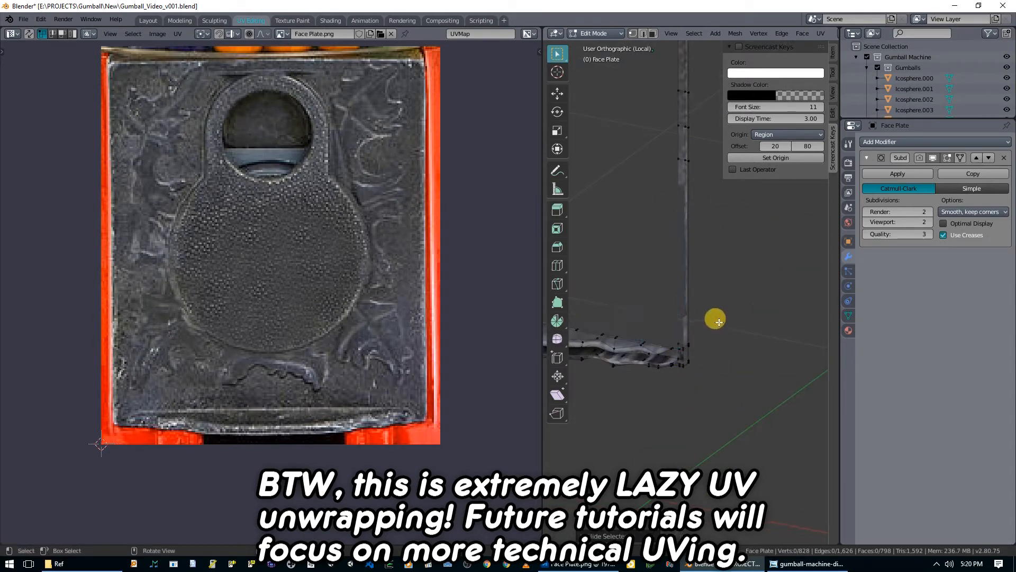
{"action": "scroll", "coordinate": [719, 321], "scroll_direction": "down", "scroll_amount": 3}
{"action": "key", "text": "a"}
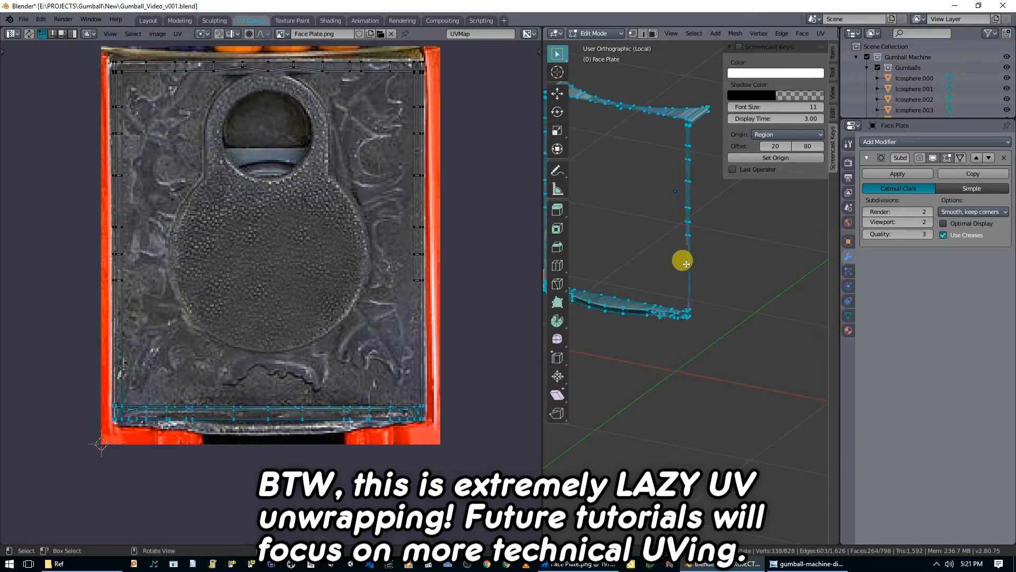
{"action": "middle_click_drag", "start_coordinate": [660, 284], "coordinate": [608, 315]}
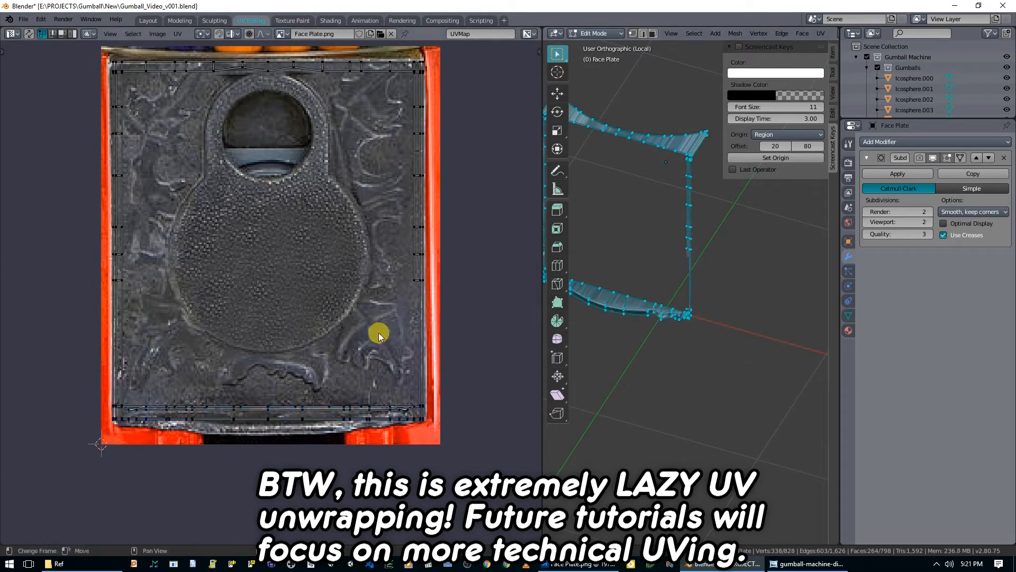
{"action": "key", "text": "alt+a"}
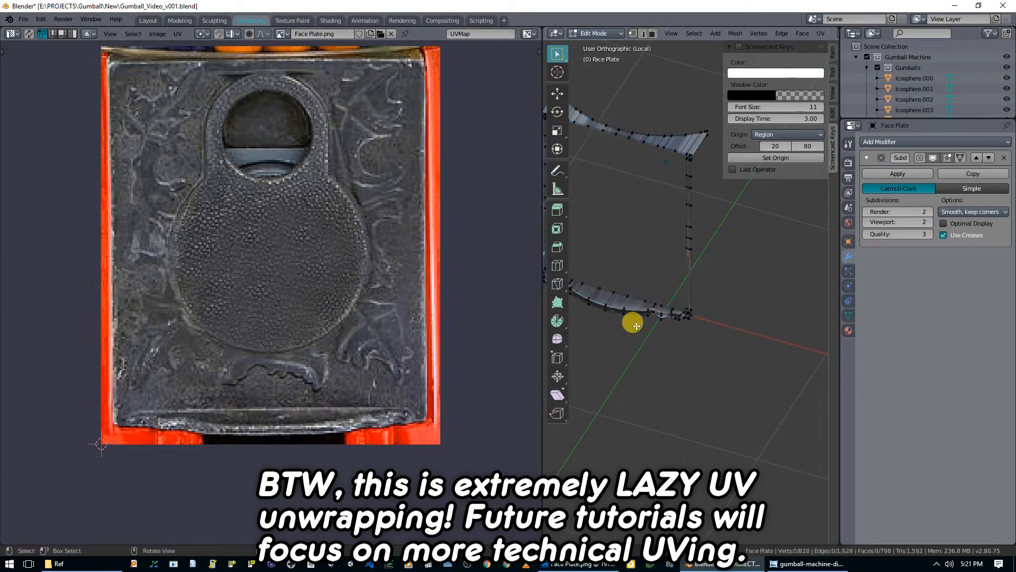
Select all visible edge faces and project their UVs from the top view.
{"action": "key", "text": "KP_7"}
{"action": "key", "text": "a"}
{"action": "key", "text": "u"}
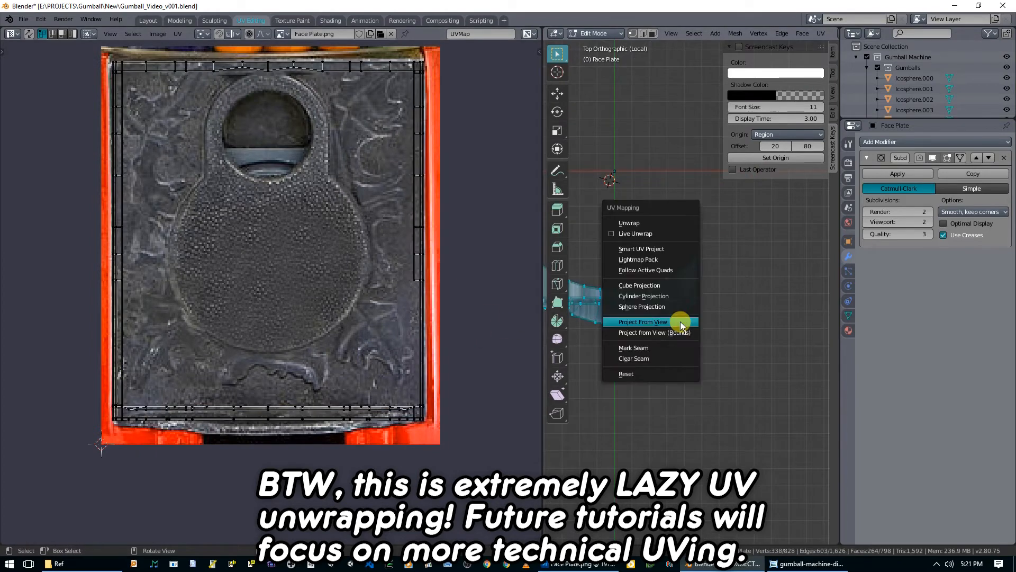
{"action": "left_click", "coordinate": [681, 322]}
Enlarge the projected edge UVs, rescale them along Y, and place them between the image's large circle and its lower lip.
{"action": "key", "text": "a"}
{"action": "key", "text": "g"}
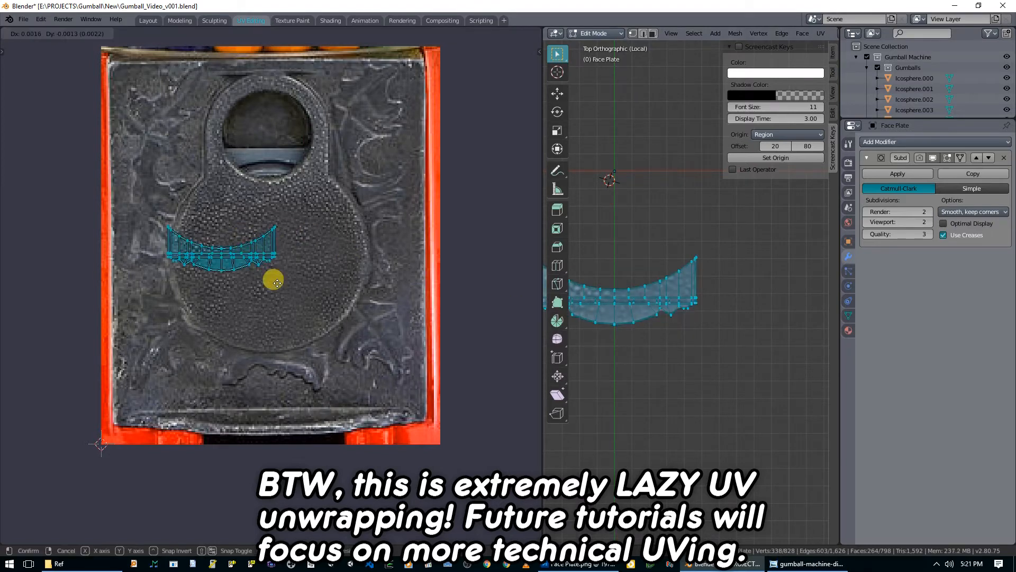
{"action": "left_click", "coordinate": [293, 373]}
{"action": "key", "text": "s"}
{"action": "left_click", "coordinate": [344, 381]}
{"action": "key", "text": "s"}
{"action": "key", "text": "y"}
{"action": "left_click", "coordinate": [343, 393]}
{"action": "key", "text": "g"}
{"action": "left_click", "coordinate": [349, 386]}
Return to Object Mode and examine the reprojected texture on the plate's upper and lower edges.
{"action": "middle_click_drag", "start_coordinate": [647, 338], "coordinate": [627, 206]}
{"action": "key", "text": "Tab"}
{"action": "scroll", "coordinate": [649, 294], "scroll_direction": "up", "scroll_amount": 3}
{"action": "middle_click_drag", "start_coordinate": [723, 302], "coordinate": [751, 272]}
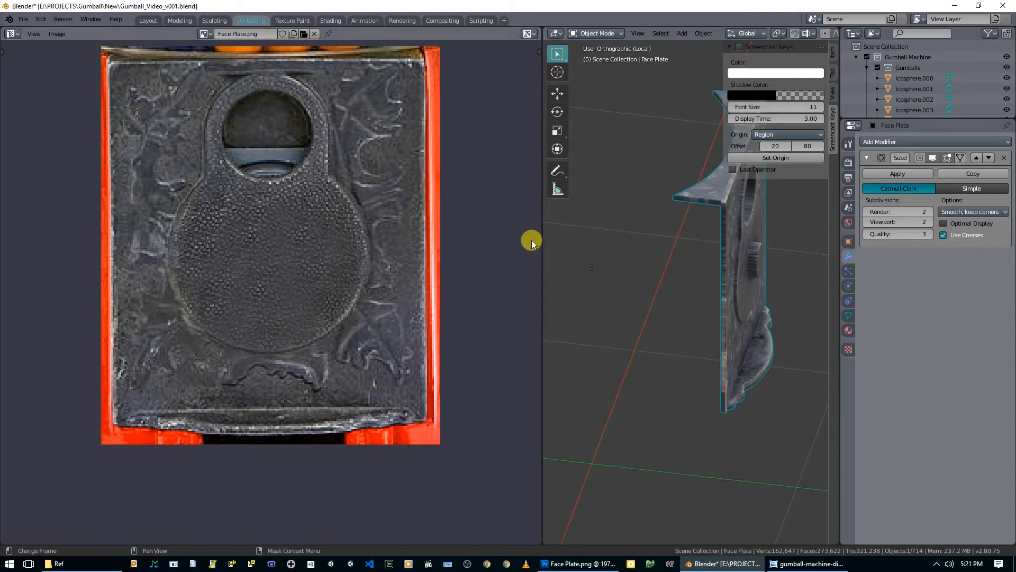
{"action": "middle_click_drag", "start_coordinate": [761, 256], "coordinate": [805, 260]}
Reveal all hidden face plate geometry in Edit Mode, clear the selection, and turn off X-ray around the central knob.
{"action": "key", "text": "Tab"}
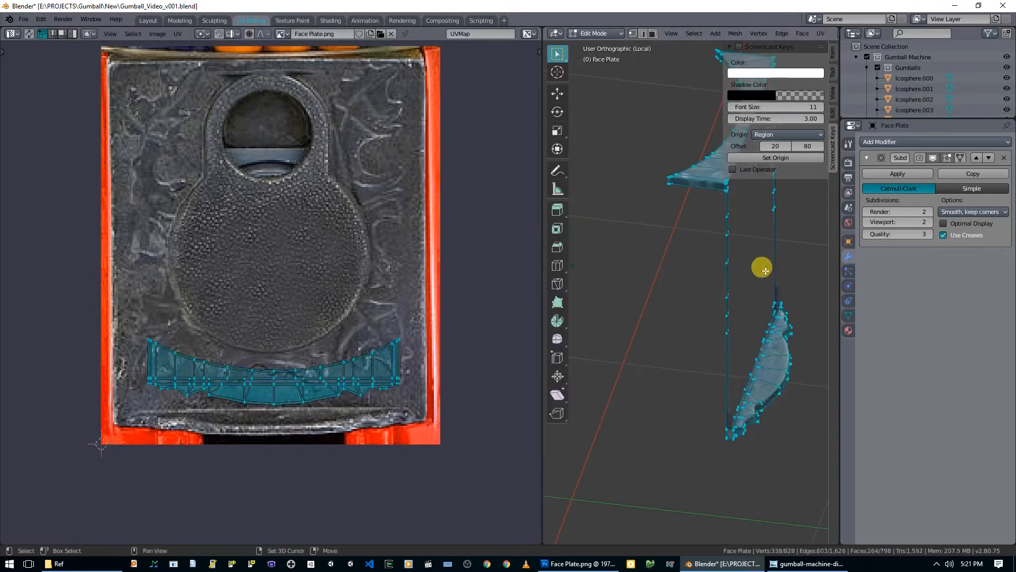
{"action": "key", "text": "alt+a"}
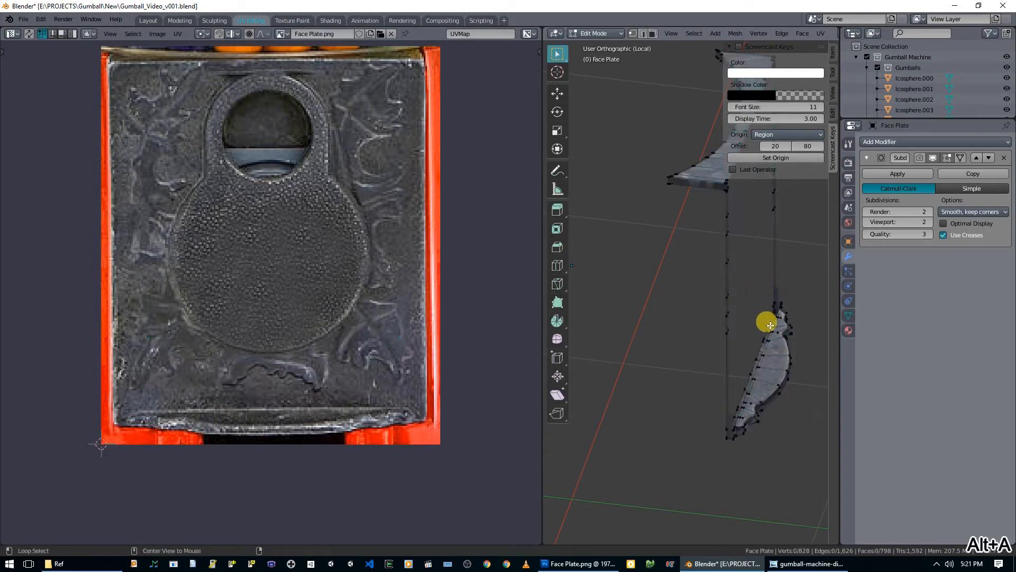
{"action": "key", "text": "alt+h"}
{"action": "middle_click_drag", "start_coordinate": [772, 291], "coordinate": [631, 308], "text": "shift"}
{"action": "key", "text": "alt+a"}
{"action": "scroll", "coordinate": [634, 260], "scroll_direction": "up", "scroll_amount": 5}
{"action": "middle_click_drag", "start_coordinate": [598, 262], "coordinate": [725, 262], "text": "shift"}
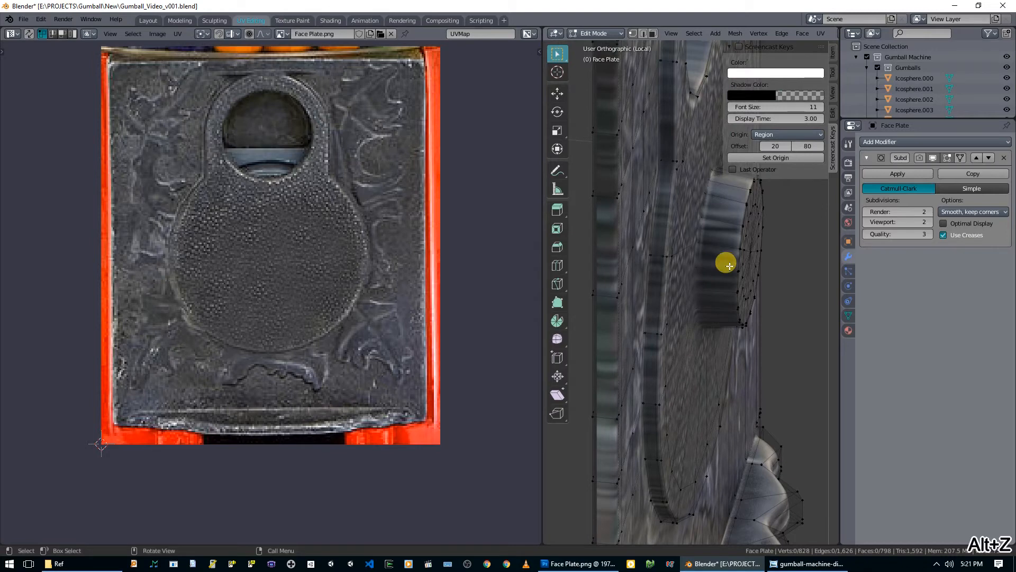
{"action": "middle_click_drag", "start_coordinate": [754, 280], "coordinate": [722, 265]}
Mark a seam on a single edge running across the central knob's side wall.
{"action": "left_click", "coordinate": [698, 254], "text": "alt"}
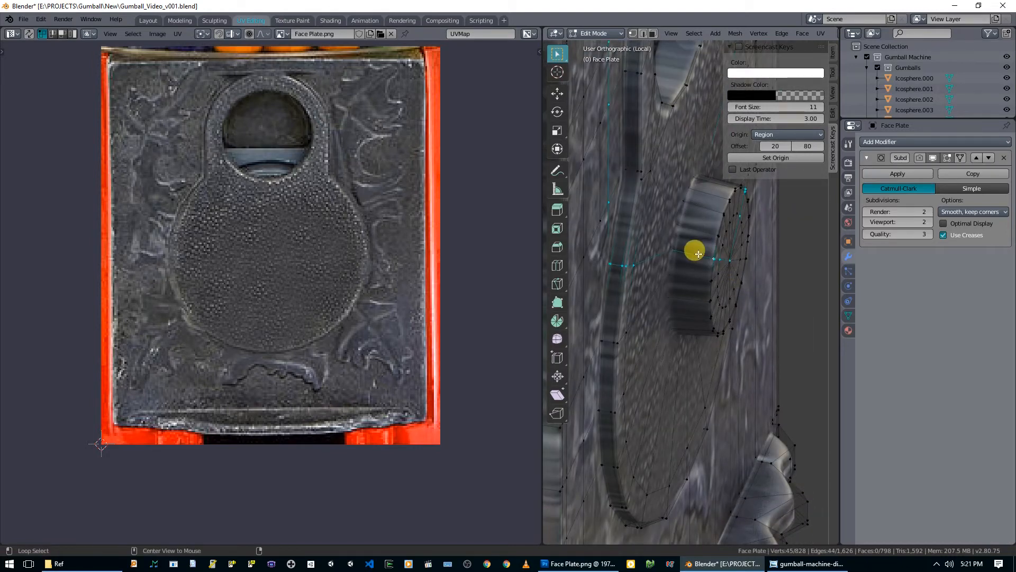
{"action": "left_click", "coordinate": [698, 254], "text": "alt"}
{"action": "middle_click_drag", "start_coordinate": [699, 253], "coordinate": [689, 208]}
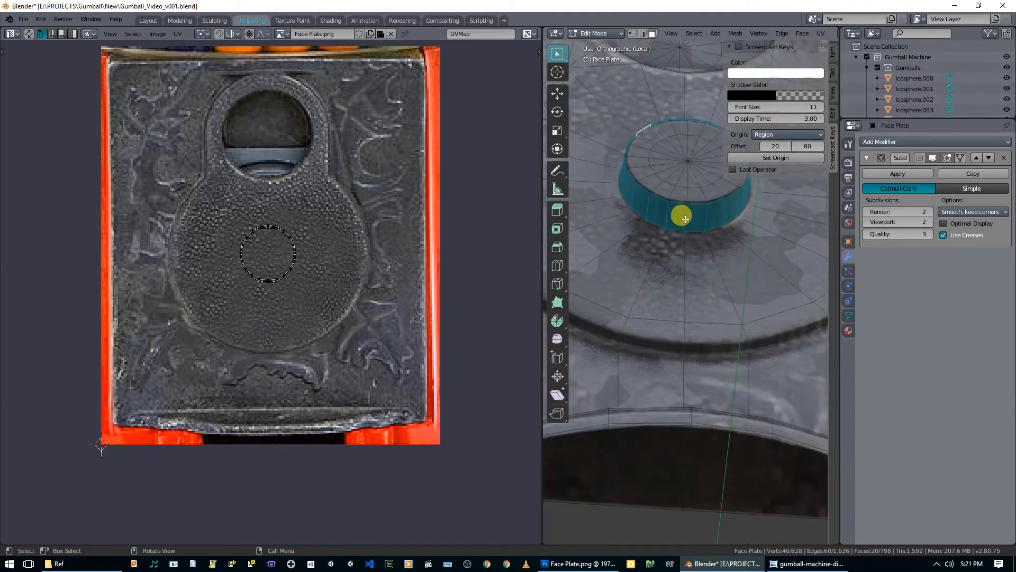
{"action": "left_click", "coordinate": [684, 218]}
{"action": "key", "text": "2"}
{"action": "left_click", "coordinate": [684, 219]}
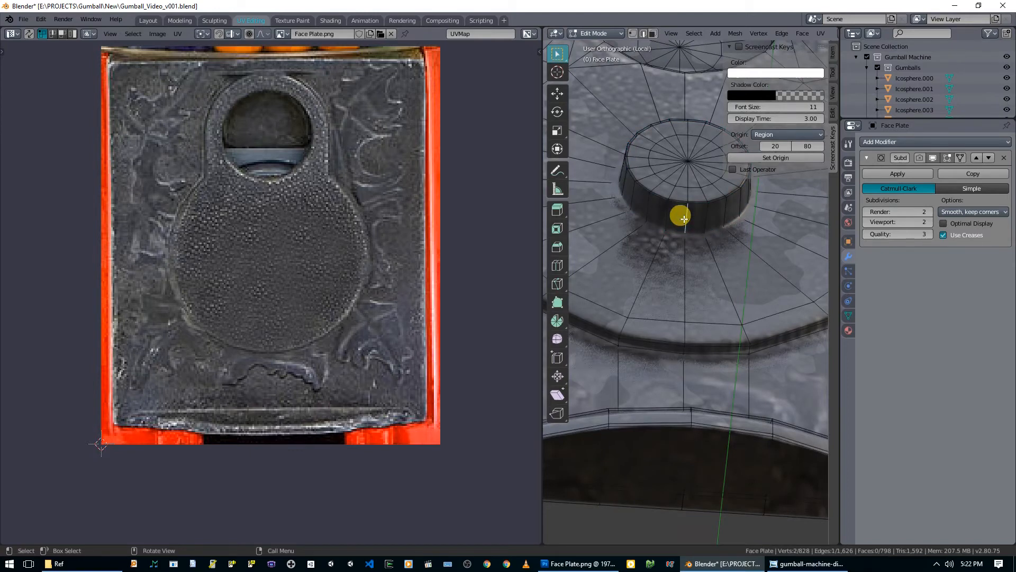
{"action": "key", "text": "ctrl+e"}
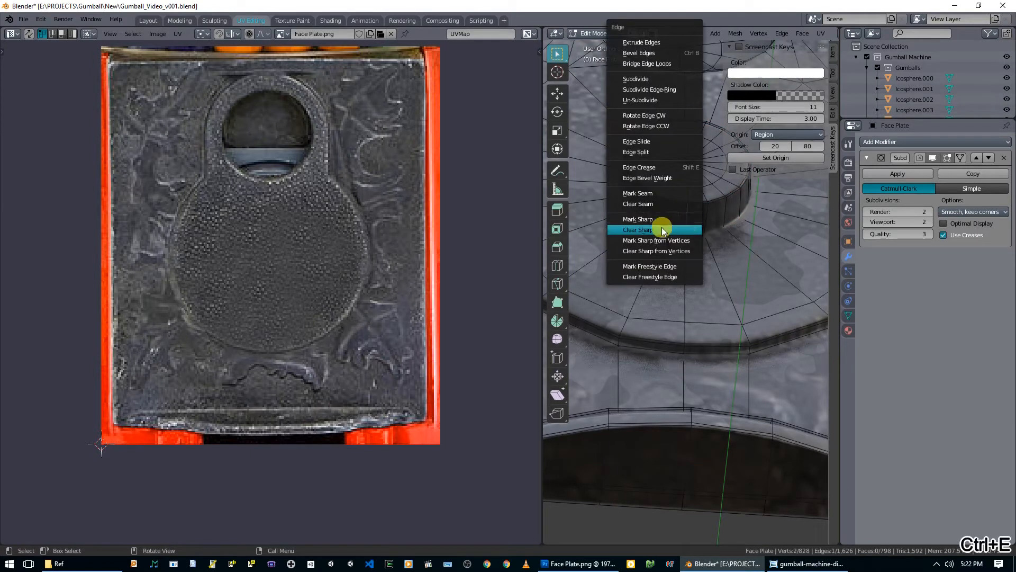
{"action": "left_click", "coordinate": [660, 196]}
Select the full ring of faces around the knob's side wall and unwrap it.
{"action": "key", "text": "alt+a"}
{"action": "left_click", "coordinate": [711, 216], "text": "alt"}
{"action": "middle_click_drag", "start_coordinate": [686, 212], "coordinate": [717, 223]}
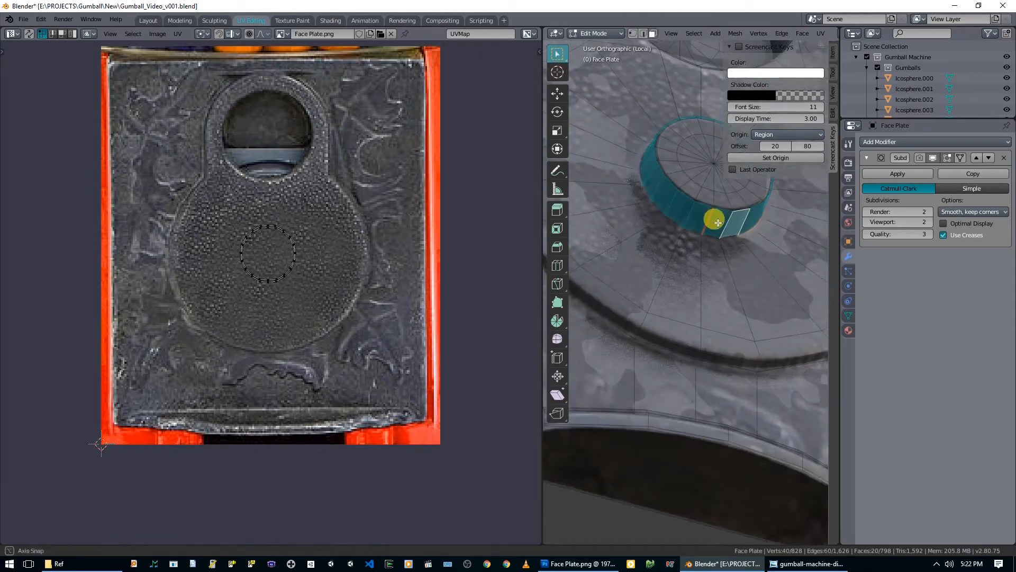
{"action": "key", "text": "u"}
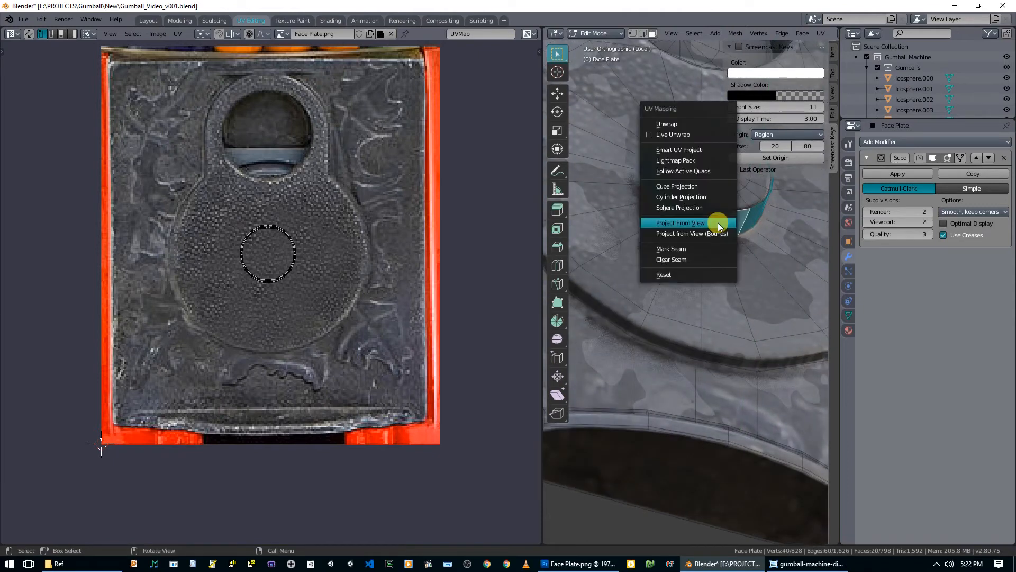
{"action": "left_click", "coordinate": [694, 120]}
Shrink the knob's unwrapped UV strip and rotate it to lie horizontally just above the image's lower lip.
{"action": "key", "text": "a"}
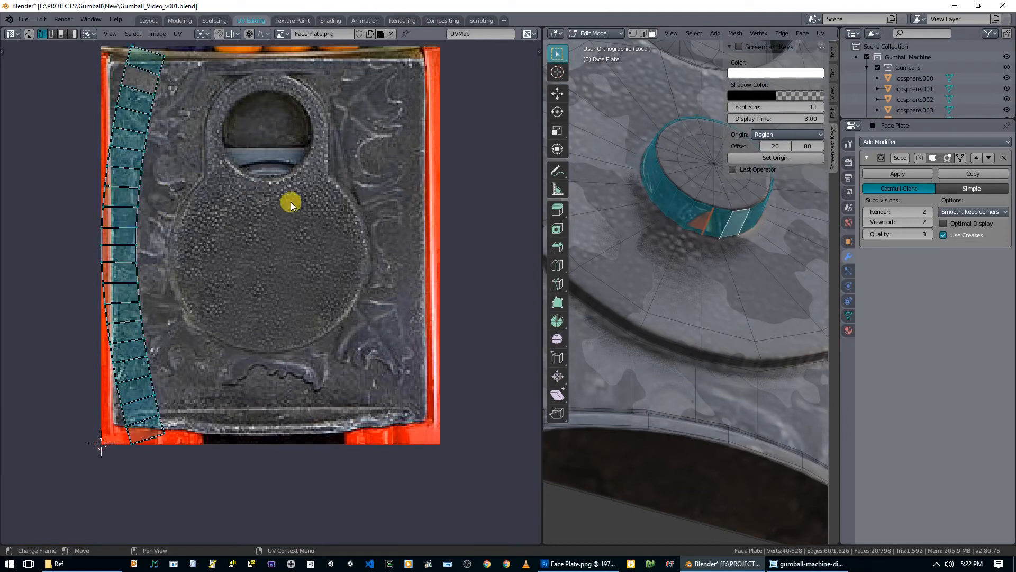
{"action": "key", "text": "s"}
{"action": "left_click", "coordinate": [166, 220]}
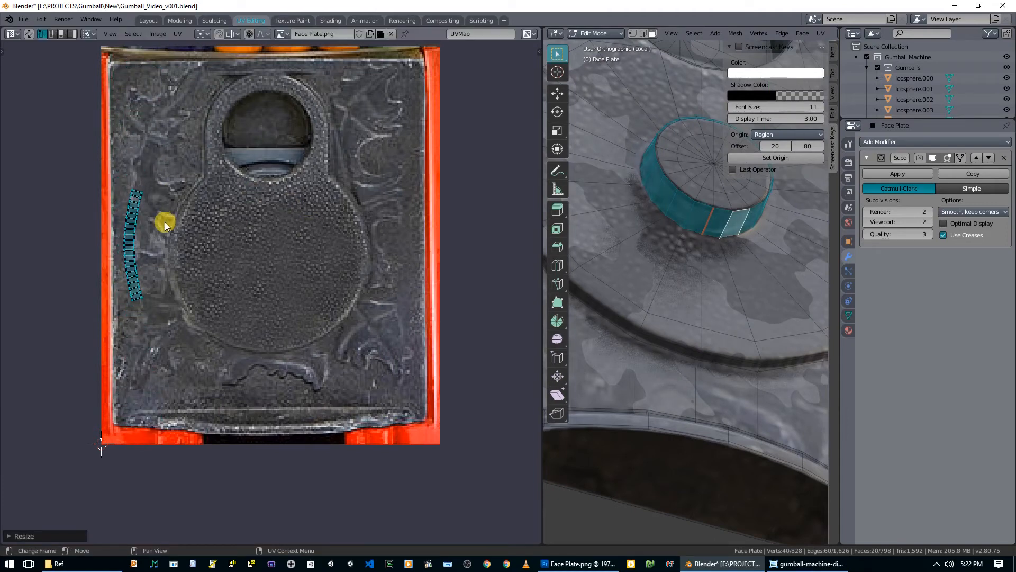
{"action": "key", "text": "g"}
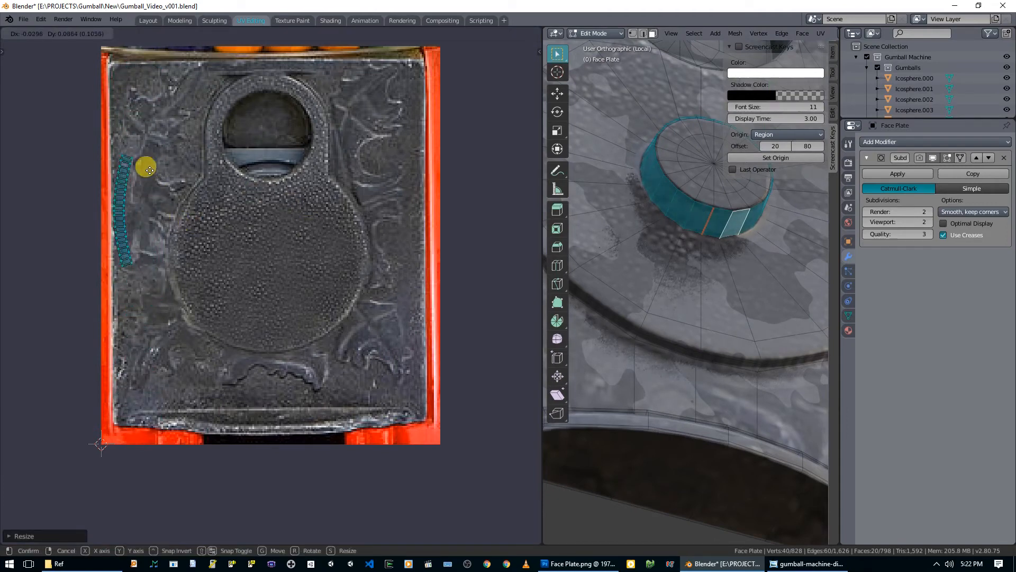
{"action": "left_click", "coordinate": [291, 189]}
{"action": "key", "text": "r"}
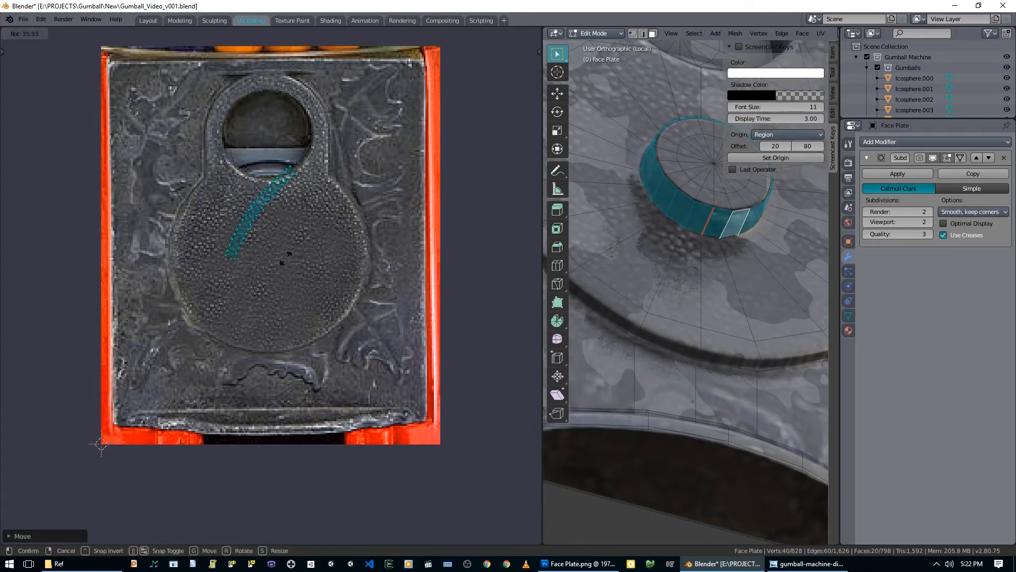
{"action": "left_click", "coordinate": [258, 252]}
{"action": "key", "text": "g"}
{"action": "left_click", "coordinate": [280, 400]}
{"action": "key", "text": "r"}
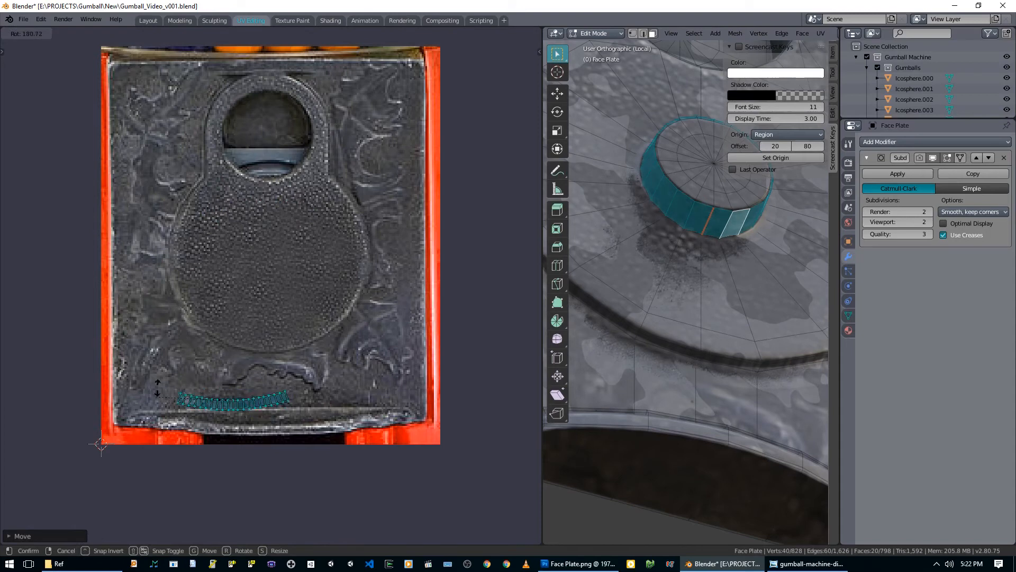
{"action": "left_click", "coordinate": [157, 388]}
Enlarge the knob's UV strip and fit it into the dark area between the scroll ornament and the lower lip.
{"action": "key", "text": "g"}
{"action": "left_click", "coordinate": [144, 375]}
{"action": "key", "text": "s"}
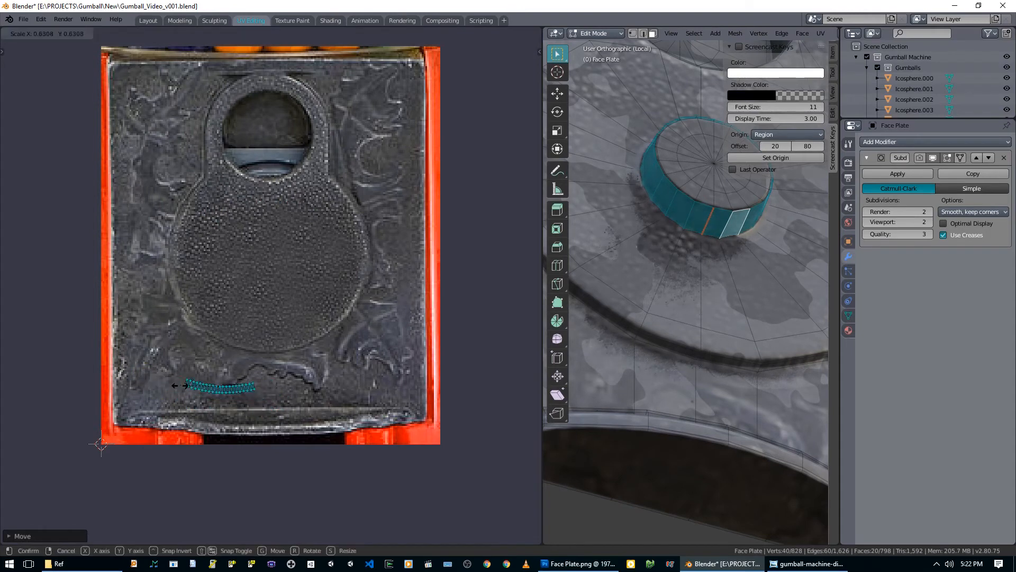
{"action": "left_click", "coordinate": [125, 387]}
{"action": "key", "text": "g"}
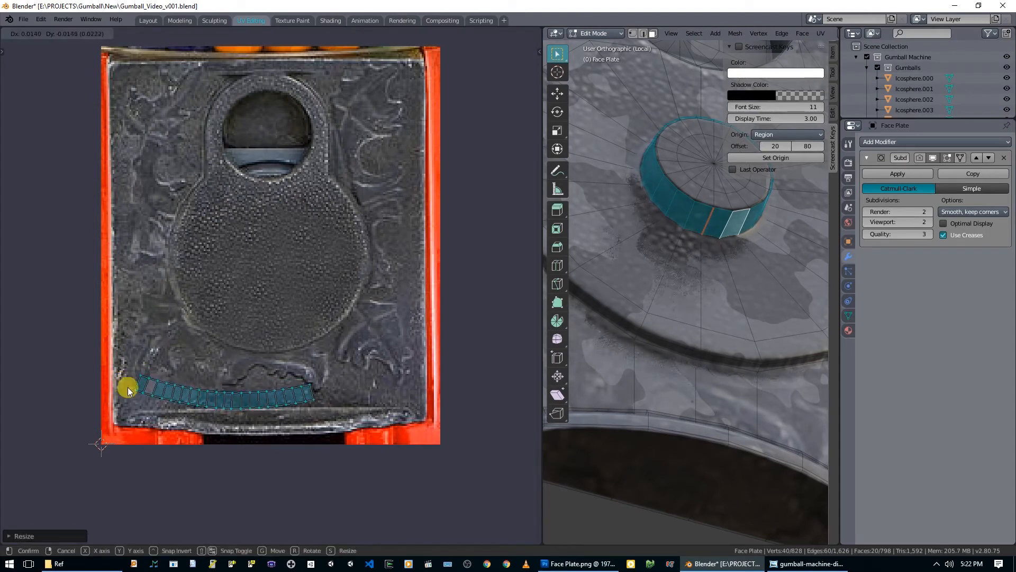
{"action": "left_click", "coordinate": [314, 398]}
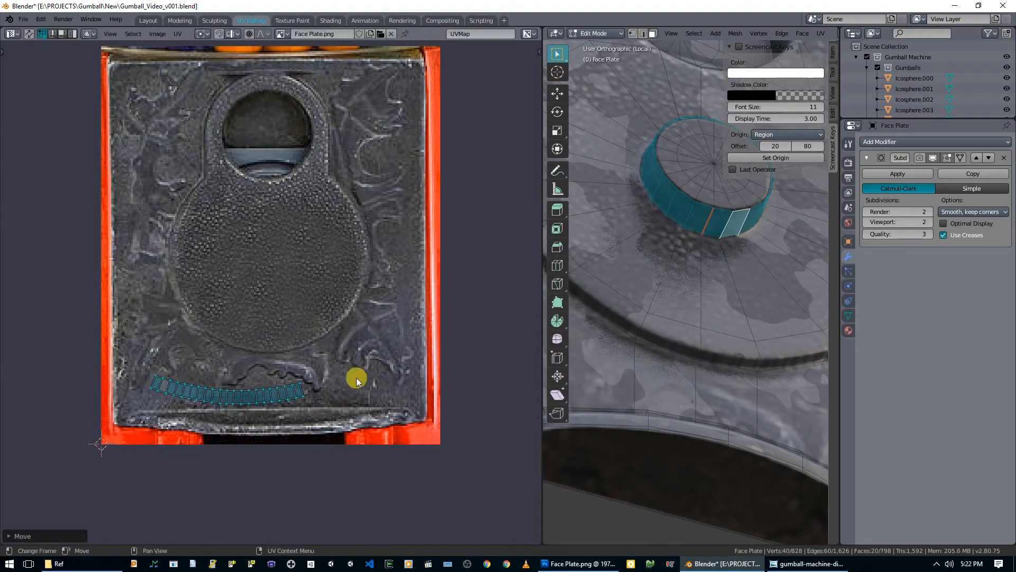
Return to Object Mode and examine the knob's side and the whole textured face plate.
{"action": "key", "text": "Tab"}
{"action": "middle_click_drag", "start_coordinate": [703, 213], "coordinate": [767, 303]}
{"action": "scroll", "coordinate": [654, 259], "scroll_direction": "down", "scroll_amount": 5}
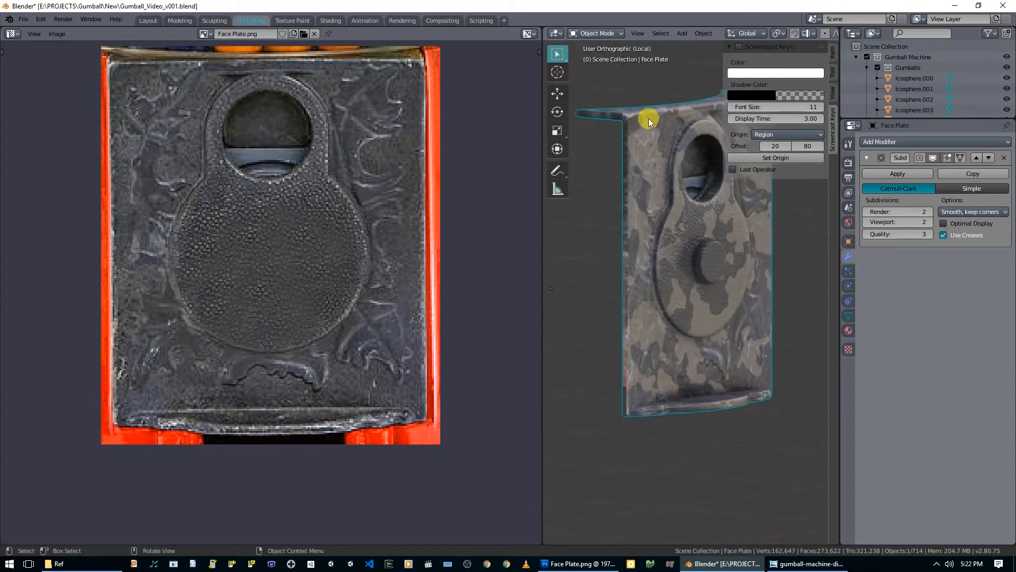
{"action": "middle_click_drag", "start_coordinate": [680, 211], "coordinate": [561, 236]}
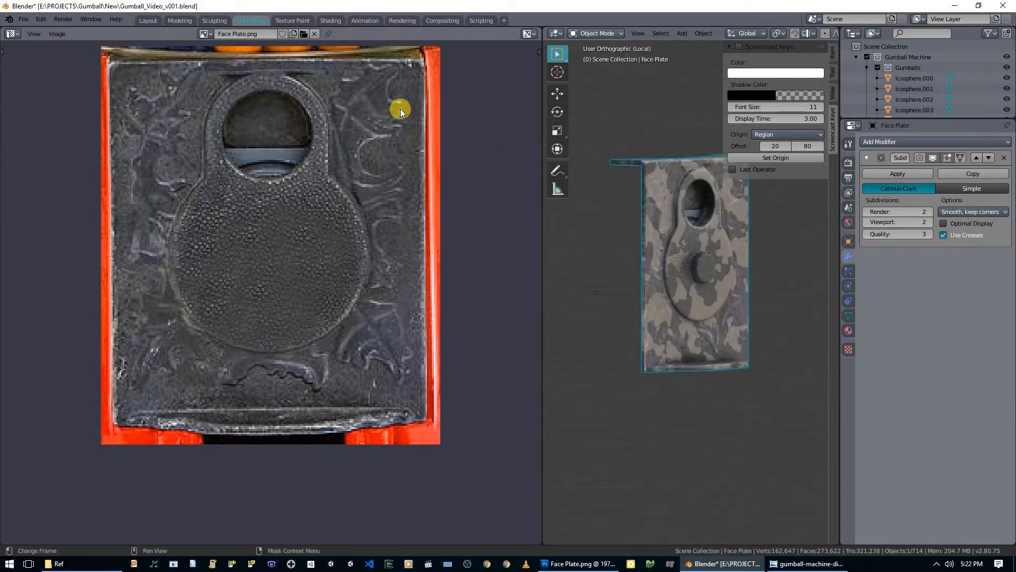
In the Shading workspace, preview the Face Plate material's Noise Texture on the plate and set its Scale to 256.2.
{"action": "left_click", "coordinate": [329, 21]}
{"action": "mouse_move", "coordinate": [392, 171]}
{"action": "middle_mouse_down"}
{"action": "mouse_move", "coordinate": [467, 211]}
{"action": "mouse_move", "coordinate": [458, 188]}
{"action": "middle_mouse_up"}
{"action": "middle_click_drag", "start_coordinate": [533, 474], "coordinate": [519, 360]}
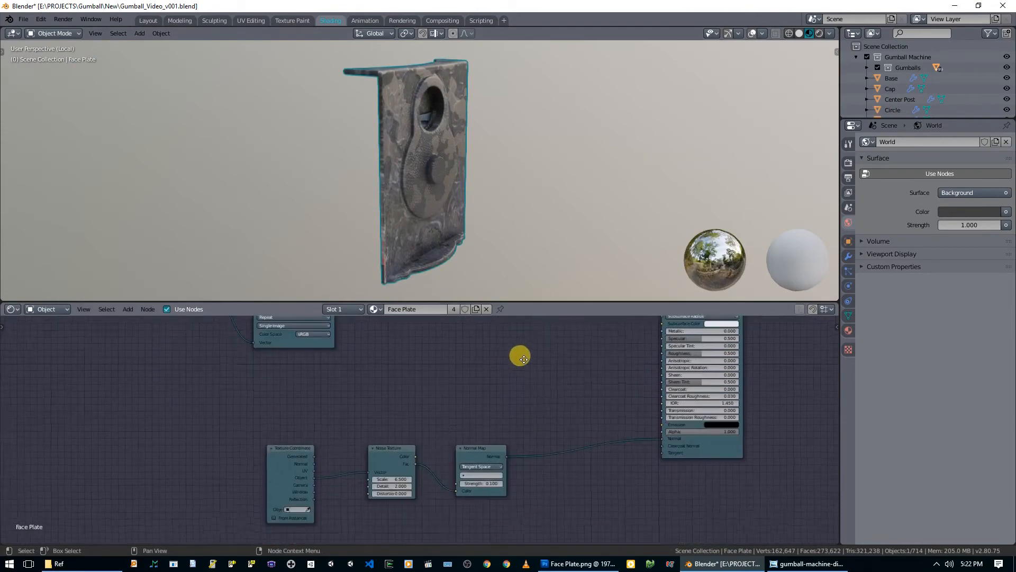
{"action": "scroll", "coordinate": [397, 471], "scroll_direction": "up", "scroll_amount": 2}
{"action": "left_click", "coordinate": [382, 466], "text": "ctrl+shift"}
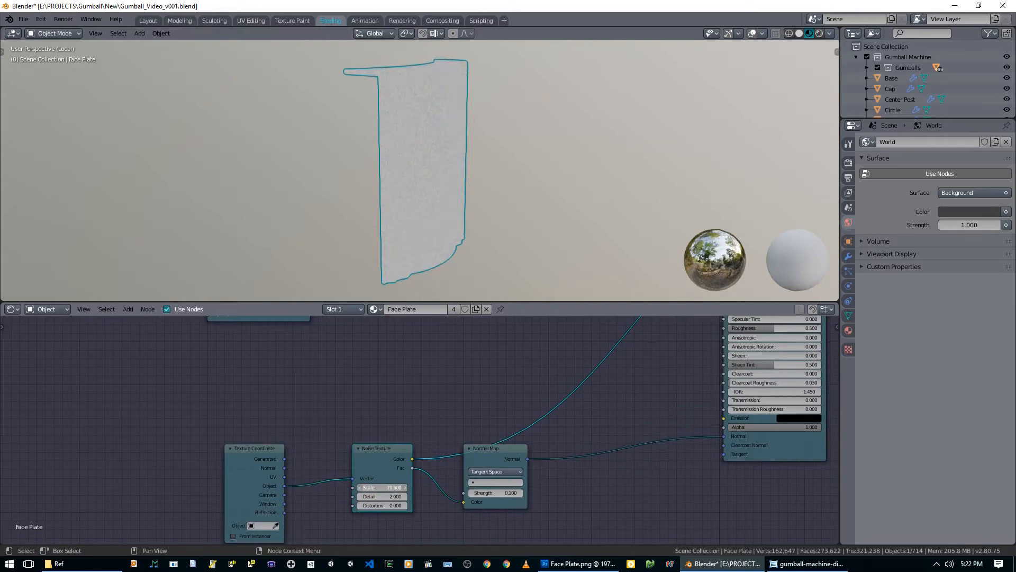
{"action": "middle_click_drag", "start_coordinate": [486, 373], "coordinate": [423, 386]}
{"action": "mouse_move", "coordinate": [496, 107]}
{"action": "middle_mouse_down"}
{"action": "mouse_move", "coordinate": [466, 107]}
{"action": "mouse_move", "coordinate": [500, 112]}
{"action": "middle_mouse_up"}
{"action": "middle_click_drag", "start_coordinate": [566, 411], "coordinate": [545, 502]}
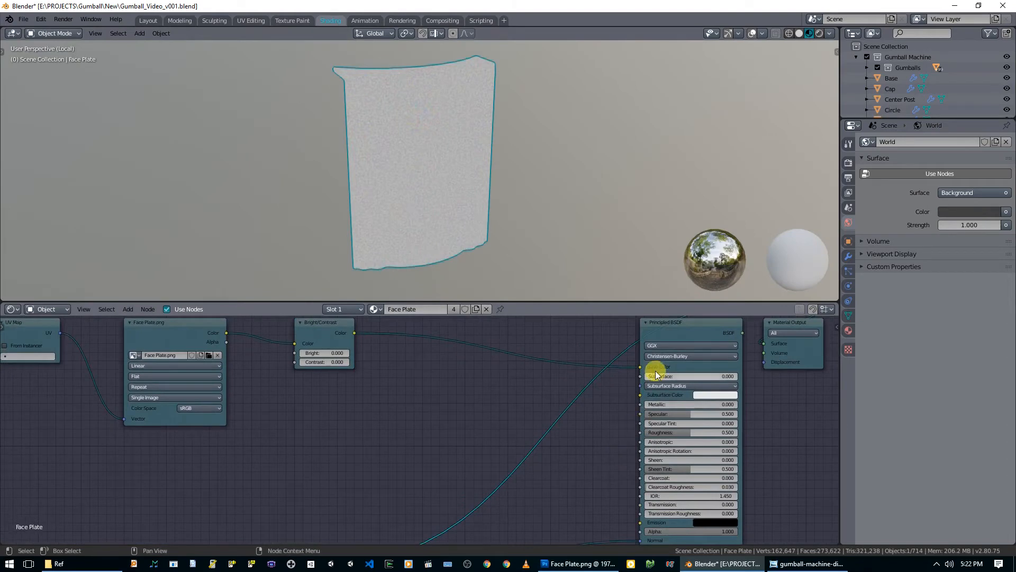
{"action": "middle_click_drag", "start_coordinate": [558, 376], "coordinate": [510, 389]}
{"action": "middle_click_drag", "start_coordinate": [477, 265], "coordinate": [461, 236]}
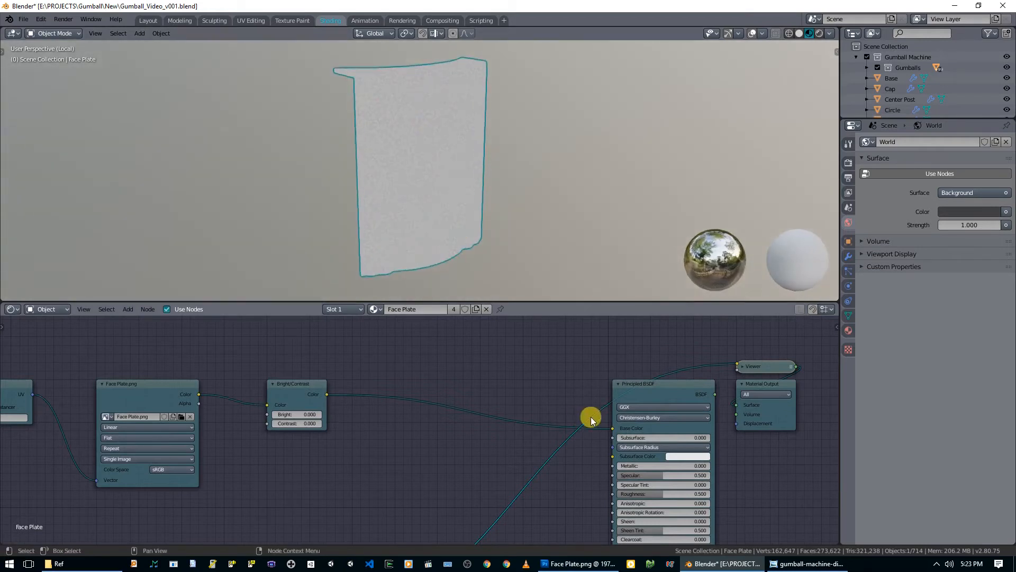
Restore the Principled BSDF as the material's output and examine the noise bumps on the plate up close.
{"action": "left_click", "coordinate": [662, 391], "text": "ctrl+shift"}
{"action": "middle_click_drag", "start_coordinate": [452, 199], "coordinate": [488, 189]}
{"action": "scroll", "coordinate": [487, 189], "scroll_direction": "up", "scroll_amount": 4}
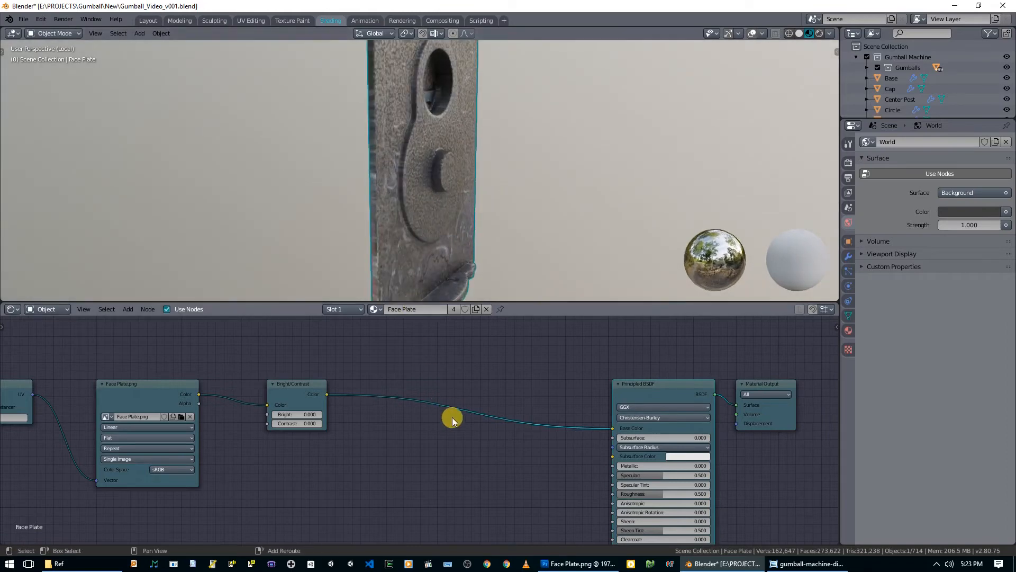
{"action": "middle_click_drag", "start_coordinate": [452, 430], "coordinate": [520, 353]}
{"action": "middle_click_drag", "start_coordinate": [378, 487], "coordinate": [443, 401]}
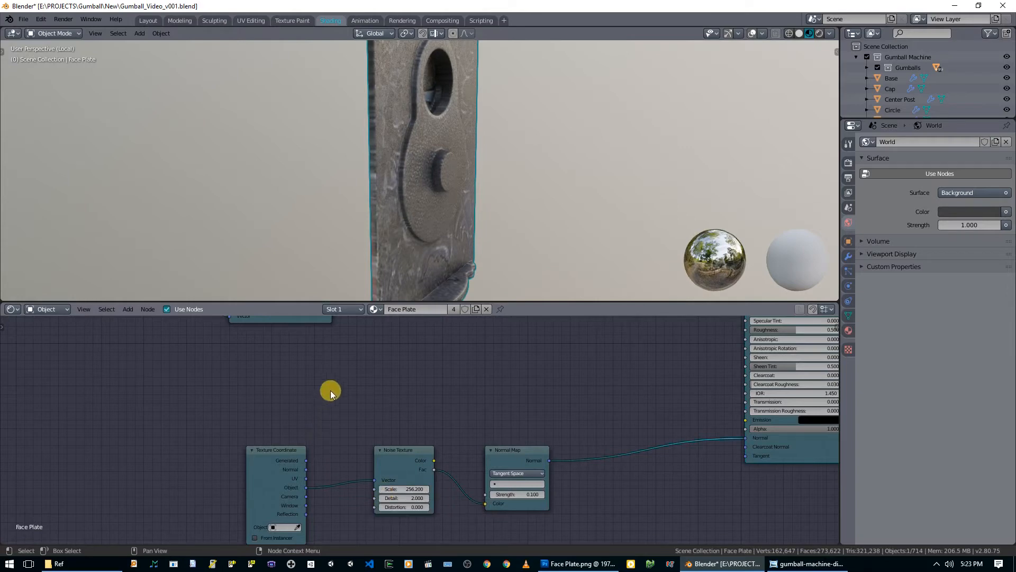
Set the Normal Map's Strength to 0.5 and check the bumps across the face plate.
{"action": "left_click", "coordinate": [520, 495]}
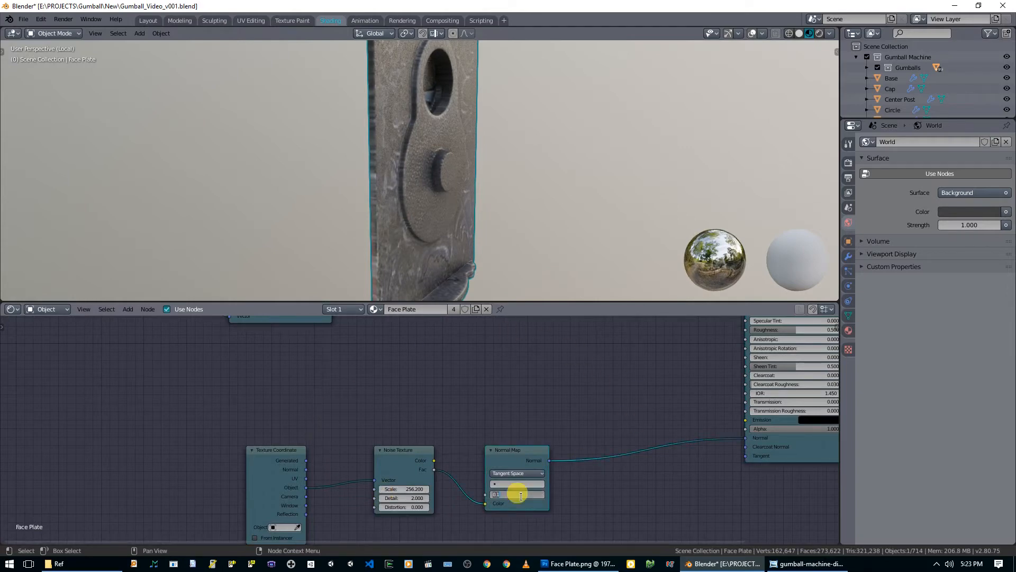
{"action": "type", "text": "0.5"}
{"action": "key", "text": "Return"}
{"action": "mouse_move", "coordinate": [449, 197]}
{"action": "middle_mouse_down"}
{"action": "mouse_move", "coordinate": [349, 197]}
{"action": "mouse_move", "coordinate": [499, 170]}
{"action": "mouse_move", "coordinate": [447, 196]}
{"action": "middle_mouse_up"}
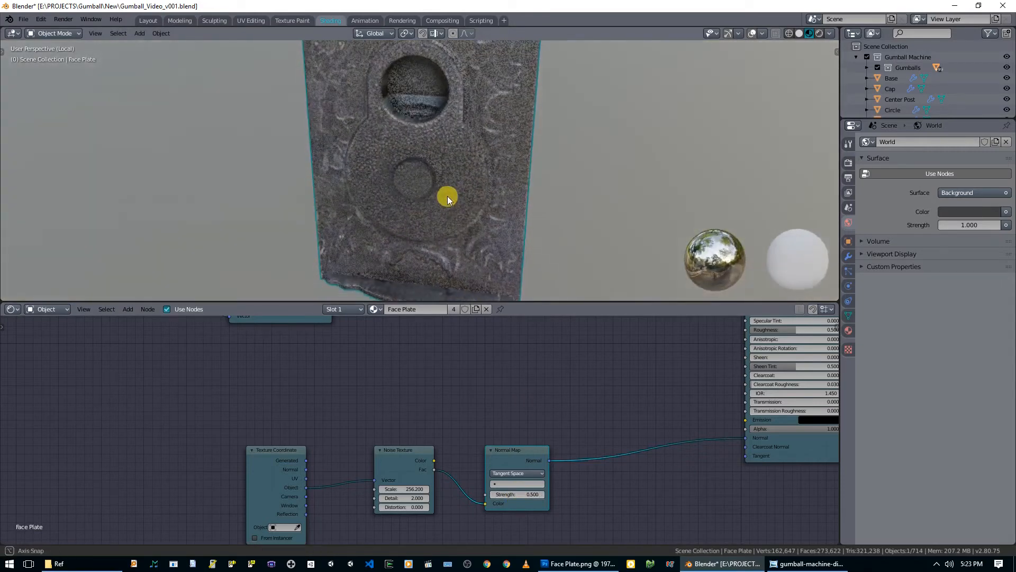
Set the Principled BSDF's Metallic to 1.000 and check the plate's reflections from an angle.
{"action": "middle_click_drag", "start_coordinate": [739, 370], "coordinate": [516, 449]}
{"action": "left_click_drag", "start_coordinate": [551, 393], "coordinate": [613, 394]}
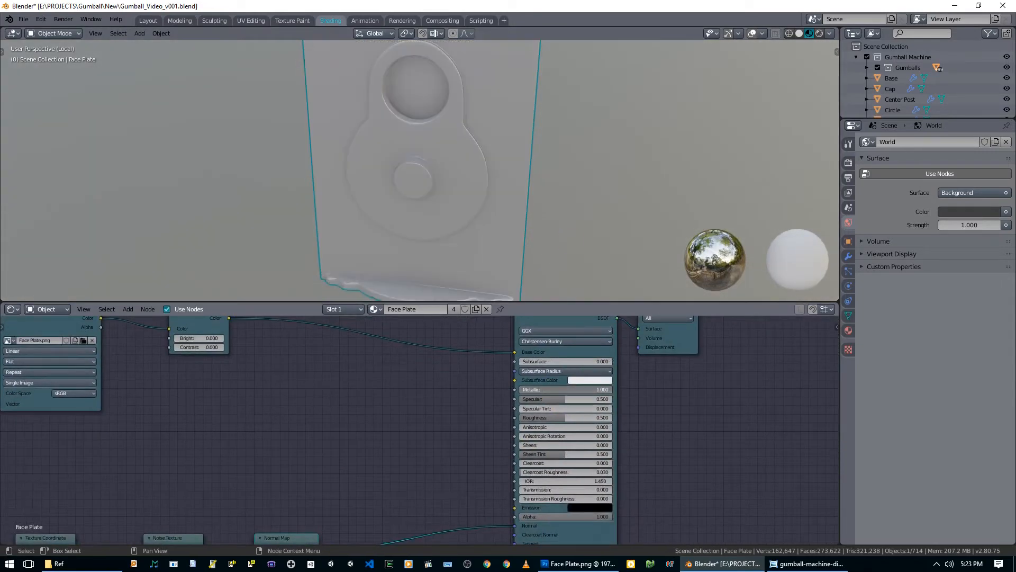
{"action": "middle_click_drag", "start_coordinate": [442, 136], "coordinate": [471, 223]}
Try Normal Map Strength values of 0.3 and 0.2 to soften the noise bumps.
{"action": "middle_click_drag", "start_coordinate": [328, 415], "coordinate": [460, 379]}
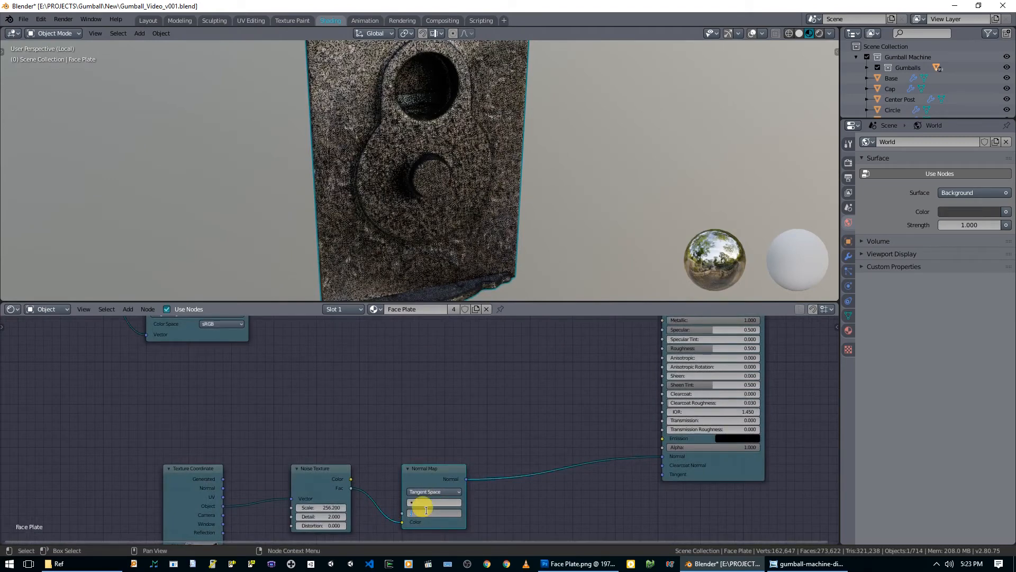
{"action": "type", "text": ".3"}
{"action": "key", "text": "Return"}
{"action": "left_click_drag", "start_coordinate": [427, 511], "coordinate": [444, 510]}
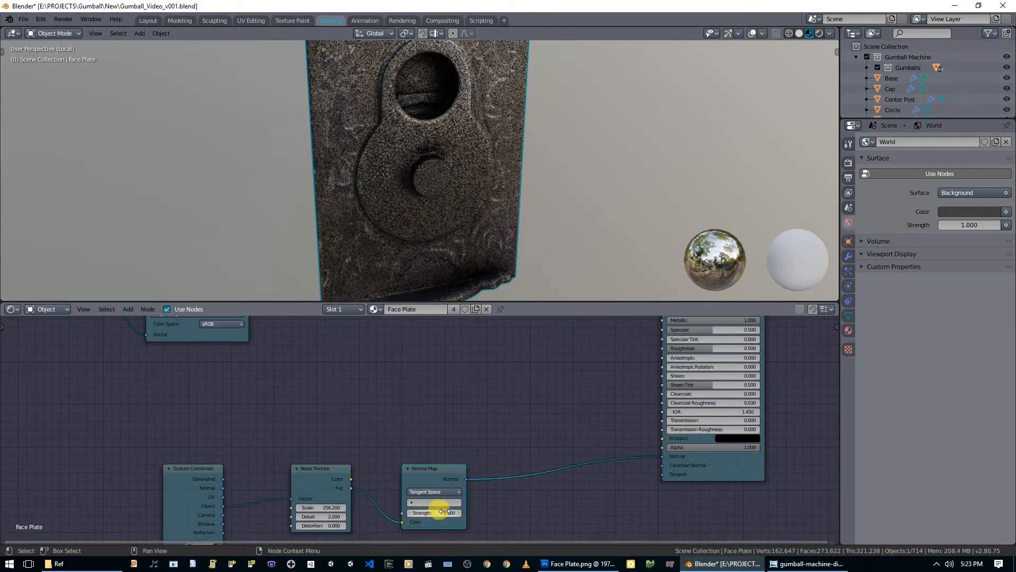
{"action": "type", "text": ".2"}
{"action": "key", "text": "Return"}
{"action": "middle_click_drag", "start_coordinate": [504, 164], "coordinate": [472, 174]}
Examine the opening and noise bumps on the plate in front orthographic view, along with the image texture nodes.
{"action": "scroll", "coordinate": [487, 152], "scroll_direction": "down", "scroll_amount": 3}
{"action": "middle_click_drag", "start_coordinate": [391, 387], "coordinate": [408, 450]}
{"action": "middle_click_drag", "start_coordinate": [419, 355], "coordinate": [432, 433]}
{"action": "middle_click_drag", "start_coordinate": [472, 142], "coordinate": [446, 135]}
{"action": "scroll", "coordinate": [446, 135], "scroll_direction": "up", "scroll_amount": 3}
{"action": "key", "text": "KP_1"}
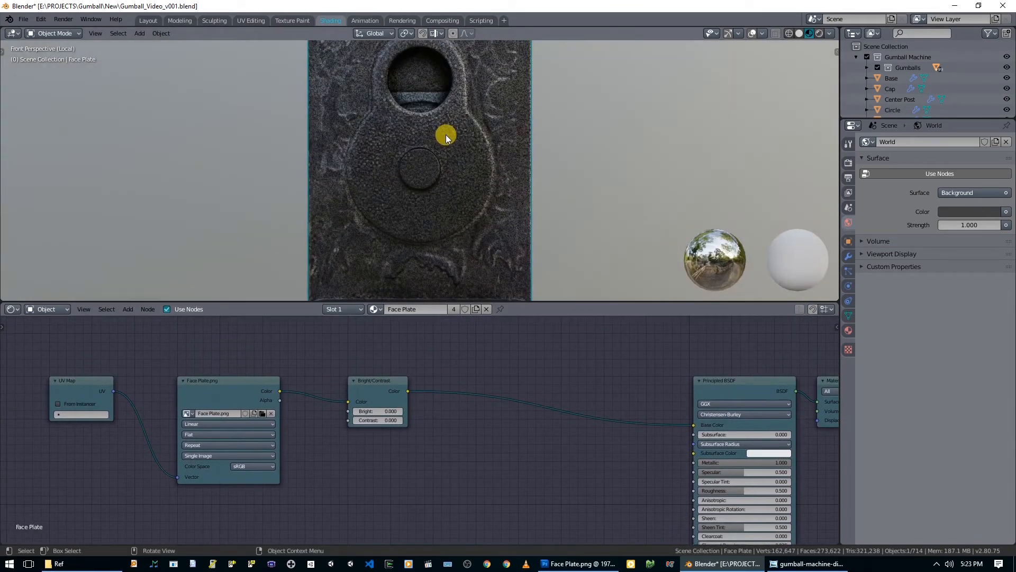
{"action": "key", "text": "KP_5"}
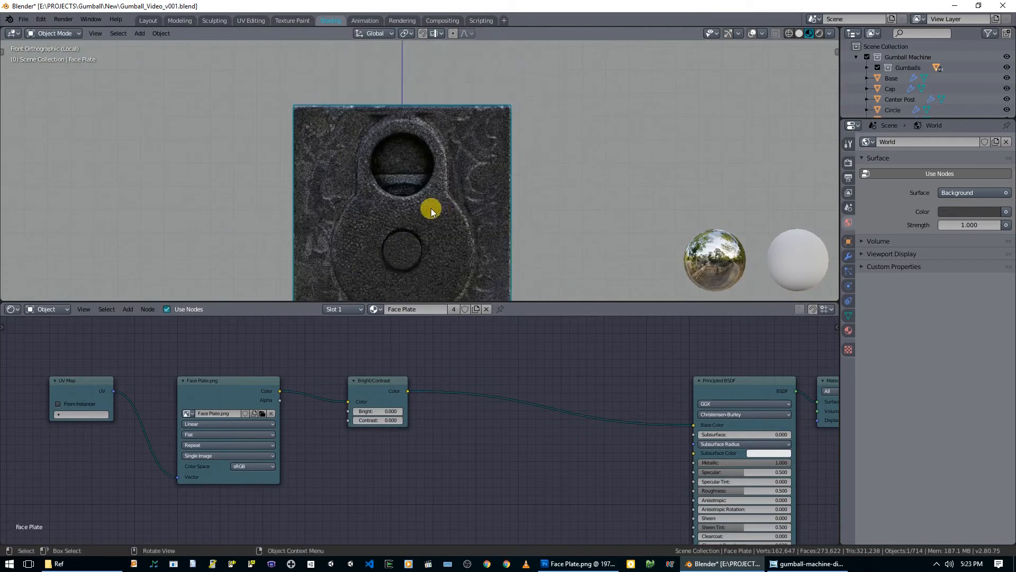
{"action": "scroll", "coordinate": [431, 208], "scroll_direction": "up", "scroll_amount": 3}
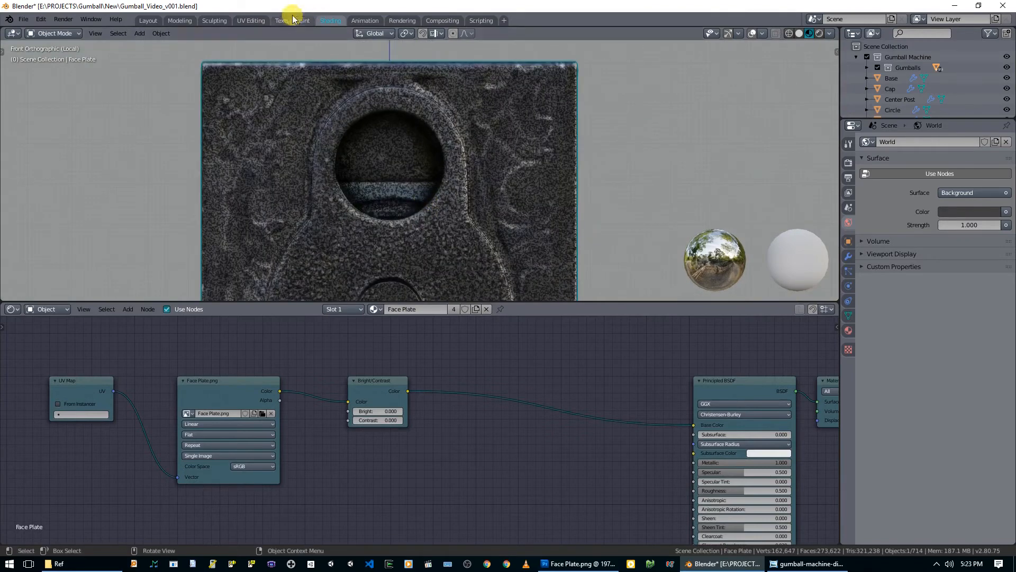
In the UV Editing workspace, show all the face plate's UVs over Face Plate.png and view the model's opening from the front.
{"action": "left_click", "coordinate": [253, 21]}
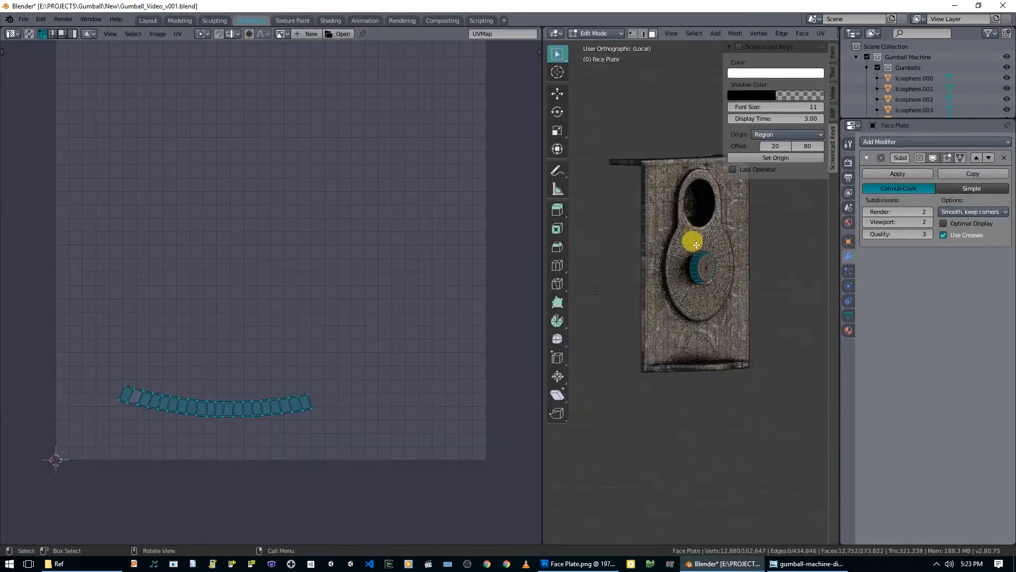
{"action": "key", "text": "Tab"}
{"action": "key", "text": "Tab"}
{"action": "key", "text": "a"}
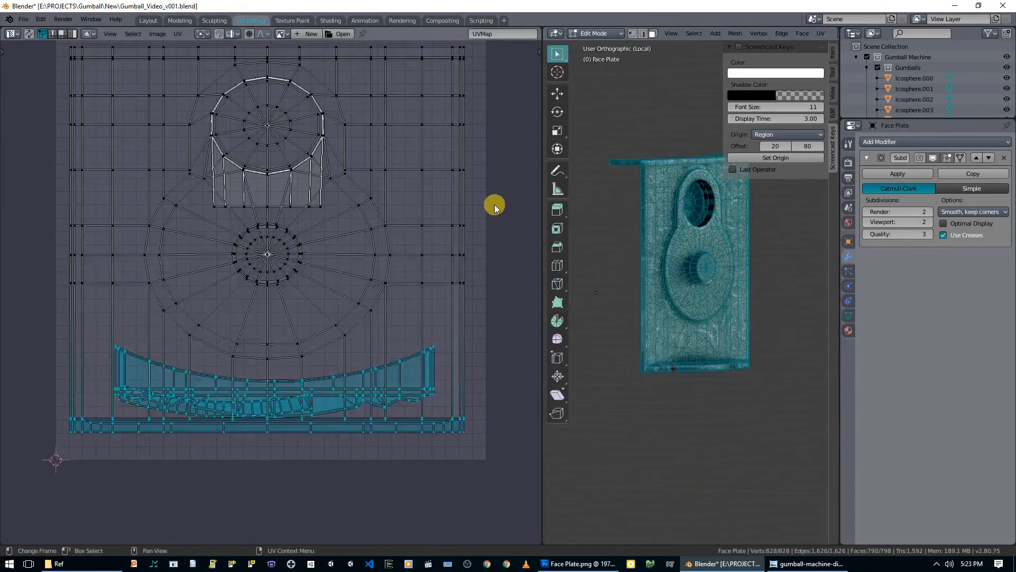
{"action": "left_click", "coordinate": [280, 33]}
{"action": "left_click", "coordinate": [301, 47]}
{"action": "scroll", "coordinate": [270, 163], "scroll_direction": "up", "scroll_amount": 2}
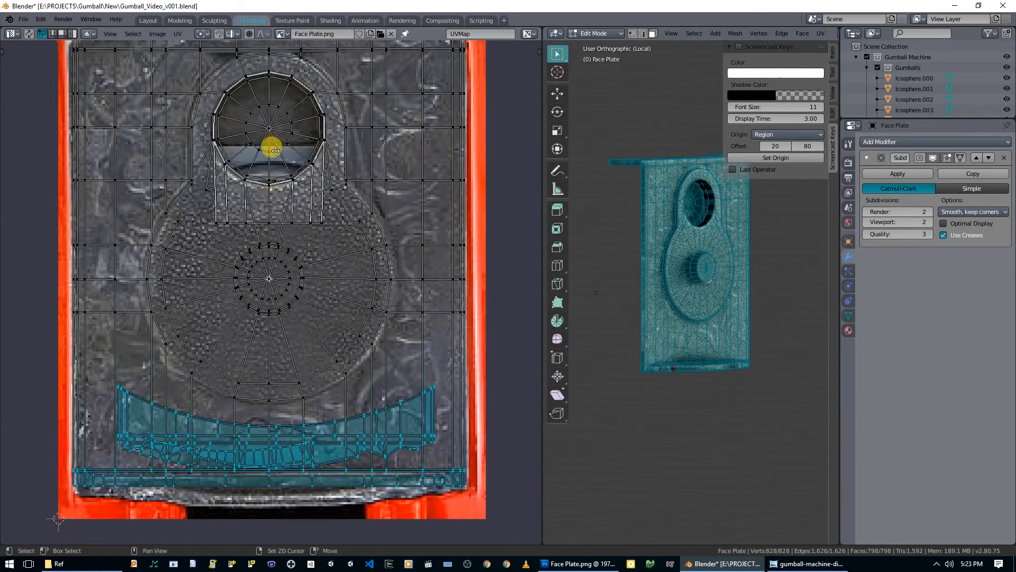
{"action": "key", "text": "KP_1"}
{"action": "scroll", "coordinate": [699, 218], "scroll_direction": "up", "scroll_amount": 7}
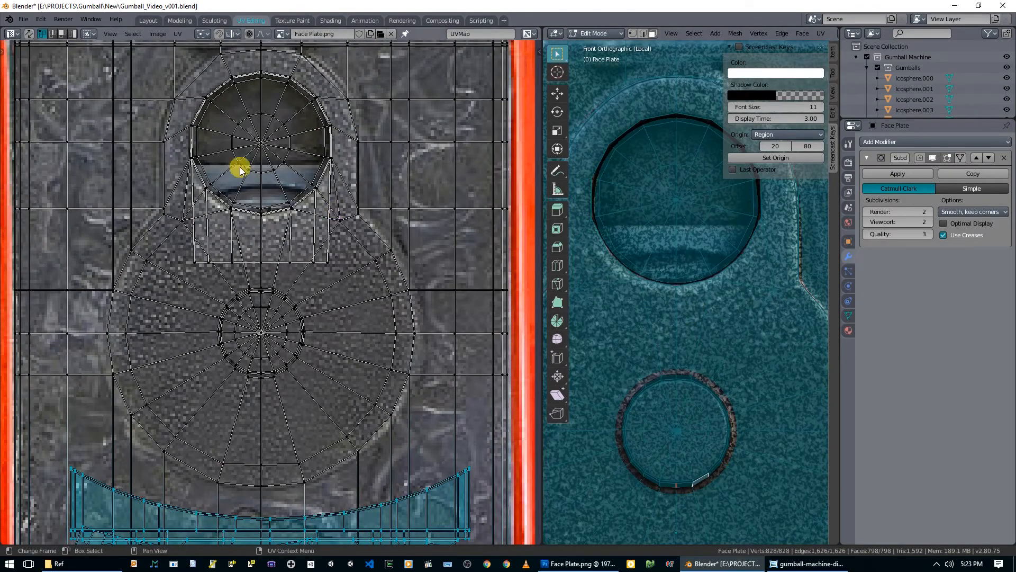
Shift the inner ring of the opening's UVs slightly upward along Y and check the textured plate in Object Mode.
{"action": "key", "text": "alt+a"}
{"action": "key", "text": "b"}
{"action": "left_click_drag", "start_coordinate": [218, 101], "coordinate": [297, 183]}
{"action": "key", "text": "g"}
{"action": "key", "text": "y"}
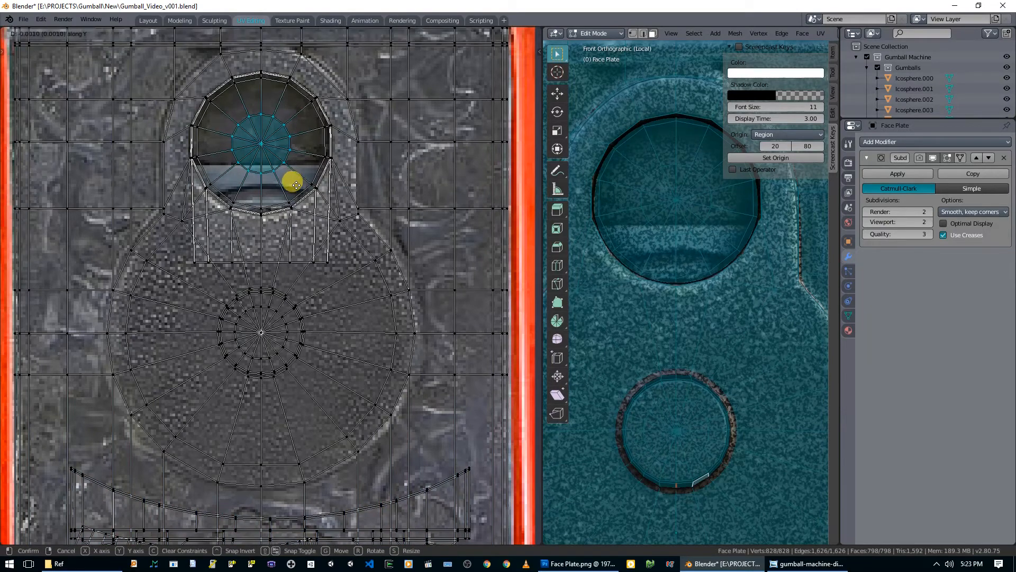
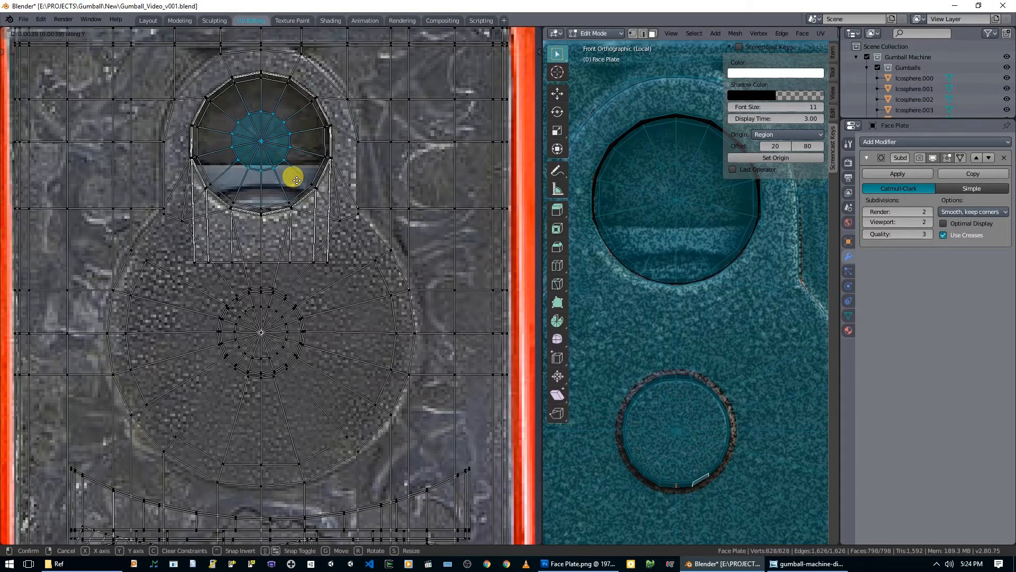
{"action": "left_click", "coordinate": [296, 182]}
{"action": "key", "text": "Tab"}
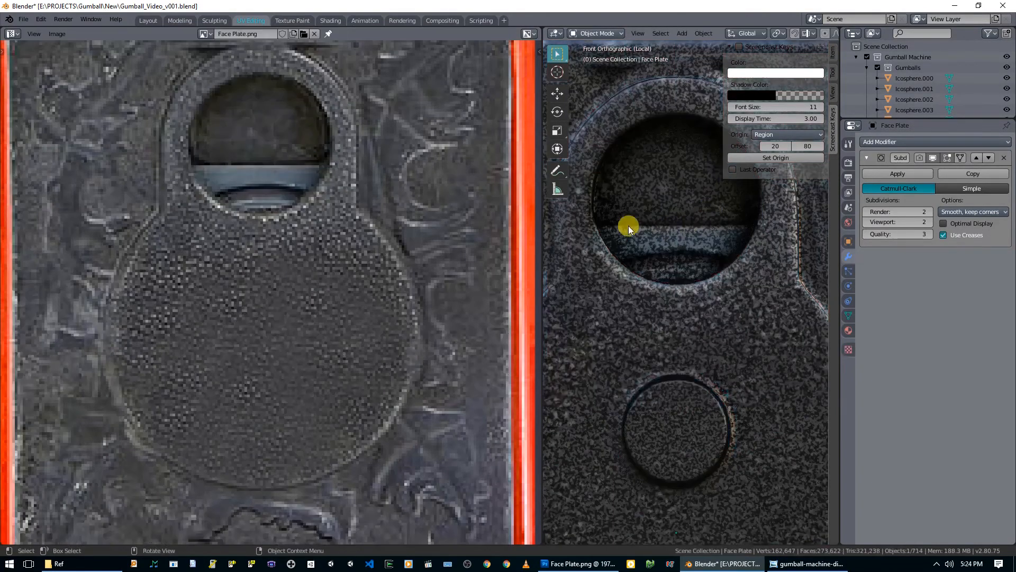
{"action": "scroll", "coordinate": [601, 227], "scroll_direction": "down", "scroll_amount": 6}
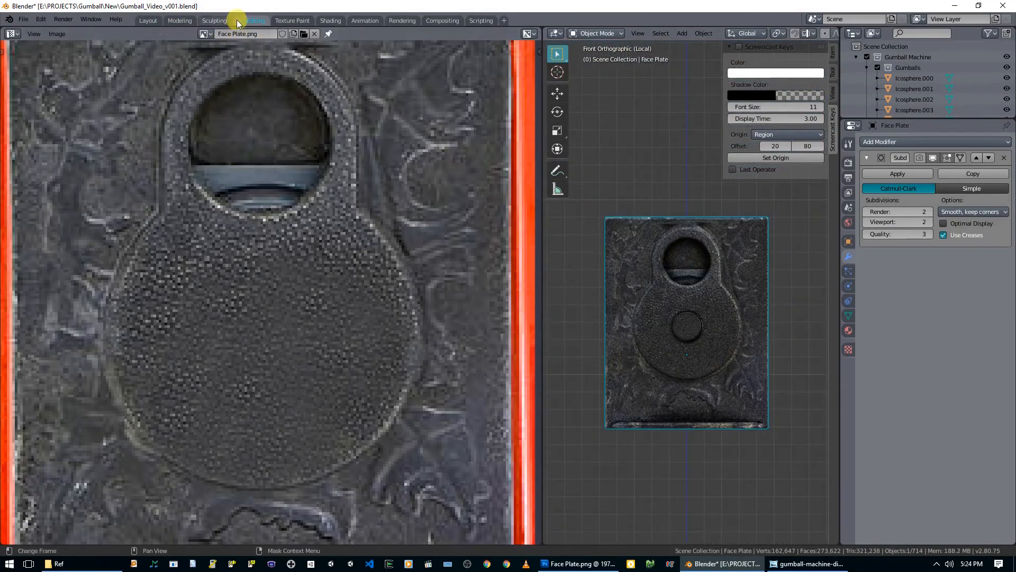
Back in the Shading workspace, set the Normal Map's Strength to 0.1 and check the plate from an angle.
{"action": "left_click", "coordinate": [327, 19]}
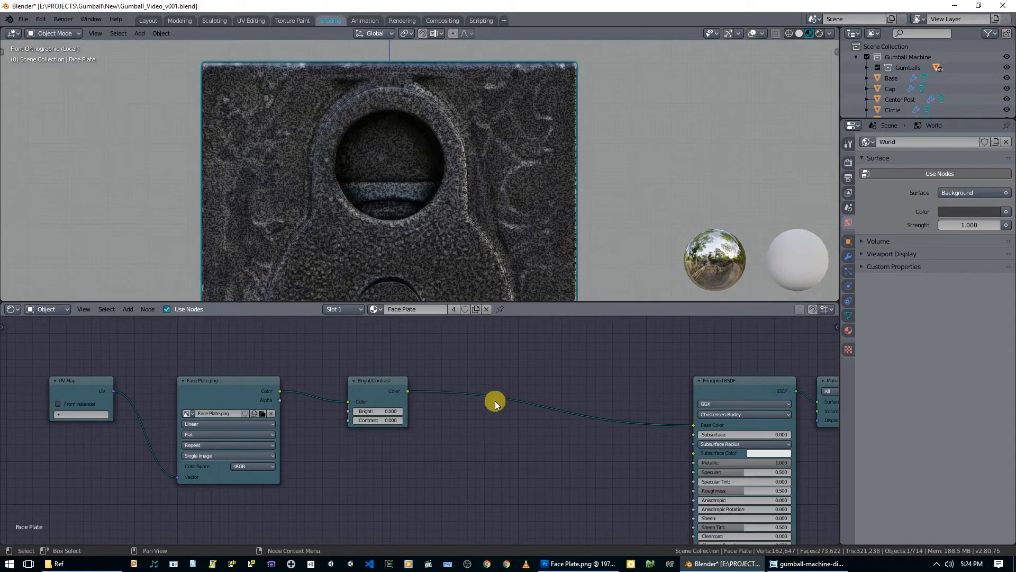
{"action": "middle_click_drag", "start_coordinate": [510, 479], "coordinate": [464, 385]}
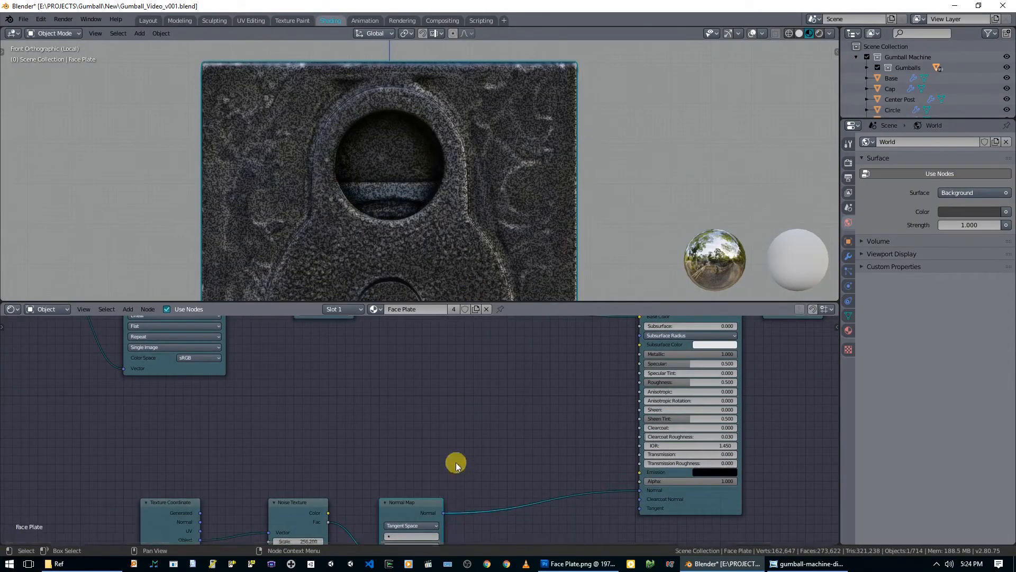
{"action": "middle_click_drag", "start_coordinate": [446, 524], "coordinate": [443, 438]}
{"action": "key", "text": "Return"}
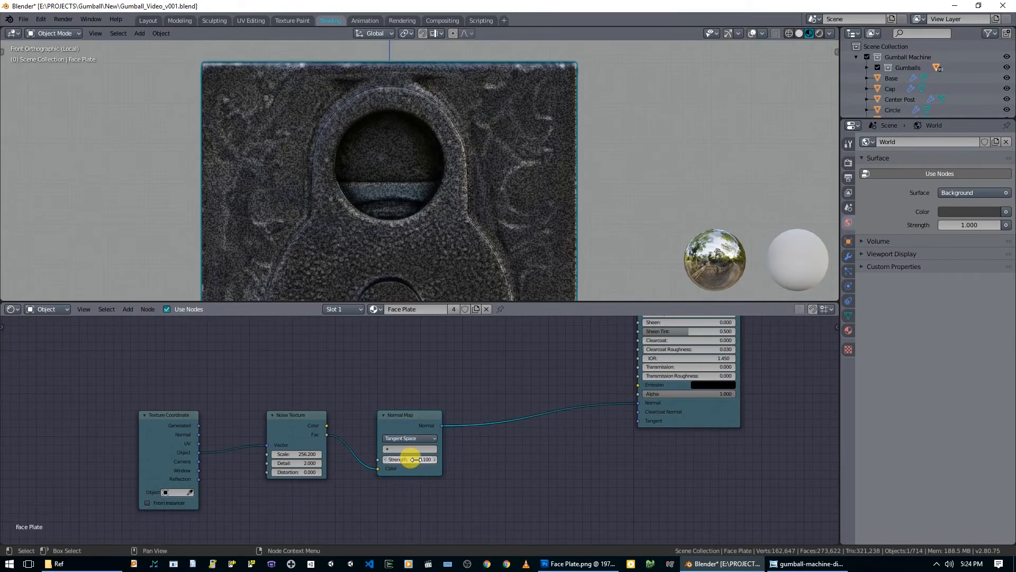
{"action": "middle_click_drag", "start_coordinate": [440, 299], "coordinate": [408, 153]}
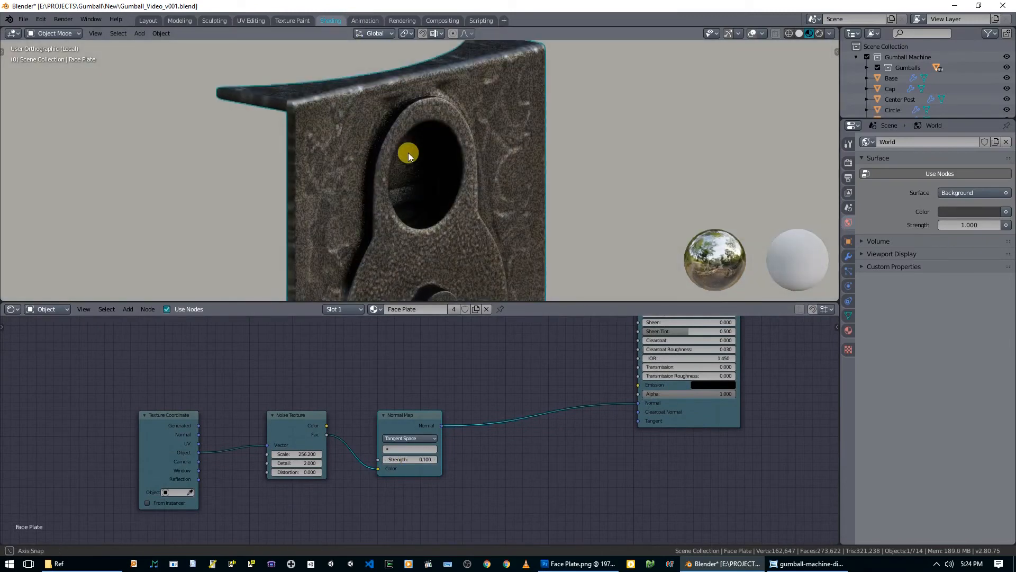
{"action": "middle_click_drag", "start_coordinate": [440, 218], "coordinate": [456, 202]}
Lower the Principled BSDF's Roughness to 0.168 and check the plate's shine.
{"action": "middle_click_drag", "start_coordinate": [565, 411], "coordinate": [545, 502]}
{"action": "scroll", "coordinate": [551, 498], "scroll_direction": "up", "scroll_amount": 1}
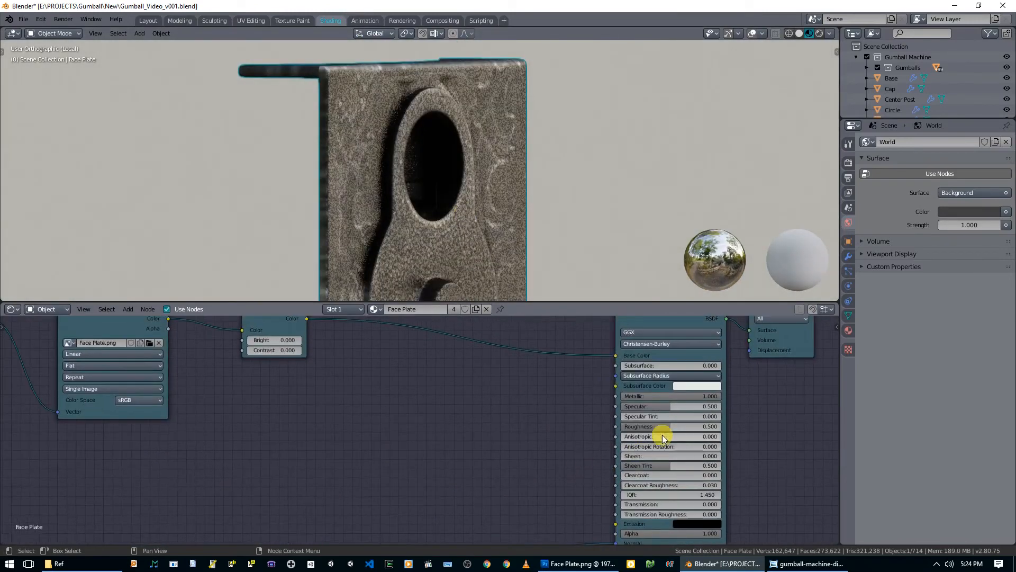
{"action": "left_click_drag", "start_coordinate": [669, 426], "coordinate": [639, 426]}
{"action": "middle_click_drag", "start_coordinate": [490, 127], "coordinate": [462, 218]}
{"action": "middle_click_drag", "start_coordinate": [397, 370], "coordinate": [375, 397]}
{"action": "scroll", "coordinate": [375, 397], "scroll_direction": "down", "scroll_amount": 2}
{"action": "middle_click_drag", "start_coordinate": [488, 205], "coordinate": [460, 228]}
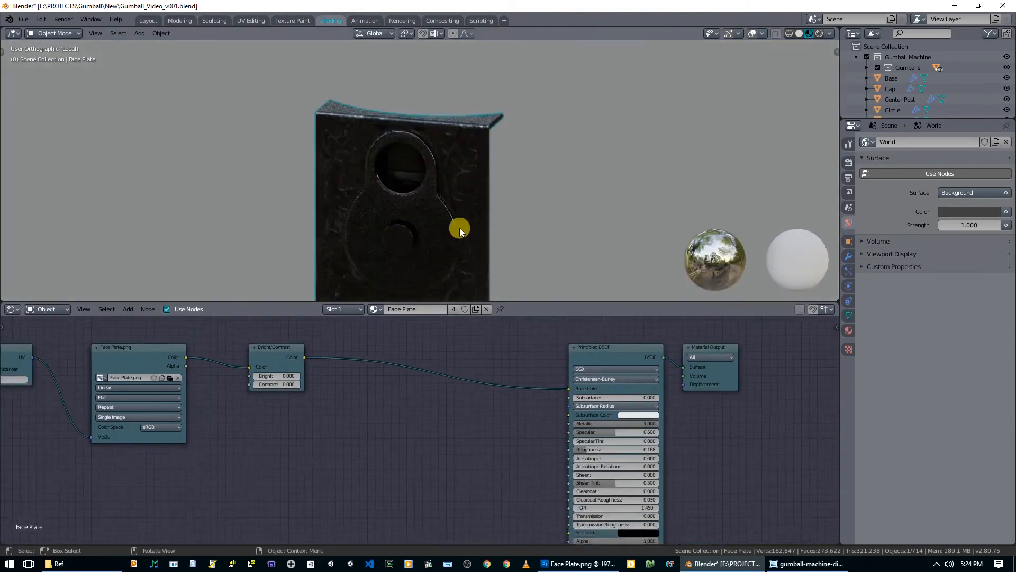
Preview the Bright/Contrast node on the plate and set its Bright to 0.3 and Contrast to 0.5.
{"action": "middle_click_drag", "start_coordinate": [378, 364], "coordinate": [427, 392]}
{"action": "scroll", "coordinate": [427, 390], "scroll_direction": "up", "scroll_amount": 1}
{"action": "left_click", "coordinate": [308, 377], "text": "ctrl+shift"}
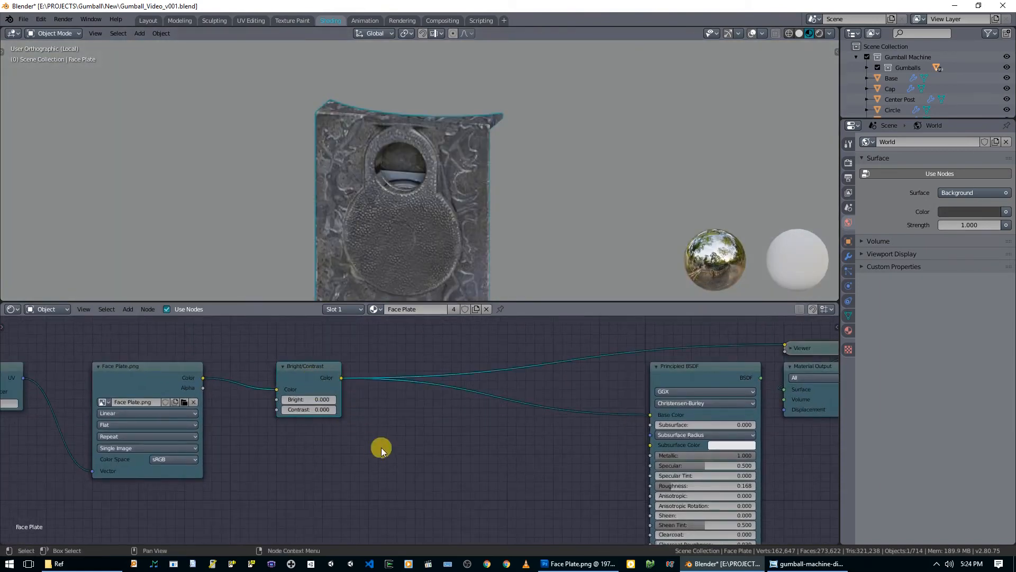
{"action": "middle_click_drag", "start_coordinate": [344, 414], "coordinate": [360, 408]}
{"action": "left_click", "coordinate": [351, 393]}
{"action": "left_click", "coordinate": [351, 393]}
{"action": "left_click", "coordinate": [351, 393]}
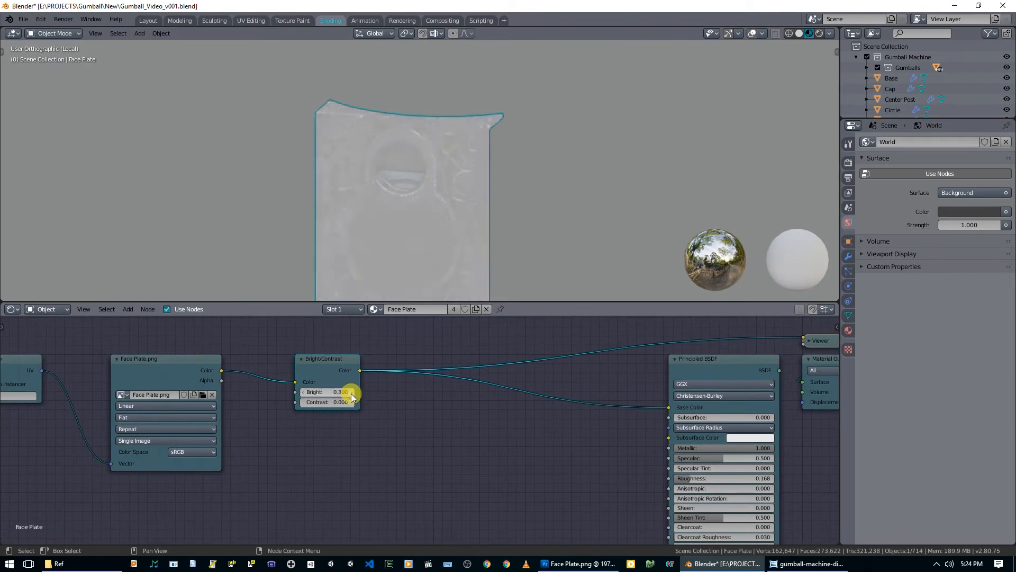
{"action": "left_click", "coordinate": [351, 403]}
{"action": "left_click", "coordinate": [351, 402]}
{"action": "left_click", "coordinate": [352, 402]}
{"action": "left_click", "coordinate": [351, 402]}
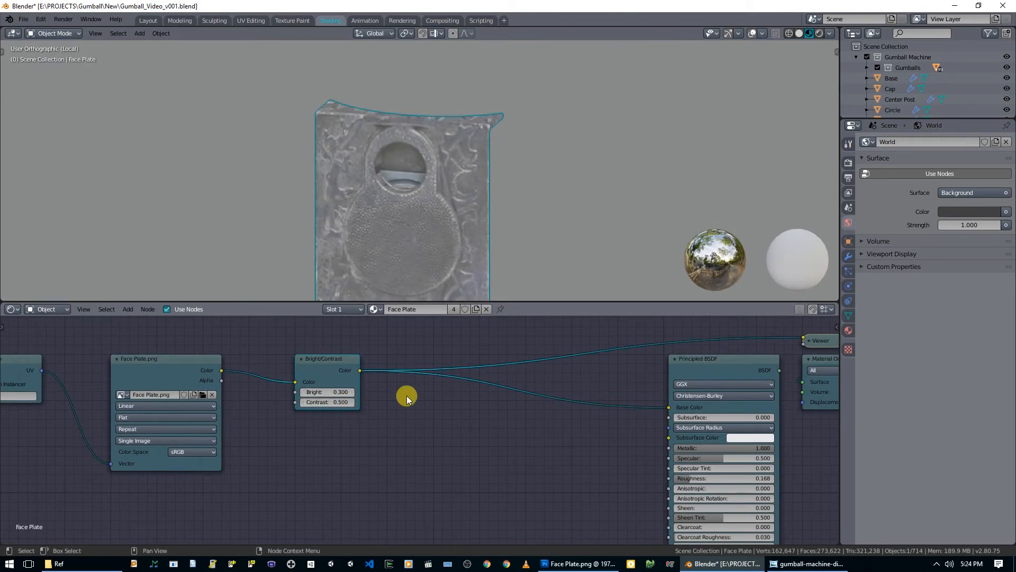
Restore the Principled BSDF as the material's output and set the Bright/Contrast node's Bright to 0.4.
{"action": "left_click", "coordinate": [730, 363], "text": "ctrl+shift"}
{"action": "middle_click_drag", "start_coordinate": [511, 250], "coordinate": [546, 238]}
{"action": "scroll", "coordinate": [503, 223], "scroll_direction": "down", "scroll_amount": 3}
{"action": "scroll", "coordinate": [503, 223], "scroll_direction": "down", "scroll_amount": 1}
{"action": "left_click", "coordinate": [353, 393]}
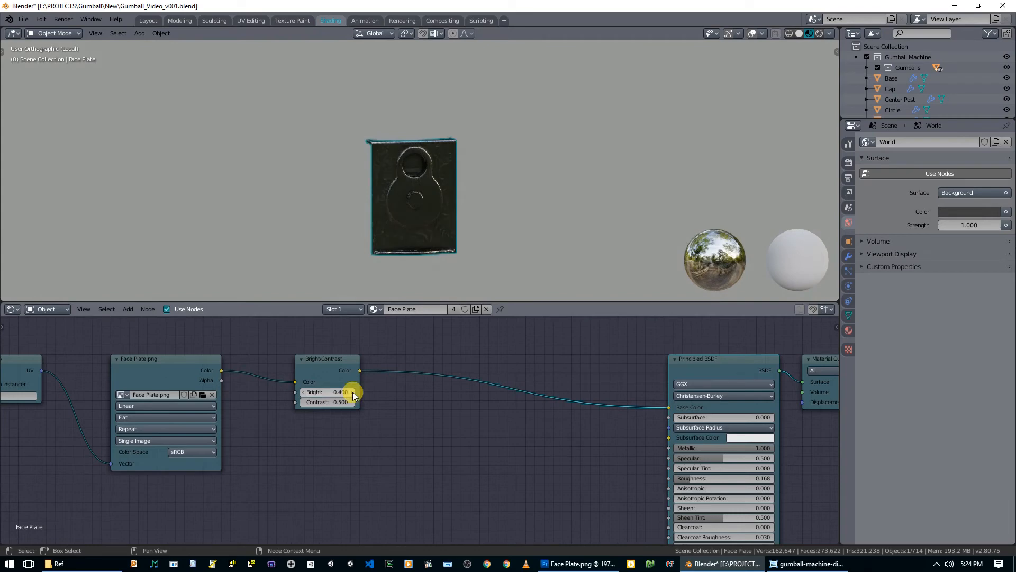
Raise the Principled BSDF's Roughness to 0.345 and check the plate's highlights.
{"action": "middle_click_drag", "start_coordinate": [547, 430], "coordinate": [448, 365]}
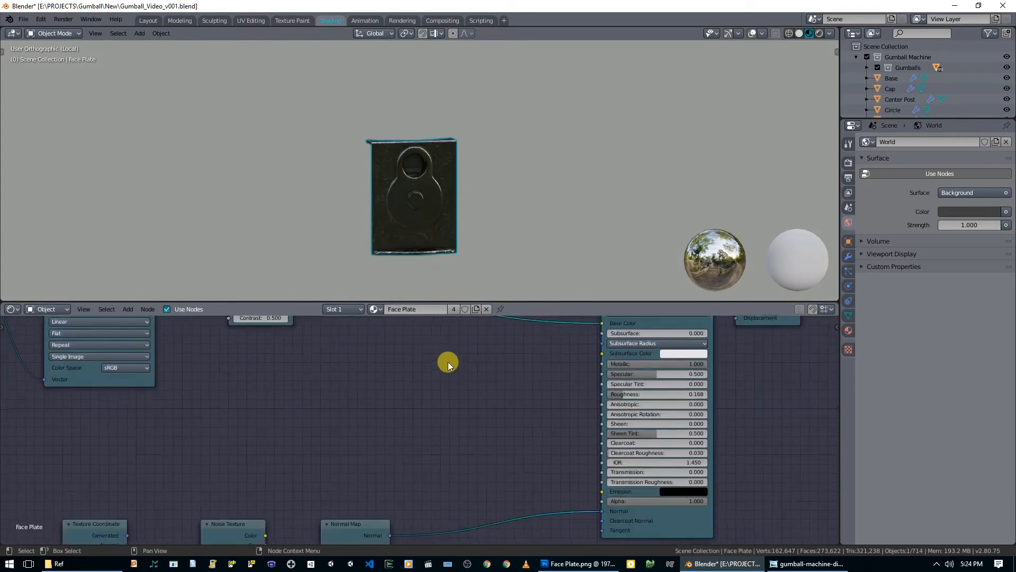
{"action": "middle_click_drag", "start_coordinate": [430, 445], "coordinate": [463, 394]}
{"action": "middle_click_drag", "start_coordinate": [416, 221], "coordinate": [414, 245]}
{"action": "middle_click_drag", "start_coordinate": [405, 364], "coordinate": [402, 484]}
{"action": "mouse_move", "coordinate": [482, 262]}
{"action": "middle_mouse_down"}
{"action": "mouse_move", "coordinate": [470, 233]}
{"action": "mouse_move", "coordinate": [484, 258]}
{"action": "middle_mouse_up"}
{"action": "left_click_drag", "start_coordinate": [701, 471], "coordinate": [718, 470]}
{"action": "middle_click_drag", "start_coordinate": [444, 255], "coordinate": [430, 265]}
Set the Bright/Contrast node's Bright to 0.3 and leave local view to show the whole gumball machine.
{"action": "left_click", "coordinate": [301, 383]}
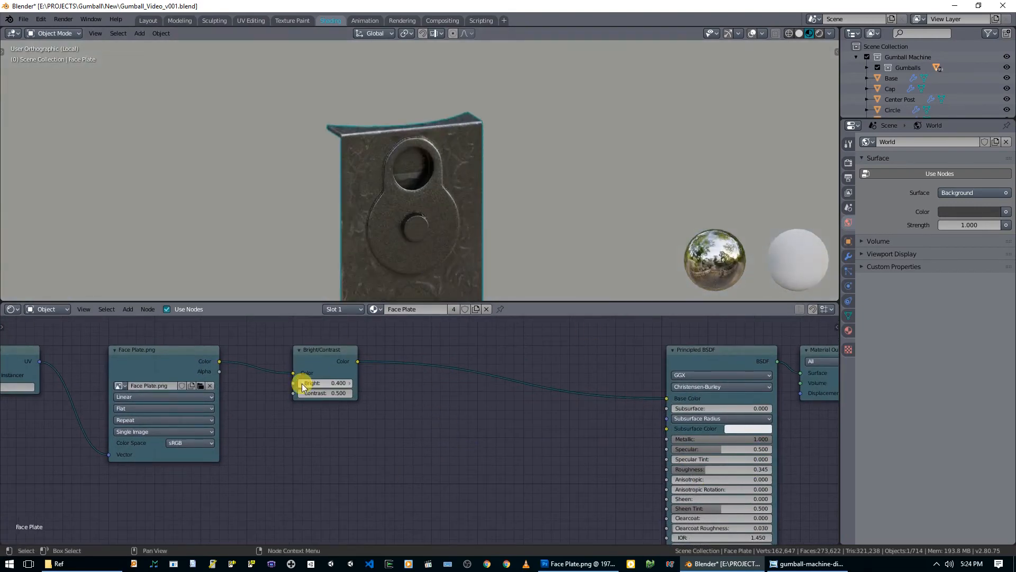
{"action": "middle_click_drag", "start_coordinate": [455, 223], "coordinate": [361, 184]}
{"action": "key", "text": "KP_Divide"}
{"action": "scroll", "coordinate": [445, 235], "scroll_direction": "up", "scroll_amount": 2}
Select the crank on the face plate and display its modifiers while viewing it up close.
{"action": "left_click", "coordinate": [429, 264]}
{"action": "middle_click_drag", "start_coordinate": [416, 221], "coordinate": [399, 123]}
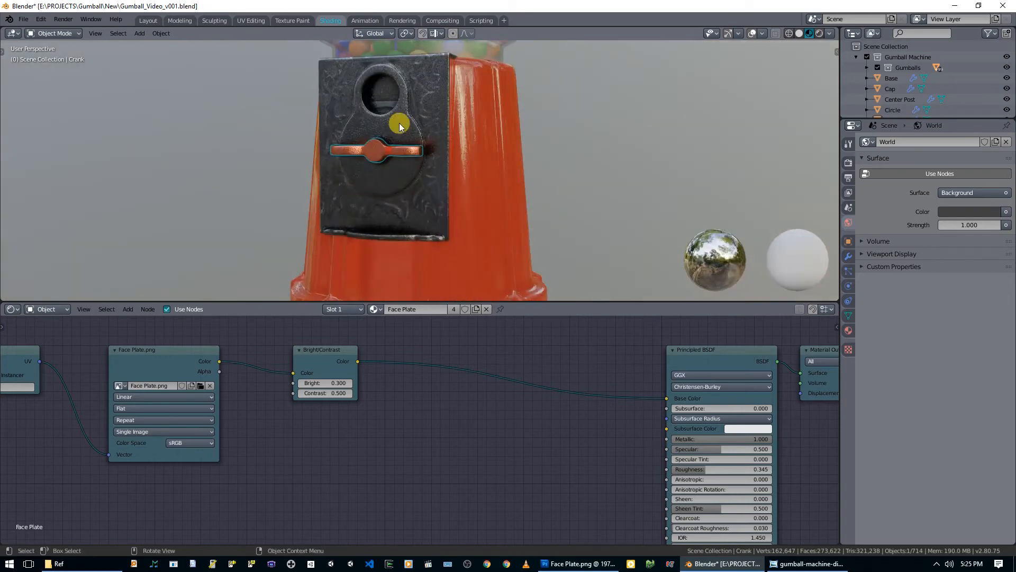
{"action": "middle_click_drag", "start_coordinate": [338, 151], "coordinate": [427, 189]}
{"action": "scroll", "coordinate": [427, 189], "scroll_direction": "up", "scroll_amount": 4}
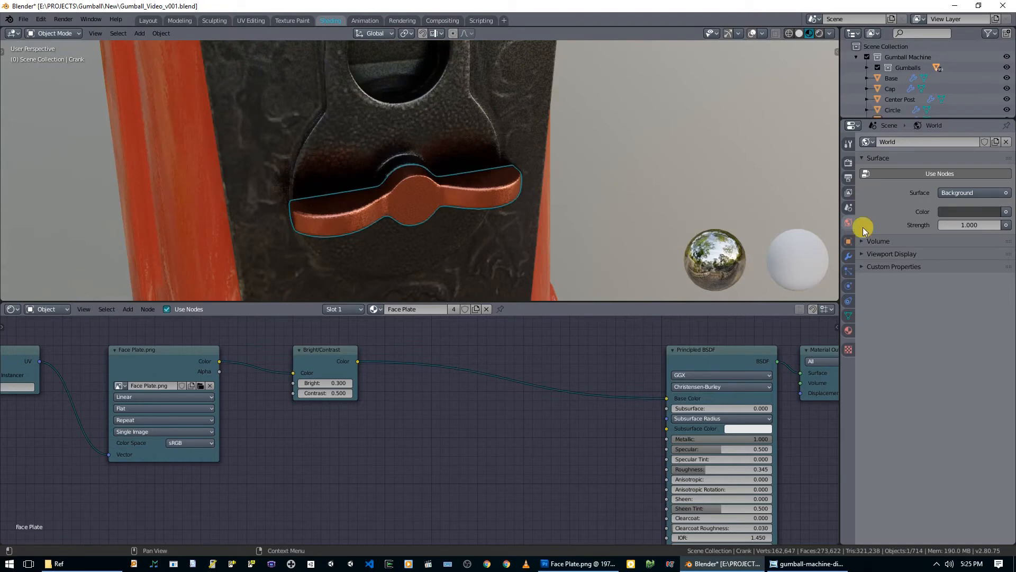
{"action": "left_click", "coordinate": [848, 256]}
{"action": "middle_click_drag", "start_coordinate": [535, 196], "coordinate": [416, 202]}
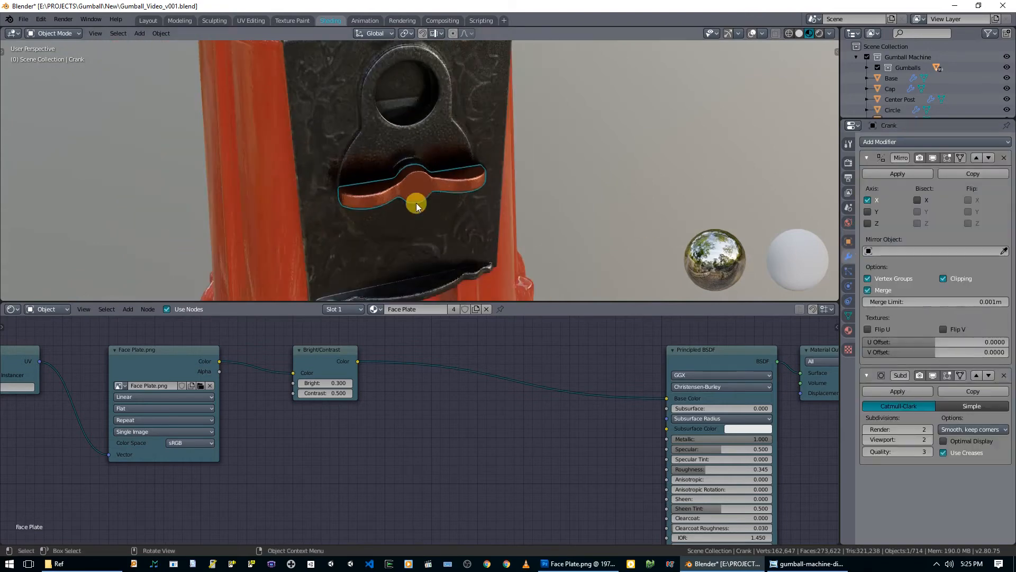
In the UV Editing workspace, leave local view and select all of the crank's faces for UV editing.
{"action": "left_click", "coordinate": [249, 19]}
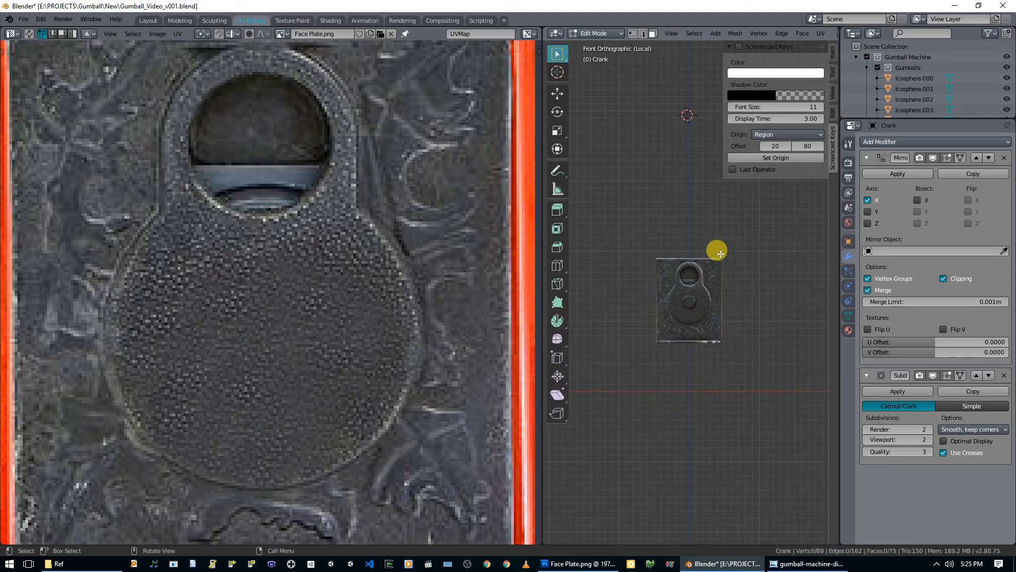
{"action": "key", "text": "KP_Divide"}
{"action": "scroll", "coordinate": [718, 251], "scroll_direction": "up", "scroll_amount": 5}
{"action": "middle_click_drag", "start_coordinate": [717, 249], "coordinate": [669, 156]}
{"action": "key", "text": "a"}
{"action": "scroll", "coordinate": [653, 166], "scroll_direction": "down", "scroll_amount": 3}
{"action": "scroll", "coordinate": [329, 310], "scroll_direction": "down", "scroll_amount": 5}
{"action": "middle_click_drag", "start_coordinate": [241, 377], "coordinate": [307, 292]}
{"action": "scroll", "coordinate": [270, 296], "scroll_direction": "up", "scroll_amount": 5}
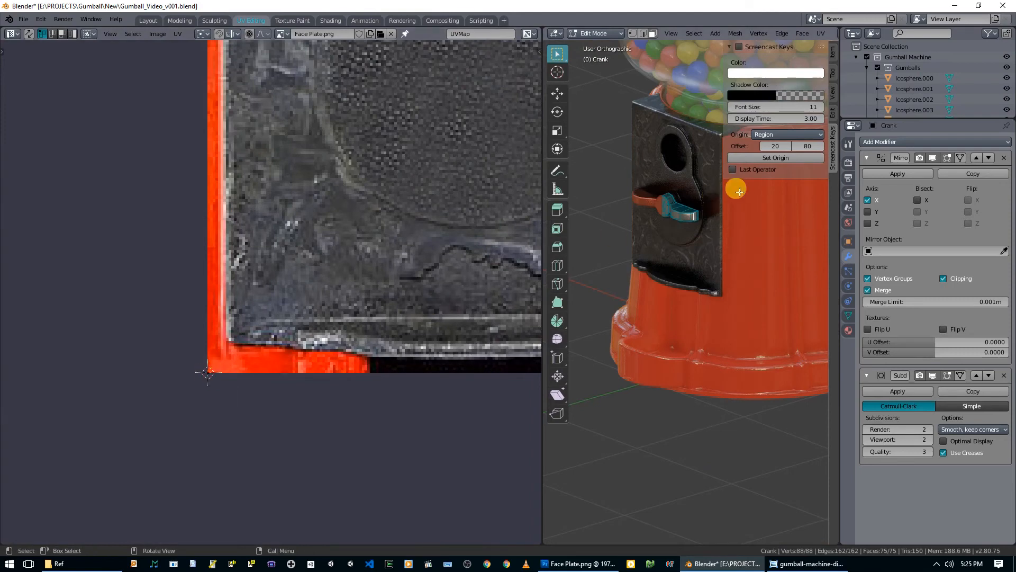
{"action": "scroll", "coordinate": [652, 227], "scroll_direction": "up", "scroll_amount": 5}
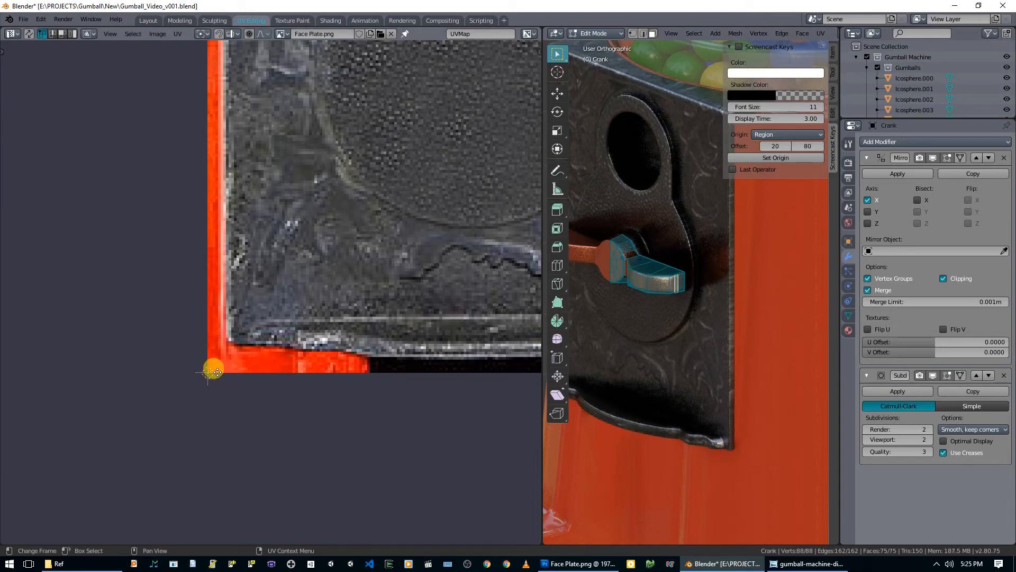
Move the crank's UVs from the image's lower-left corner onto the dark metal area of Face Plate.png.
{"action": "key", "text": "g"}
{"action": "left_click", "coordinate": [296, 291]}
{"action": "middle_click_drag", "start_coordinate": [642, 261], "coordinate": [711, 244]}
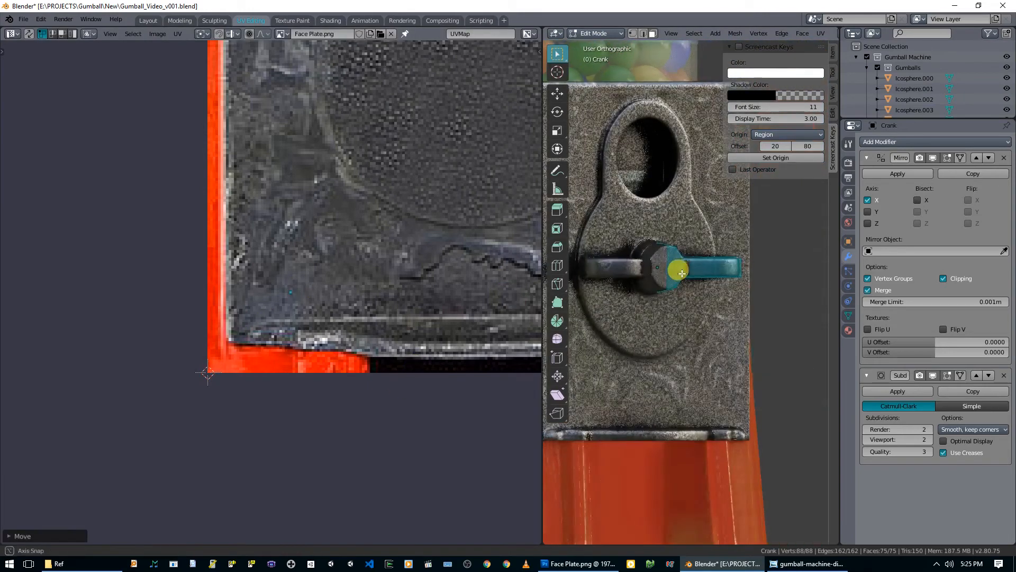
Leave Edit Mode on the crank and clear the selection.
{"action": "key", "text": "Tab"}
{"action": "middle_click_drag", "start_coordinate": [681, 295], "coordinate": [647, 281]}
{"action": "key", "text": "alt+a"}
{"action": "scroll", "coordinate": [690, 299], "scroll_direction": "down", "scroll_amount": 2}
Using wireframe display, select the circular ring beneath the glass globe and try to move its UVs on Face Plate.png.
{"action": "left_click", "coordinate": [636, 273]}
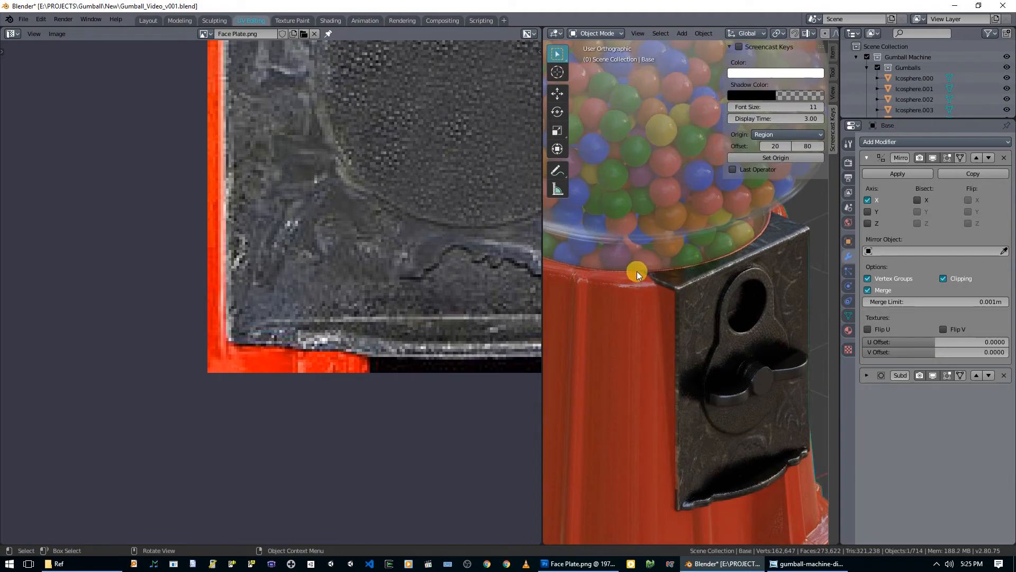
{"action": "key", "text": "Tab"}
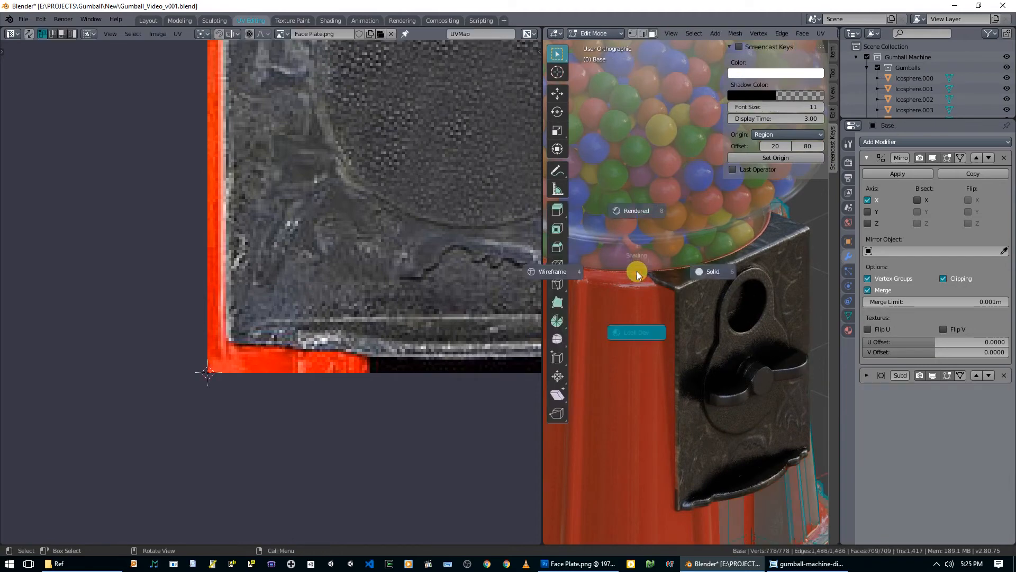
{"action": "left_click", "coordinate": [564, 269]}
{"action": "key", "text": "Tab"}
{"action": "left_click", "coordinate": [649, 267]}
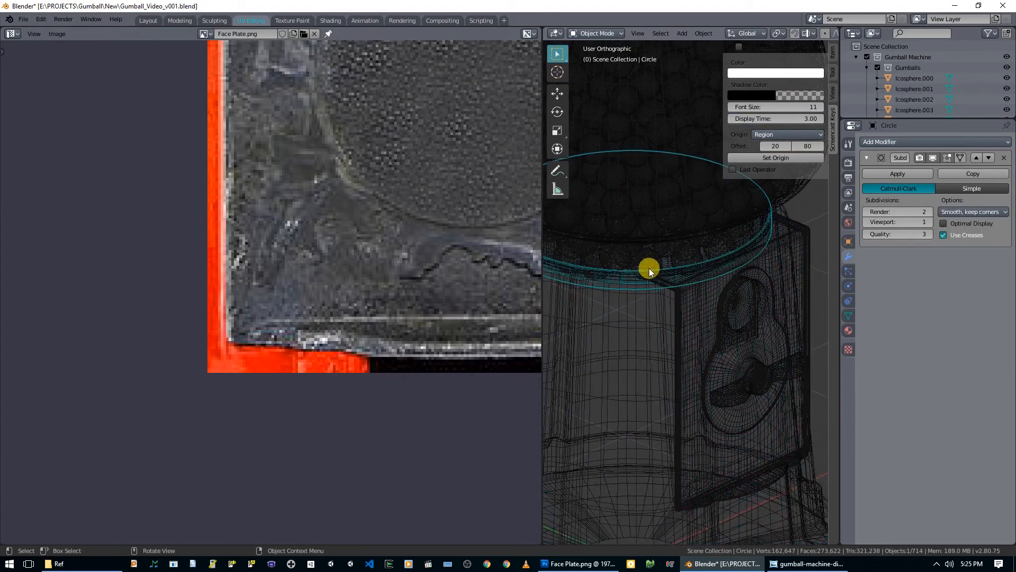
{"action": "key", "text": "Tab"}
{"action": "key", "text": "a"}
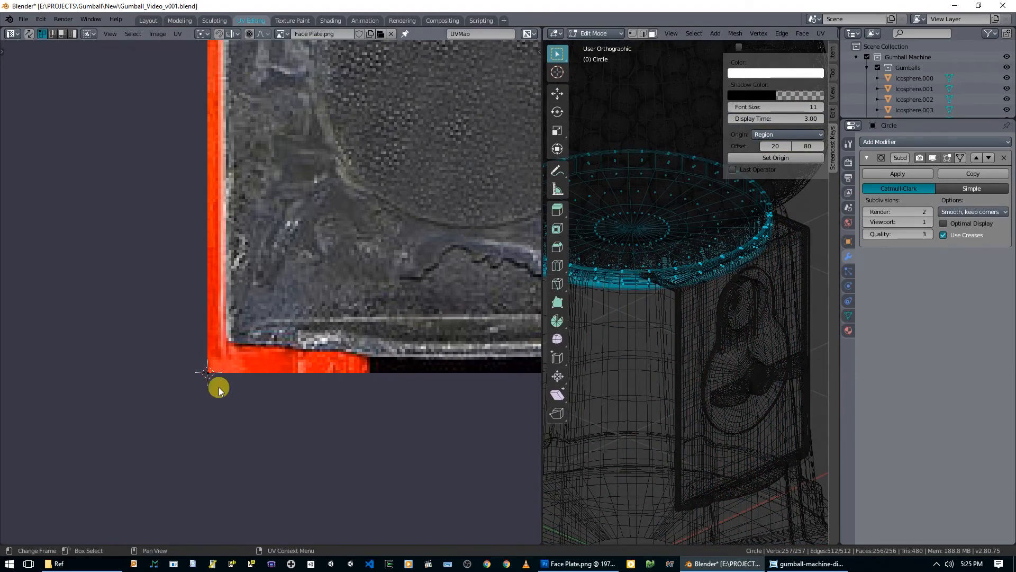
{"action": "key", "text": "g"}
{"action": "key", "text": "Escape"}
{"action": "key", "text": "Tab"}
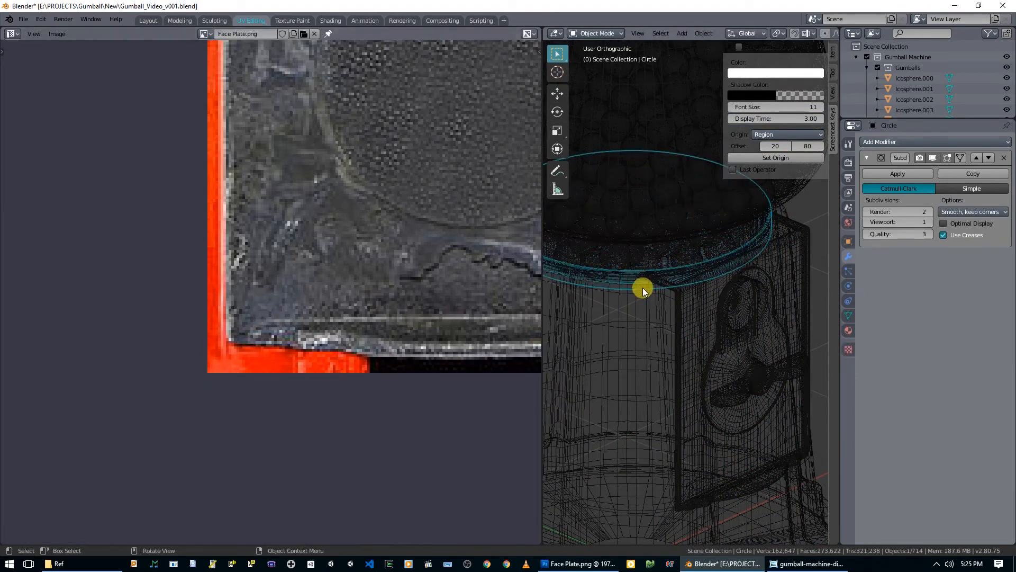
{"action": "key", "text": "z"}
{"action": "left_click", "coordinate": [650, 348]}
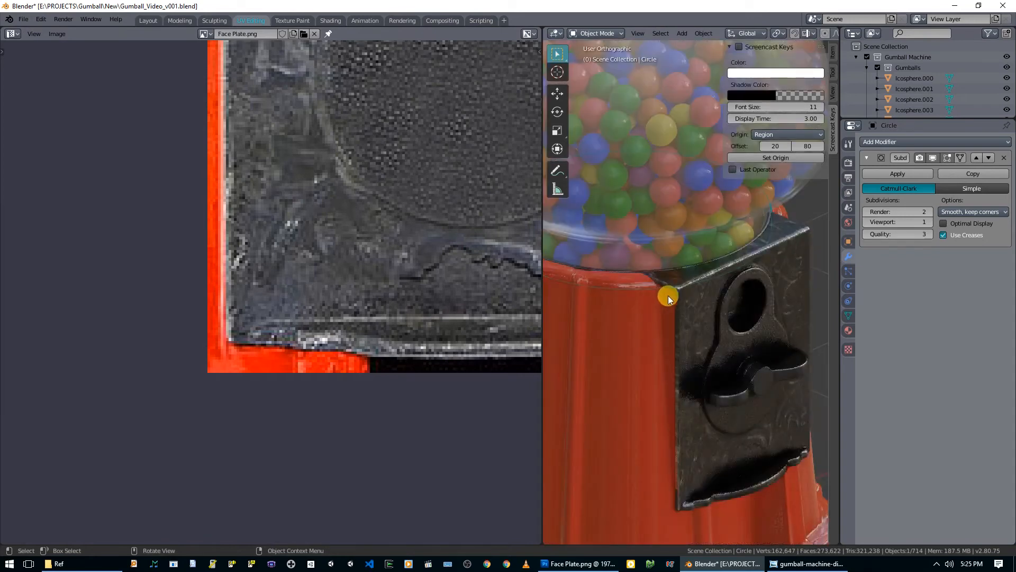
In the Shading workspace, darken the base's Red Paint Base Color to a red with saturation 0.815 and value 0.484.
{"action": "key", "text": "alt+a"}
{"action": "scroll", "coordinate": [706, 337], "scroll_direction": "down", "scroll_amount": 3}
{"action": "middle_click_drag", "start_coordinate": [712, 341], "coordinate": [677, 326]}
{"action": "scroll", "coordinate": [683, 315], "scroll_direction": "down", "scroll_amount": 3}
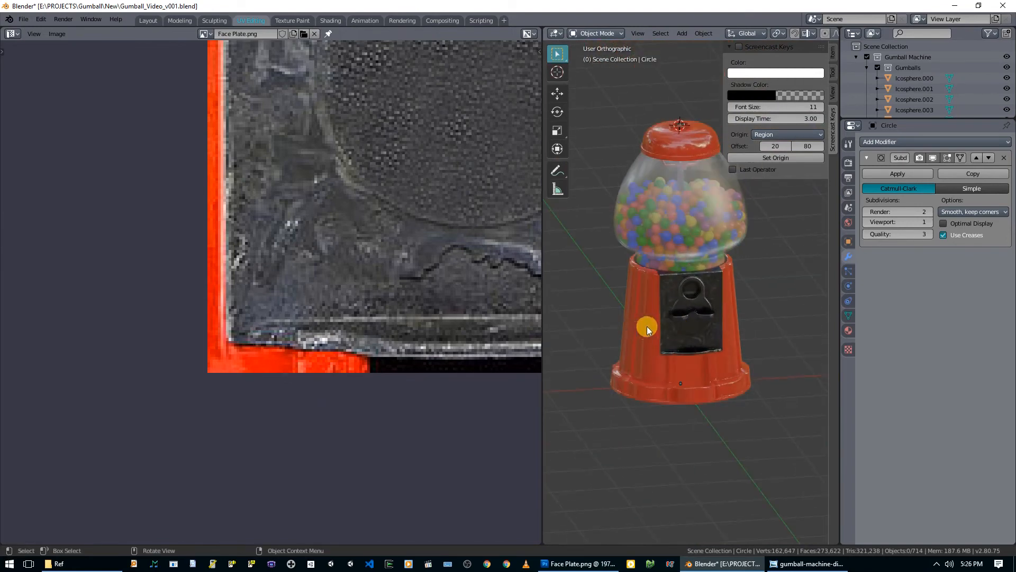
{"action": "left_click", "coordinate": [684, 366]}
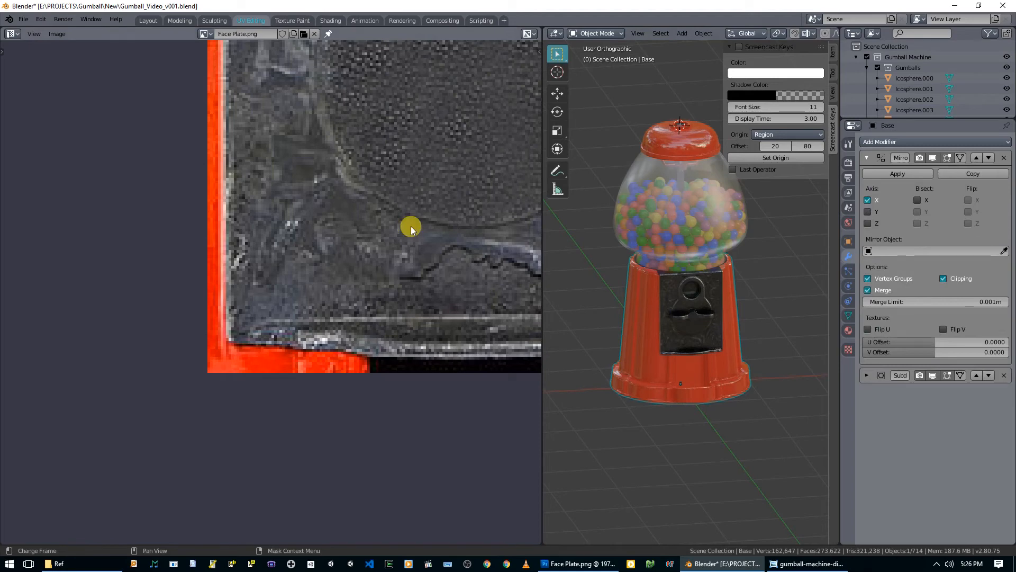
{"action": "left_click", "coordinate": [331, 20]}
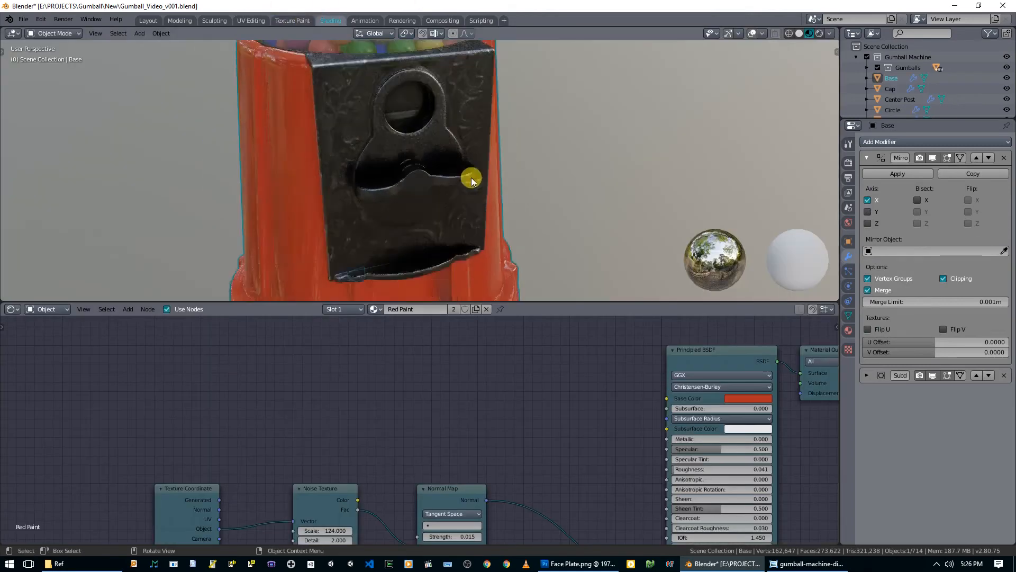
{"action": "left_click", "coordinate": [748, 398]}
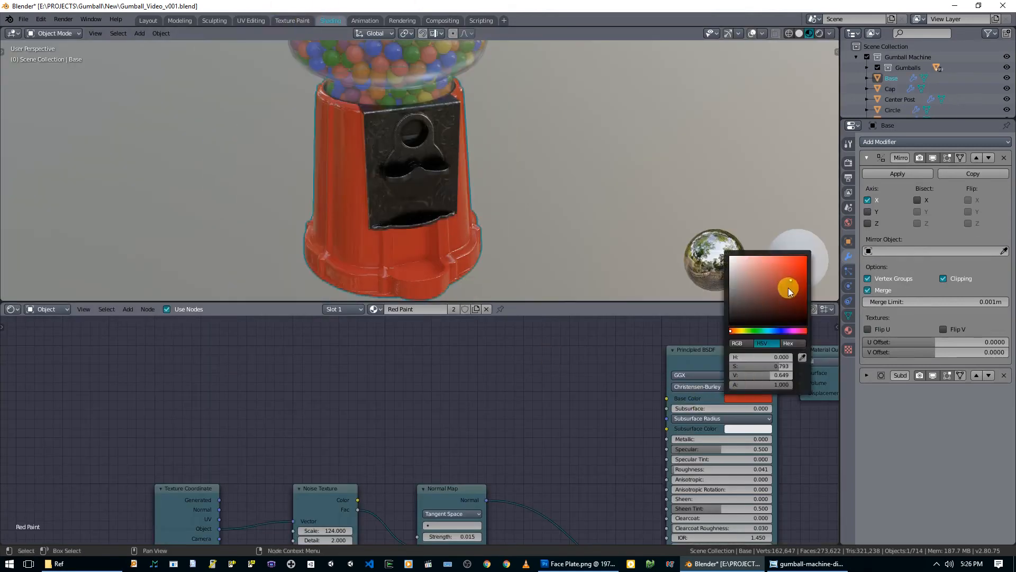
{"action": "left_click", "coordinate": [789, 293]}
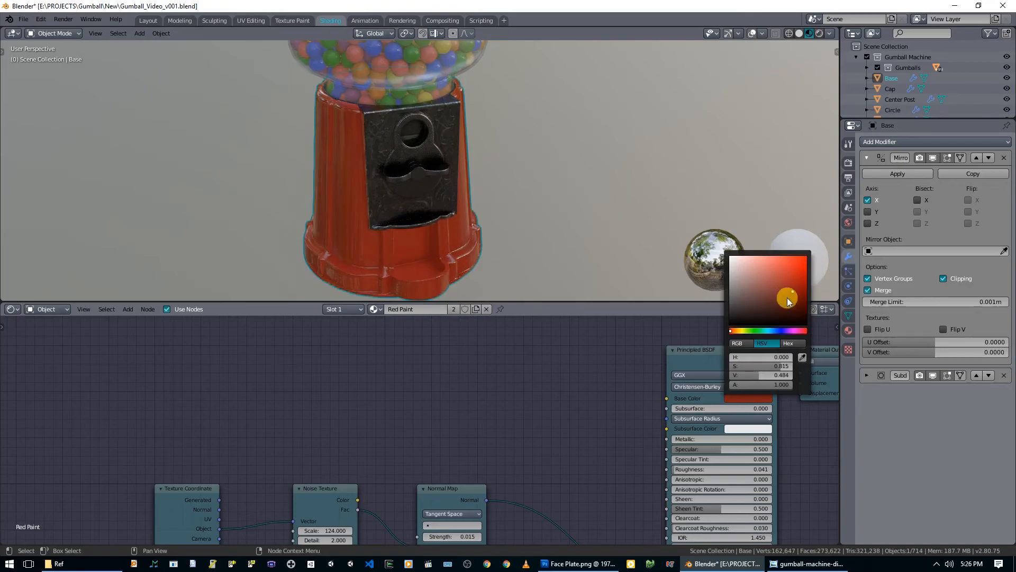
Compare the darkened red paint with the reference photo 9115-DEFAULT-l.jpg, viewing the model from the side and above the base.
{"action": "left_click", "coordinate": [809, 565]}
{"action": "key", "text": "Left"}
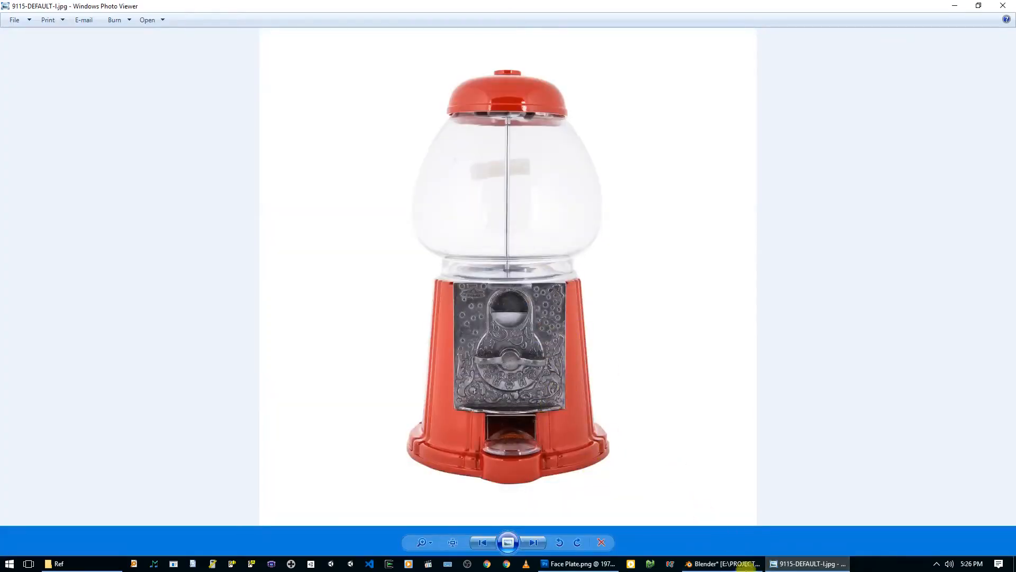
{"action": "left_click", "coordinate": [799, 565]}
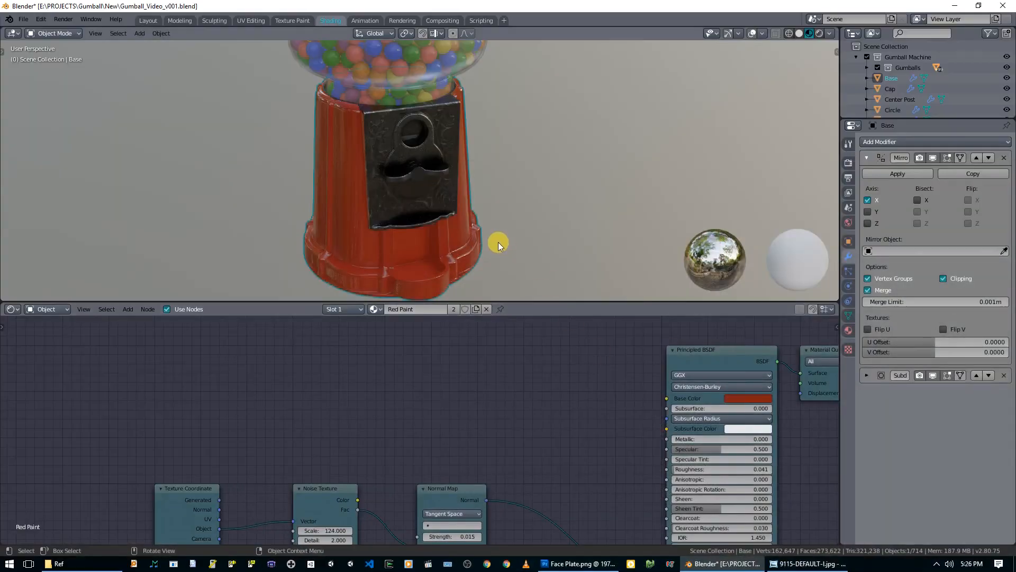
{"action": "middle_click_drag", "start_coordinate": [387, 183], "coordinate": [455, 190]}
{"action": "scroll", "coordinate": [466, 151], "scroll_direction": "down", "scroll_amount": 3}
{"action": "middle_click_drag", "start_coordinate": [466, 150], "coordinate": [481, 213], "text": "shift"}
{"action": "scroll", "coordinate": [466, 186], "scroll_direction": "up", "scroll_amount": 2}
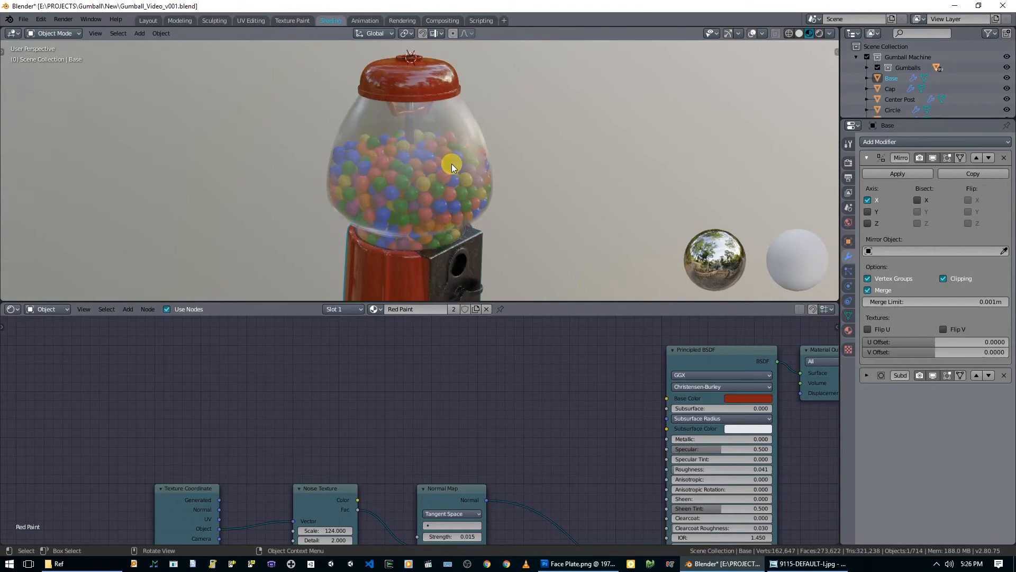
Select the glass clamp inside the globe using wireframe display and check its UVs against Face Plate.png in the UV Editing workspace.
{"action": "left_click", "coordinate": [452, 163]}
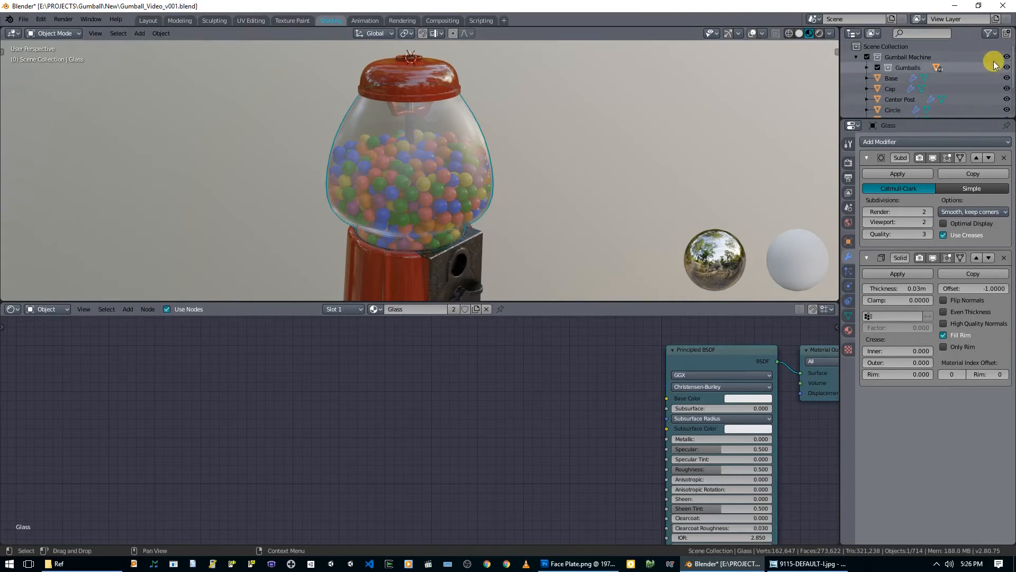
{"action": "key", "text": "shift+z"}
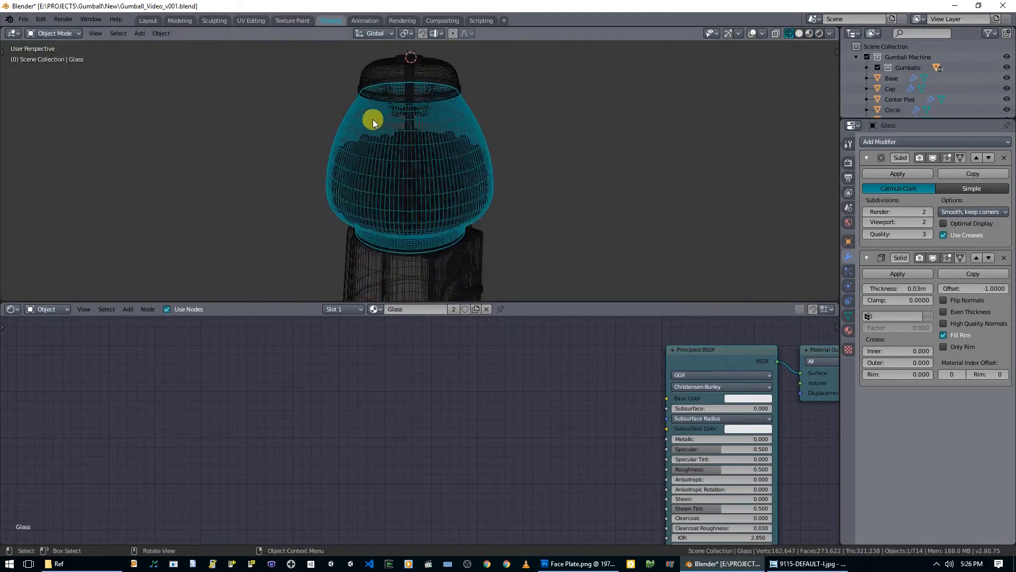
{"action": "left_click", "coordinate": [415, 107]}
{"action": "left_click", "coordinate": [419, 108]}
{"action": "key", "text": "Tab"}
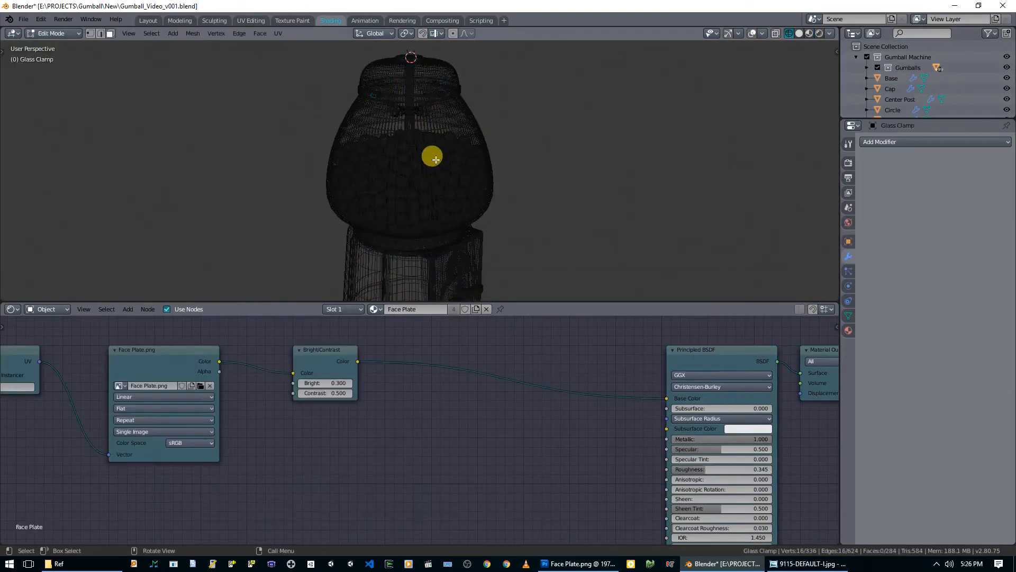
{"action": "left_click", "coordinate": [251, 21]}
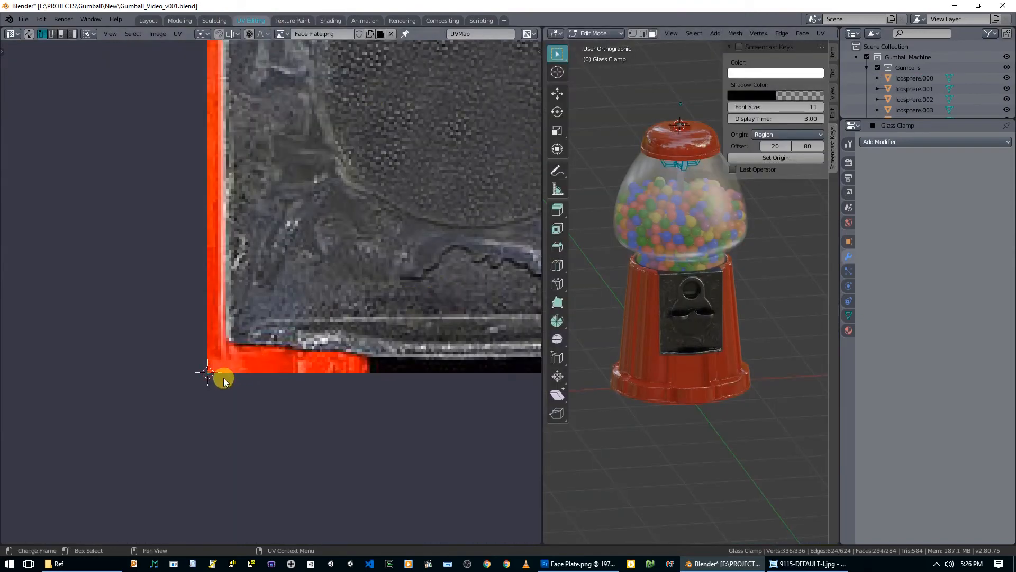
{"action": "key", "text": "Tab"}
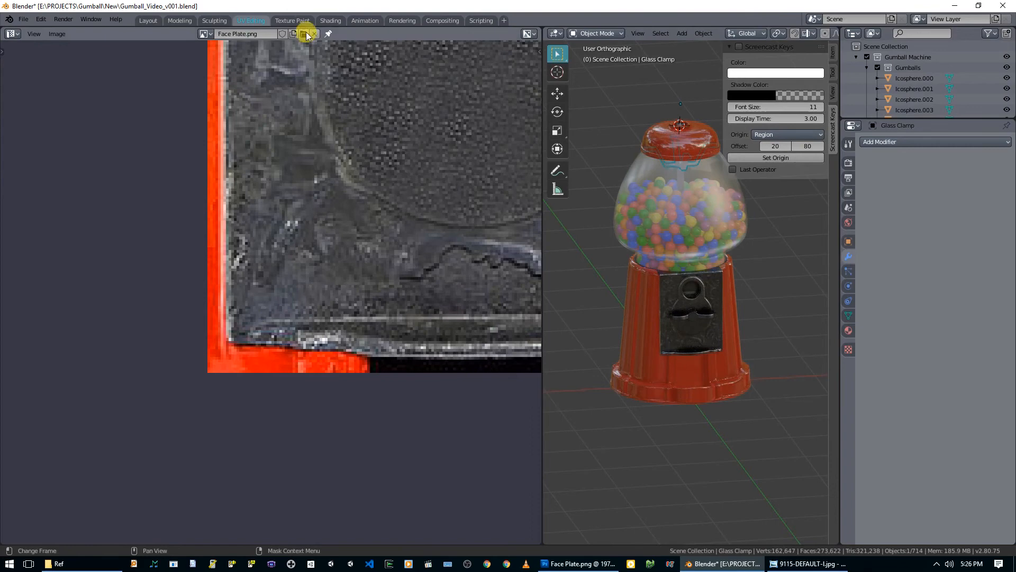
Return to the Shading workspace with LookDev shading and select the glass globe.
{"action": "left_click", "coordinate": [223, 21]}
{"action": "left_click", "coordinate": [326, 21]}
{"action": "key", "text": "z"}
{"action": "left_click", "coordinate": [446, 169]}
{"action": "middle_click_drag", "start_coordinate": [485, 149], "coordinate": [440, 155]}
{"action": "left_click", "coordinate": [460, 151]}
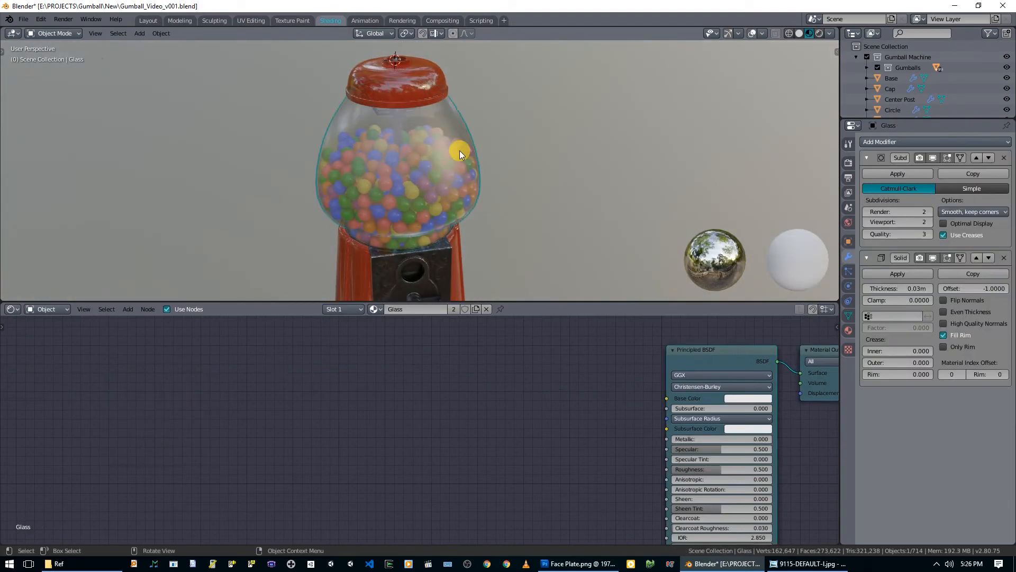
{"action": "middle_click_drag", "start_coordinate": [460, 260], "coordinate": [453, 221]}
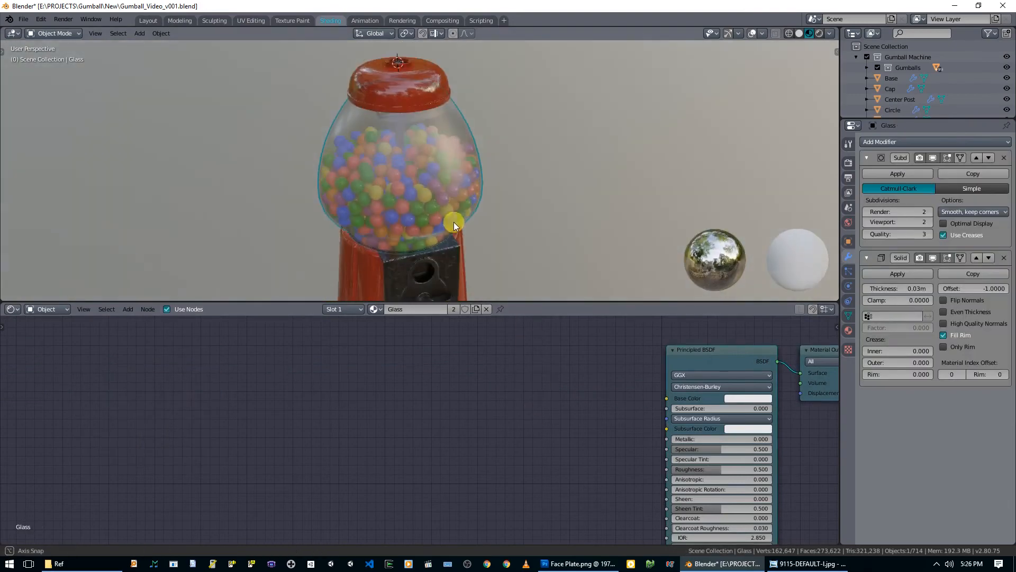
Enlarge the 3D viewport, select the face plate, and open its Normal Map strength for editing.
{"action": "left_click_drag", "start_coordinate": [535, 303], "coordinate": [517, 412]}
{"action": "middle_click_drag", "start_coordinate": [505, 271], "coordinate": [471, 330]}
{"action": "left_click", "coordinate": [423, 301]}
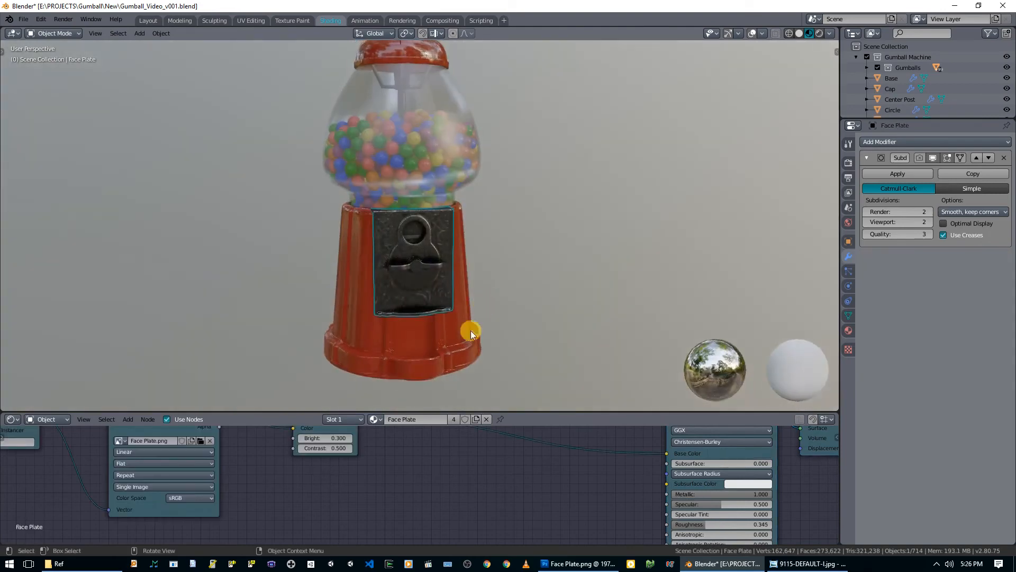
{"action": "middle_click_drag", "start_coordinate": [401, 478], "coordinate": [412, 445]}
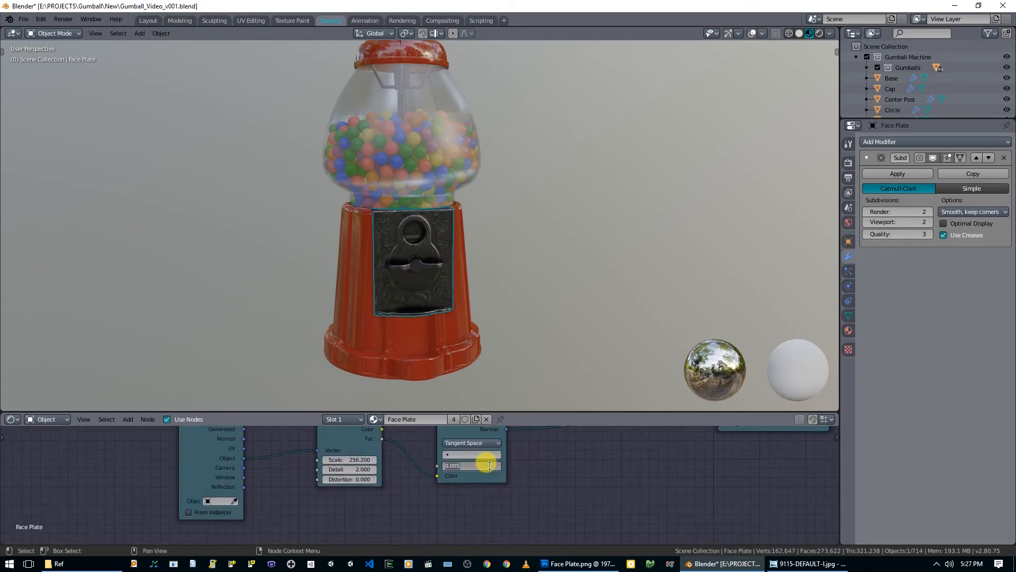
{"action": "middle_click_drag", "start_coordinate": [450, 297], "coordinate": [468, 314]}
{"action": "middle_click_drag", "start_coordinate": [581, 450], "coordinate": [571, 519]}
{"action": "middle_click_drag", "start_coordinate": [511, 428], "coordinate": [526, 506]}
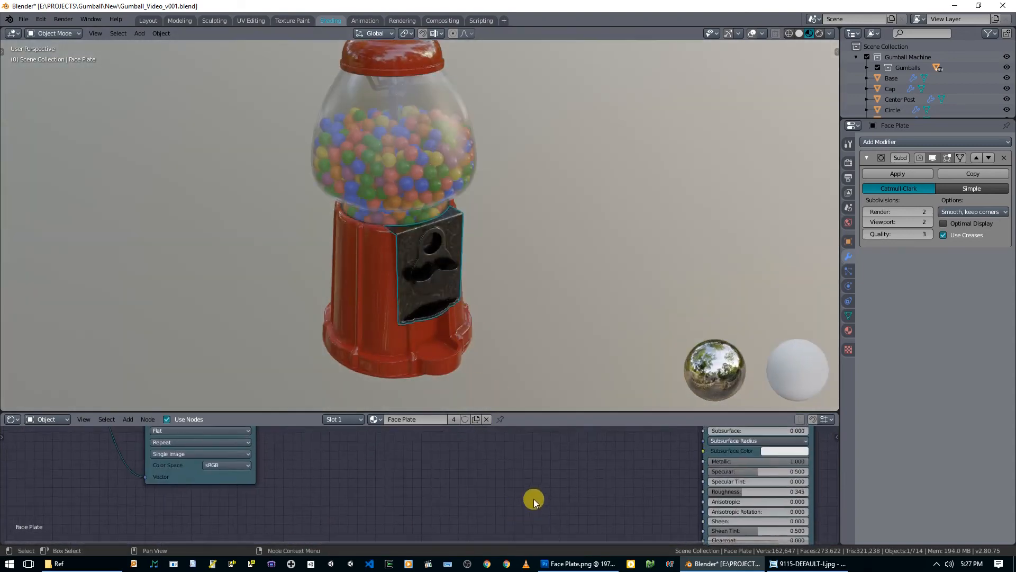
Switch the LookDev environment lighting to the bright interior HDRI and view the face plate up close.
{"action": "left_click", "coordinate": [831, 33]}
{"action": "left_click", "coordinate": [834, 129]}
{"action": "left_click", "coordinate": [730, 159]}
{"action": "middle_click_drag", "start_coordinate": [408, 249], "coordinate": [499, 271]}
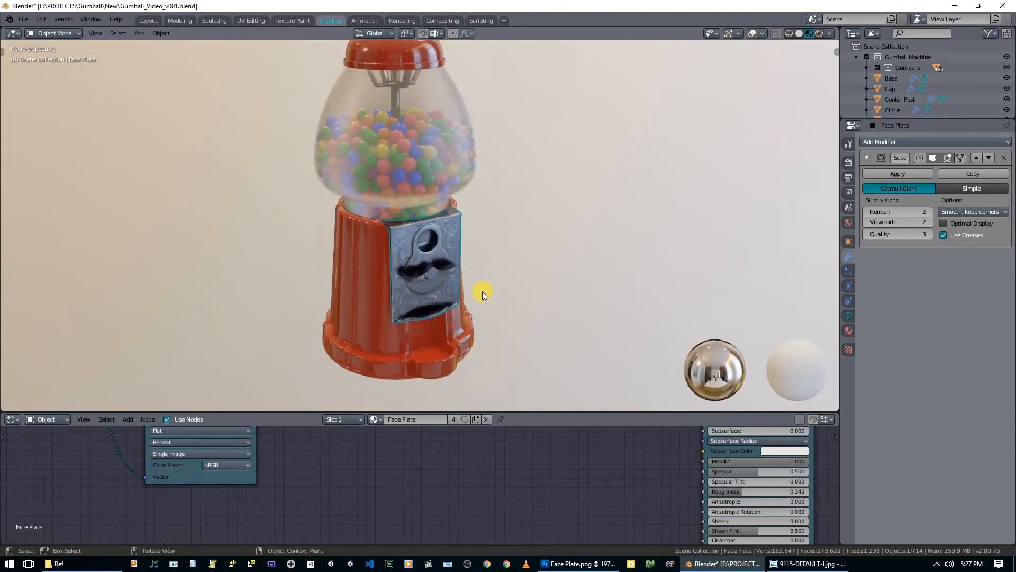
{"action": "middle_click_drag", "start_coordinate": [449, 309], "coordinate": [468, 293]}
{"action": "scroll", "coordinate": [498, 302], "scroll_direction": "up", "scroll_amount": 2}
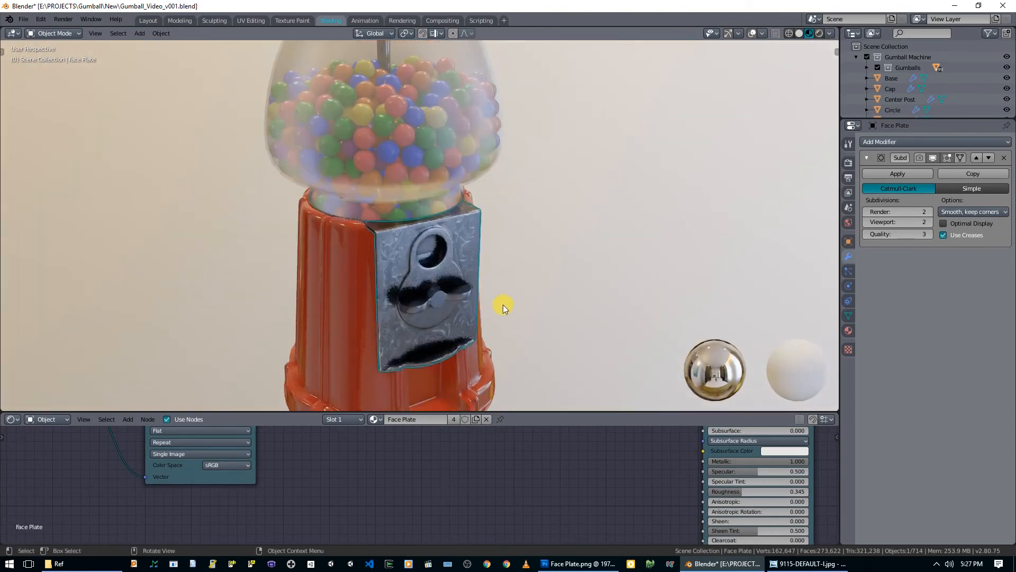
Set the Face Plate material's Roughness to 0.582 and compare it with the reference photo of the filled gumball machine.
{"action": "middle_click_drag", "start_coordinate": [716, 492], "coordinate": [638, 480]}
{"action": "left_click_drag", "start_coordinate": [666, 480], "coordinate": [690, 479]}
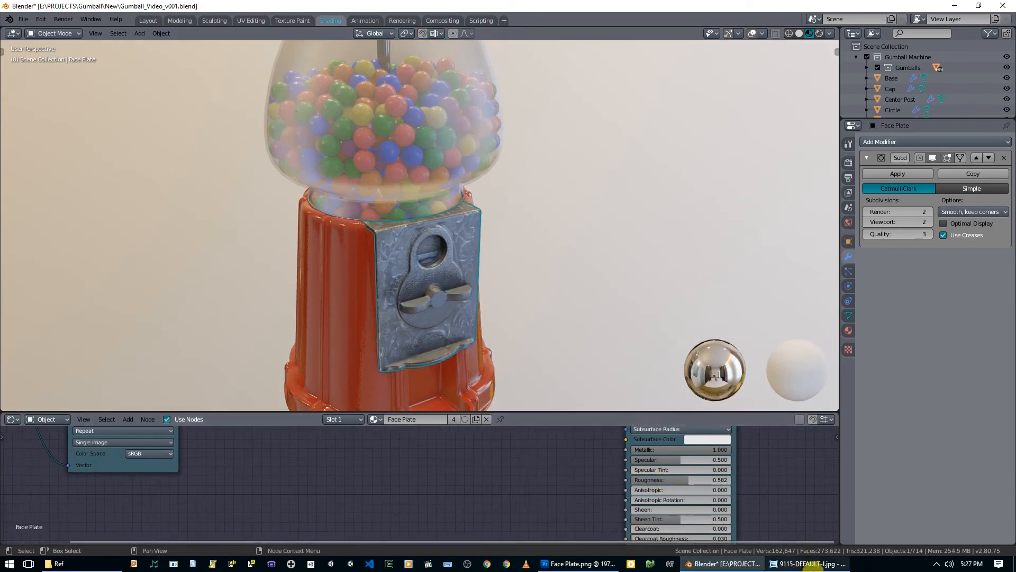
{"action": "left_click", "coordinate": [810, 564]}
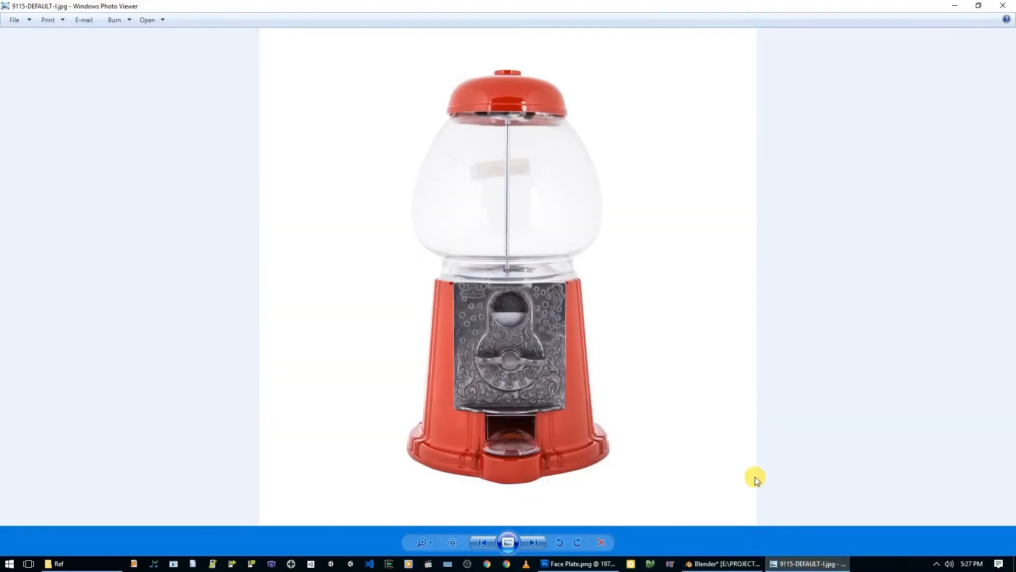
{"action": "key", "text": "Right"}
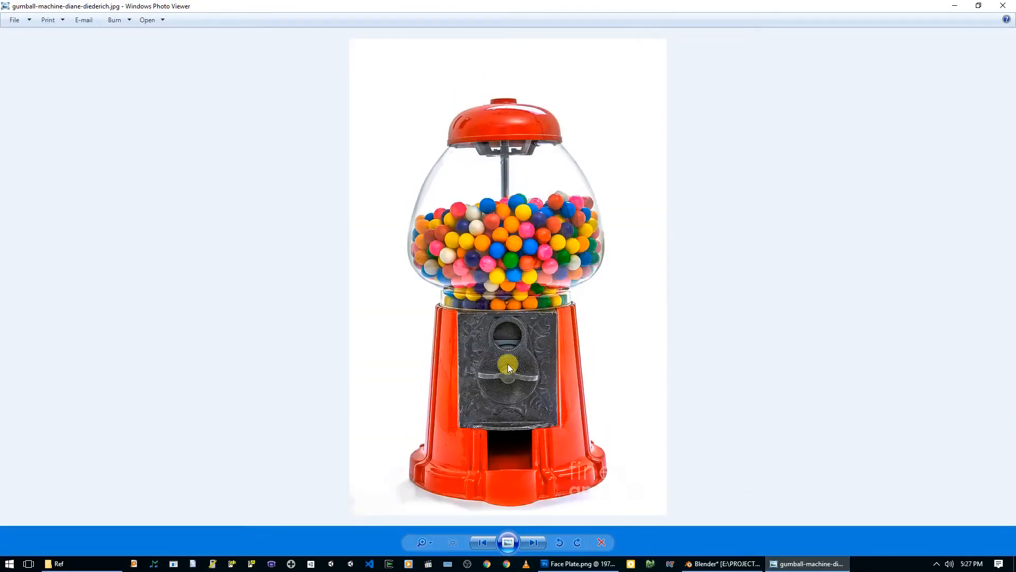
{"action": "left_click", "coordinate": [817, 564]}
Set the Face Plate material's Bright/Contrast node to Bright 0.2 and Contrast 0.4.
{"action": "middle_click_drag", "start_coordinate": [524, 482], "coordinate": [611, 571]}
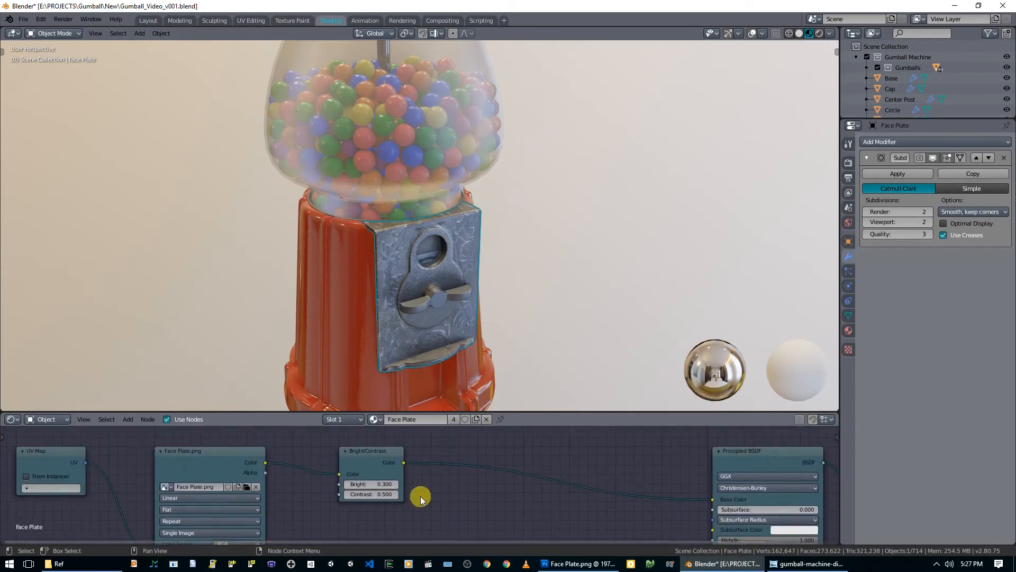
{"action": "left_click", "coordinate": [346, 485]}
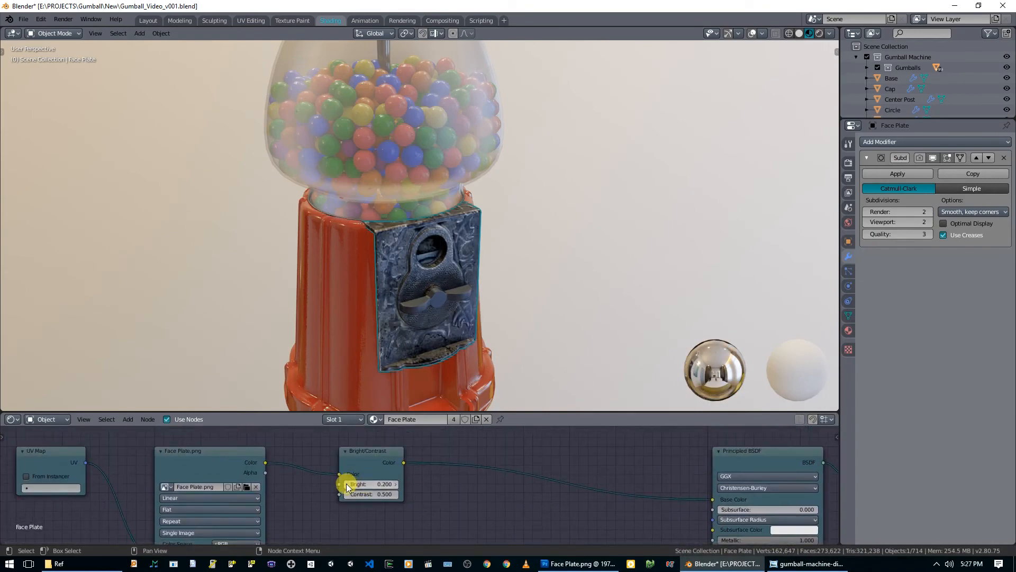
{"action": "left_click", "coordinate": [346, 494]}
{"action": "middle_click_drag", "start_coordinate": [490, 335], "coordinate": [484, 309]}
{"action": "scroll", "coordinate": [516, 303], "scroll_direction": "down", "scroll_amount": 2}
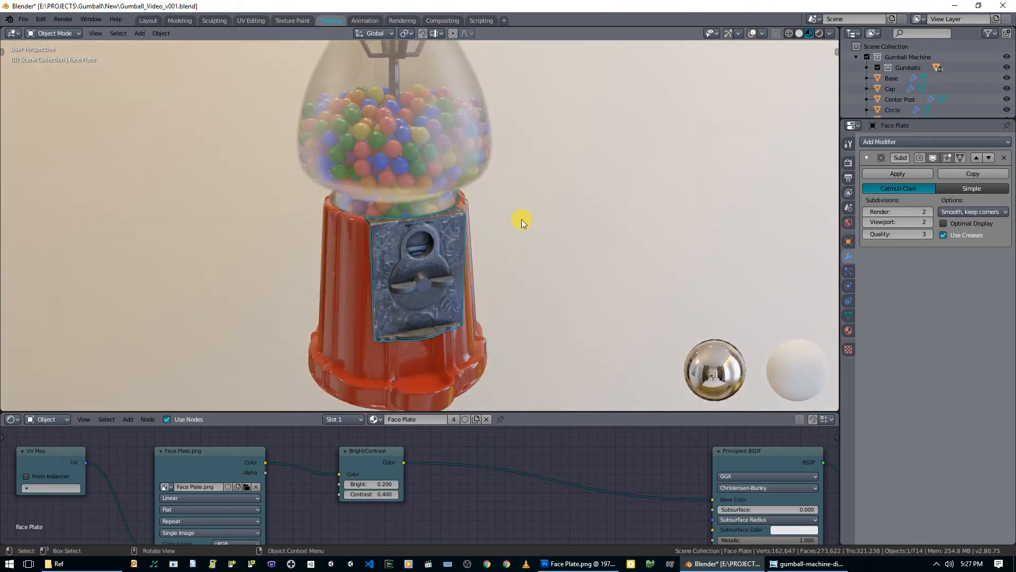
Select the glass globe and enlarge the node editor to show more of its Glass material, with the whole machine in view.
{"action": "left_click", "coordinate": [461, 142]}
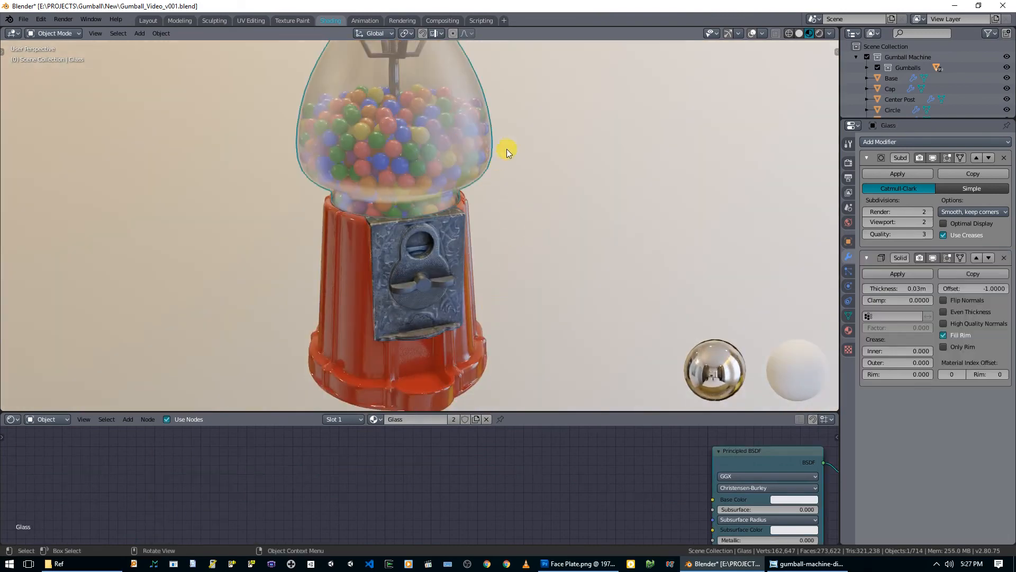
{"action": "middle_click_drag", "start_coordinate": [497, 157], "coordinate": [440, 209]}
{"action": "left_click_drag", "start_coordinate": [507, 411], "coordinate": [496, 335]}
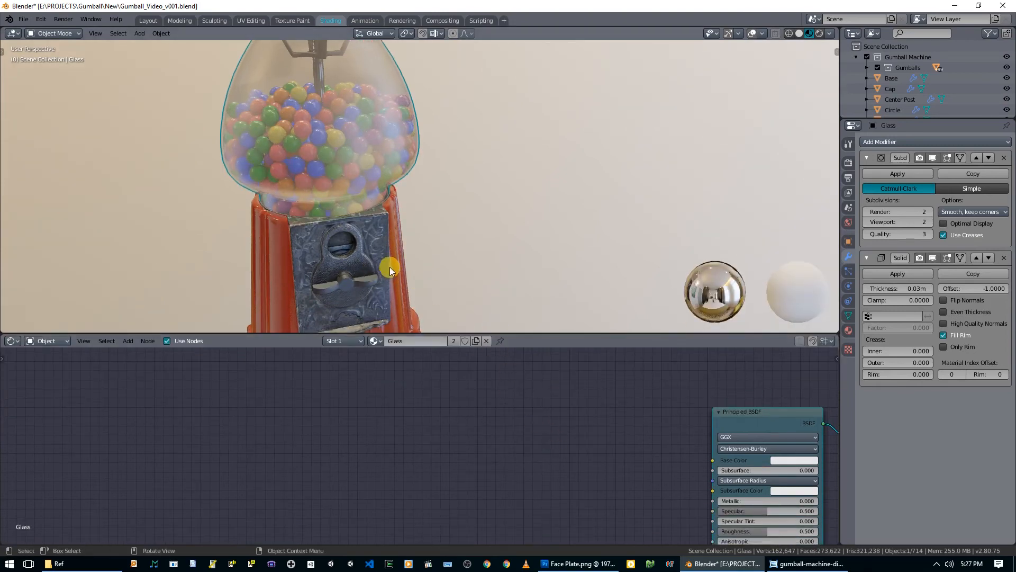
{"action": "scroll", "coordinate": [378, 142], "scroll_direction": "down", "scroll_amount": 2}
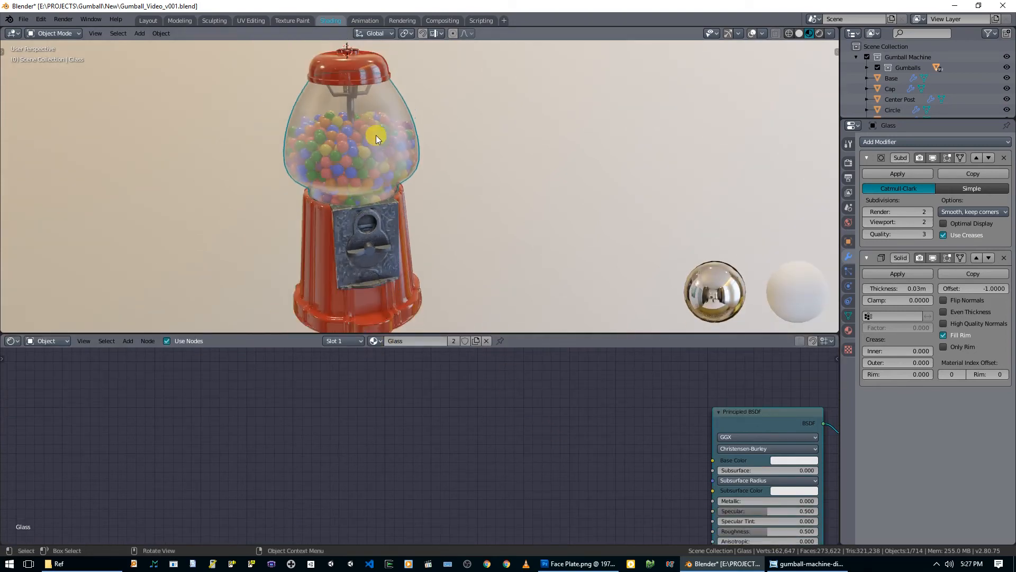
Save the file and paste the copied Texture Coordinate, Noise Texture and Normal Map nodes into the Glass material.
{"action": "scroll", "coordinate": [400, 265], "scroll_direction": "up", "scroll_amount": 2}
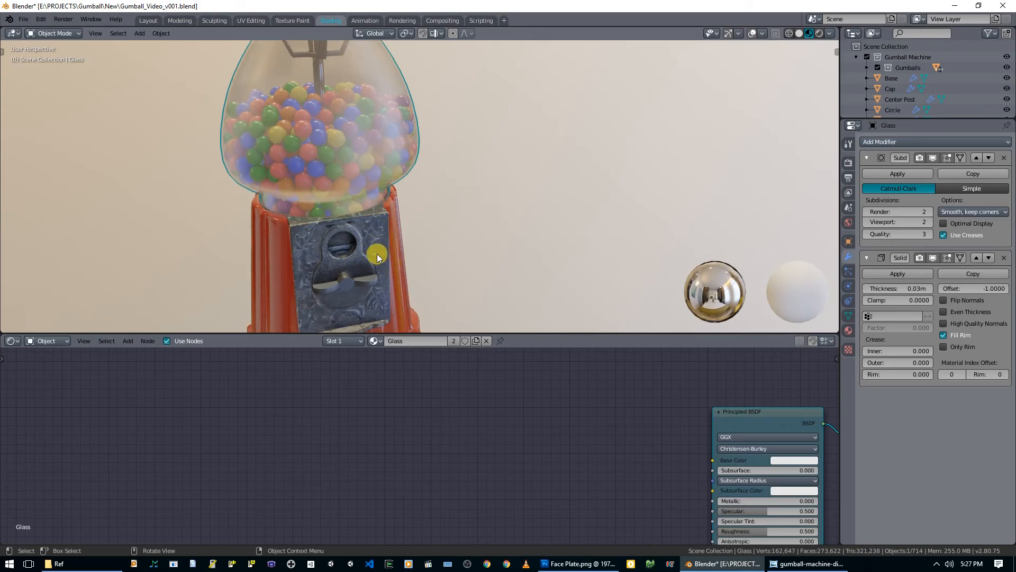
{"action": "key", "text": "ctrl+s"}
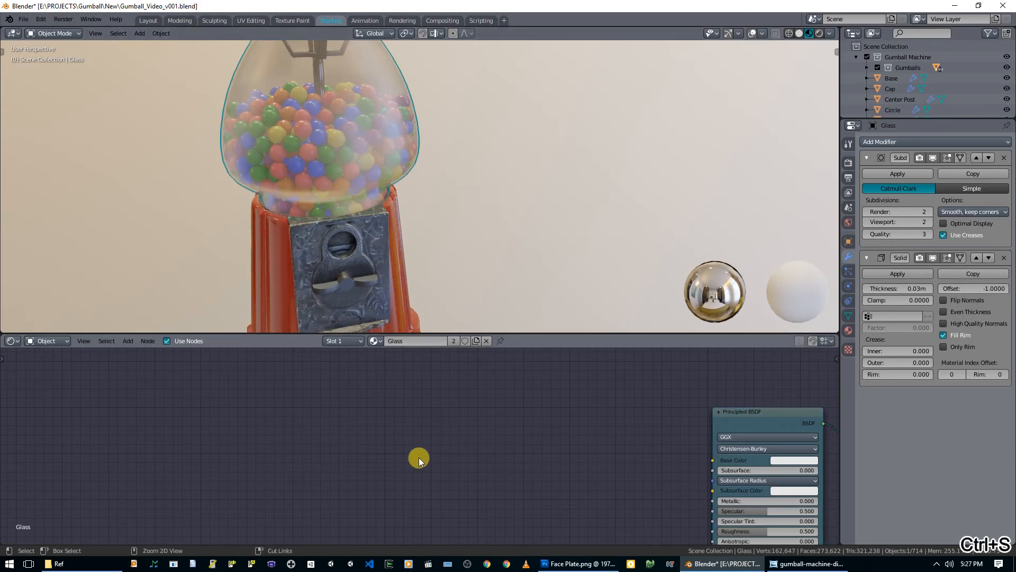
{"action": "key", "text": "ctrl+v"}
{"action": "scroll", "coordinate": [431, 422], "scroll_direction": "down", "scroll_amount": 3}
{"action": "scroll", "coordinate": [430, 382], "scroll_direction": "up", "scroll_amount": 1}
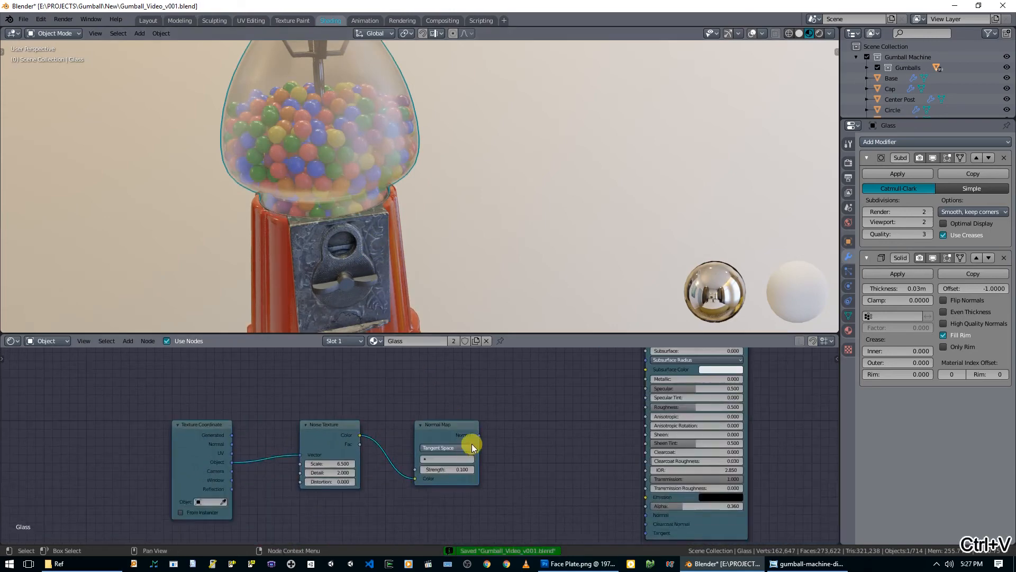
Link the noise's Fac through the Normal Map into the Principled BSDF's Normal, and set the noise Scale to 27.5 while previewing it on the globe.
{"action": "left_click_drag", "start_coordinate": [478, 436], "coordinate": [647, 514]}
{"action": "left_click_drag", "start_coordinate": [360, 446], "coordinate": [416, 479]}
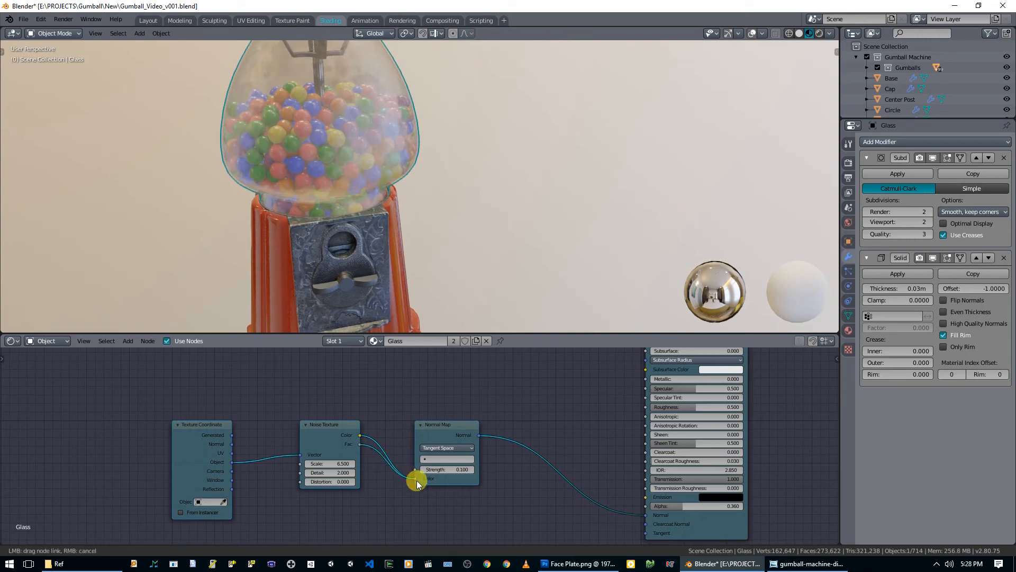
{"action": "left_click", "coordinate": [344, 439], "text": "ctrl+shift"}
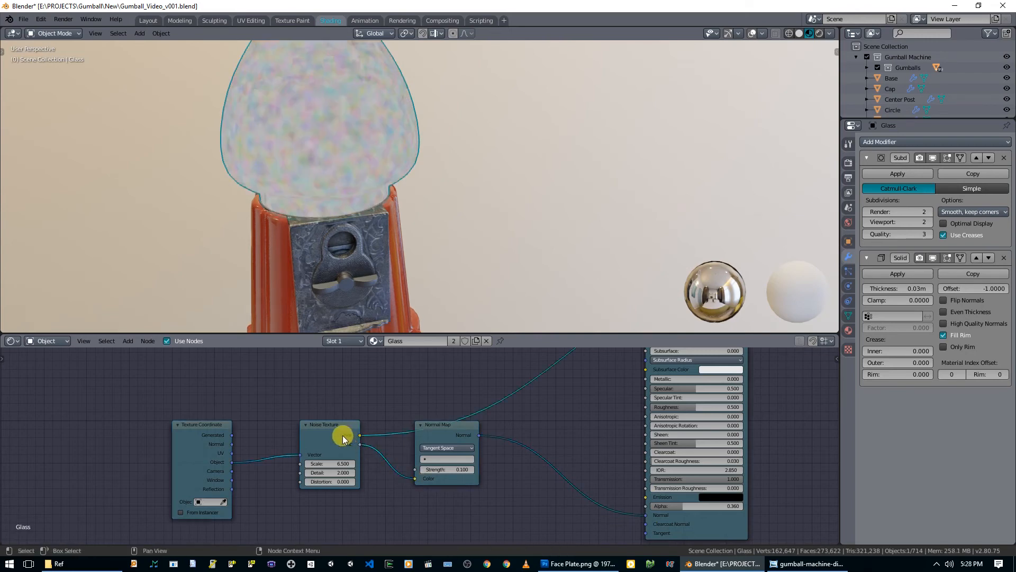
{"action": "mouse_move", "coordinate": [330, 464]}
{"action": "left_mouse_down"}
{"action": "mouse_move", "coordinate": [366, 463]}
{"action": "mouse_move", "coordinate": [350, 464]}
{"action": "left_mouse_up"}
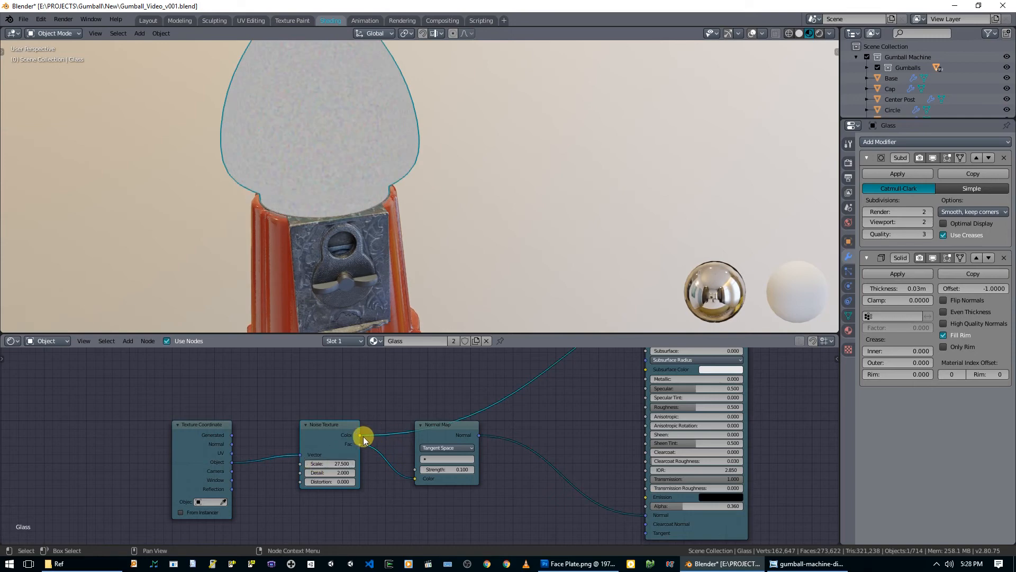
{"action": "middle_click_drag", "start_coordinate": [563, 400], "coordinate": [518, 477]}
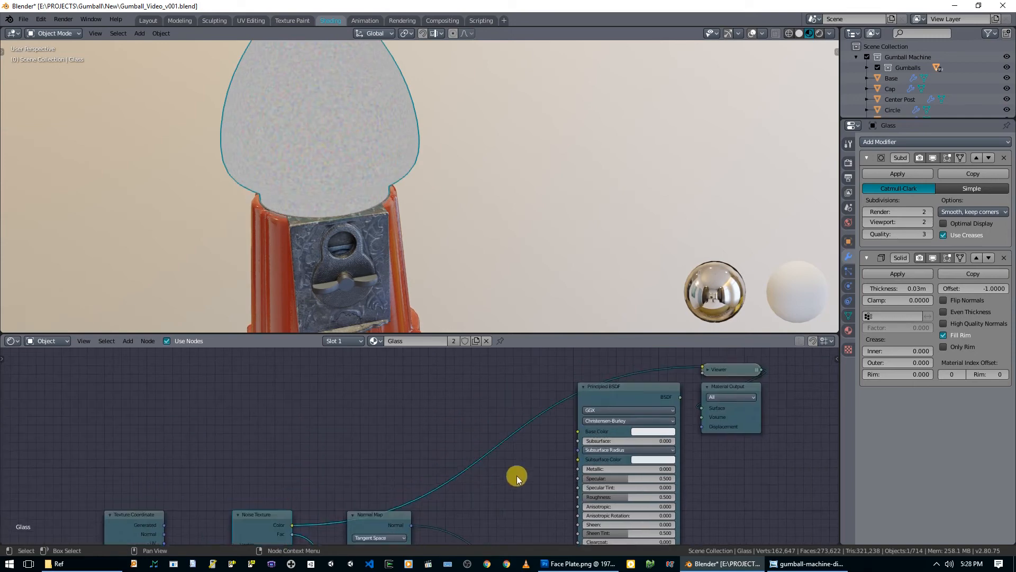
{"action": "left_click", "coordinate": [625, 400], "text": "ctrl+shift"}
{"action": "scroll", "coordinate": [332, 155], "scroll_direction": "up", "scroll_amount": 3}
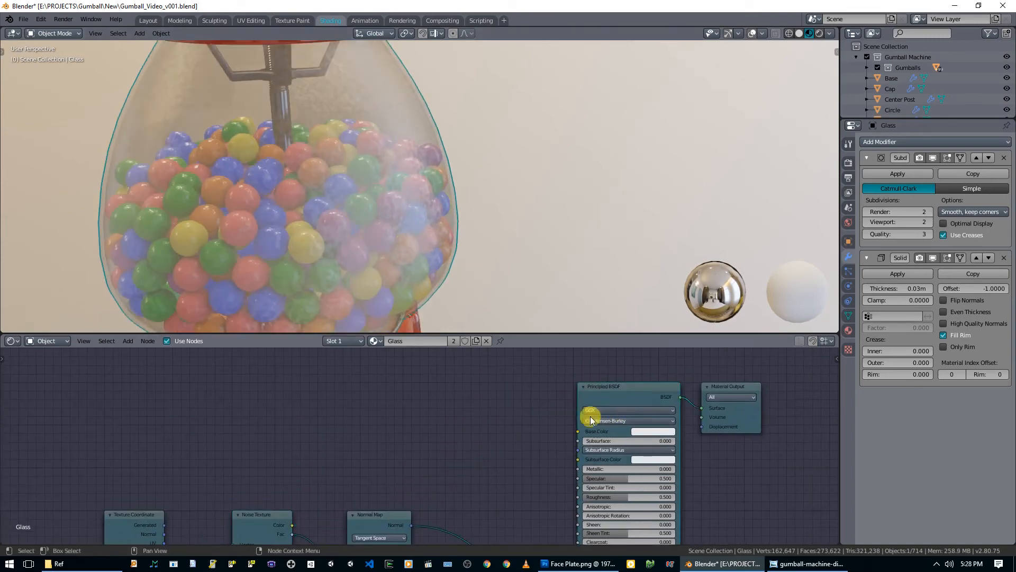
Set the Glass material's Roughness to 0.132 and its Normal Map Strength to 0.02, checking the reflections on the globe.
{"action": "left_click_drag", "start_coordinate": [623, 498], "coordinate": [572, 498]}
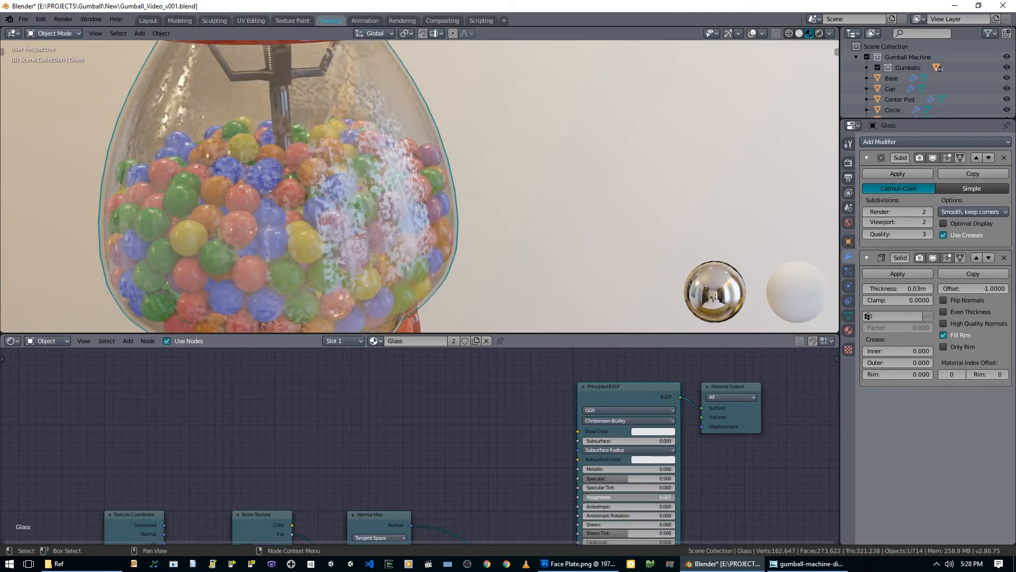
{"action": "middle_click_drag", "start_coordinate": [370, 460], "coordinate": [440, 422]}
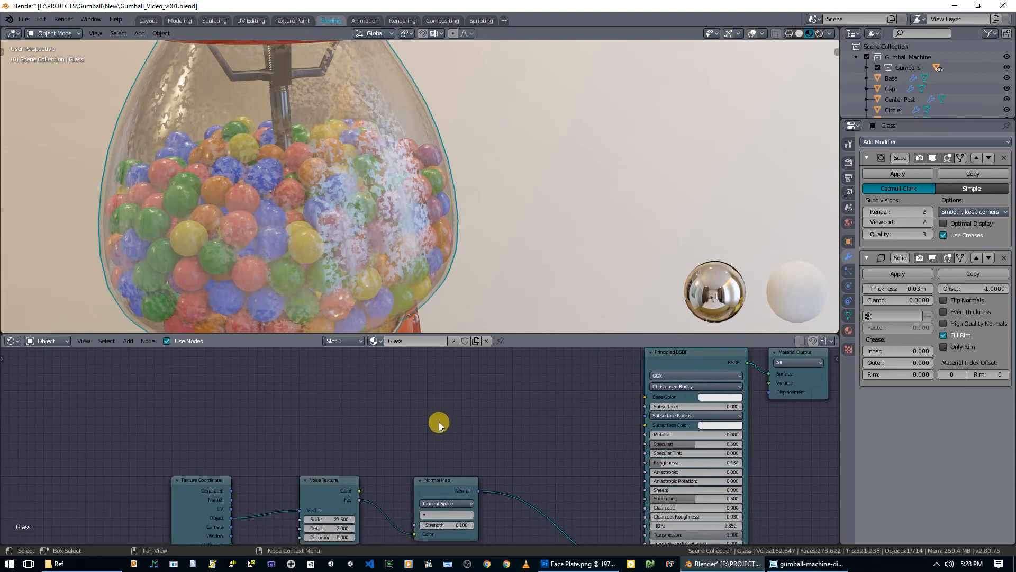
{"action": "scroll", "coordinate": [369, 253], "scroll_direction": "down", "scroll_amount": 1}
{"action": "middle_click_drag", "start_coordinate": [510, 501], "coordinate": [494, 439]}
{"action": "left_click", "coordinate": [443, 462]}
{"action": "type", "text": "0.02"}
{"action": "key", "text": "Return"}
{"action": "scroll", "coordinate": [415, 171], "scroll_direction": "down", "scroll_amount": 3}
{"action": "middle_click_drag", "start_coordinate": [506, 157], "coordinate": [446, 172]}
{"action": "mouse_move", "coordinate": [356, 241]}
{"action": "middle_mouse_down"}
{"action": "mouse_move", "coordinate": [390, 237]}
{"action": "mouse_move", "coordinate": [368, 244]}
{"action": "middle_mouse_up"}
{"action": "key", "text": "KP_Decimal"}
{"action": "mouse_move", "coordinate": [494, 185]}
{"action": "middle_mouse_down"}
{"action": "mouse_move", "coordinate": [604, 188]}
{"action": "mouse_move", "coordinate": [506, 193]}
{"action": "middle_mouse_up"}
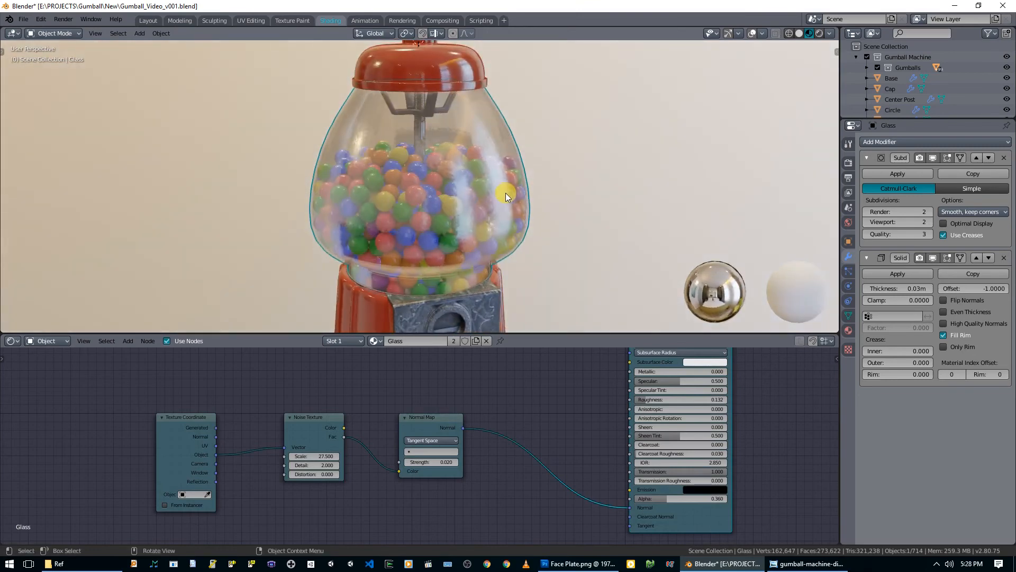
Set the Glass material's Normal Map Strength to 0.01 and check the globe from another angle.
{"action": "left_click", "coordinate": [447, 463]}
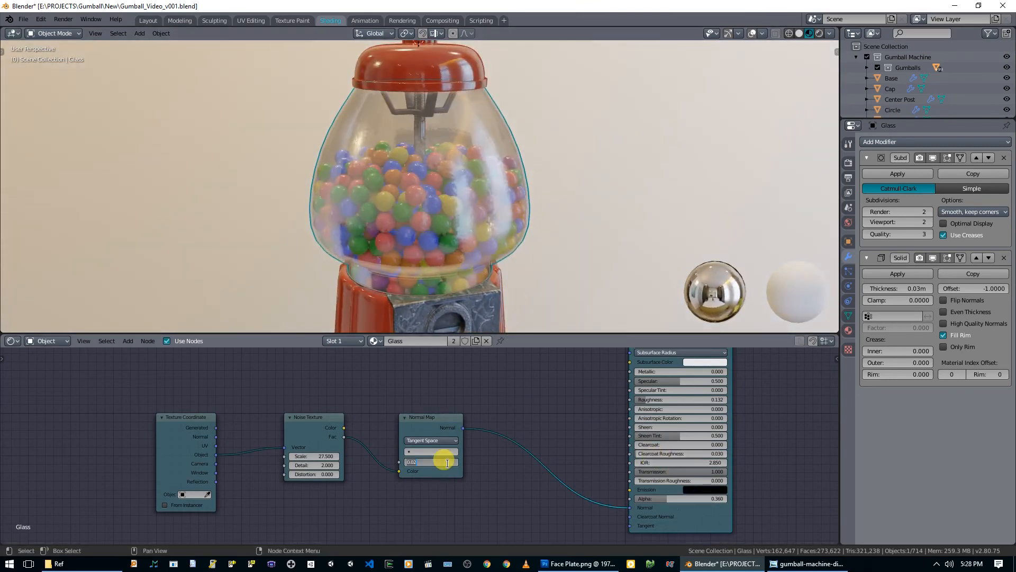
{"action": "key", "text": "Return"}
{"action": "middle_click_drag", "start_coordinate": [491, 268], "coordinate": [524, 262]}
{"action": "middle_click_drag", "start_coordinate": [480, 213], "coordinate": [506, 219]}
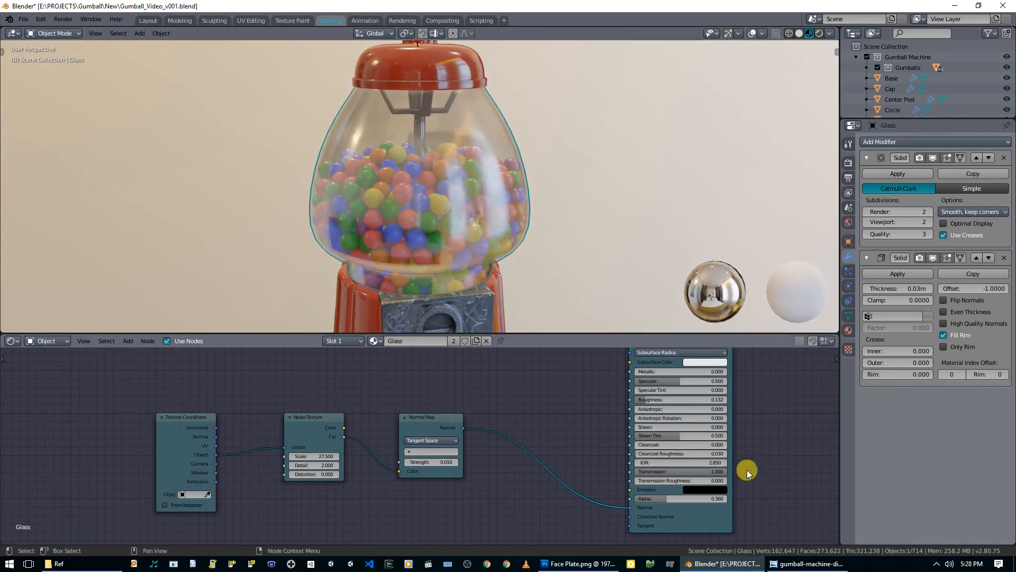
Try an IOR of 1.35 on the Glass material and view the machine from nearer and farther.
{"action": "left_click_drag", "start_coordinate": [694, 462], "coordinate": [669, 462]}
{"action": "middle_click_drag", "start_coordinate": [455, 284], "coordinate": [414, 235]}
{"action": "scroll", "coordinate": [305, 271], "scroll_direction": "down", "scroll_amount": 3}
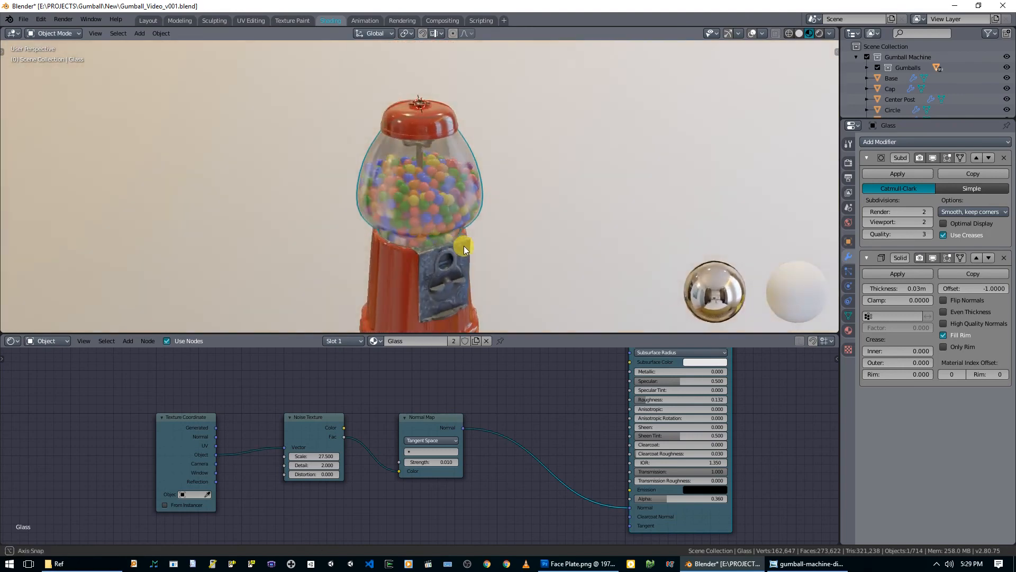
{"action": "scroll", "coordinate": [441, 243], "scroll_direction": "up", "scroll_amount": 3}
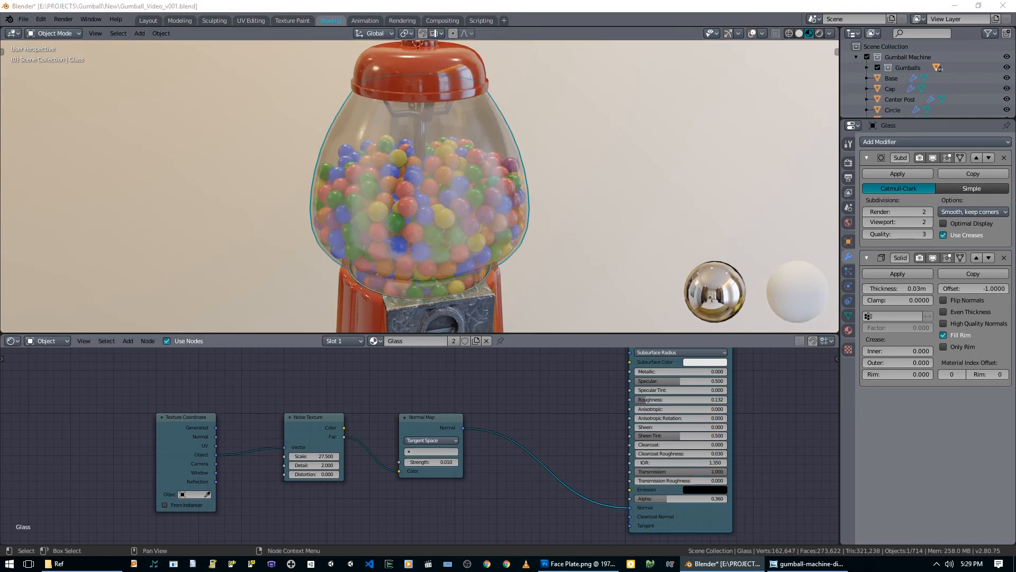
Try an IOR of 1.05 on the Glass material and compare the globe in orthographic view from several angles.
{"action": "left_click", "coordinate": [702, 462]}
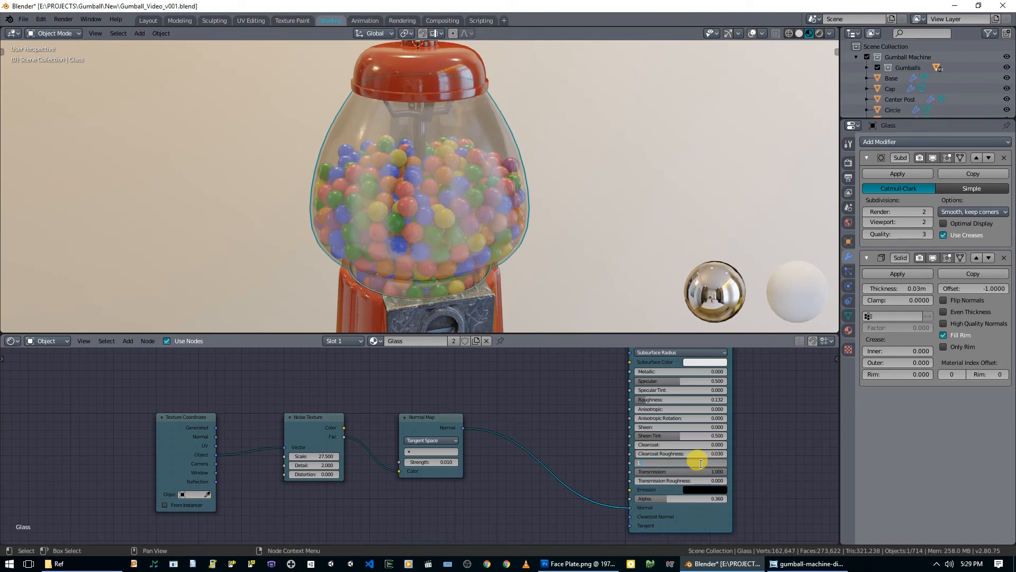
{"action": "key", "text": "Return"}
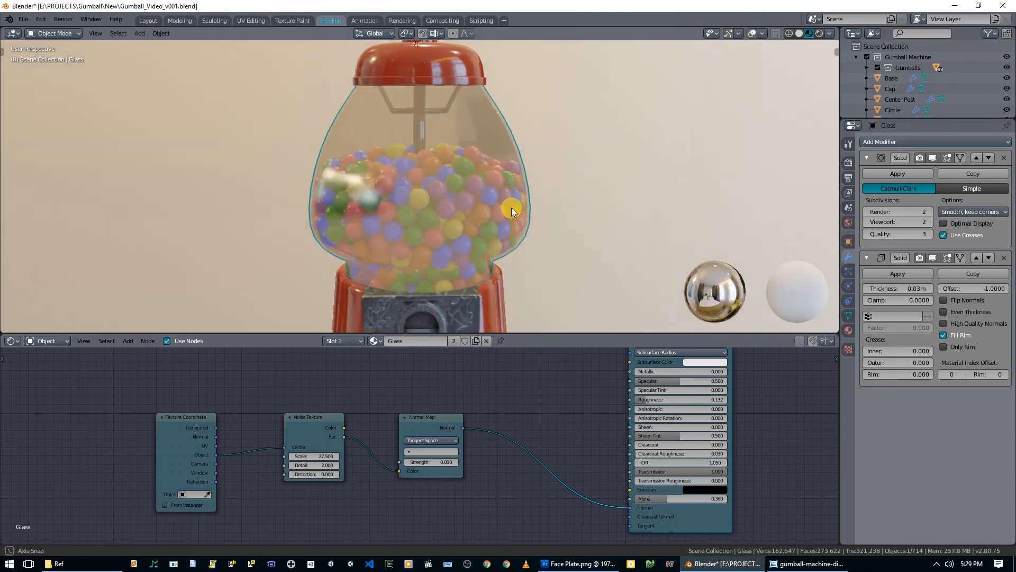
{"action": "scroll", "coordinate": [508, 215], "scroll_direction": "down", "scroll_amount": 2}
{"action": "middle_click_drag", "start_coordinate": [541, 215], "coordinate": [417, 189]}
{"action": "key", "text": "KP_5"}
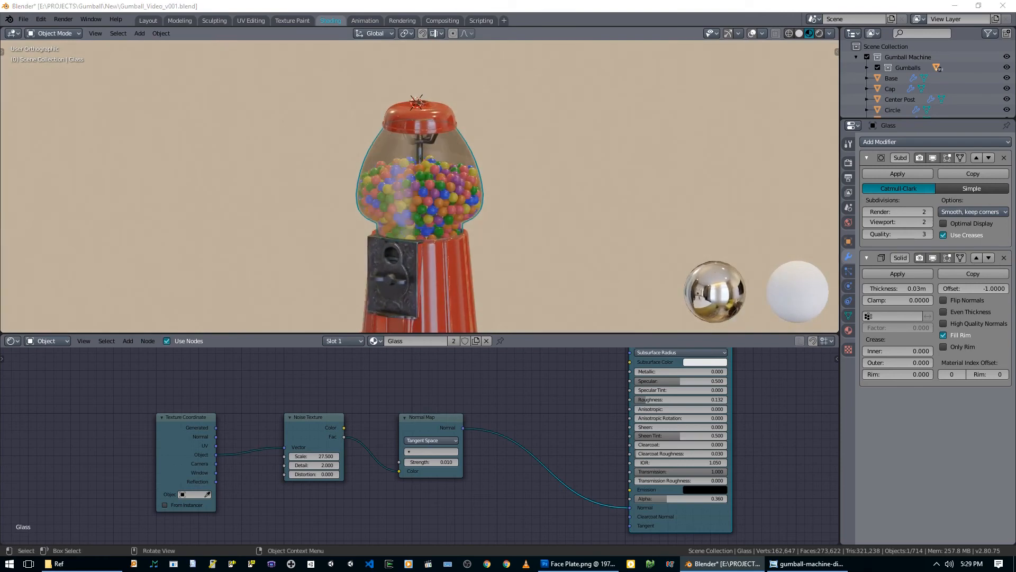
{"action": "middle_click_drag", "start_coordinate": [535, 202], "coordinate": [513, 202]}
{"action": "scroll", "coordinate": [513, 202], "scroll_direction": "up", "scroll_amount": 2}
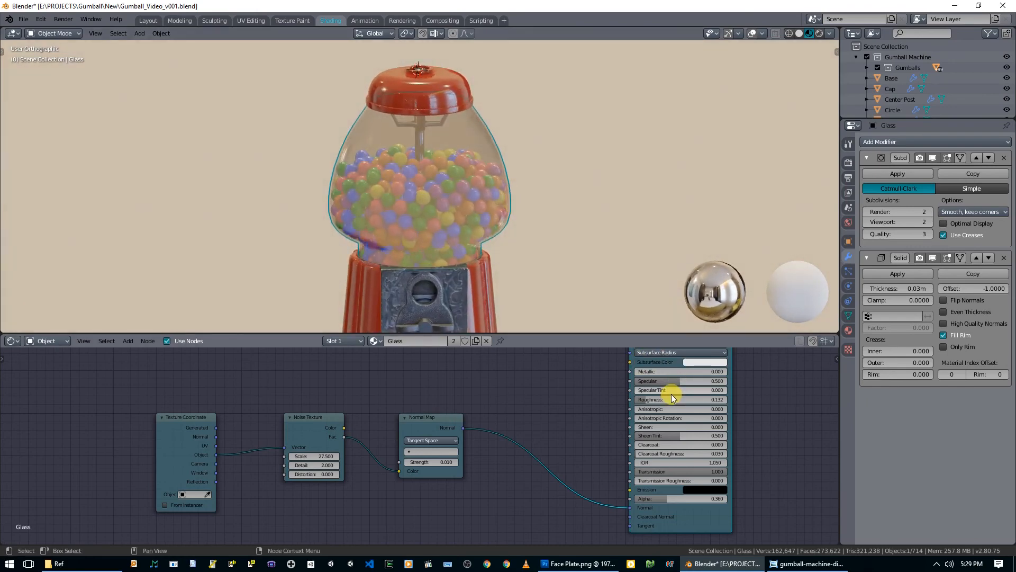
{"action": "middle_click_drag", "start_coordinate": [521, 266], "coordinate": [497, 240]}
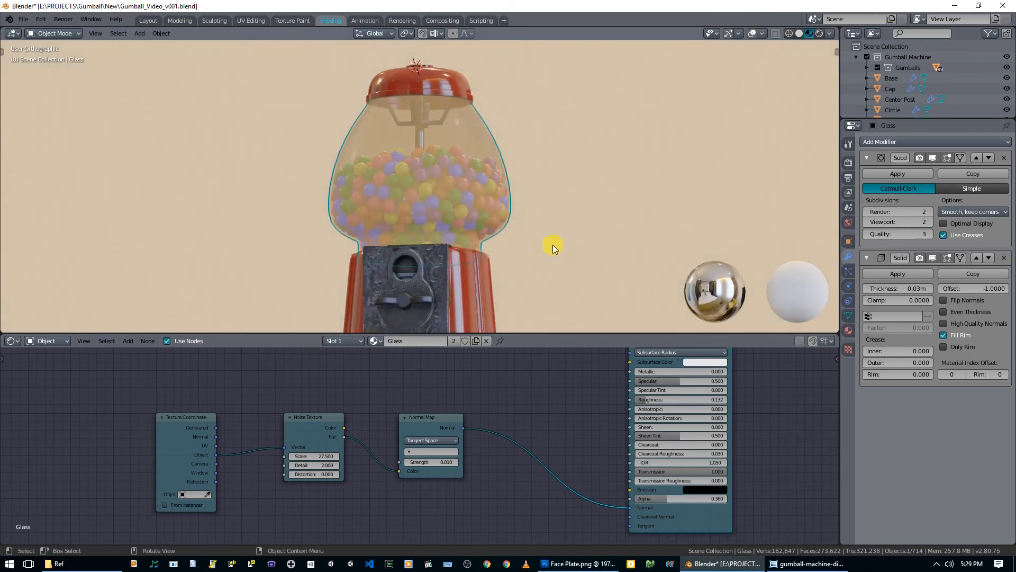
{"action": "middle_click_drag", "start_coordinate": [476, 234], "coordinate": [512, 234]}
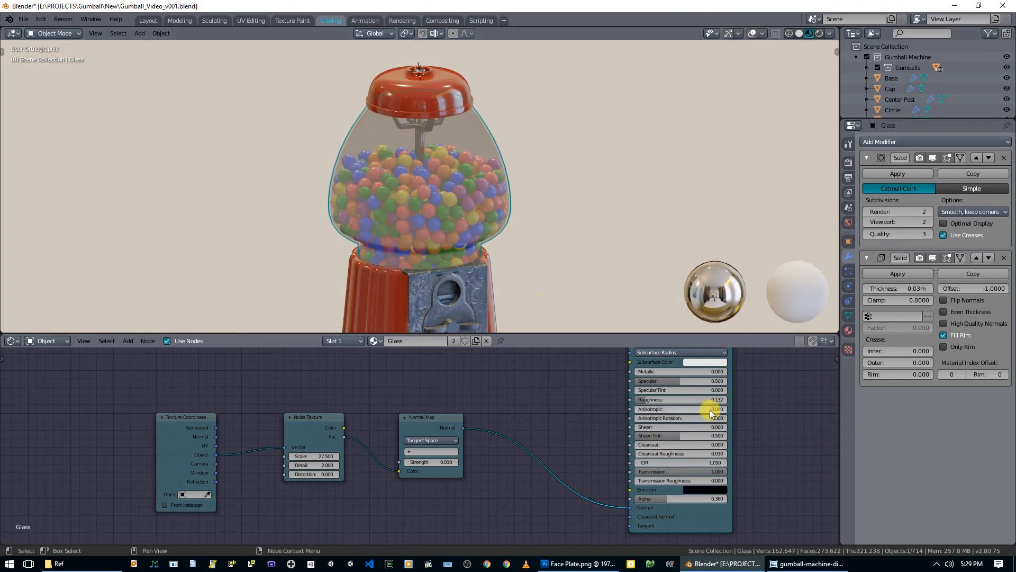
Set the Glass material's IOR to 1.25 and its Alpha to 0.219.
{"action": "mouse_move", "coordinate": [677, 462]}
{"action": "left_mouse_down"}
{"action": "mouse_move", "coordinate": [733, 462]}
{"action": "mouse_move", "coordinate": [646, 462]}
{"action": "mouse_move", "coordinate": [683, 462]}
{"action": "left_mouse_up"}
{"action": "middle_click_drag", "start_coordinate": [489, 282], "coordinate": [513, 274]}
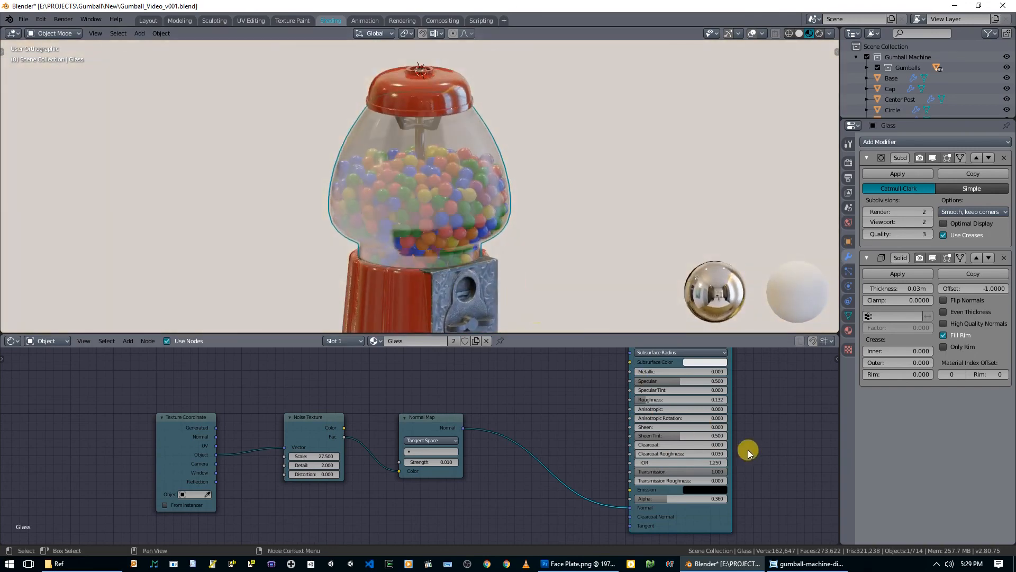
{"action": "left_click_drag", "start_coordinate": [647, 498], "coordinate": [669, 498]}
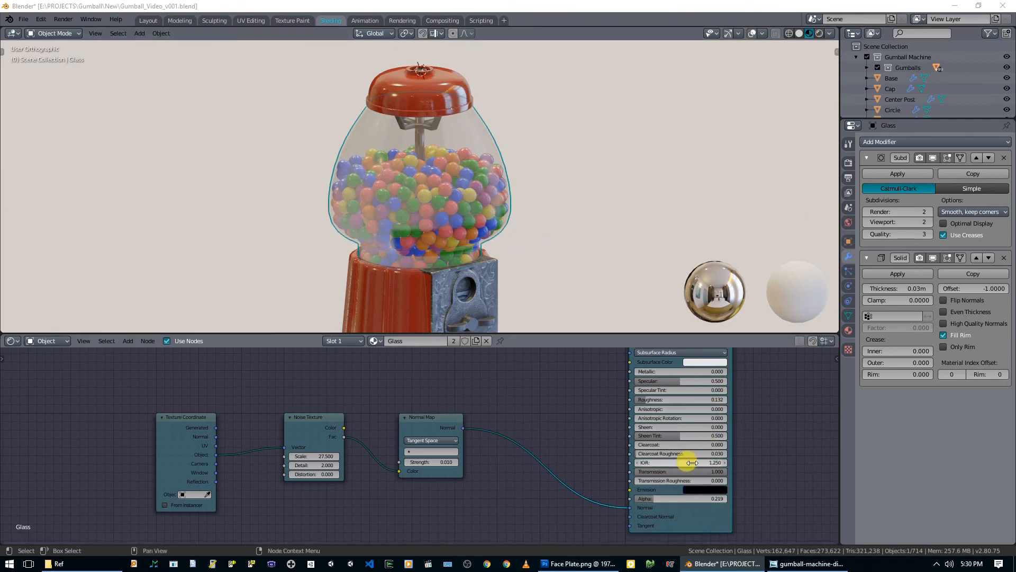
Set the Glass material's IOR to 0.95, and return to perspective view with nothing selected.
{"action": "left_click_drag", "start_coordinate": [685, 463], "coordinate": [694, 462]}
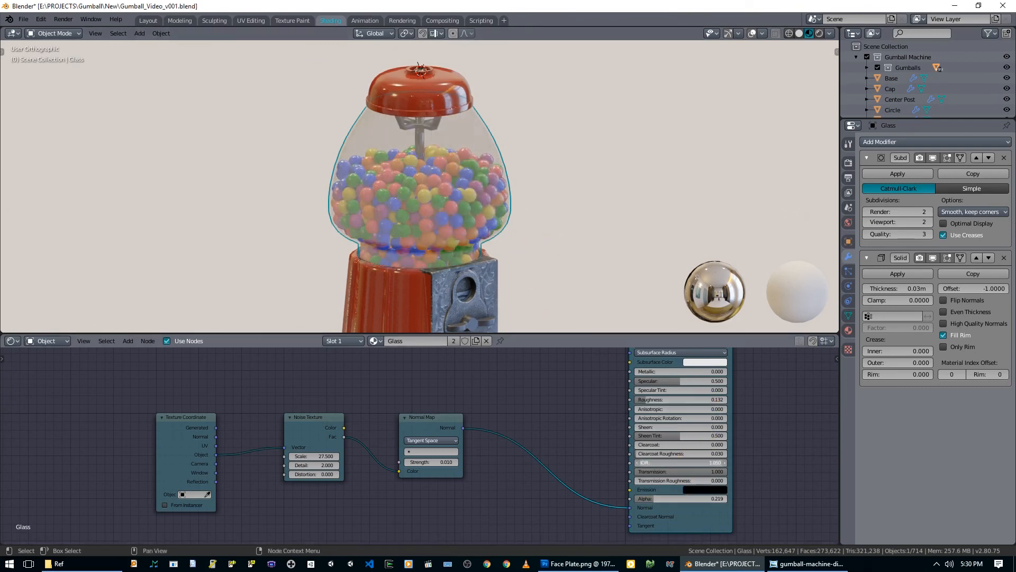
{"action": "left_click_drag", "start_coordinate": [683, 463], "coordinate": [668, 462]}
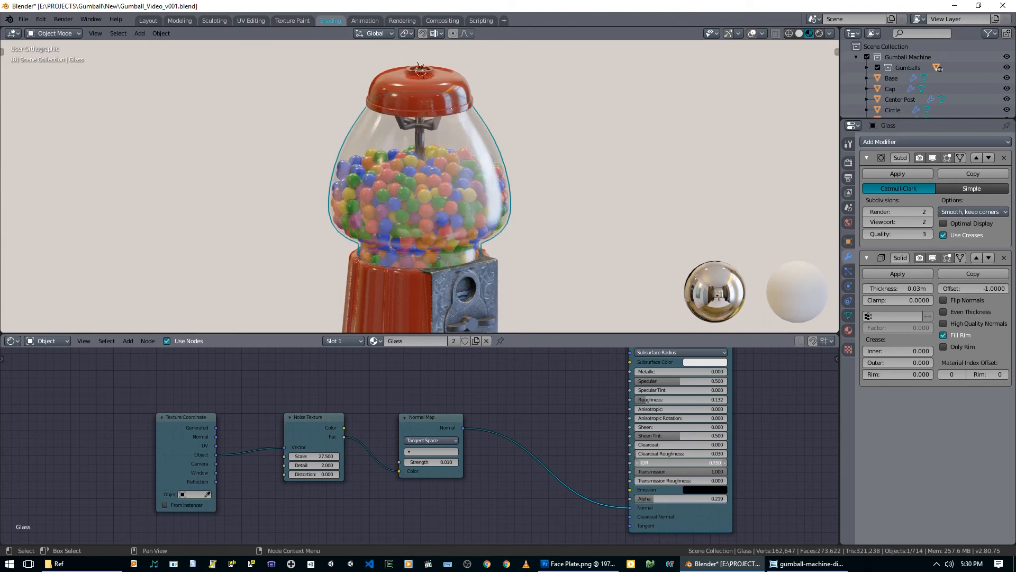
{"action": "left_click_drag", "start_coordinate": [668, 463], "coordinate": [673, 463]}
{"action": "middle_click_drag", "start_coordinate": [531, 219], "coordinate": [482, 239]}
{"action": "scroll", "coordinate": [453, 247], "scroll_direction": "down", "scroll_amount": 4}
{"action": "key", "text": "KP_5"}
{"action": "scroll", "coordinate": [468, 228], "scroll_direction": "up", "scroll_amount": 2}
{"action": "key", "text": "alt+a"}
Examine the gumball machine's glass, red base and face plate up close and from several angles.
{"action": "middle_click_drag", "start_coordinate": [506, 186], "coordinate": [509, 236]}
{"action": "scroll", "coordinate": [509, 236], "scroll_direction": "up", "scroll_amount": 4}
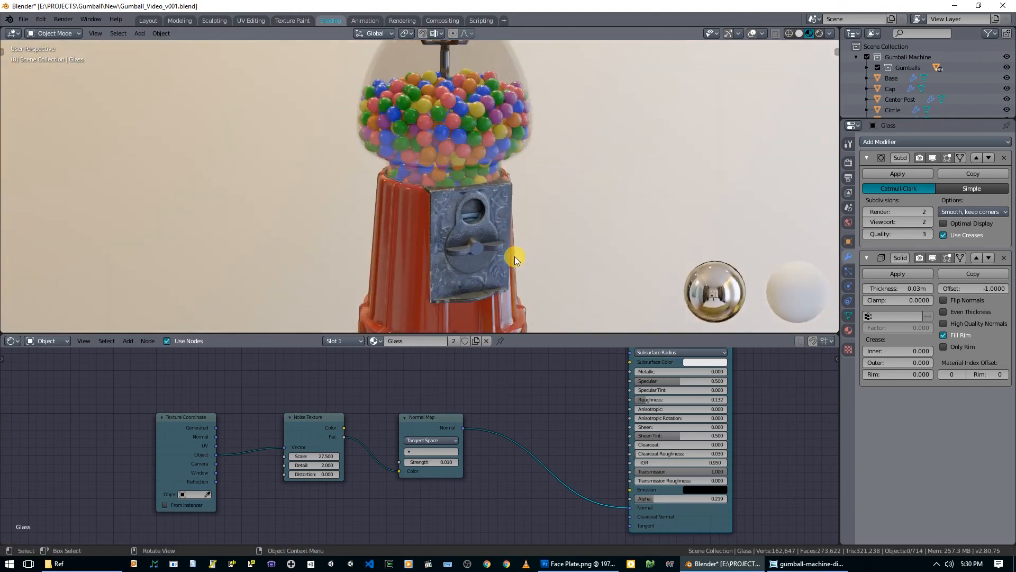
{"action": "middle_click_drag", "start_coordinate": [490, 273], "coordinate": [513, 252]}
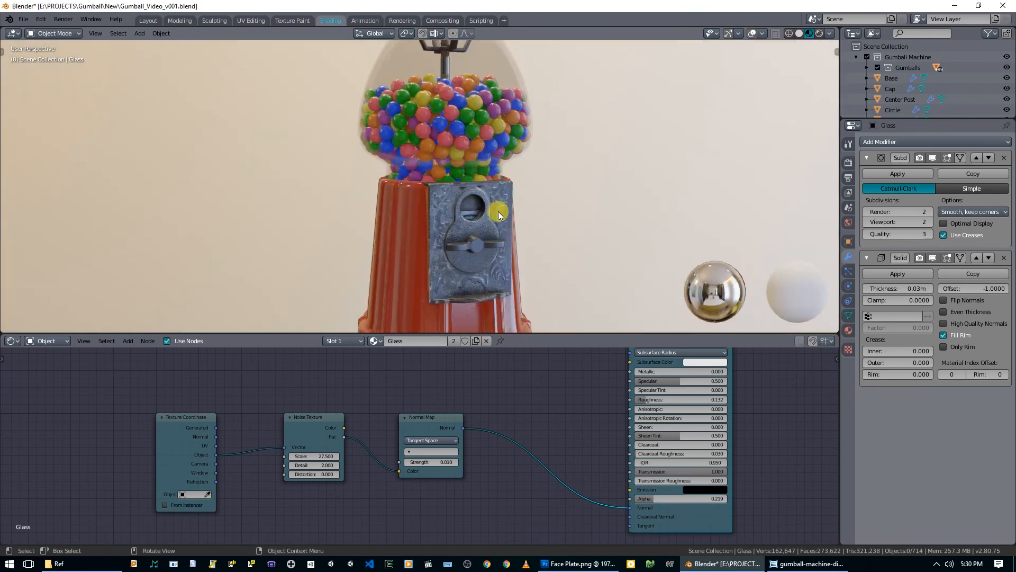
{"action": "middle_click_drag", "start_coordinate": [484, 260], "coordinate": [443, 243]}
{"action": "scroll", "coordinate": [525, 246], "scroll_direction": "down", "scroll_amount": 3}
{"action": "scroll", "coordinate": [519, 272], "scroll_direction": "up", "scroll_amount": 3}
{"action": "middle_click_drag", "start_coordinate": [519, 272], "coordinate": [446, 106]}
{"action": "middle_click_drag", "start_coordinate": [460, 62], "coordinate": [494, 242]}
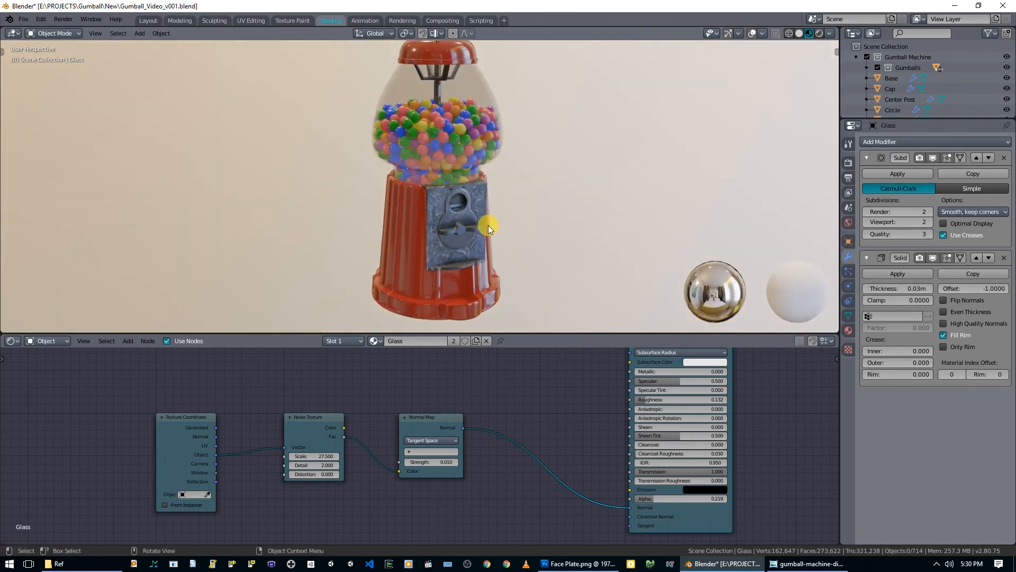
{"action": "scroll", "coordinate": [488, 224], "scroll_direction": "up", "scroll_amount": 2}
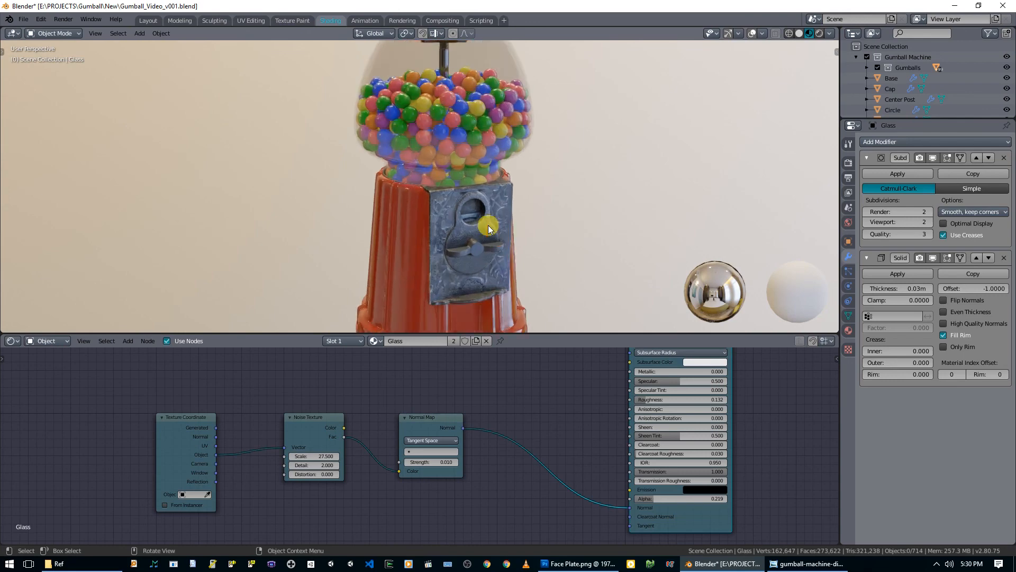
Set the Eevee Ambient Occlusion Distance to 0.97 m and check the shading around the machine's base.
{"action": "left_click", "coordinate": [849, 160]}
{"action": "left_click", "coordinate": [849, 144]}
{"action": "left_click", "coordinate": [850, 177]}
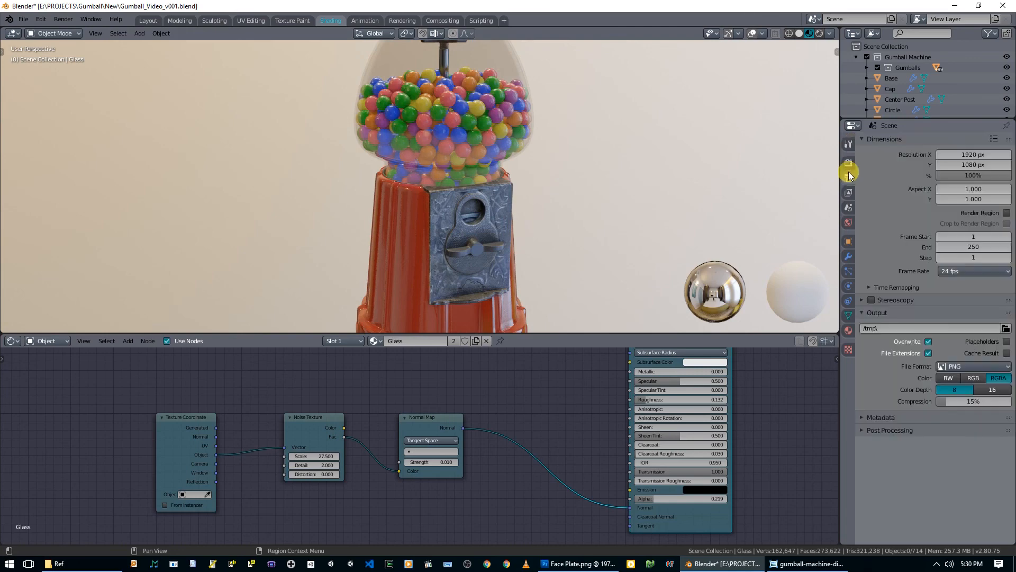
{"action": "left_click", "coordinate": [850, 194]}
{"action": "left_click", "coordinate": [849, 163]}
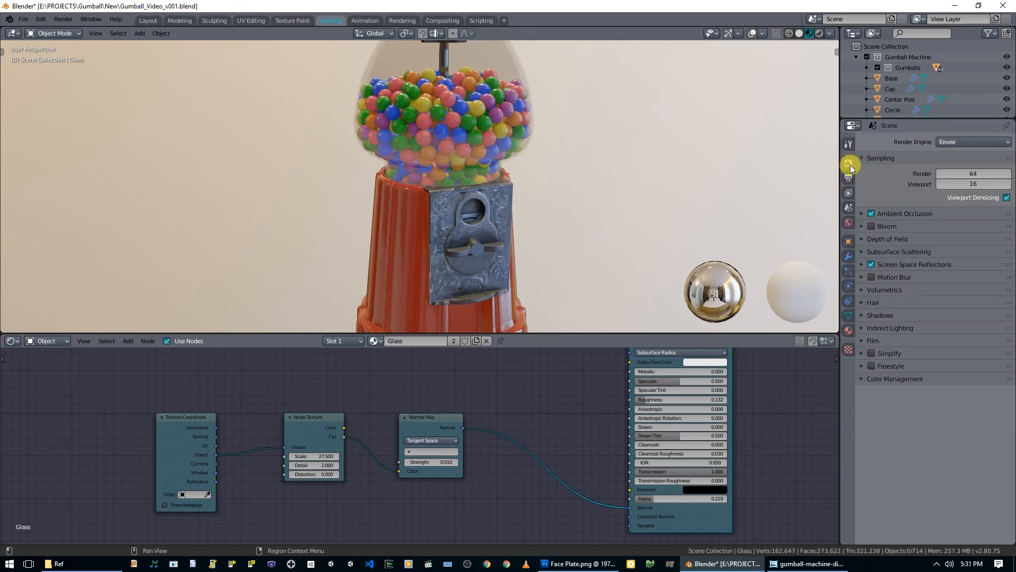
{"action": "left_click", "coordinate": [862, 214]}
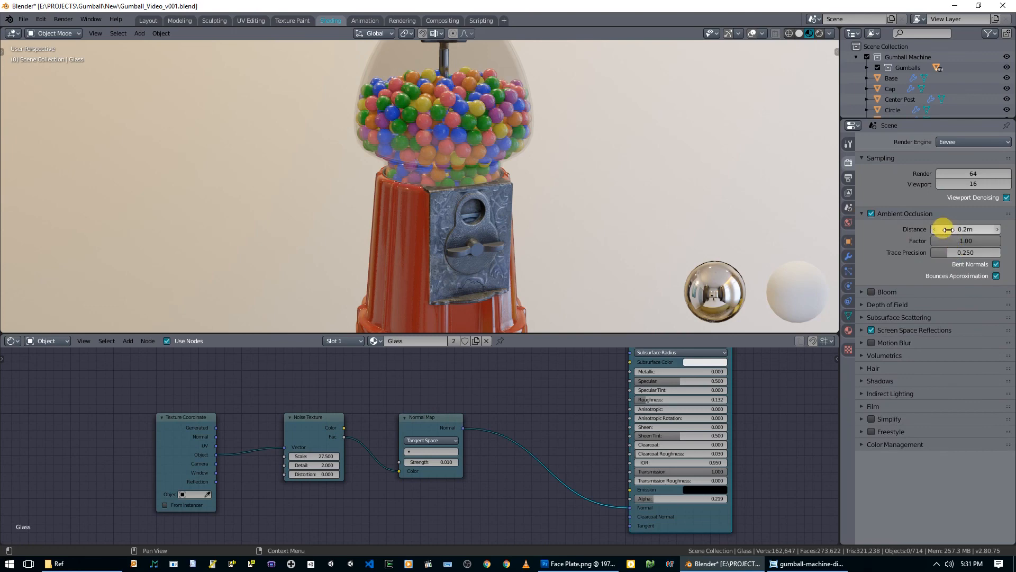
{"action": "left_click_drag", "start_coordinate": [948, 231], "coordinate": [990, 232]}
{"action": "scroll", "coordinate": [546, 249], "scroll_direction": "down", "scroll_amount": 1}
{"action": "middle_click_drag", "start_coordinate": [540, 269], "coordinate": [532, 226], "text": "shift"}
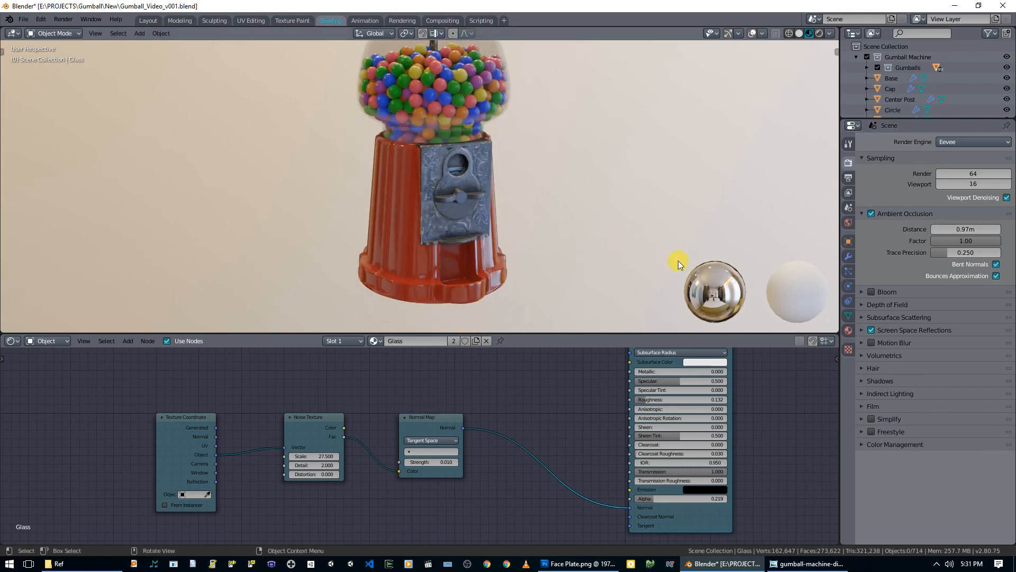
Set the Eevee shadow Cube Size to 4096px, enable Soft Shadows and review the whole machine.
{"action": "left_click", "coordinate": [860, 331]}
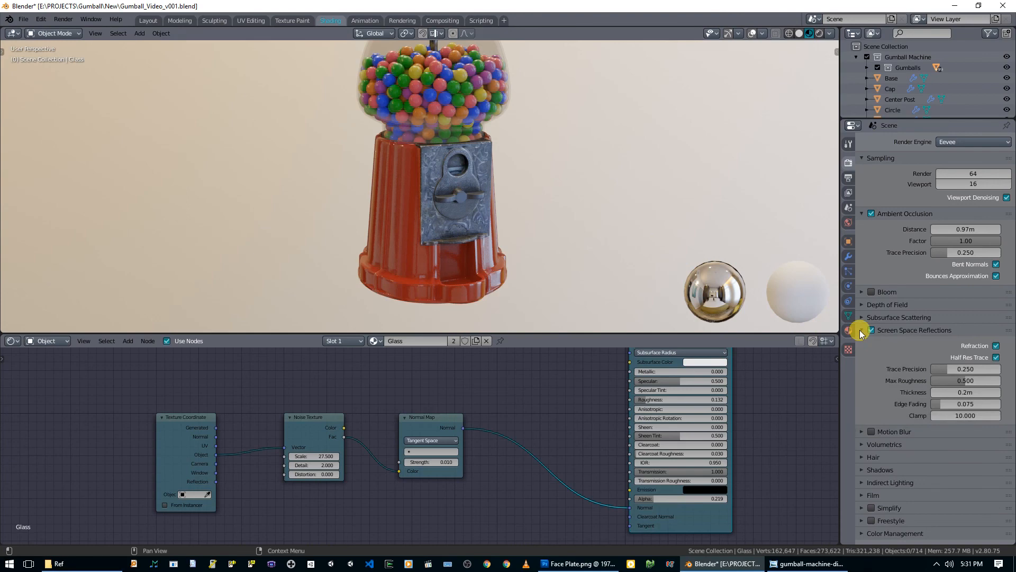
{"action": "left_click", "coordinate": [861, 331]}
{"action": "left_click", "coordinate": [862, 381]}
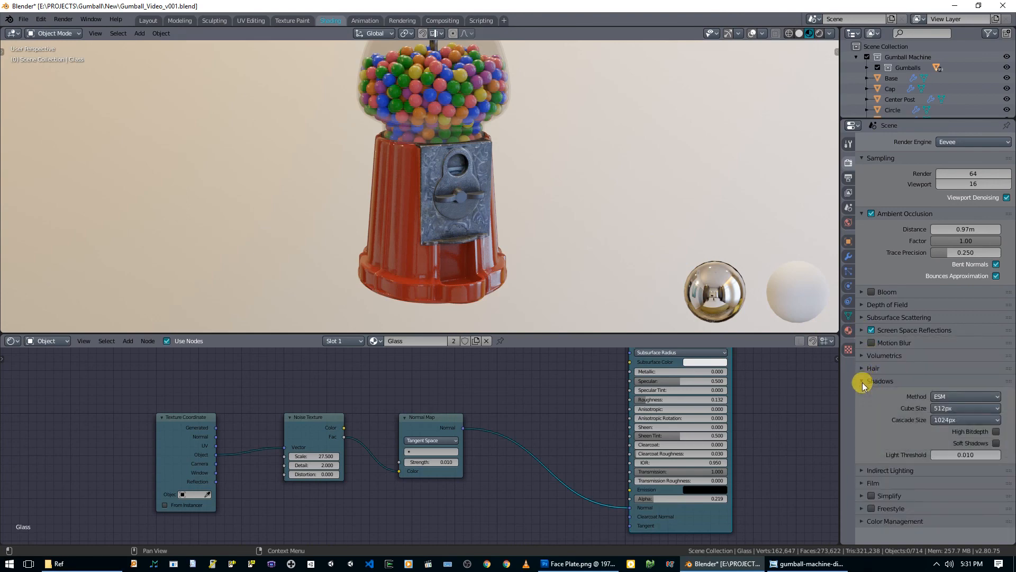
{"action": "left_click", "coordinate": [969, 411]}
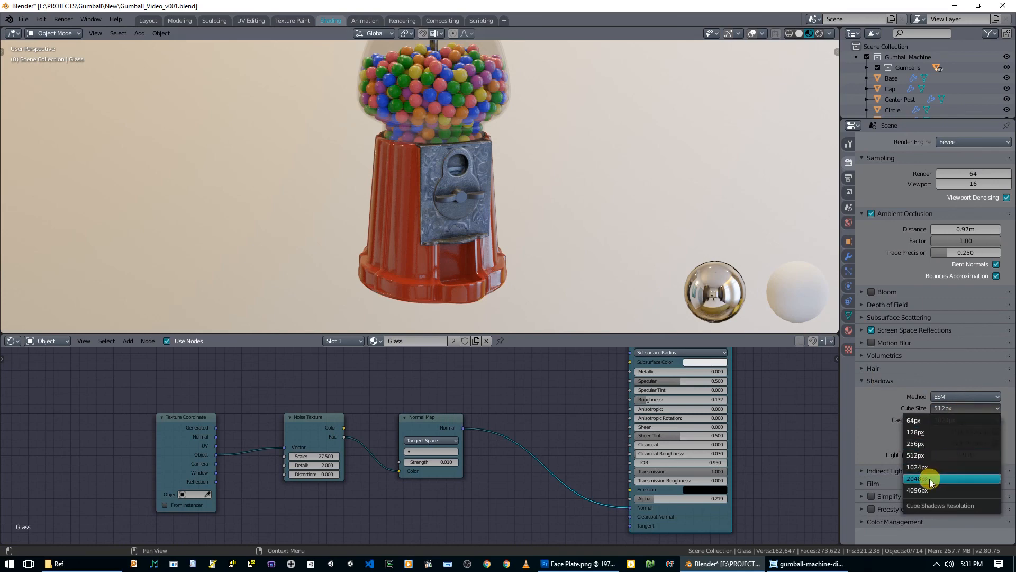
{"action": "left_click", "coordinate": [925, 490]}
{"action": "left_click", "coordinate": [958, 398]}
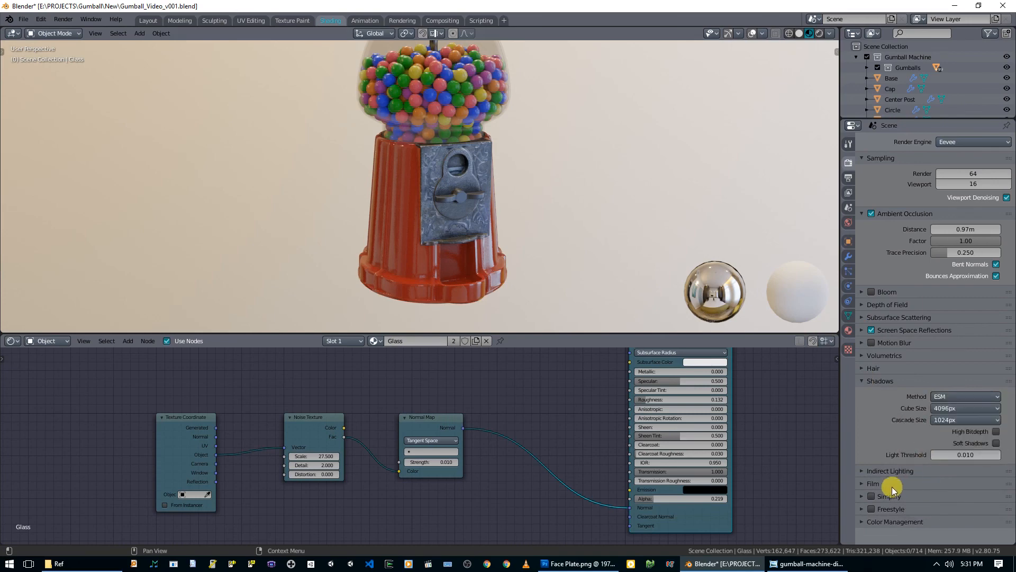
{"action": "left_click", "coordinate": [996, 444]}
{"action": "scroll", "coordinate": [556, 193], "scroll_direction": "down", "scroll_amount": 3}
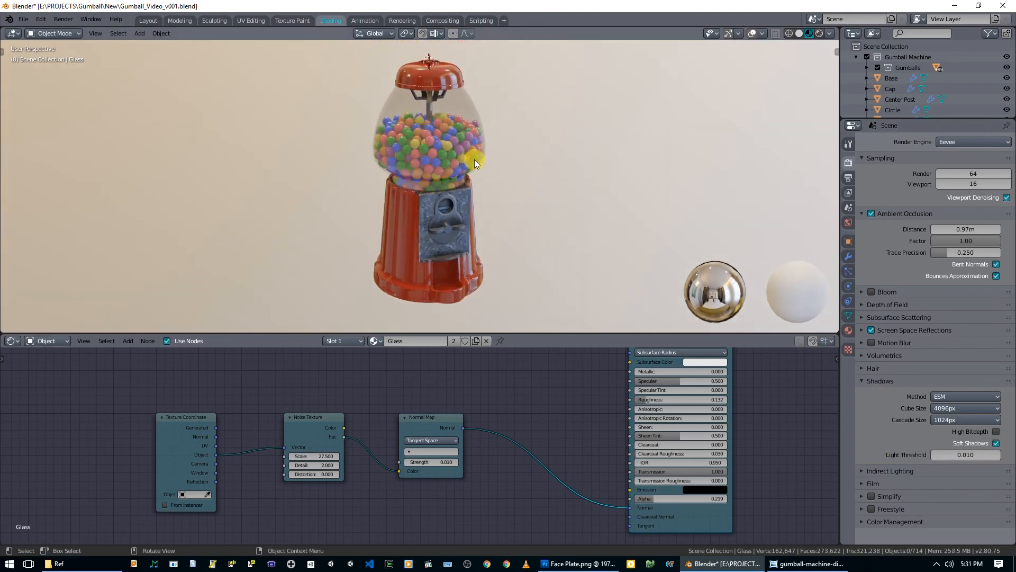
{"action": "mouse_move", "coordinate": [495, 186]}
{"action": "middle_mouse_down"}
{"action": "mouse_move", "coordinate": [532, 172]}
{"action": "mouse_move", "coordinate": [503, 179]}
{"action": "middle_mouse_up"}
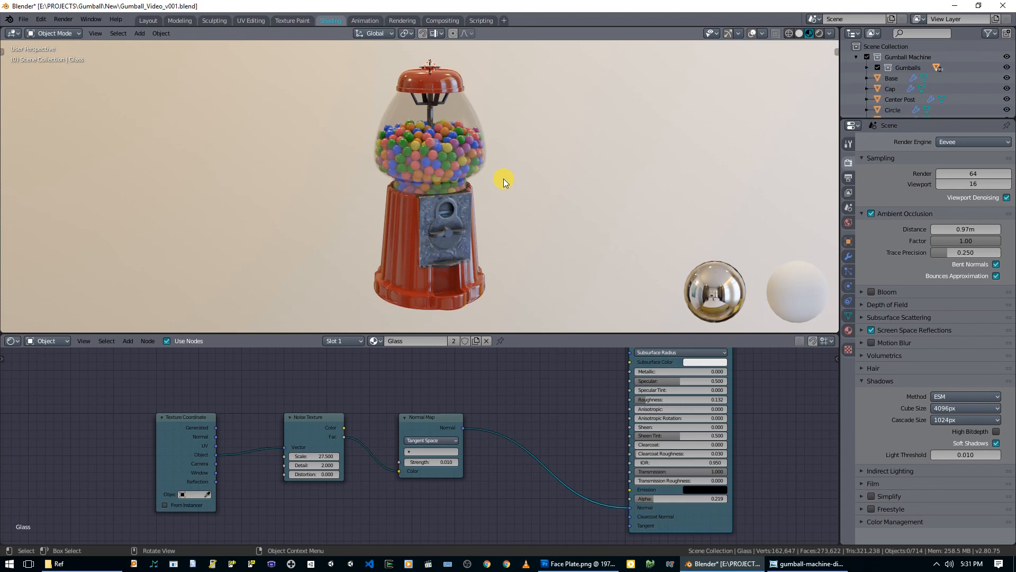
{"action": "mouse_move", "coordinate": [521, 192]}
{"action": "middle_mouse_down"}
{"action": "mouse_move", "coordinate": [493, 199]}
{"action": "mouse_move", "coordinate": [507, 199]}
{"action": "middle_mouse_up"}
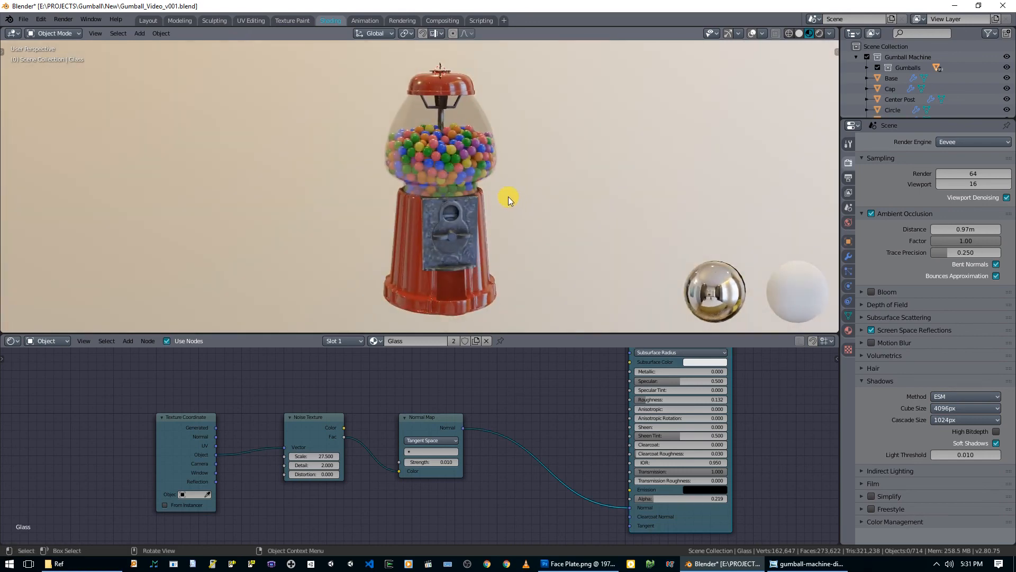